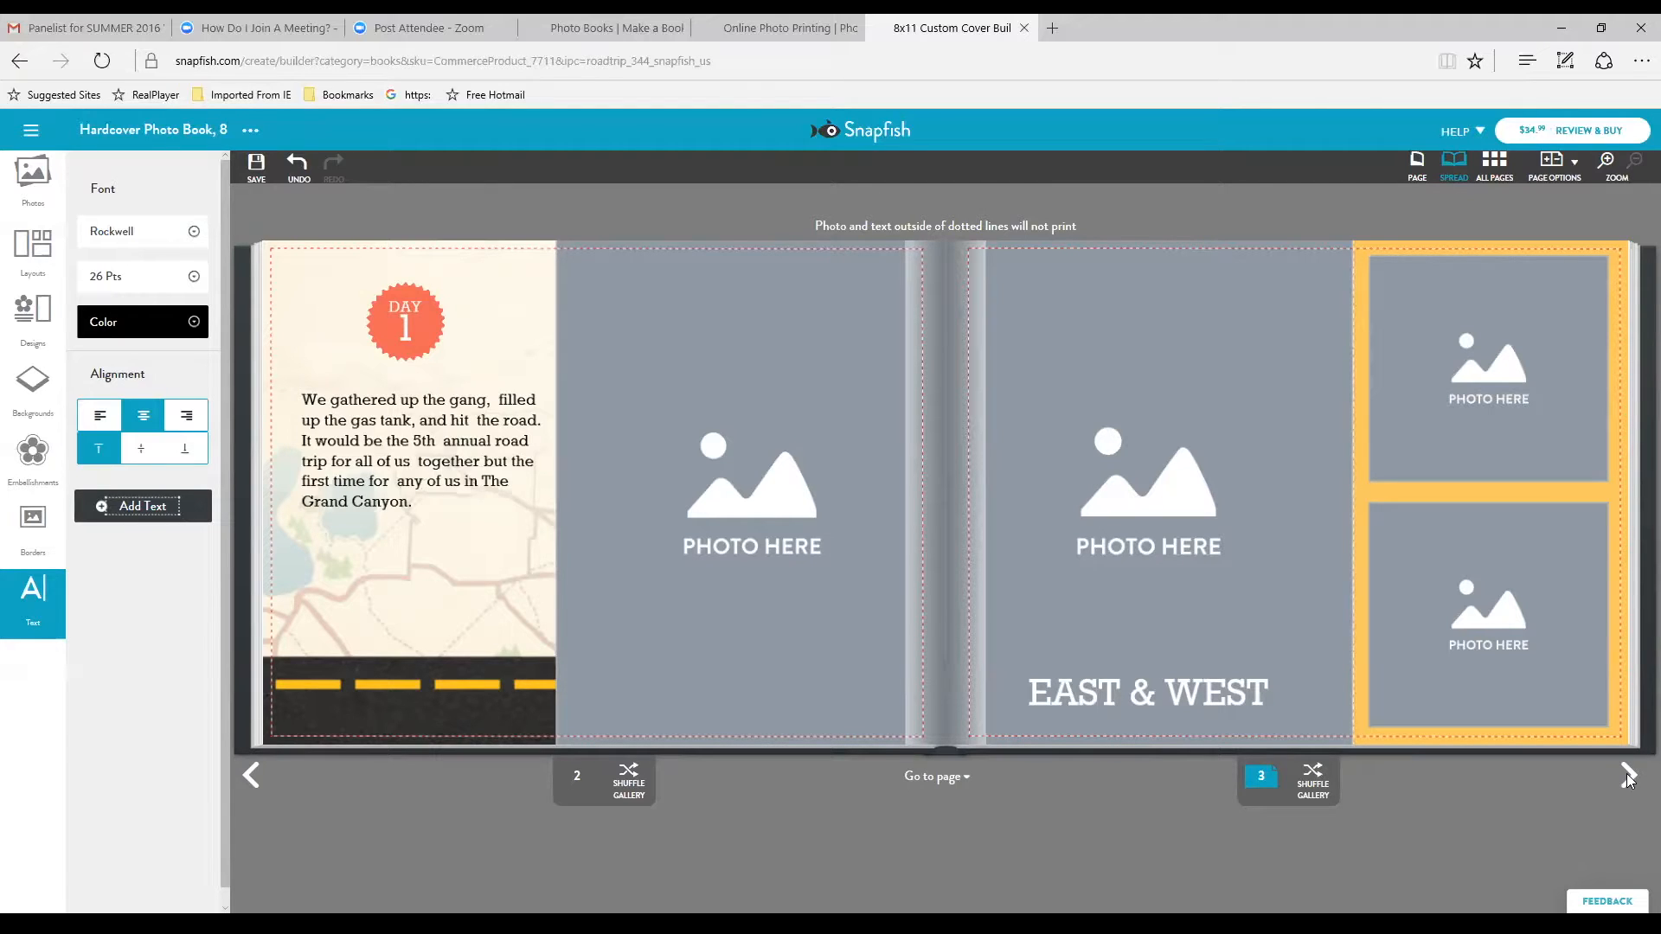
# View the photo book as a single page, as a two-page spread and as an overview of all pages.
pyautogui.click(1417, 173)
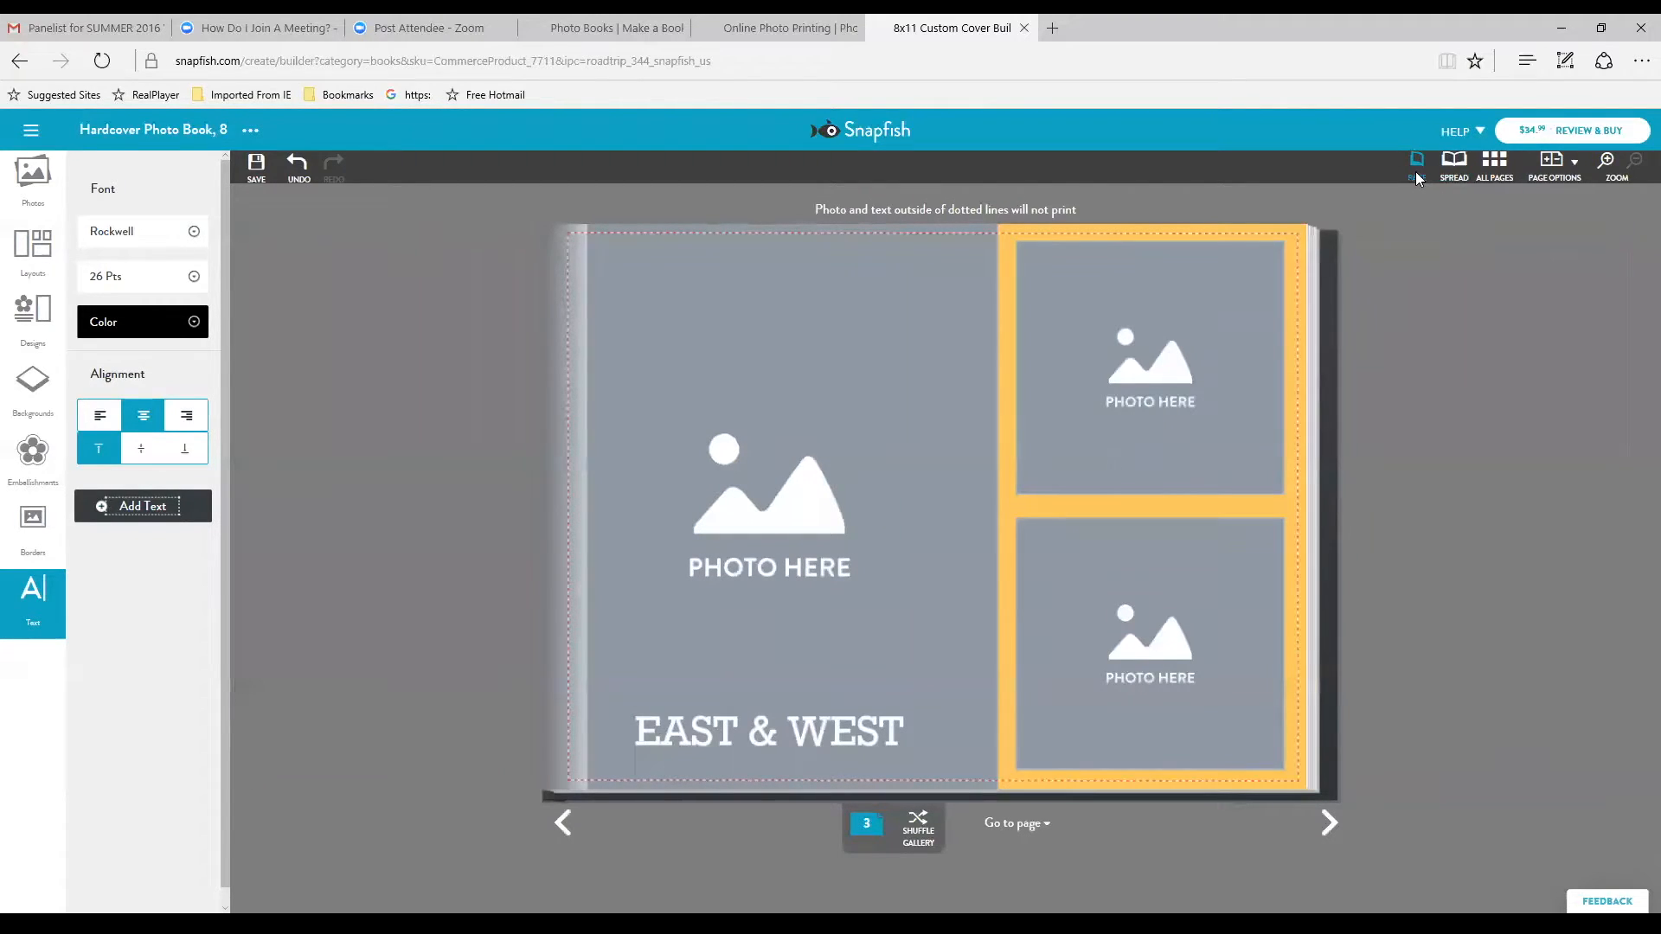
pyautogui.click(1453, 168)
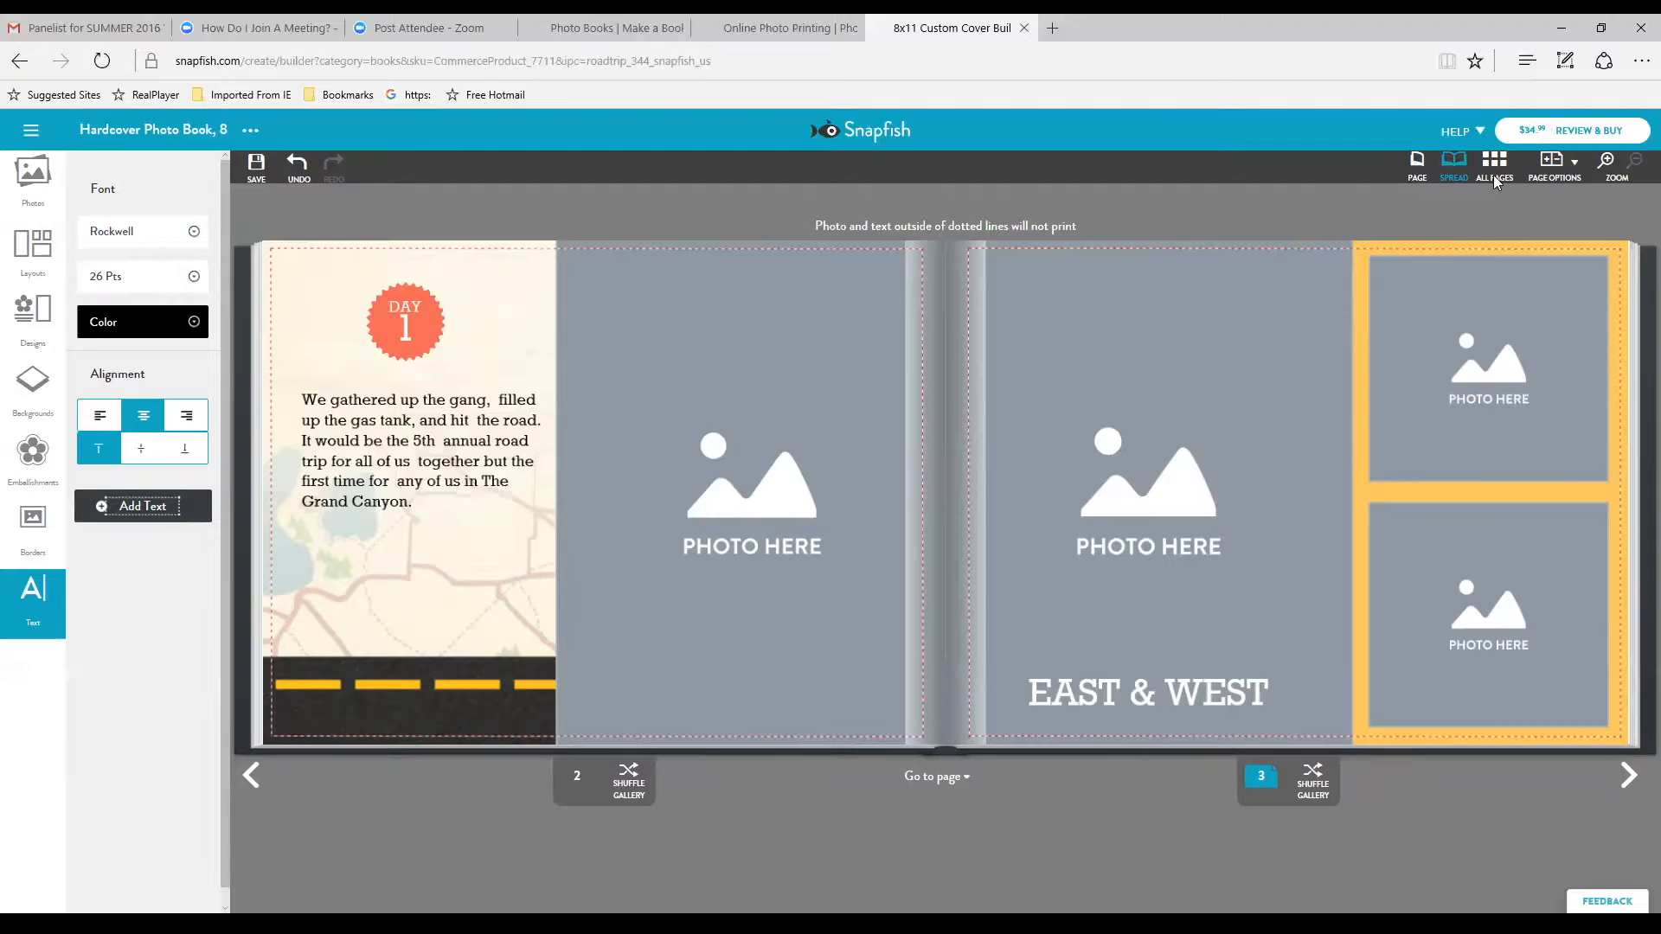
pyautogui.click(1493, 171)
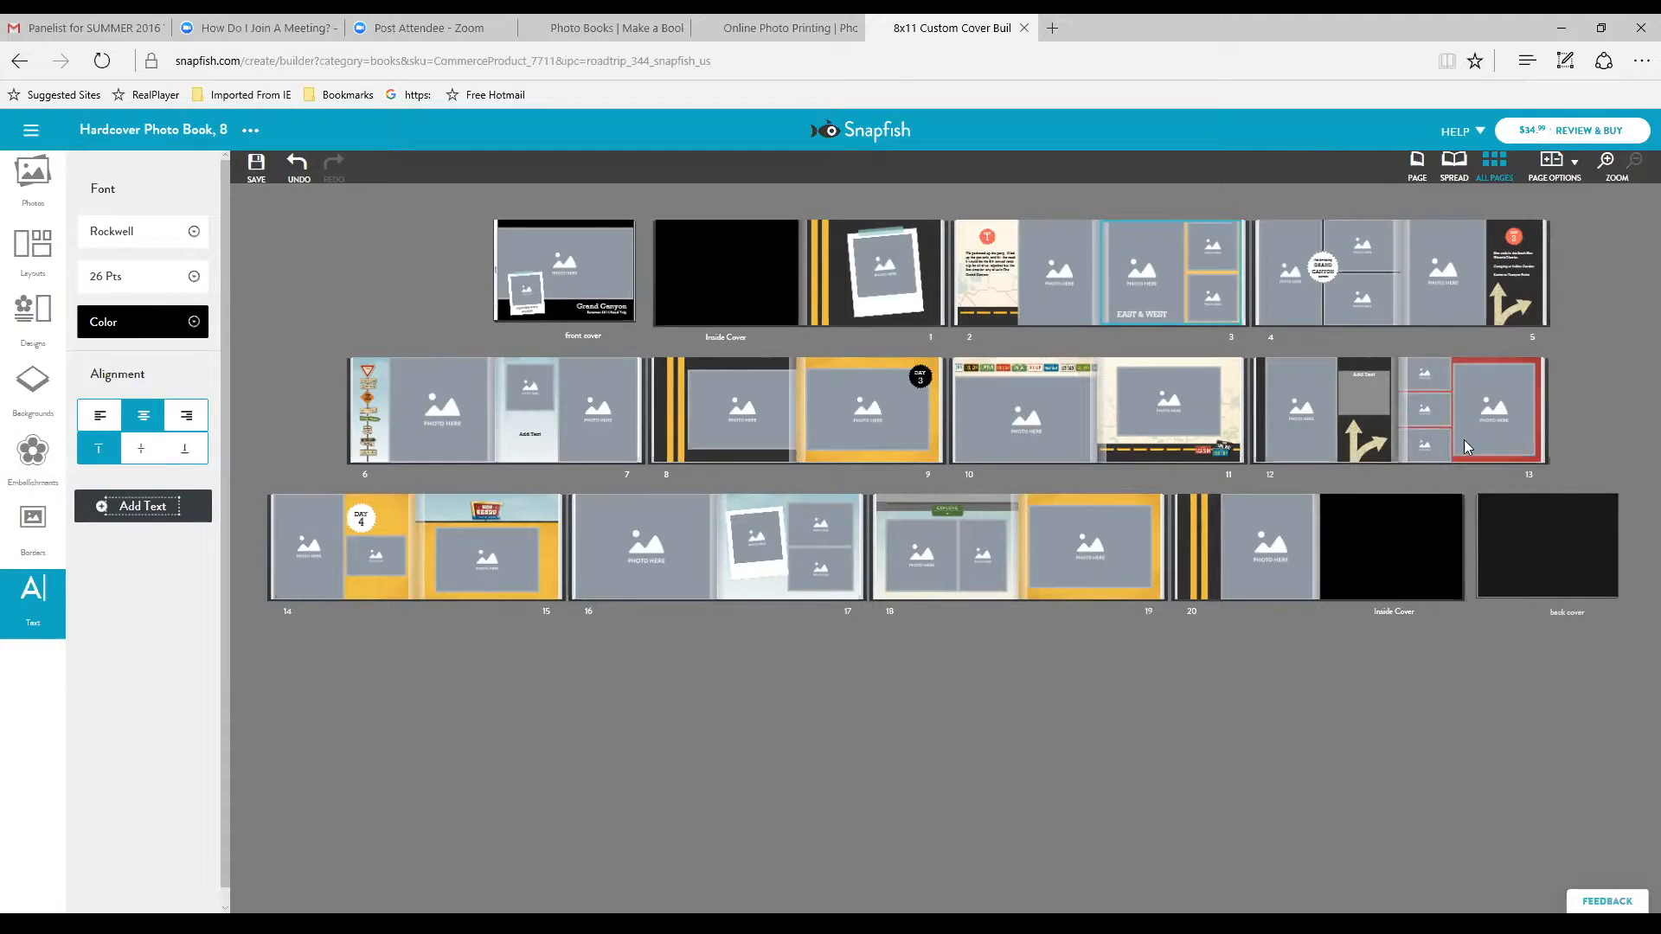
# Show the front cover in single-page view and display the project's photos.
pyautogui.click(1424, 175)
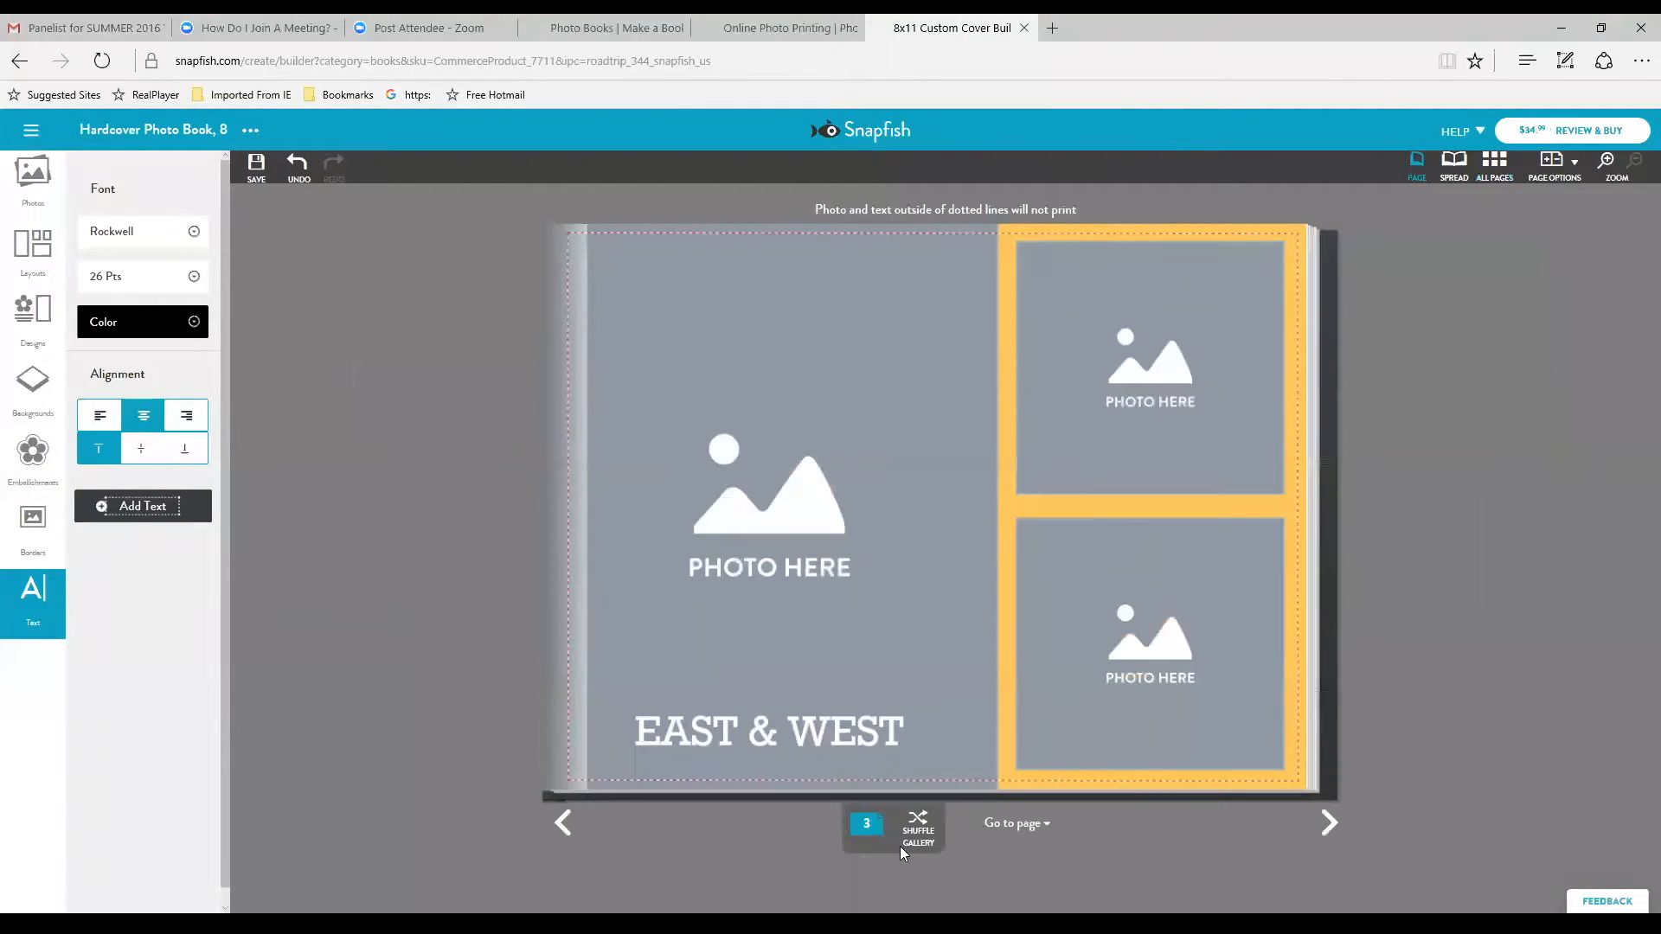
pyautogui.click(561, 825)
pyautogui.click(560, 824)
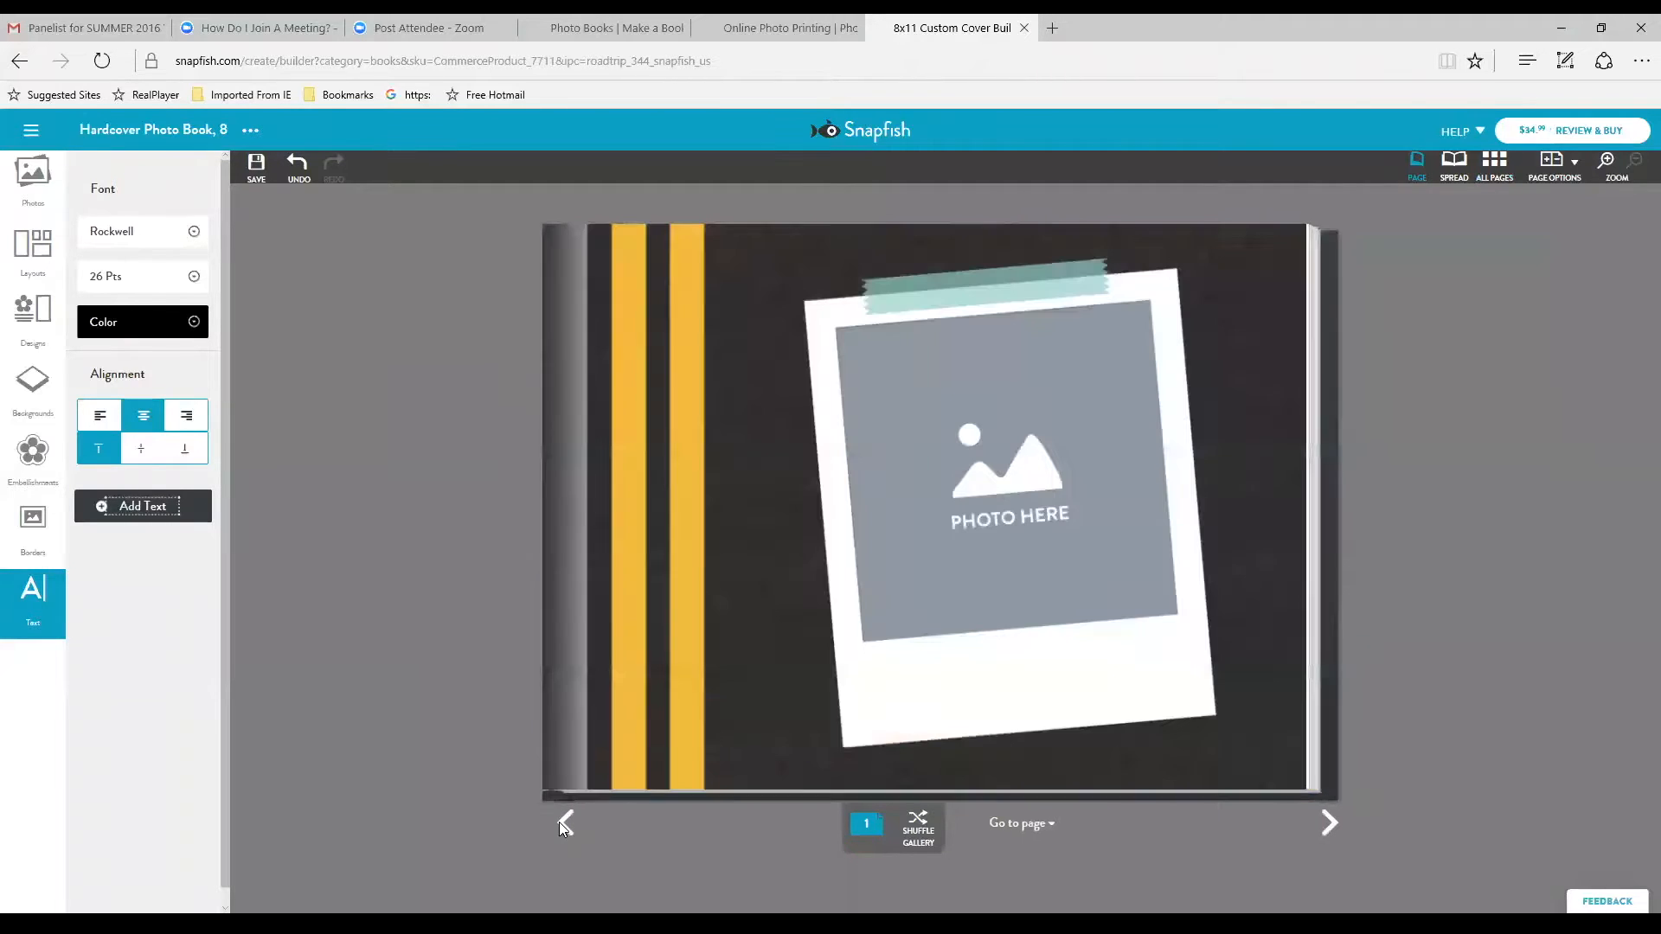
pyautogui.click(560, 824)
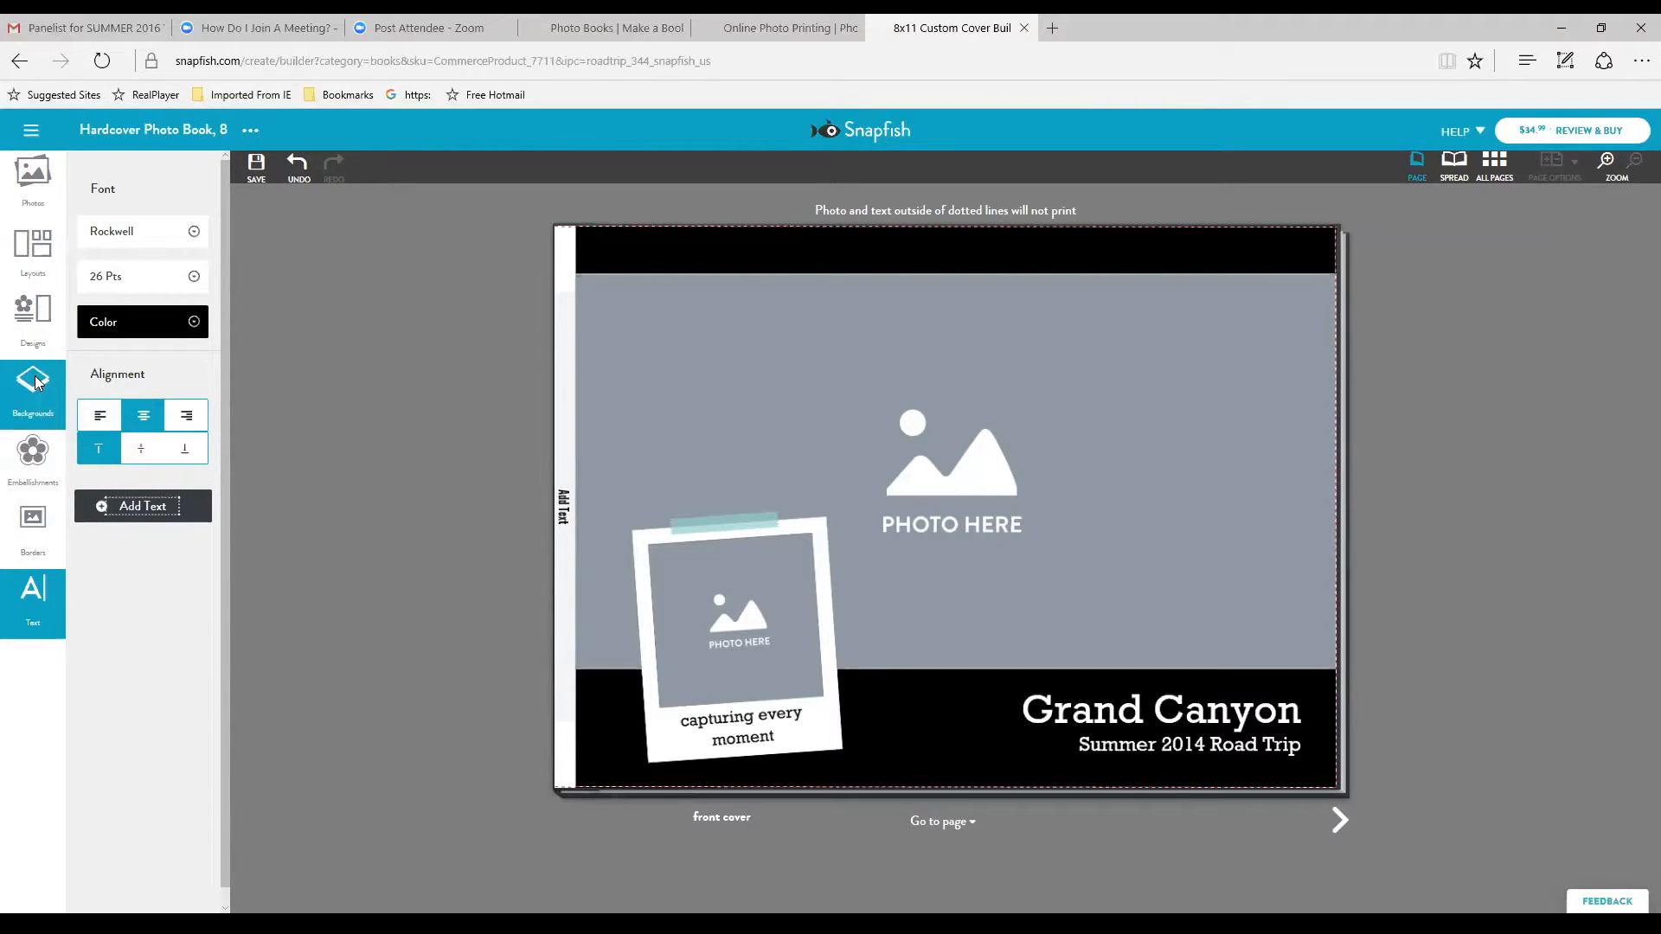
pyautogui.click(36, 180)
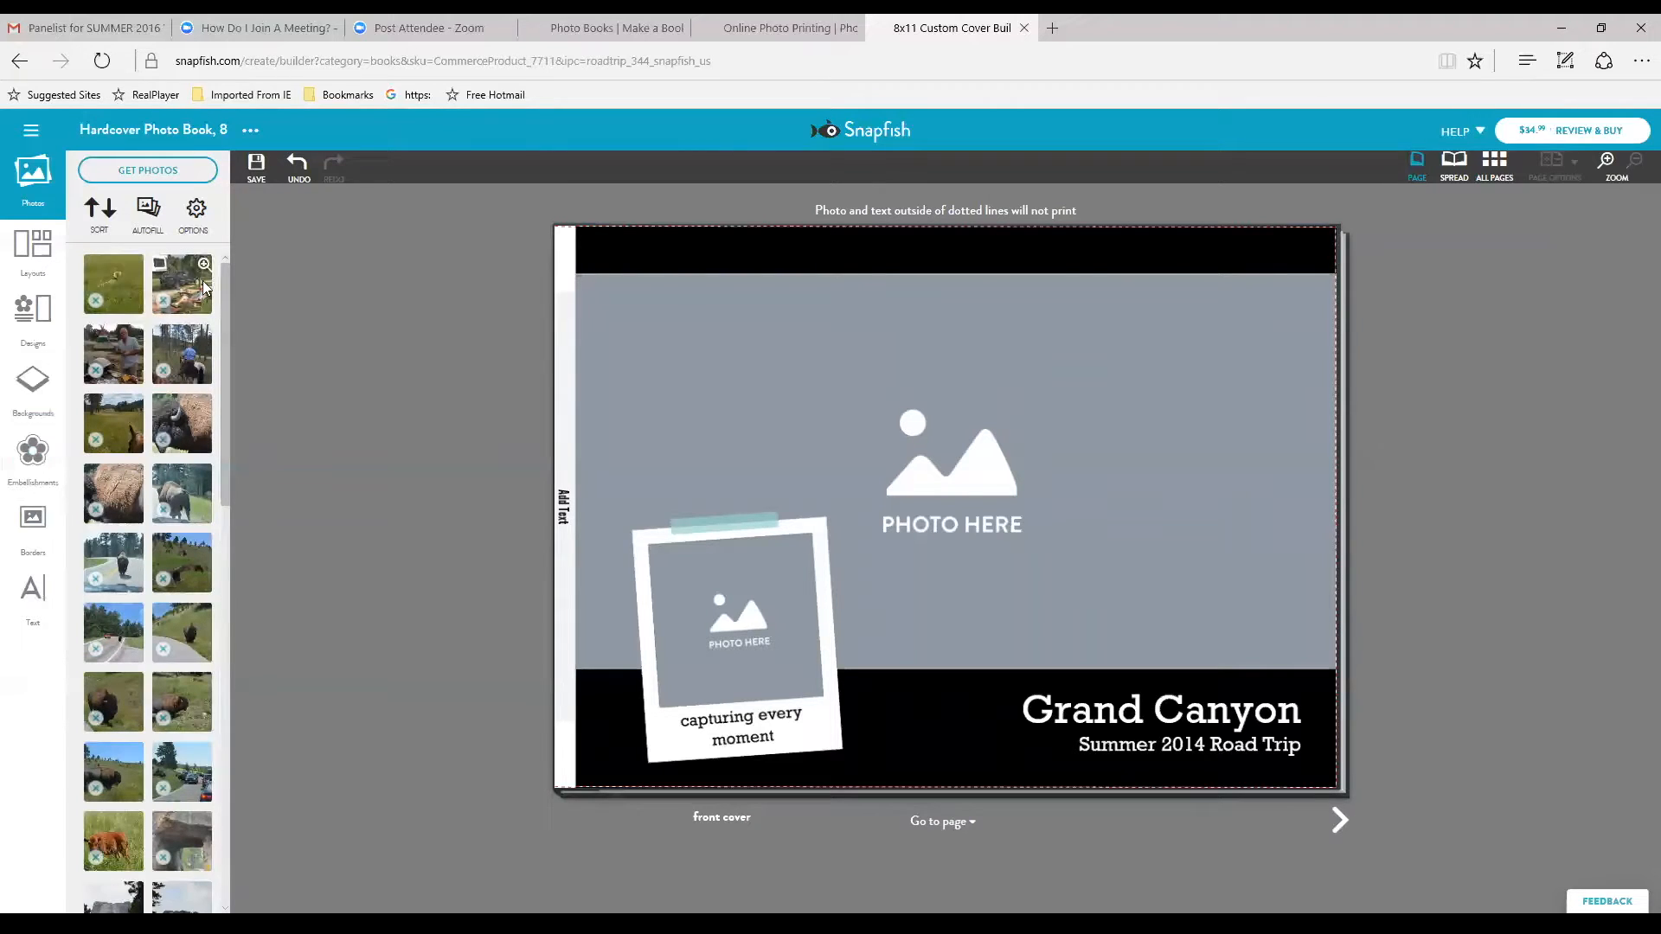
pyautogui.moveTo(202, 261)
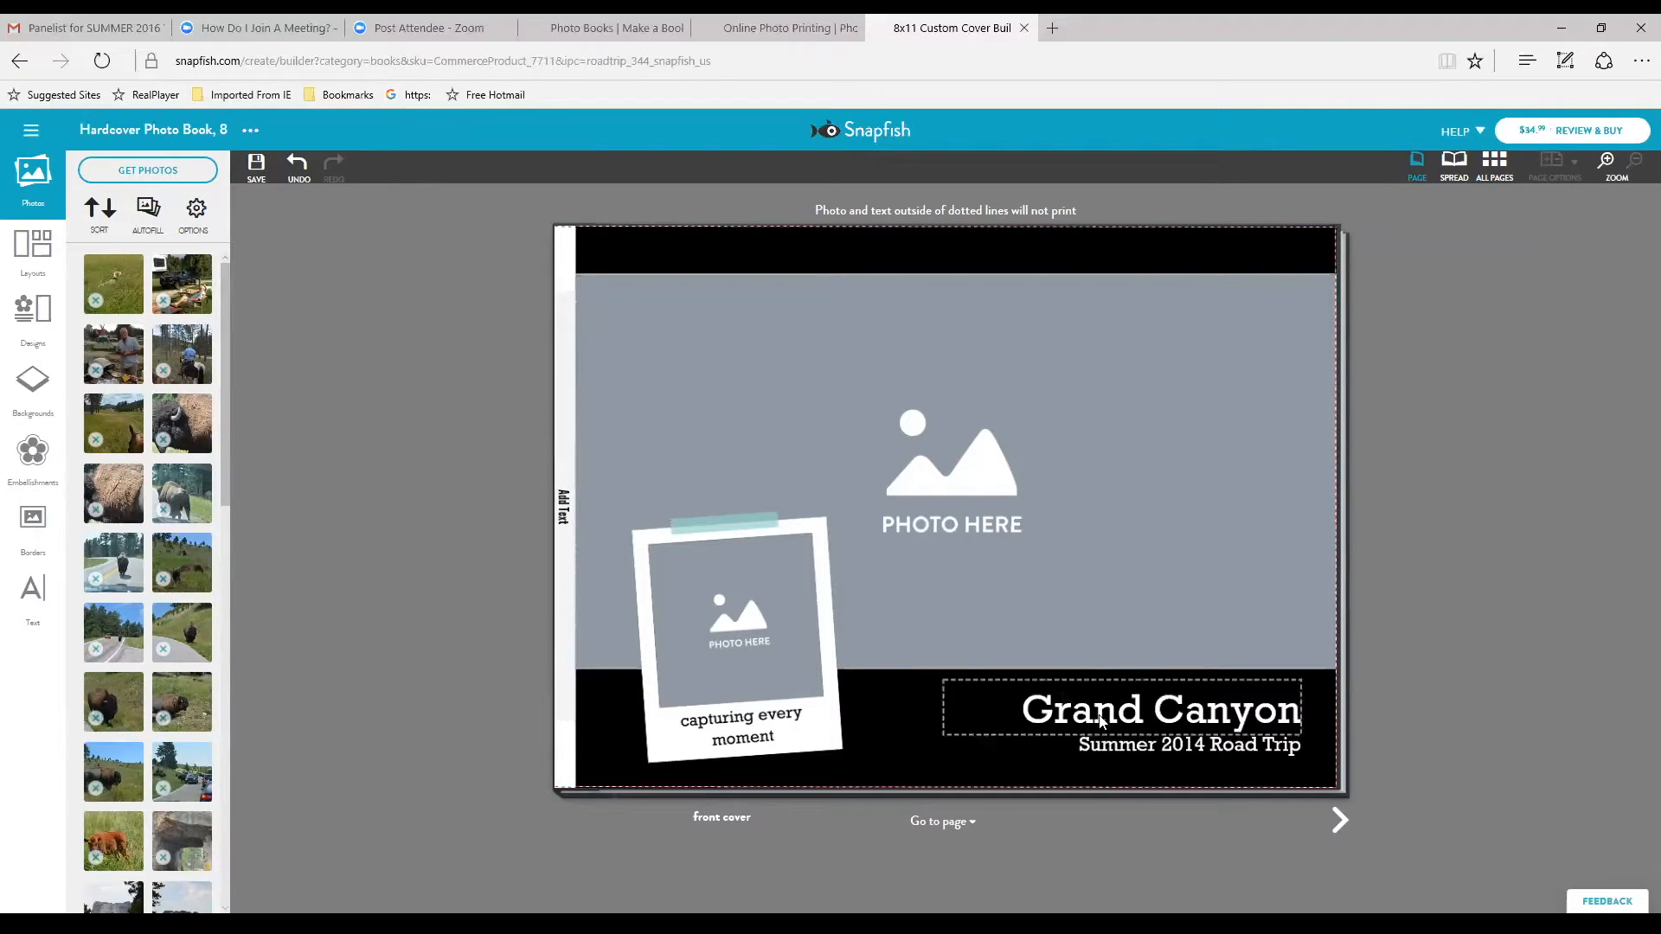
# Replace the front cover title "Grand Canyon" with "Mt. Rushmore".
pyautogui.click(1062, 699)
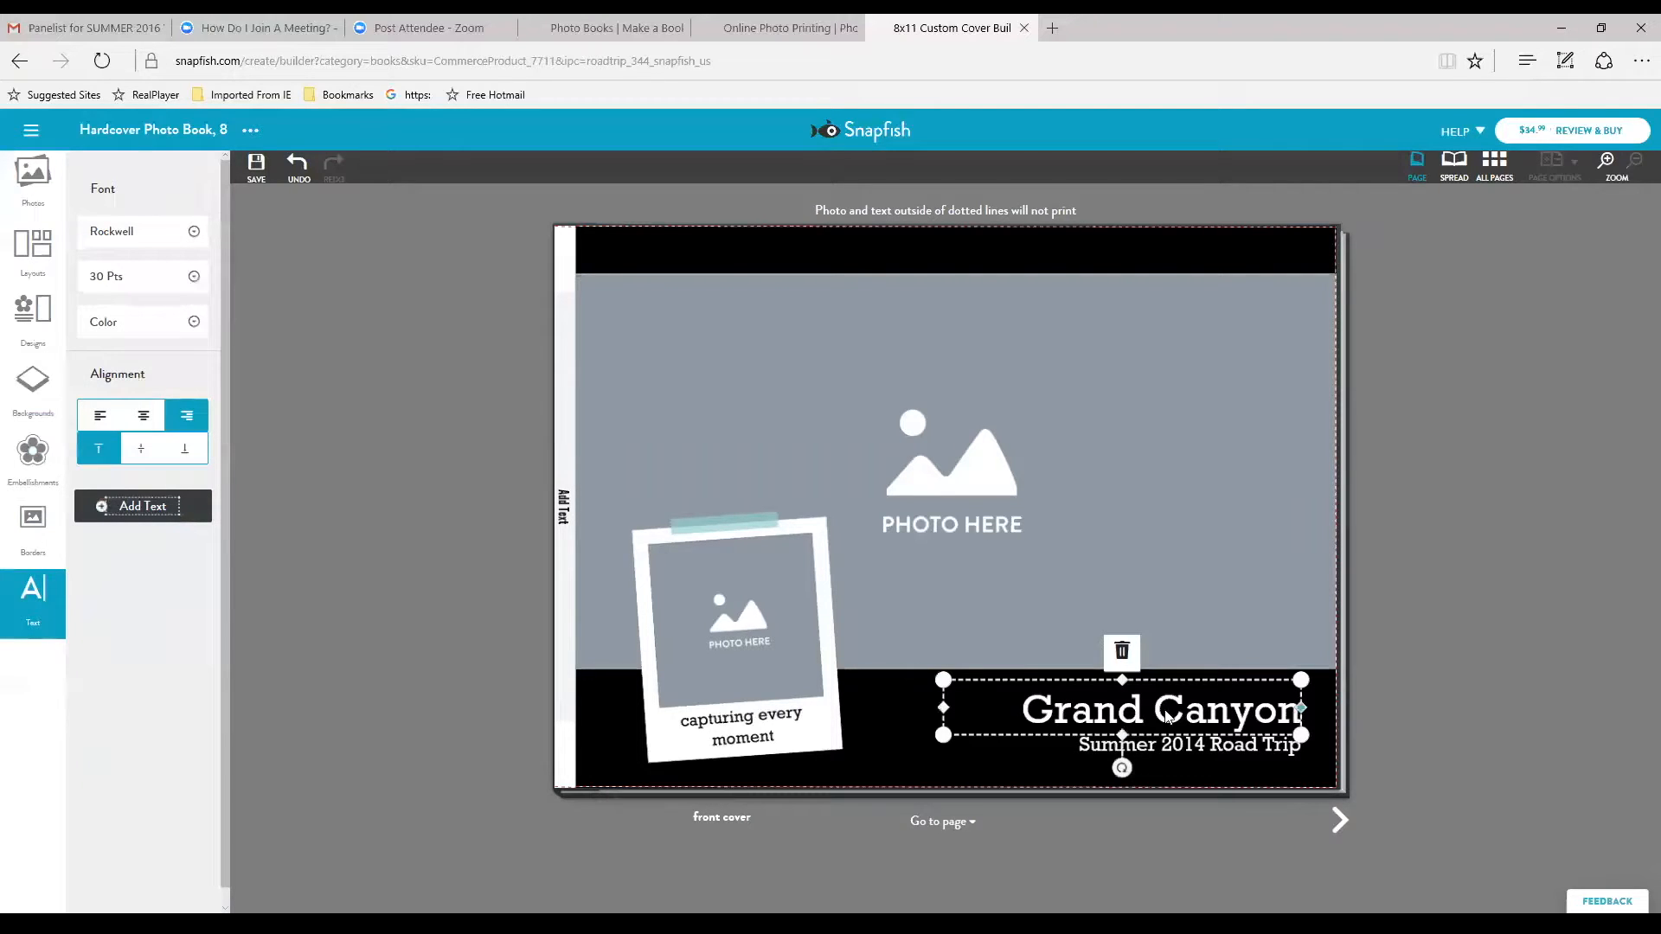
pyautogui.click(1028, 714)
pyautogui.moveTo(1027, 715); pyautogui.dragTo(1313, 718)
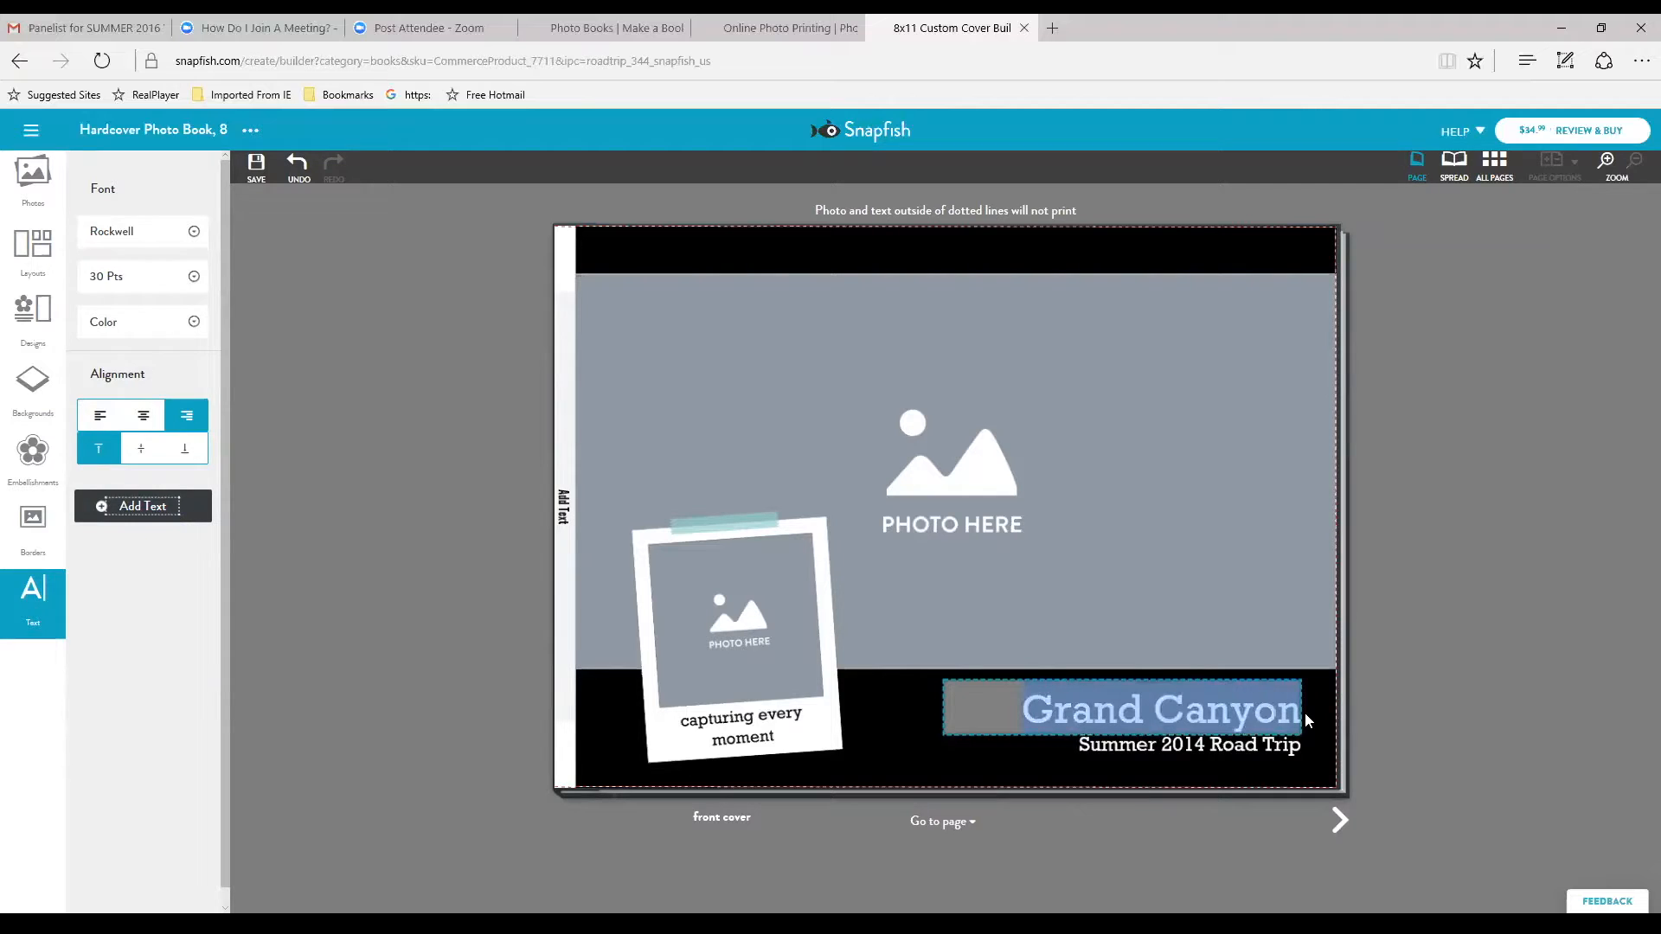
pyautogui.write('Mt. Ru')
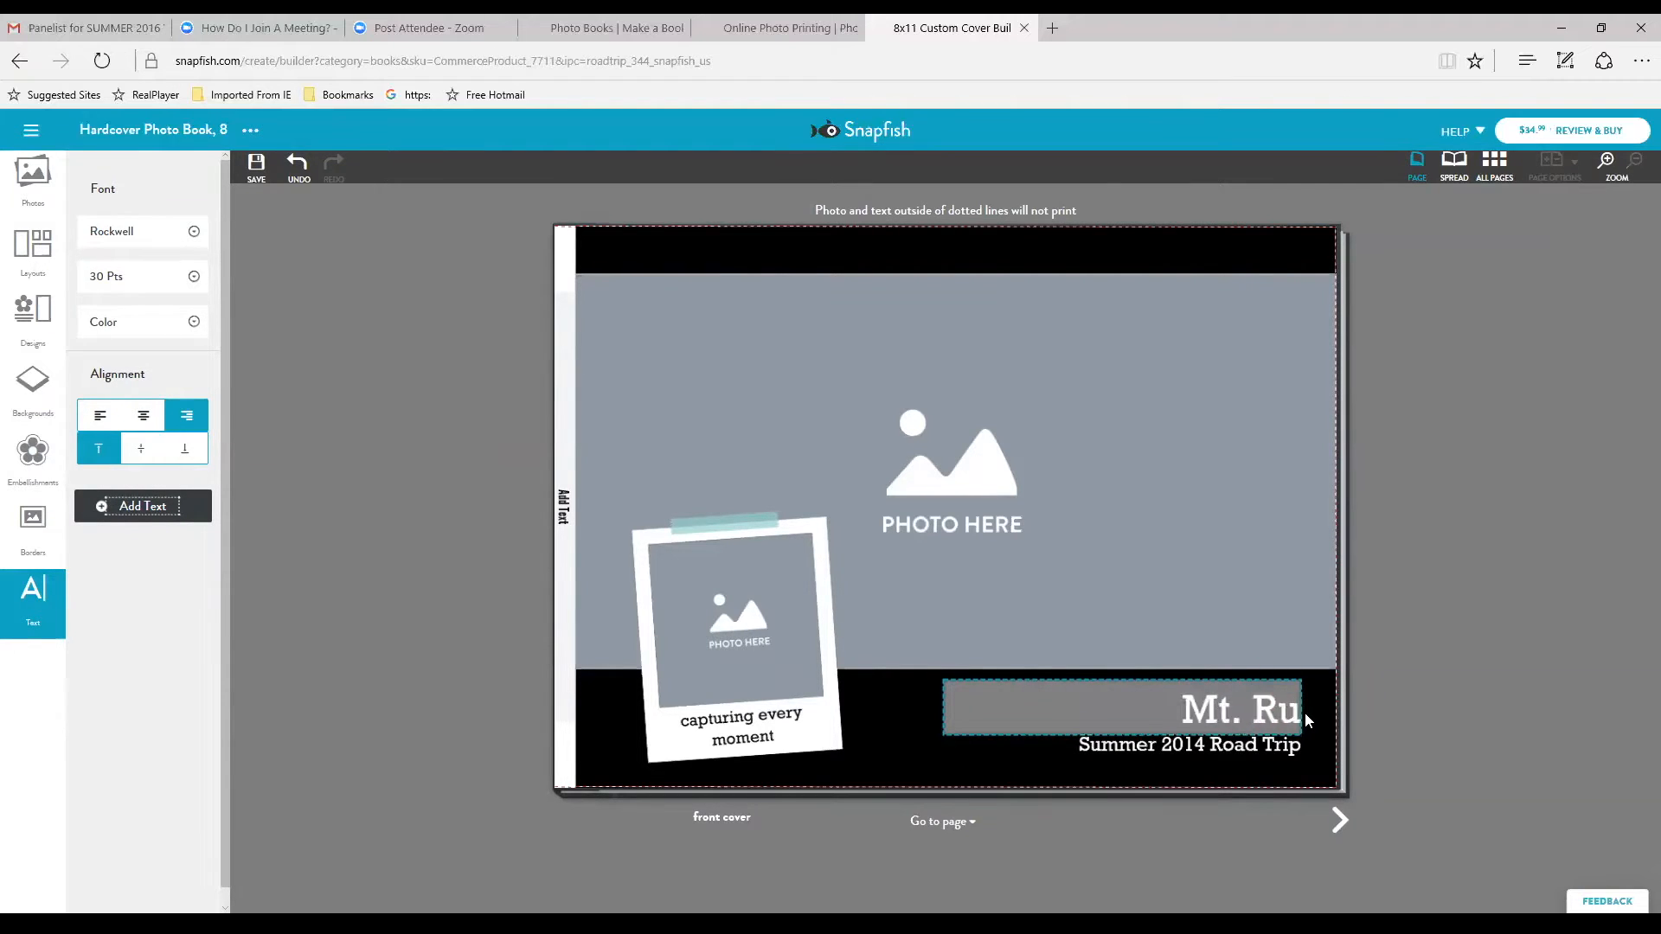
pyautogui.write('shmore')
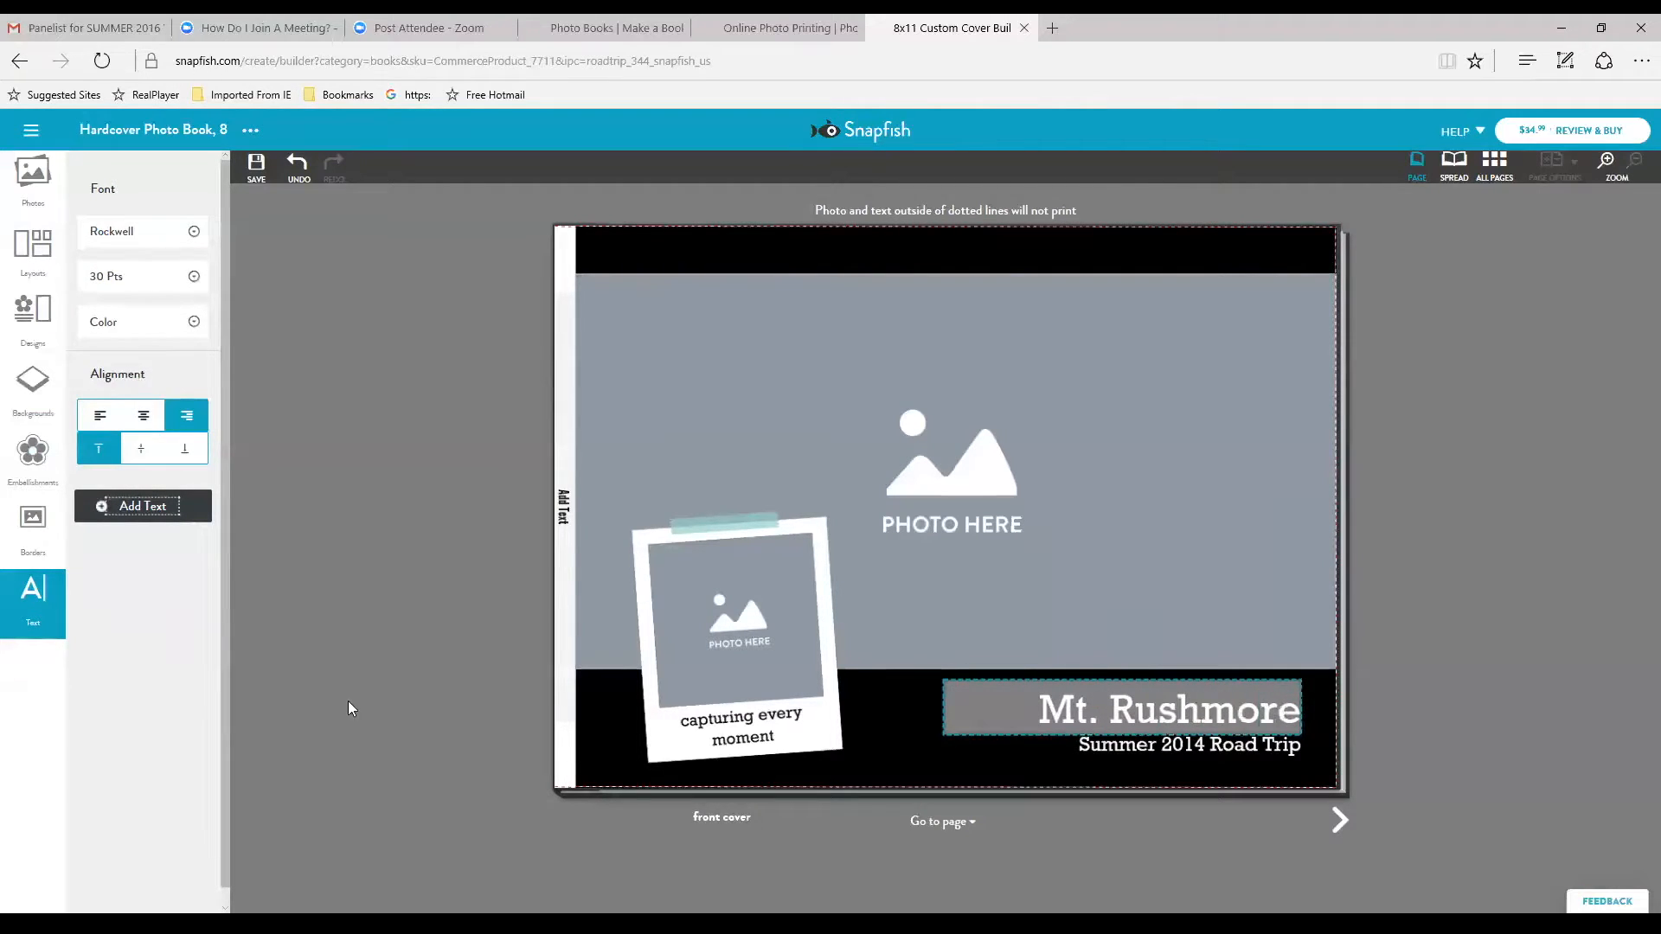
pyautogui.click(403, 680)
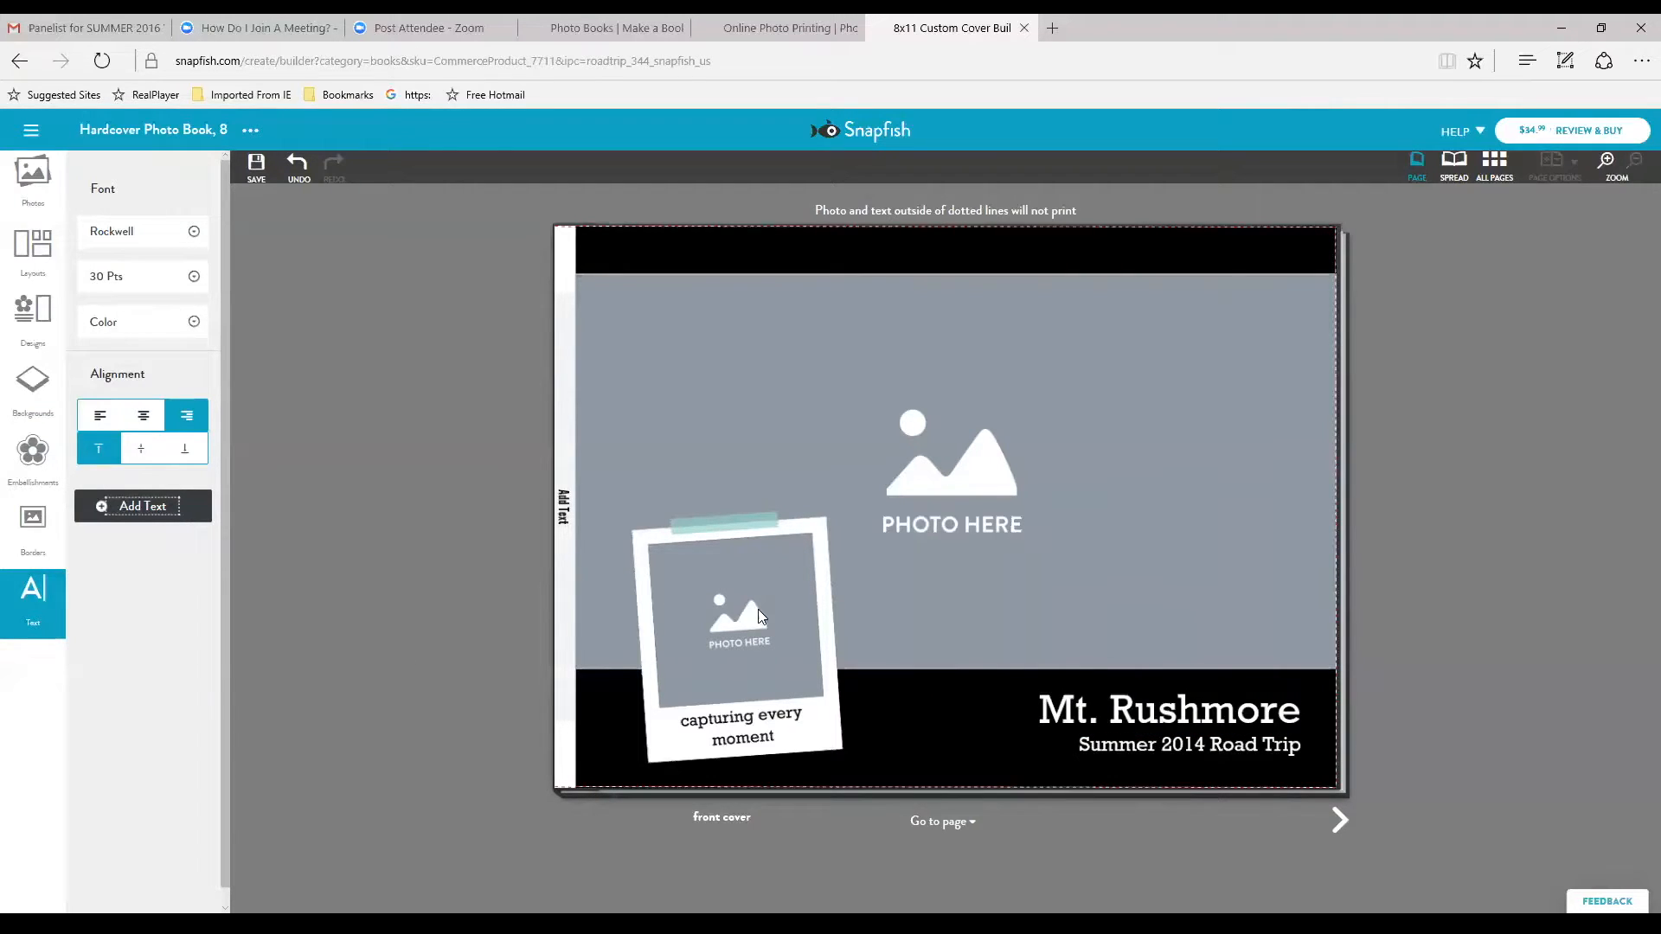
# Delete the whole instant-photo decoration from the front cover: the small photo placeholder, its caption, the white frame and the tape strip.
pyautogui.click(754, 682)
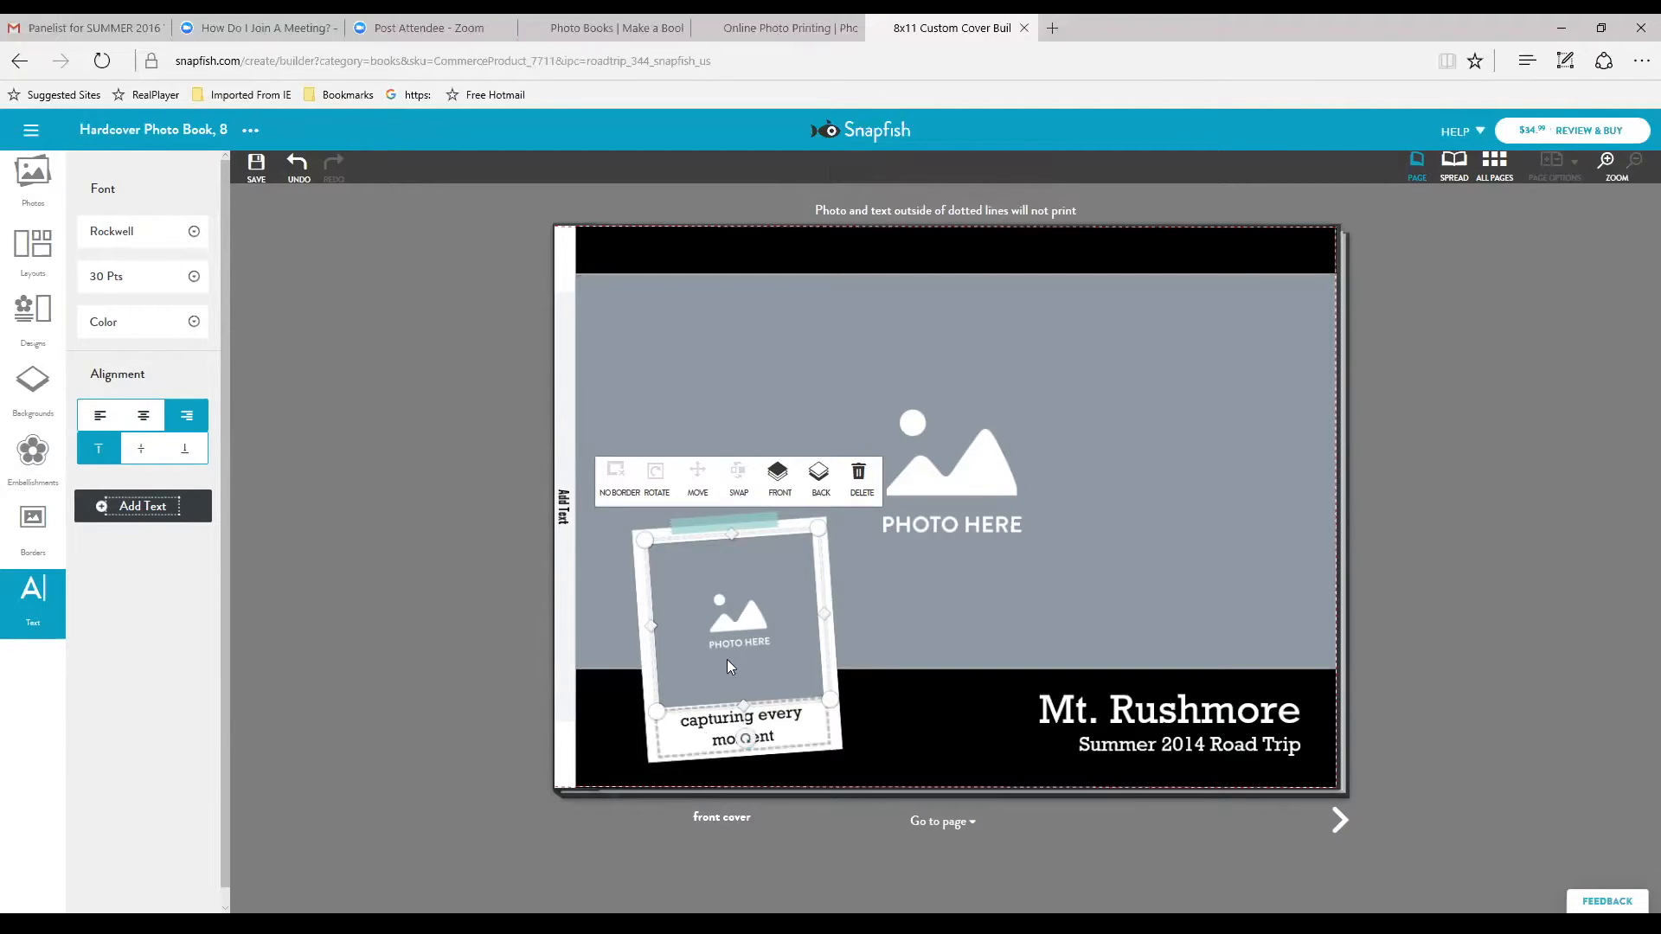
pyautogui.click(858, 479)
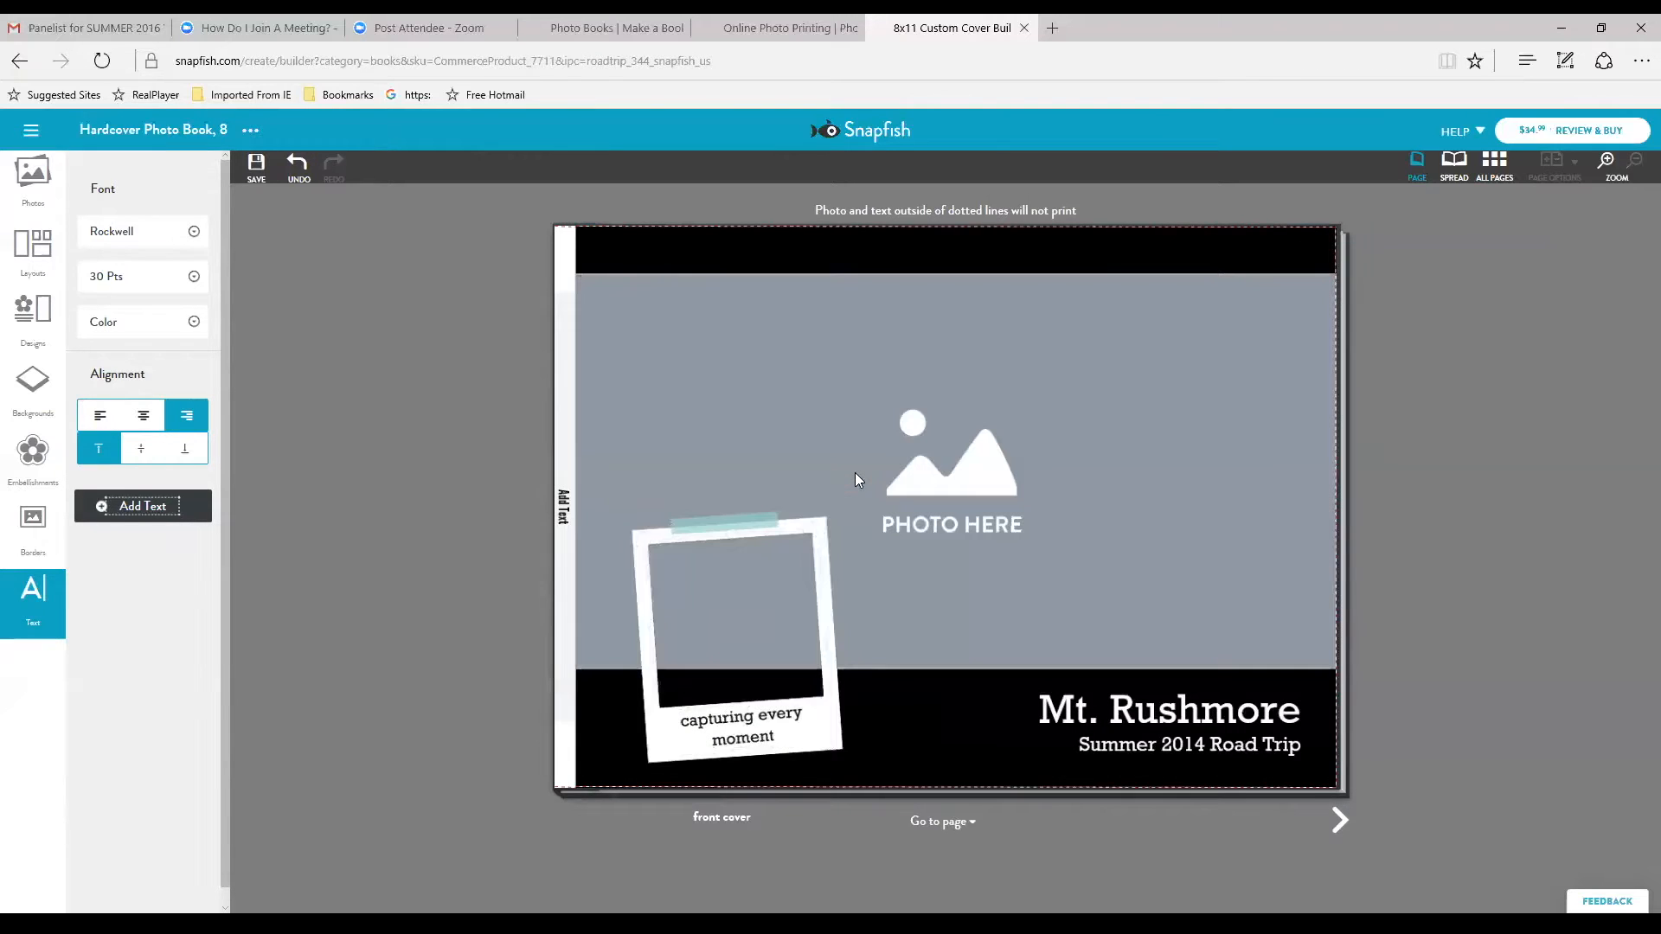
pyautogui.click(738, 731)
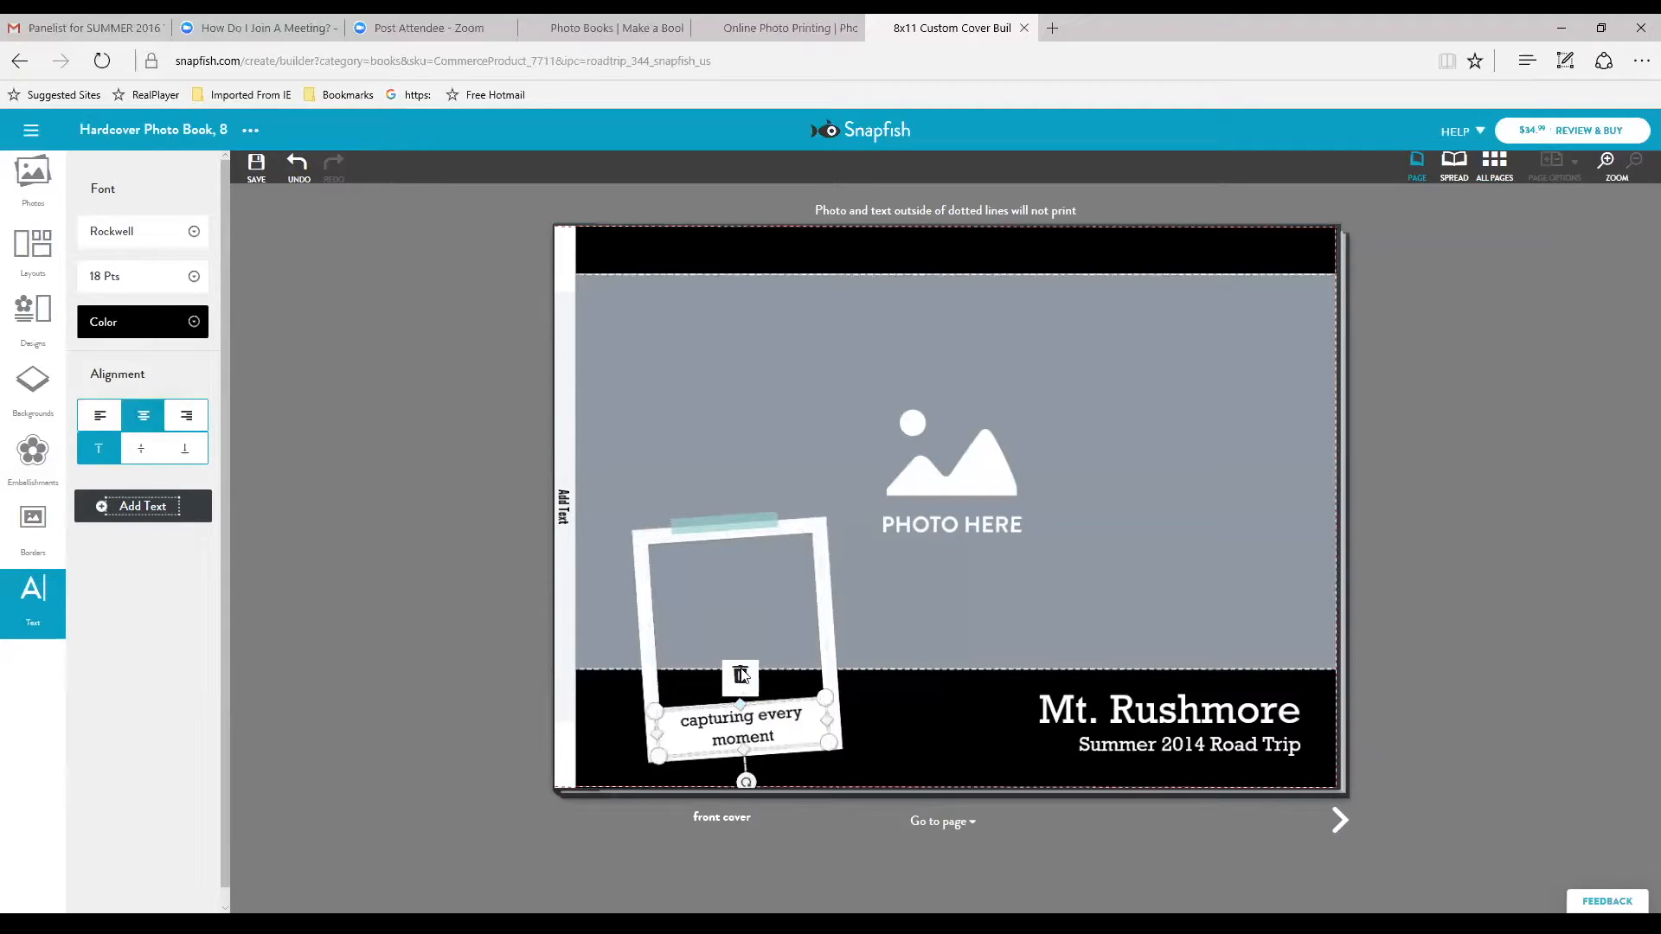
pyautogui.click(741, 673)
pyautogui.click(813, 530)
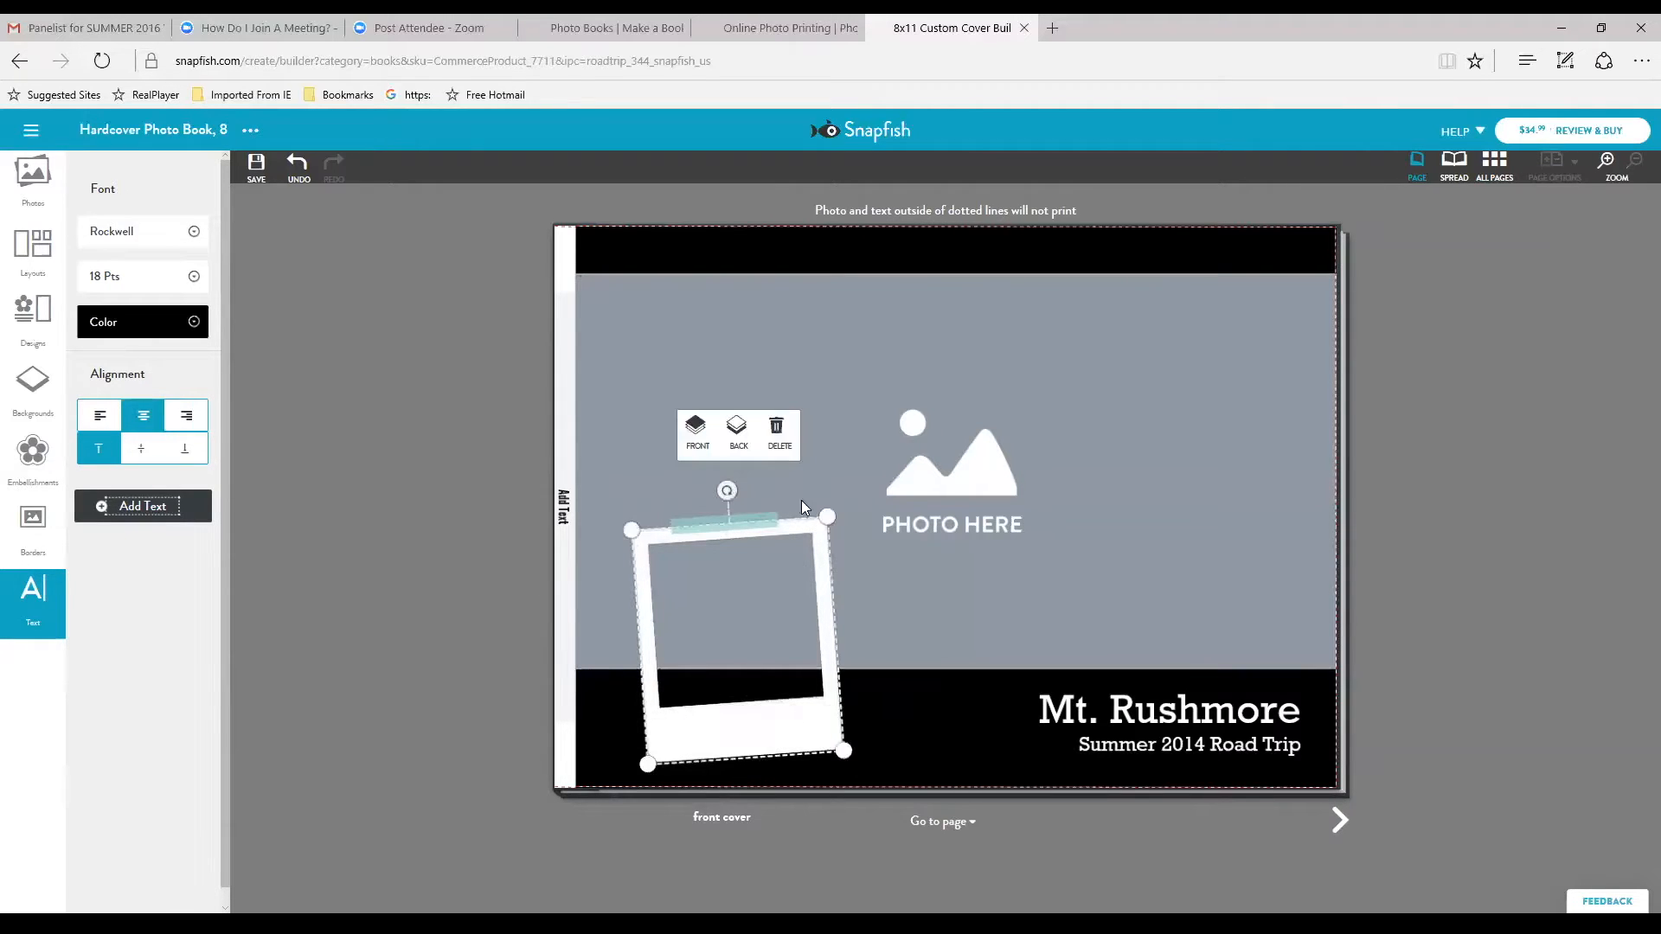
pyautogui.click(777, 427)
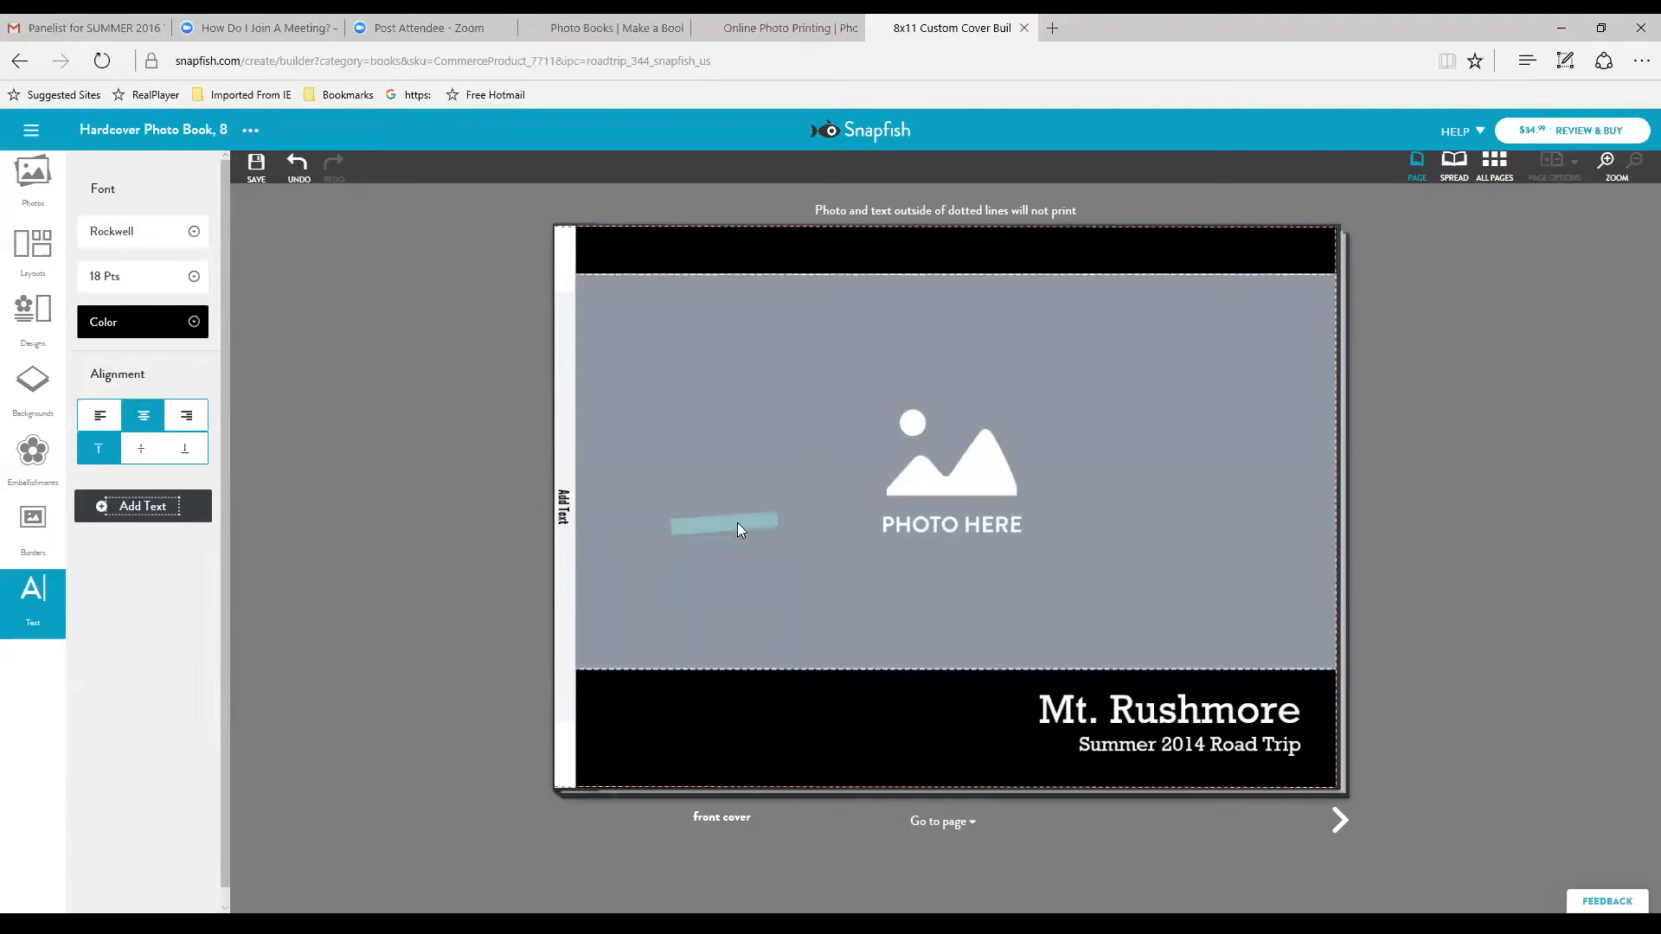
pyautogui.click(737, 525)
pyautogui.click(763, 460)
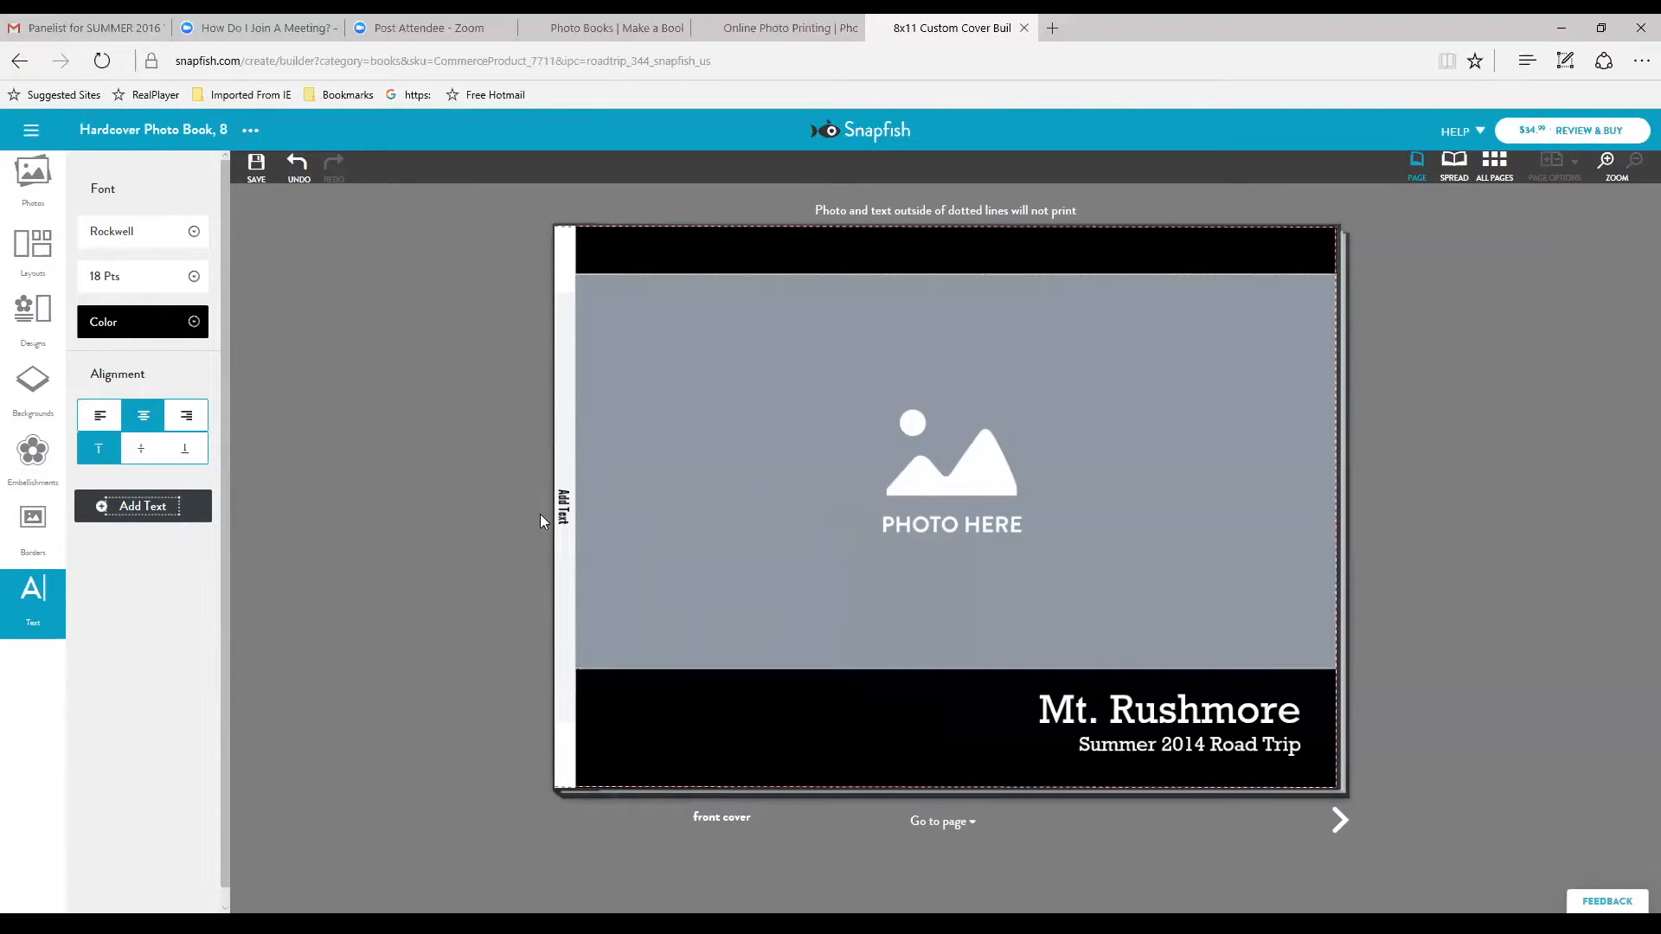
# Place the wide landscape photo of Mt. Rushmore above the forest into the front cover's large photo placeholder.
pyautogui.click(34, 182)
pyautogui.moveTo(225, 294); pyautogui.dragTo(225, 486)
pyautogui.moveTo(270, 551); pyautogui.dragTo(849, 521)
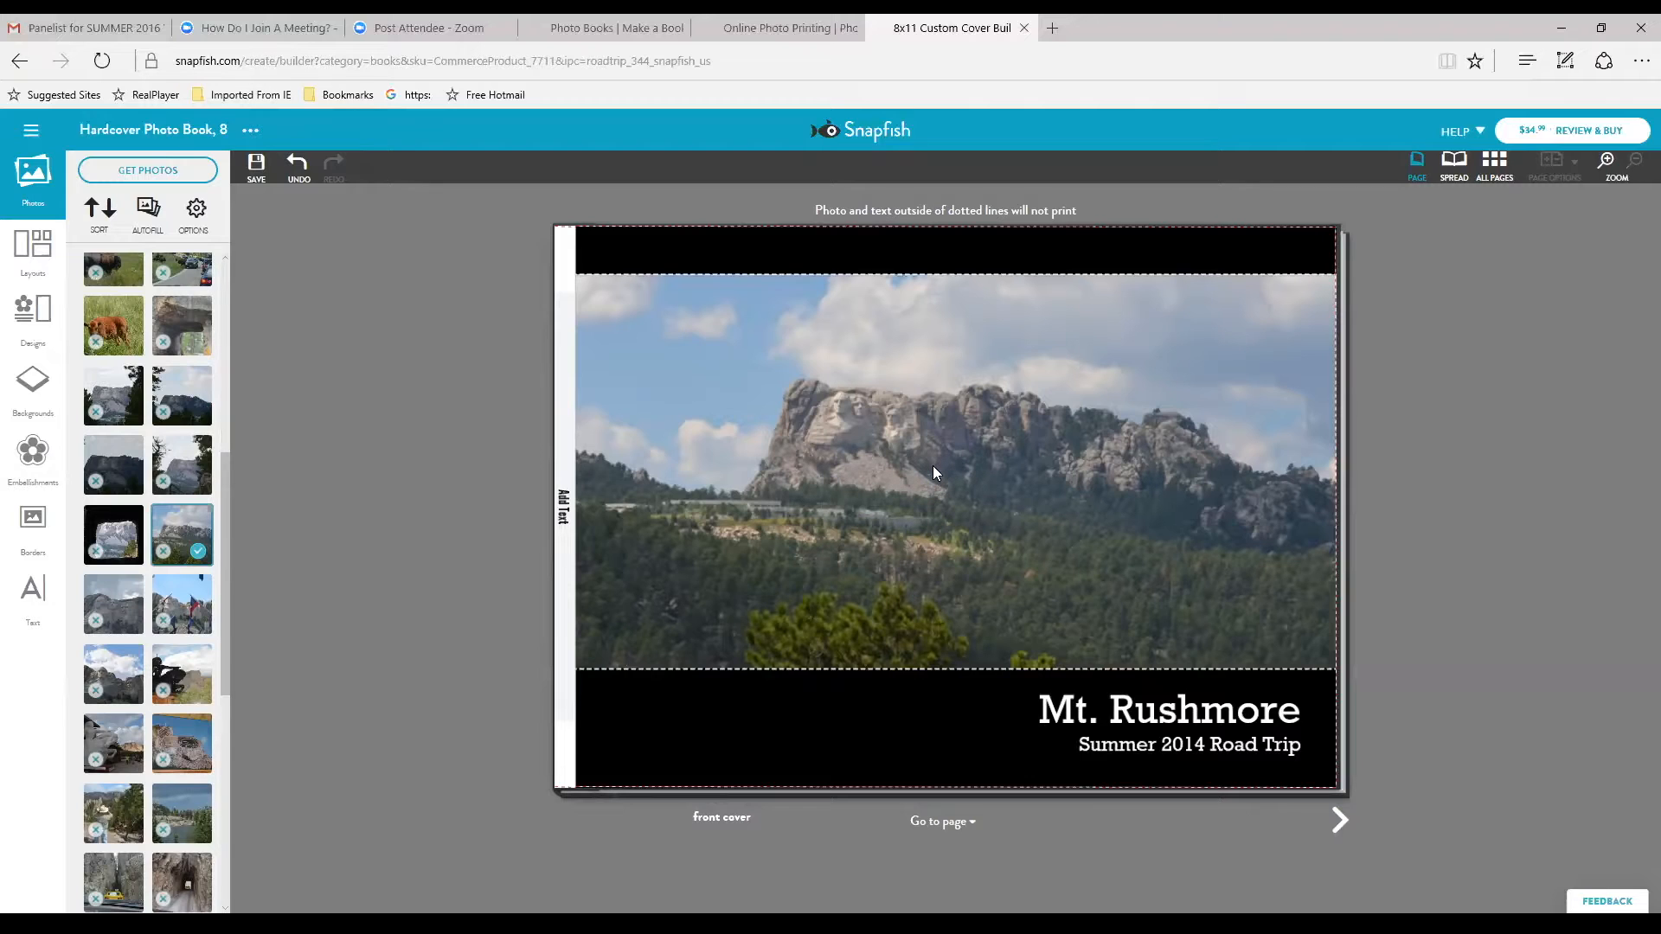
# Enlarge the front cover photo within its frame and reposition it so the carved faces sit near the middle.
pyautogui.click(957, 473)
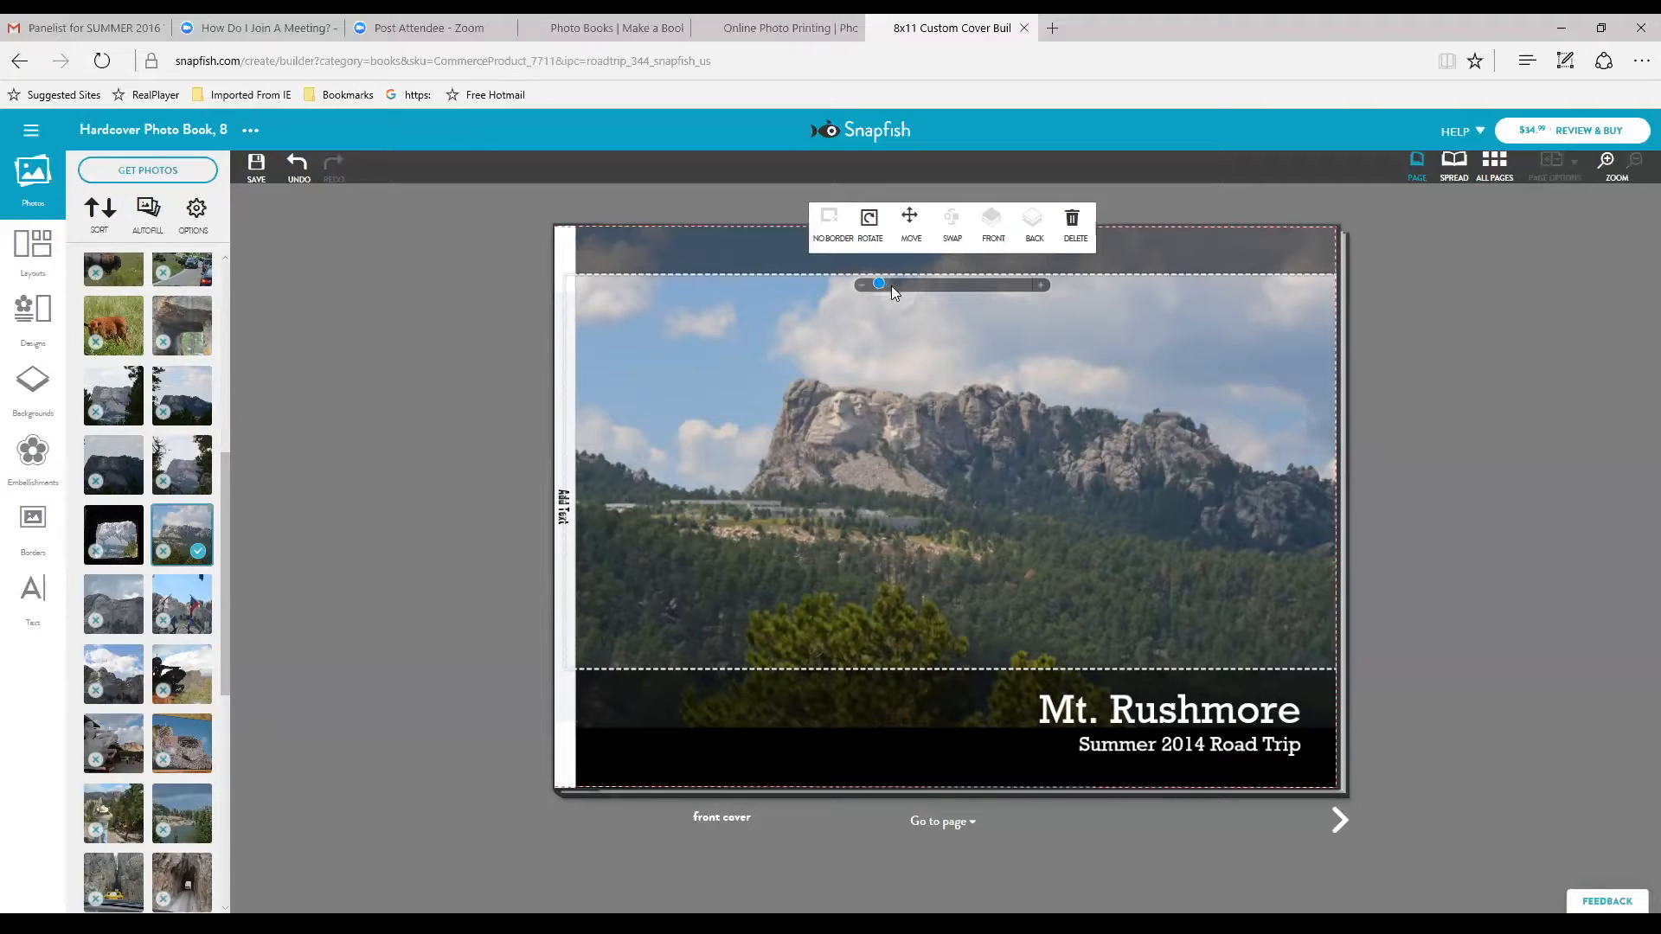
pyautogui.moveTo(891, 285); pyautogui.dragTo(931, 287)
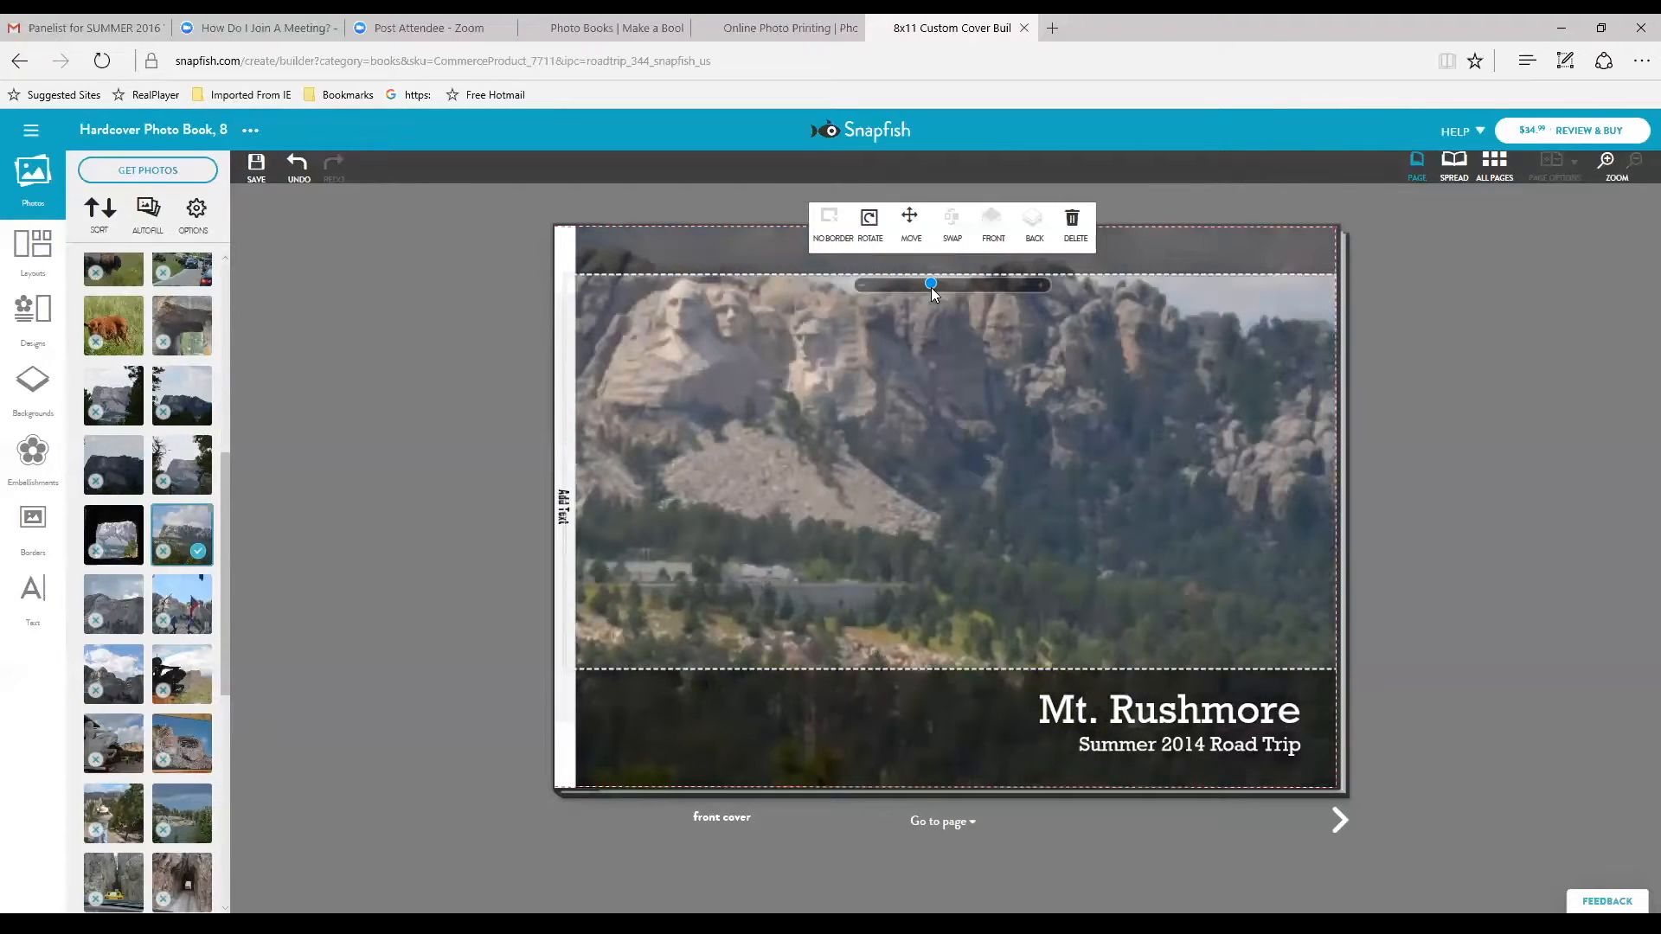
pyautogui.click(903, 285)
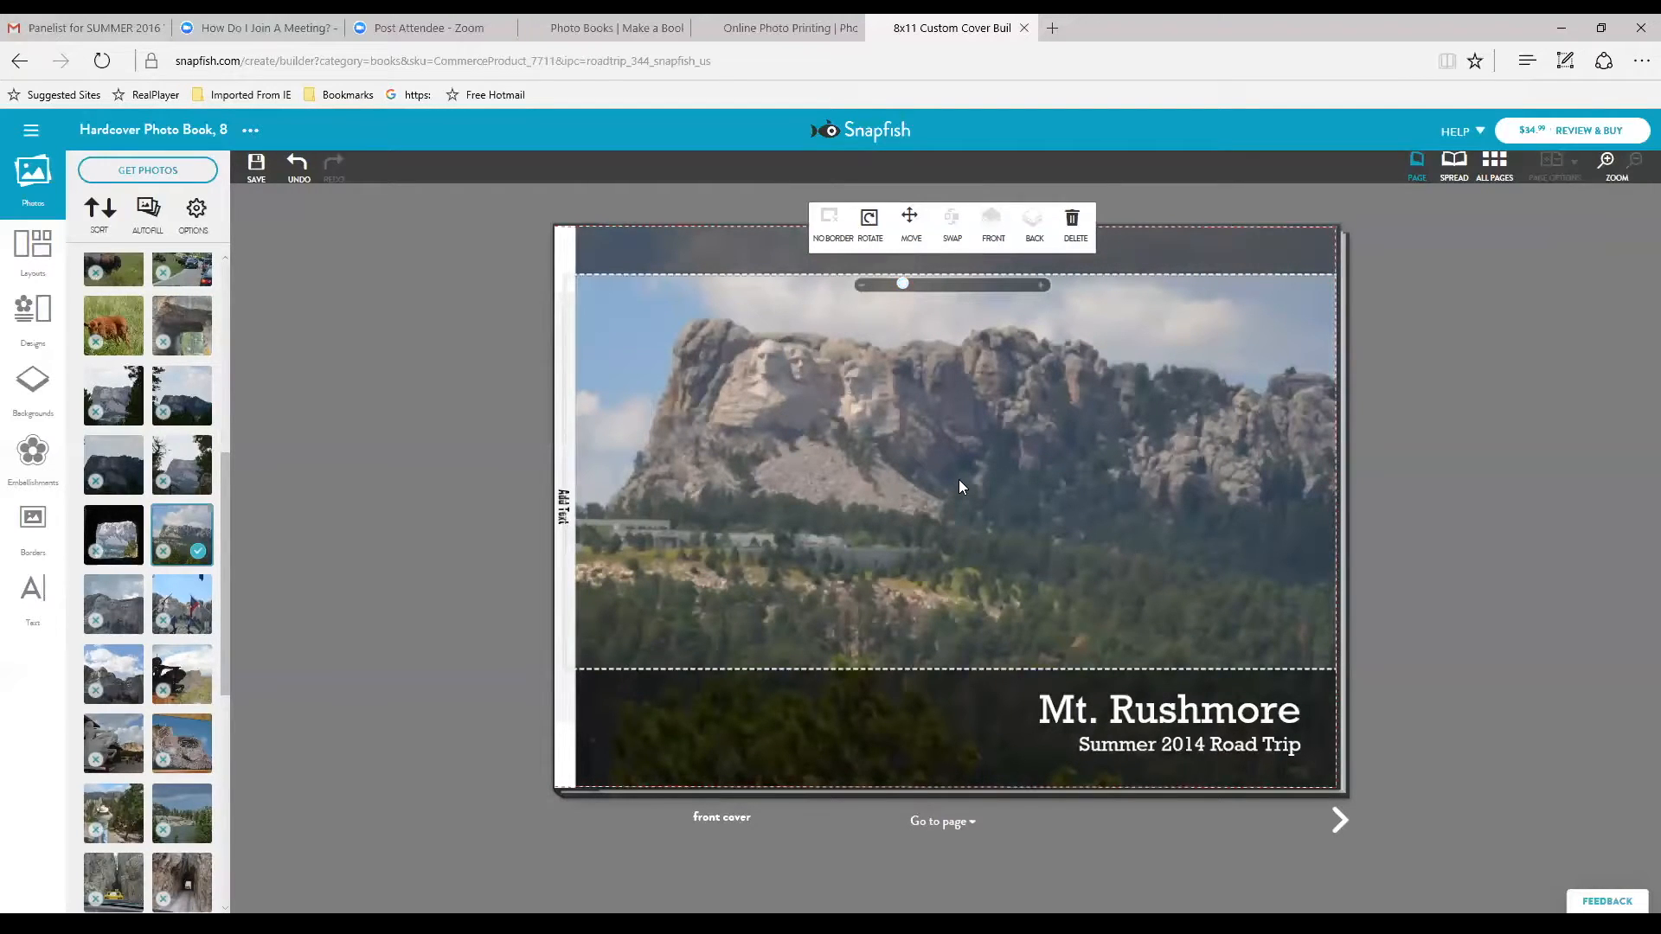
pyautogui.moveTo(958, 487); pyautogui.dragTo(1066, 510)
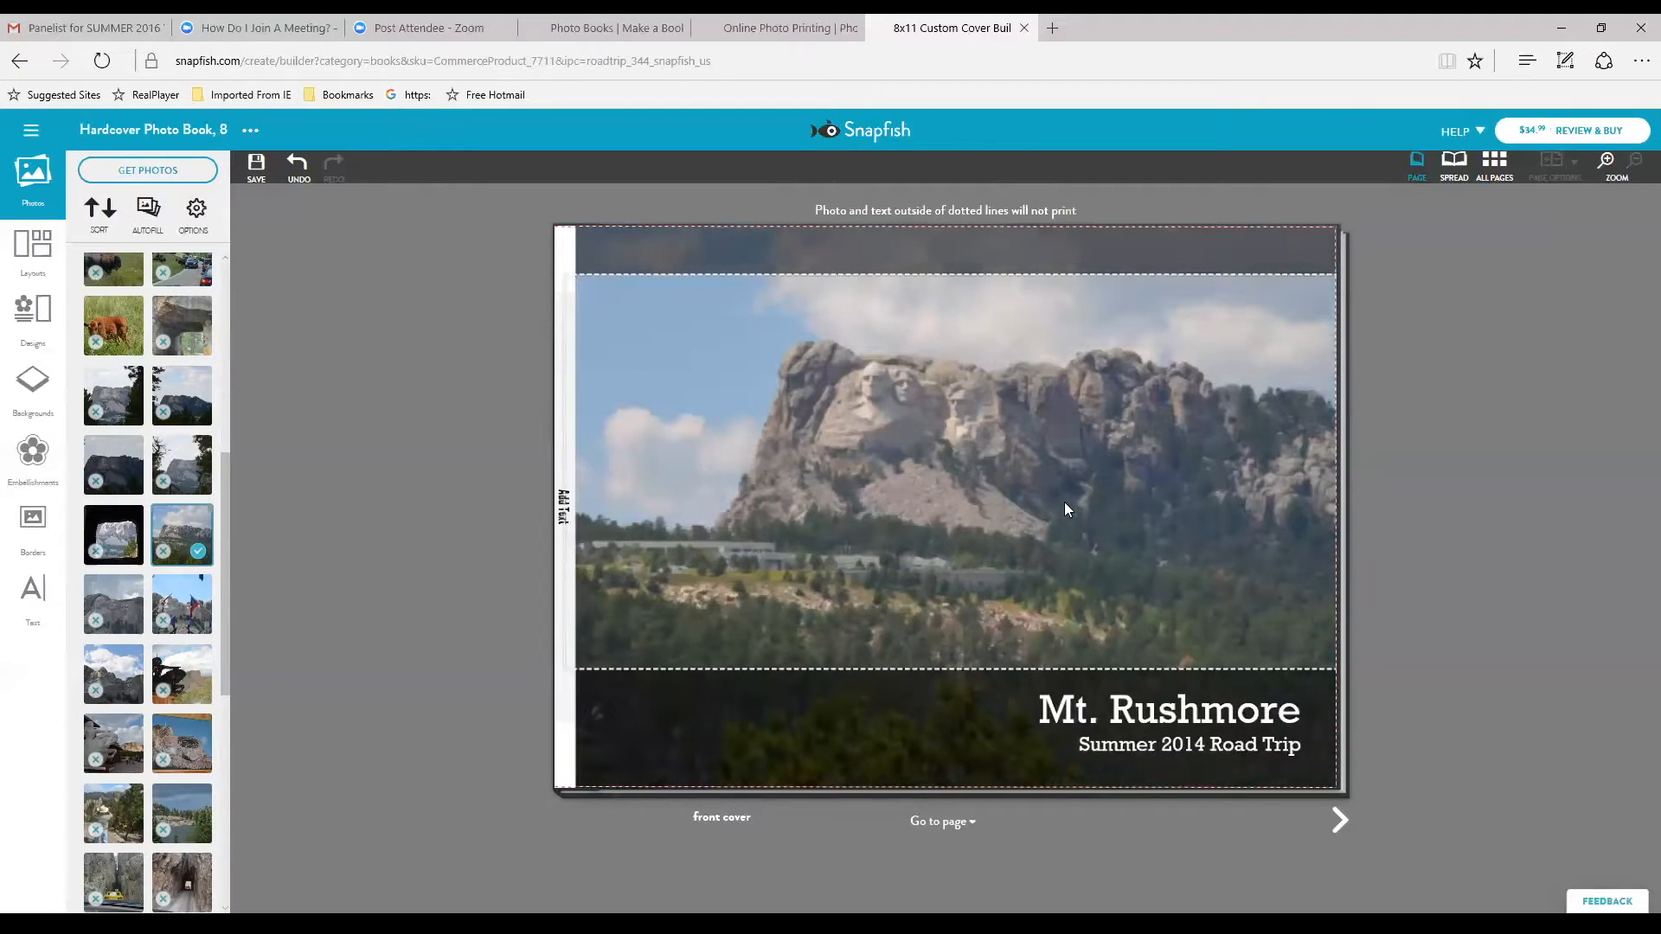
pyautogui.moveTo(1065, 509); pyautogui.dragTo(1057, 505)
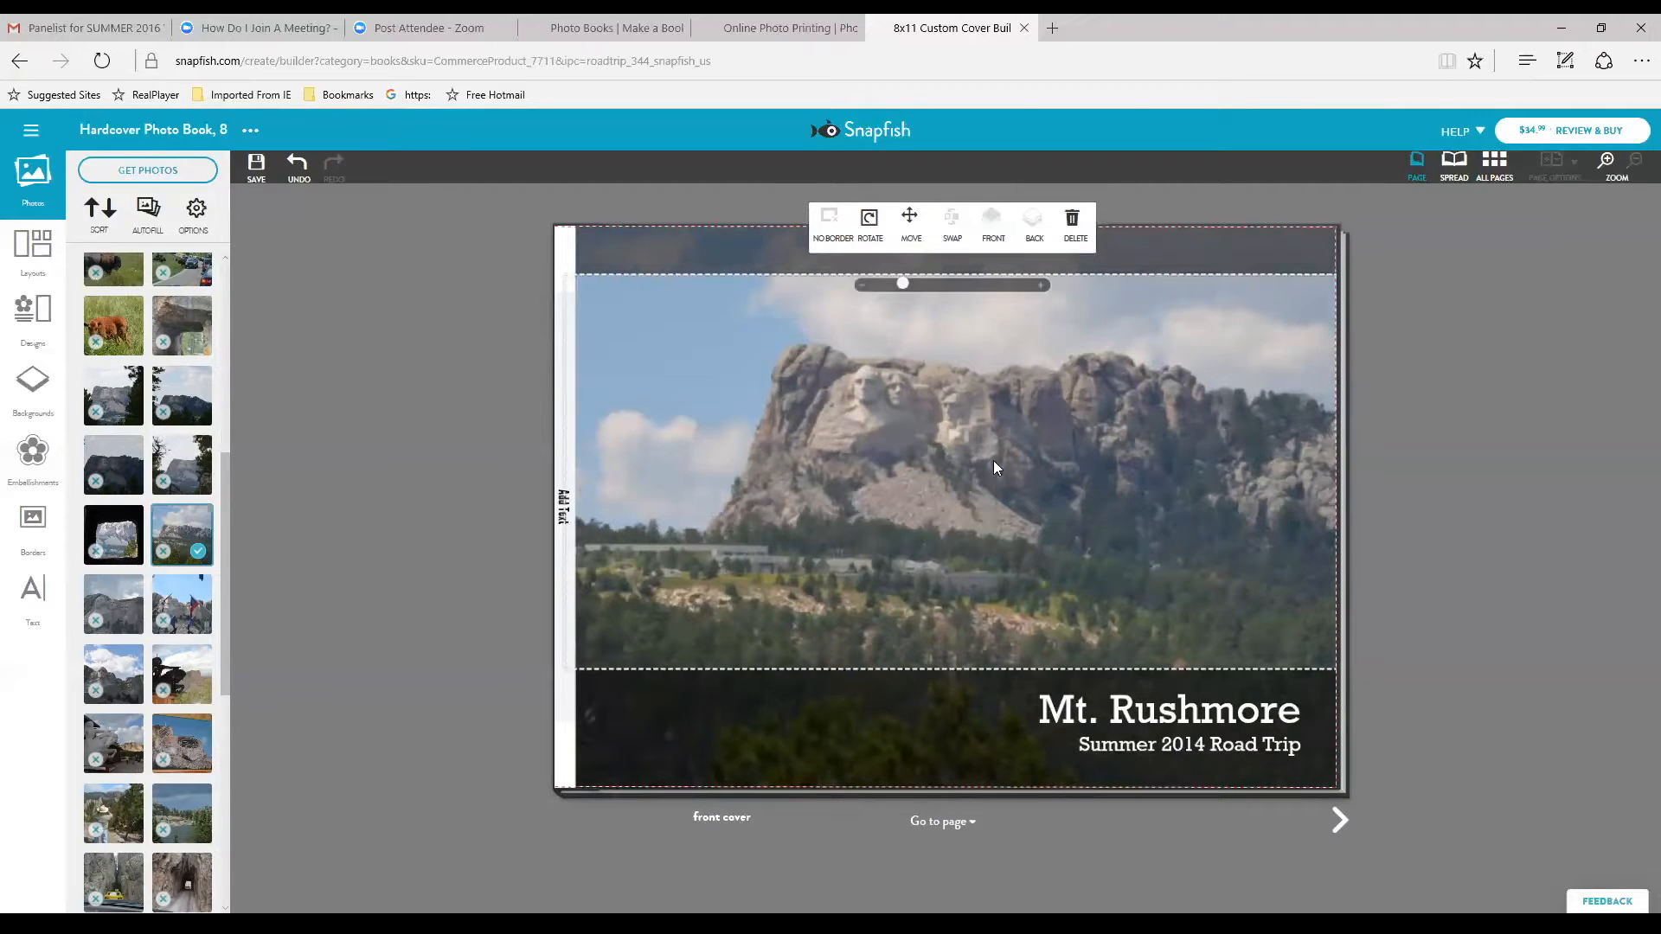
pyautogui.click(915, 287)
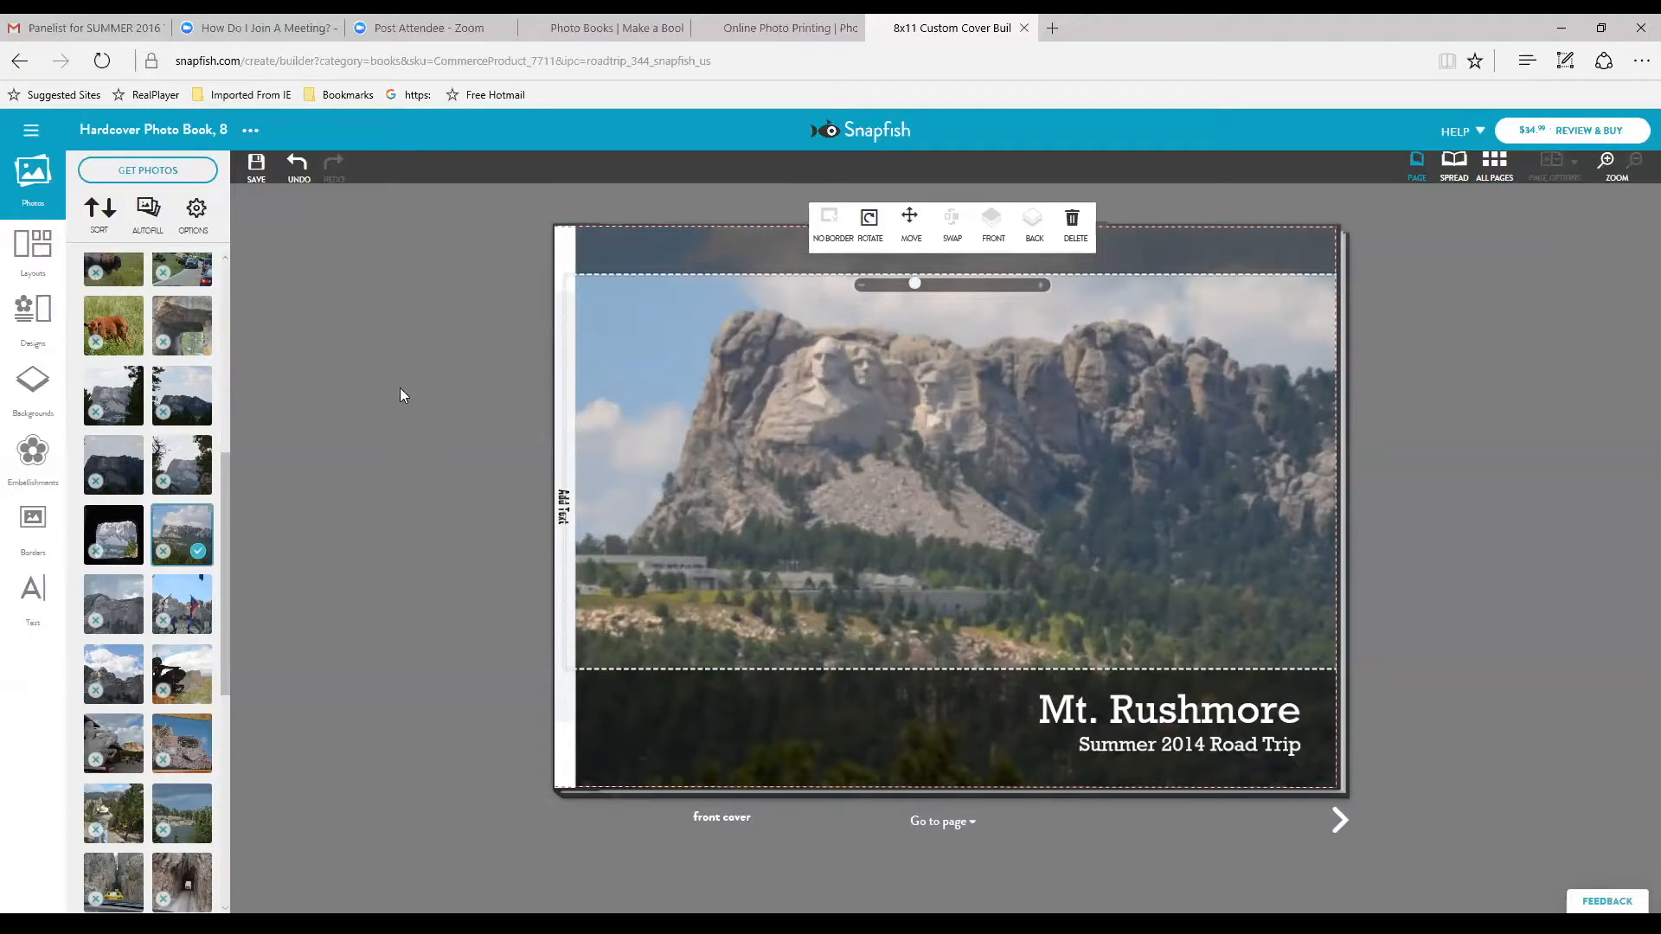
pyautogui.click(414, 430)
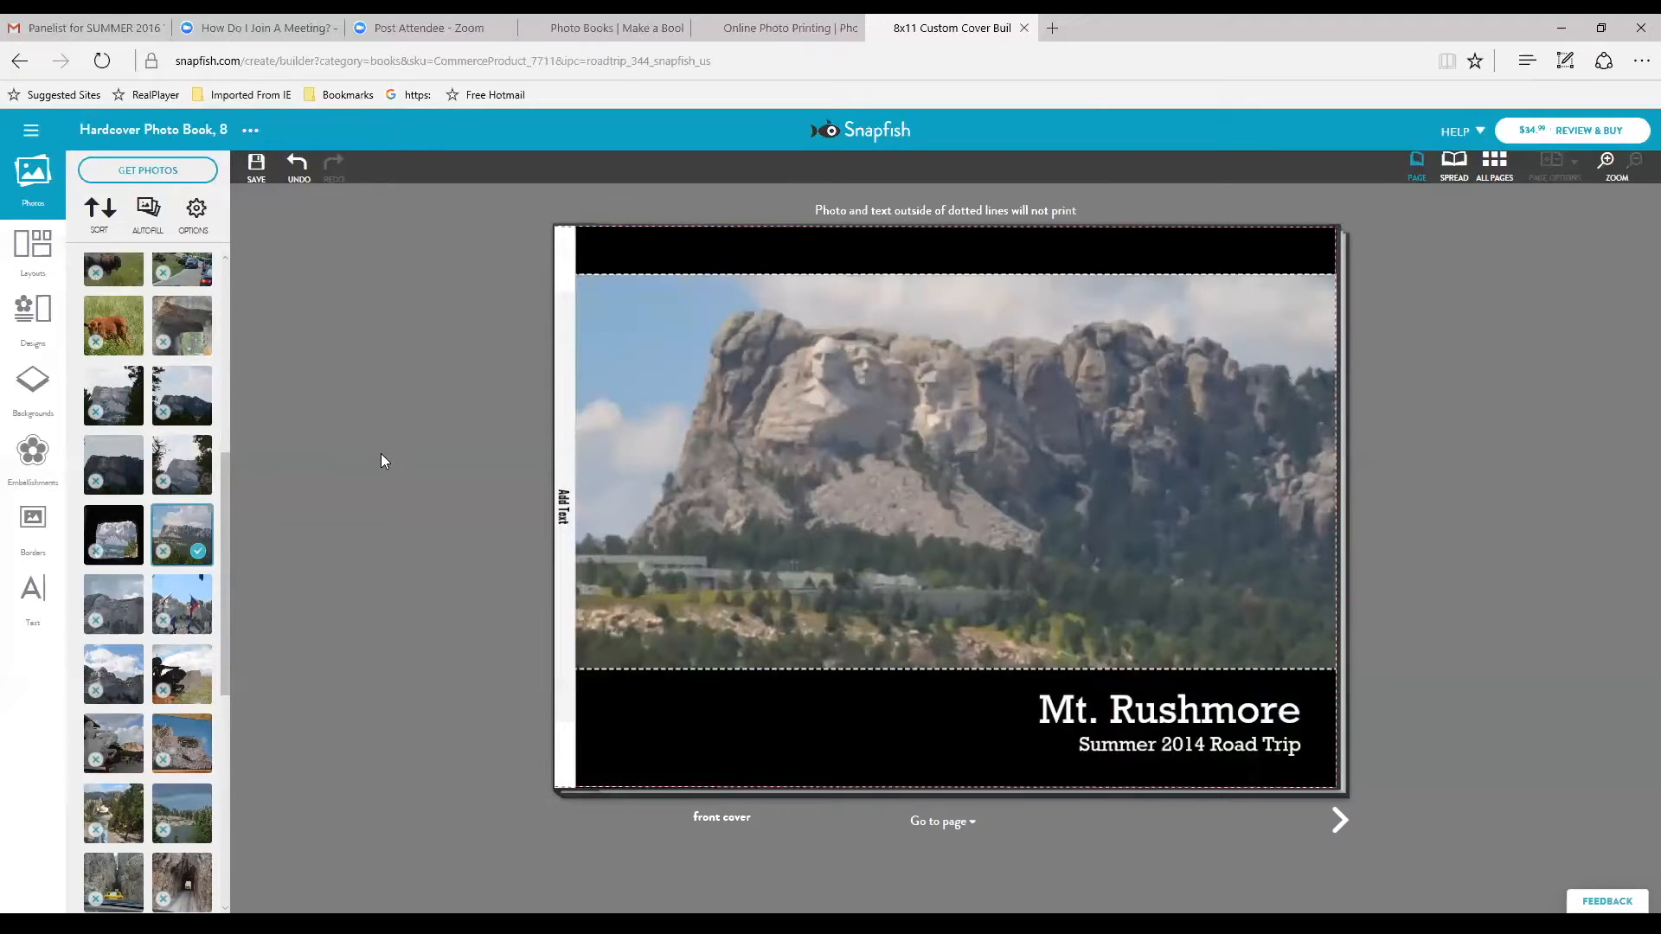
# Fill the instant-photo placeholder on page 1 with the photo of Mt. Rushmore seen through the dark tunnel.
pyautogui.click(1339, 818)
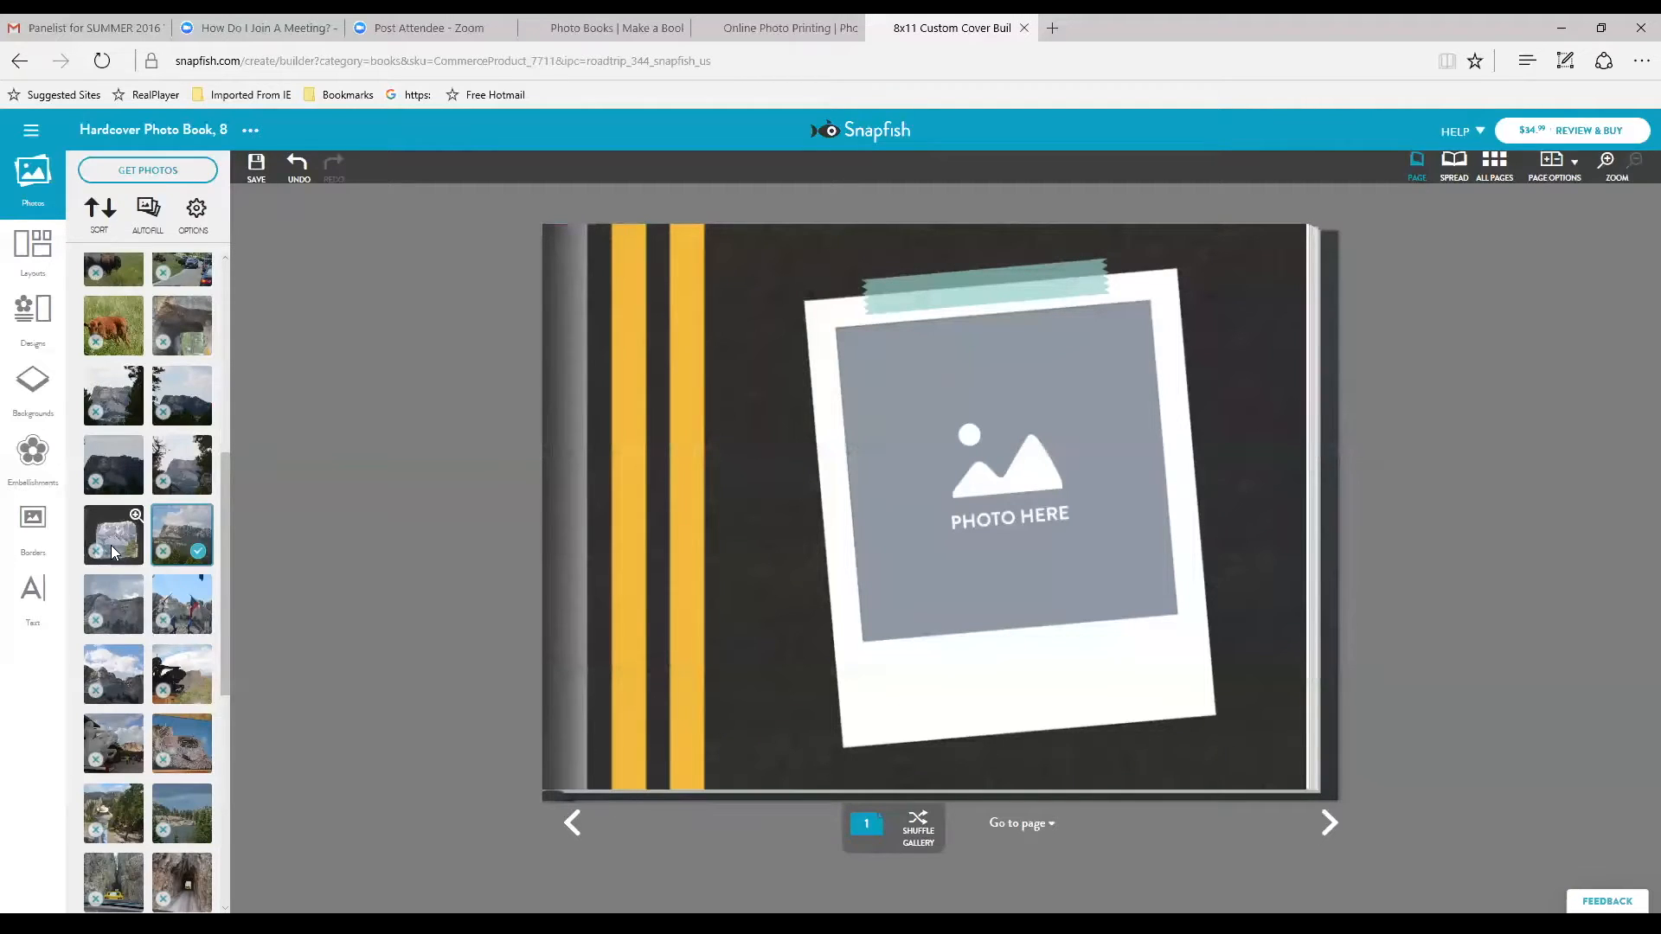
pyautogui.moveTo(111, 545); pyautogui.dragTo(1006, 492)
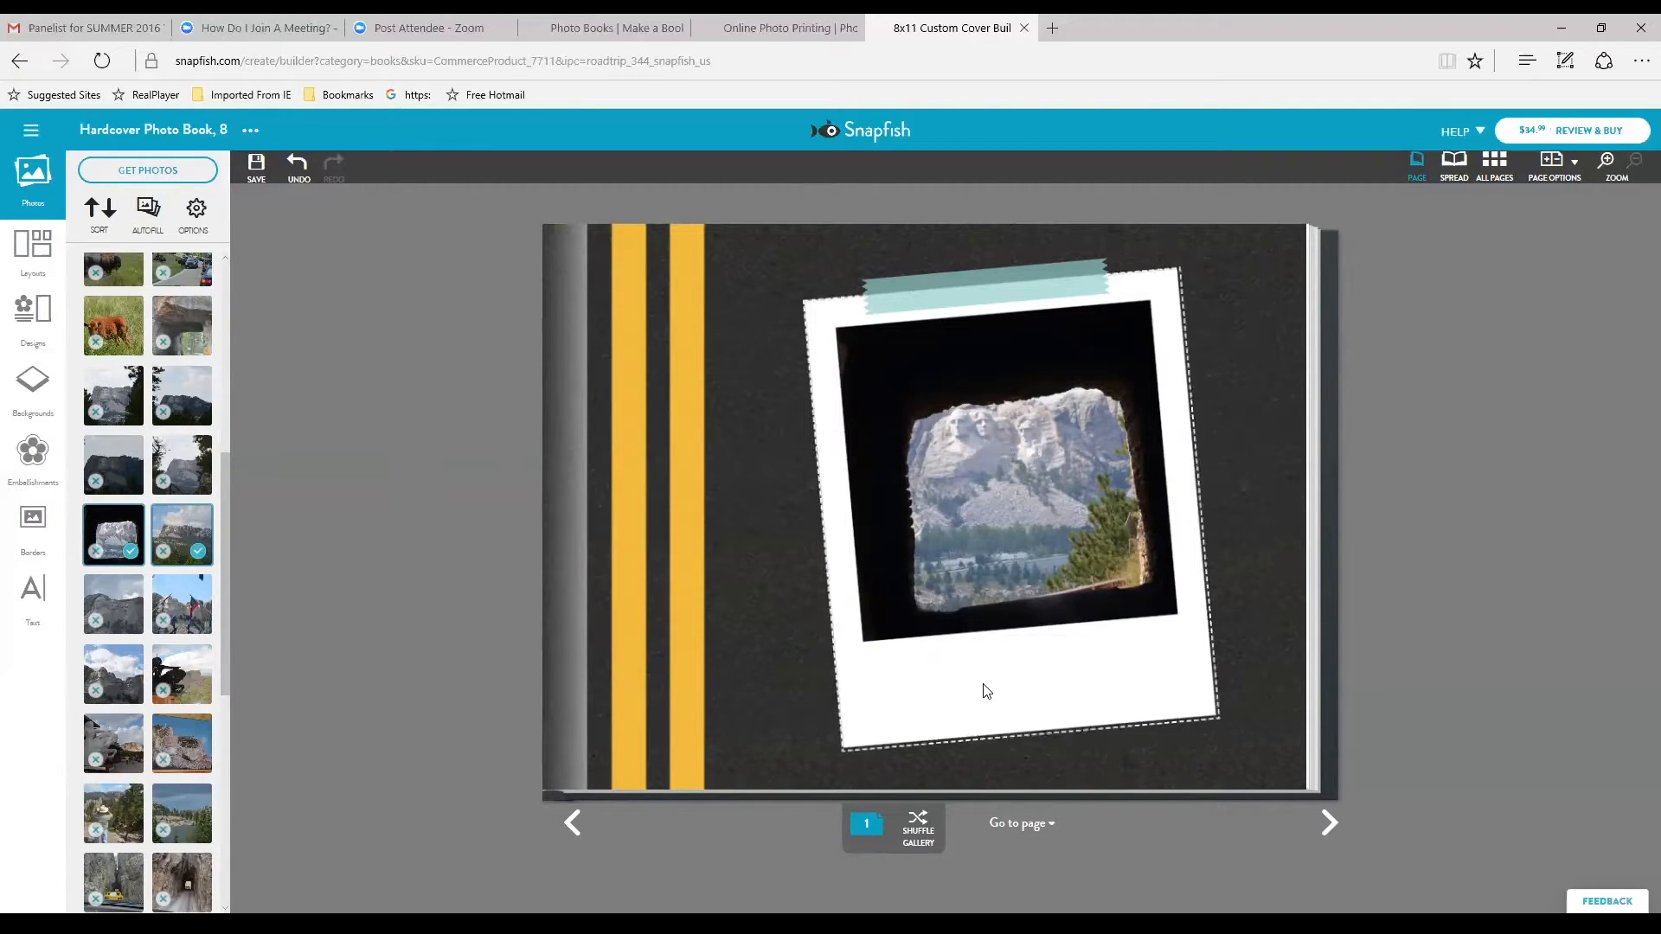
# Add a text box to page 1 with the filler text ";dlfkjsadf;lsdjf;lsdjf;ldsjfk".
pyautogui.click(35, 594)
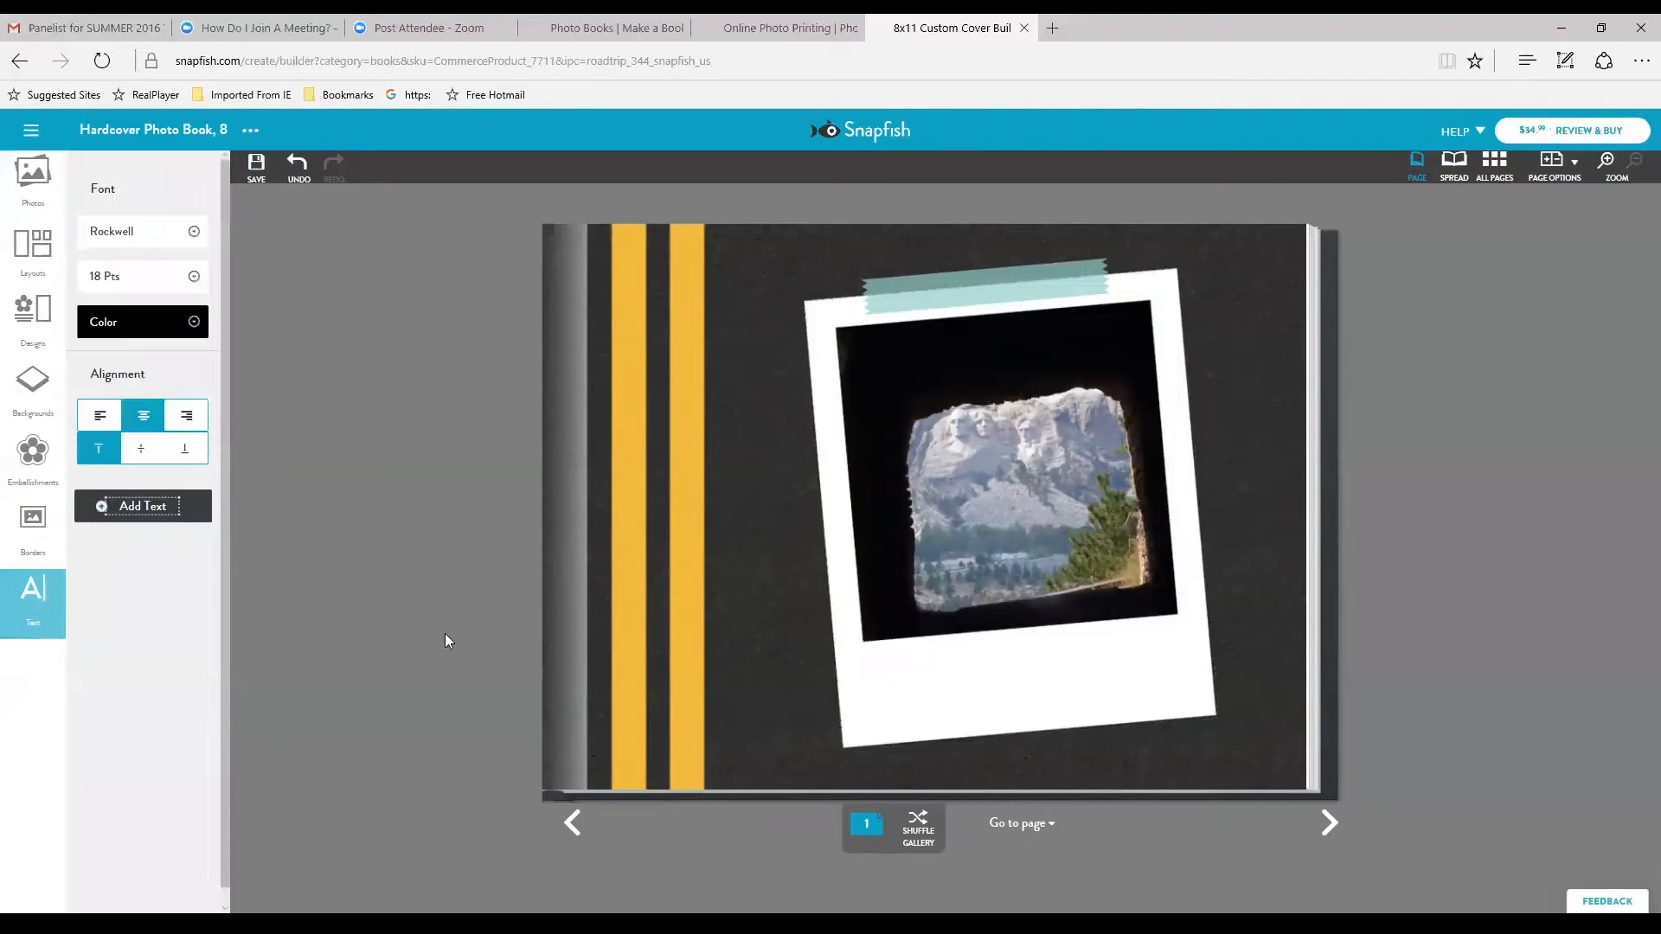
pyautogui.click(1024, 683)
pyautogui.click(396, 614)
pyautogui.click(34, 592)
pyautogui.click(35, 596)
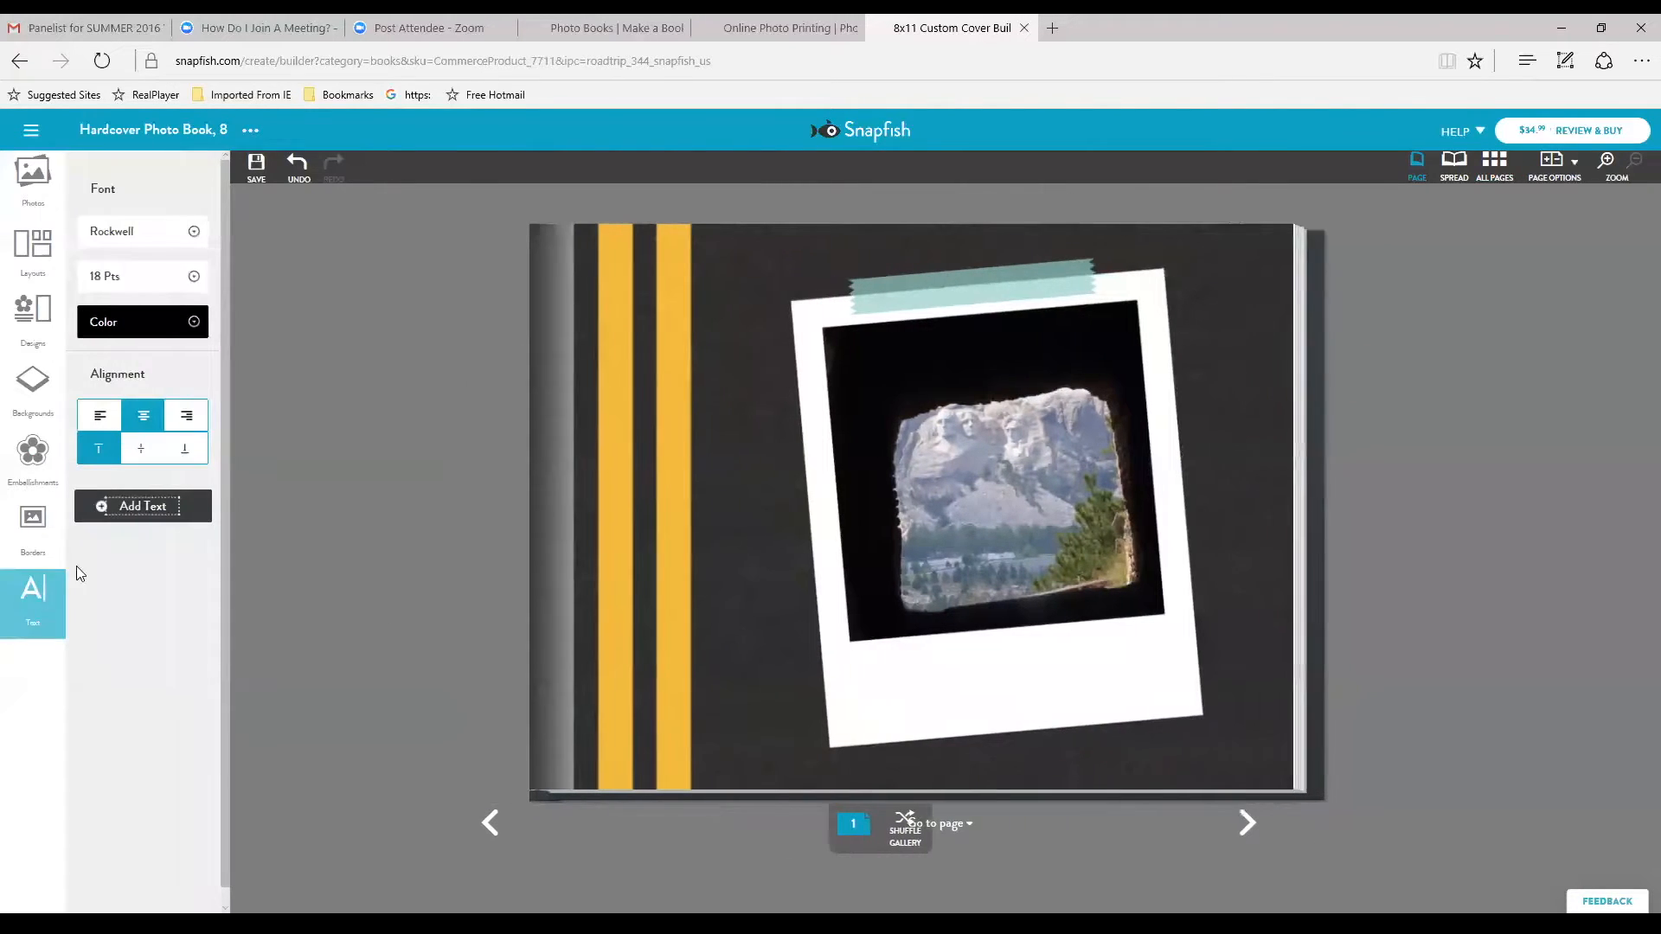
pyautogui.click(133, 507)
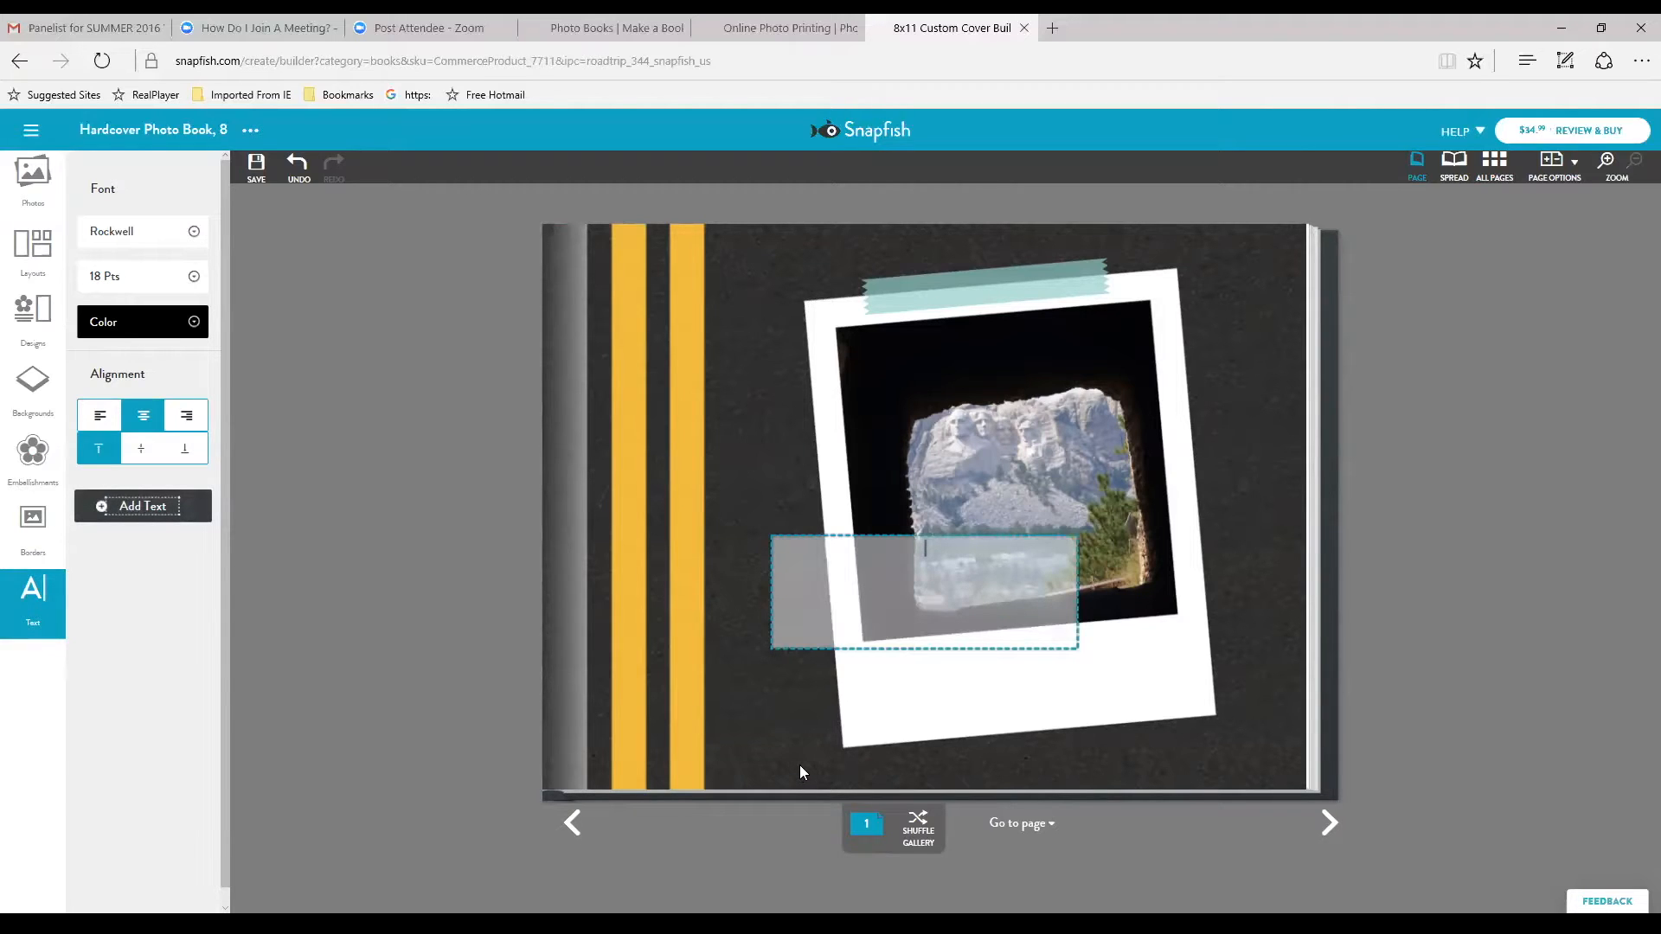
pyautogui.write(';dlfkjsadf;lsdjf;lsdjf;ldsjfk')
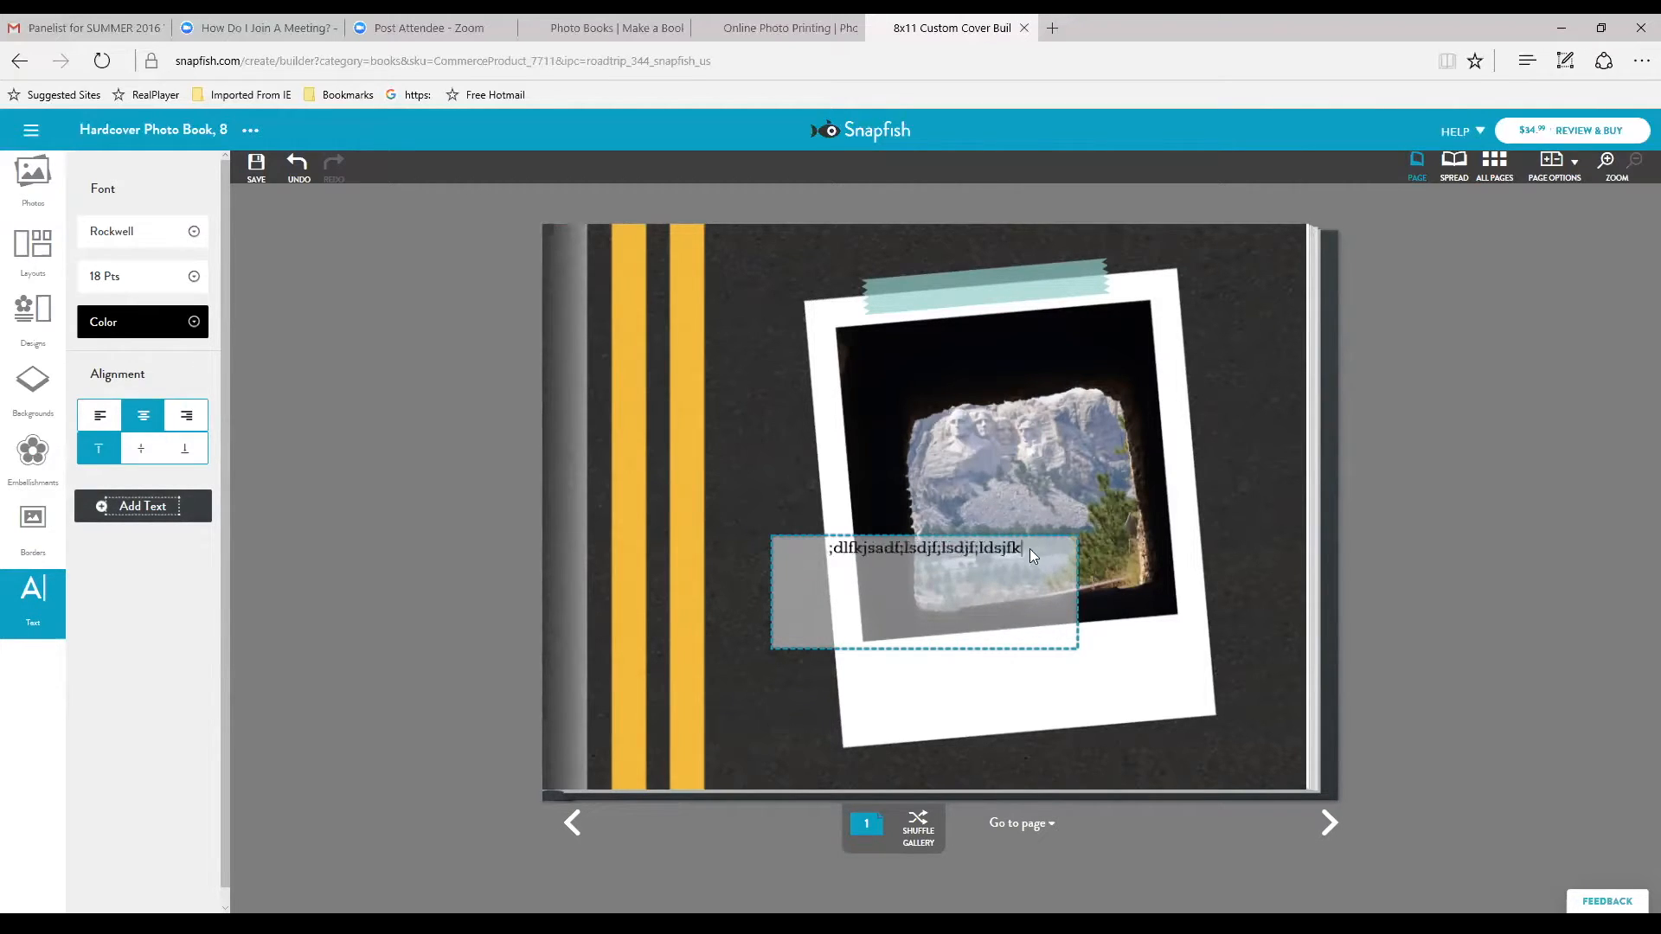
# Set the font size of the filler text on page 1 to 24 pt.
pyautogui.moveTo(1029, 548); pyautogui.dragTo(808, 556)
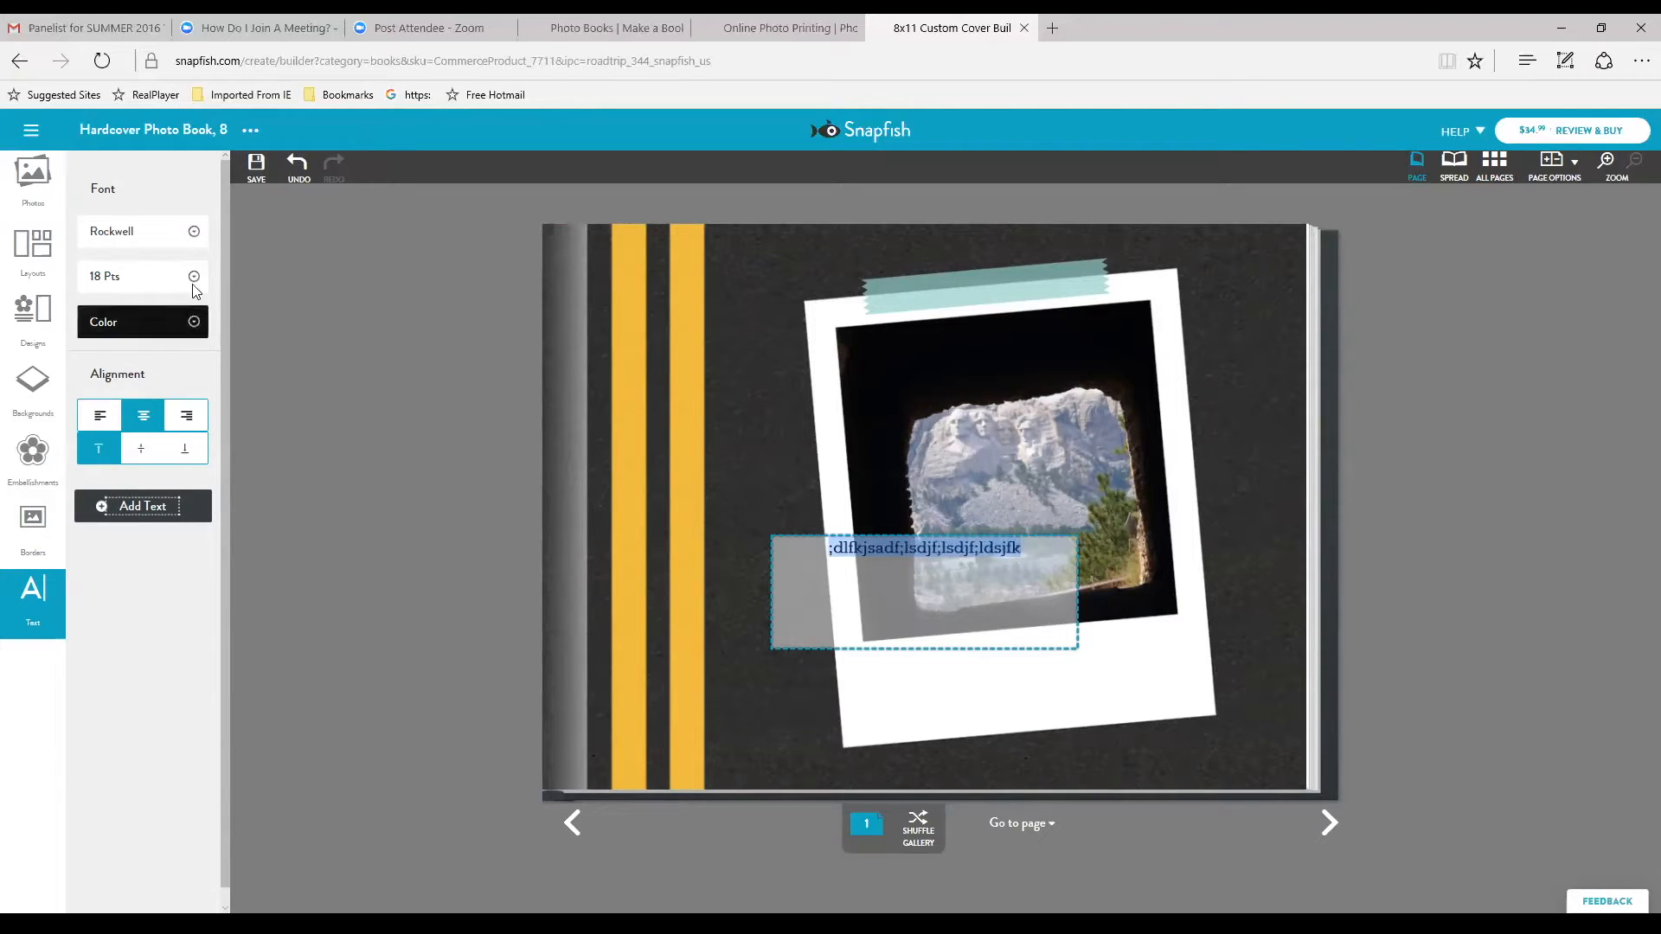
pyautogui.click(195, 233)
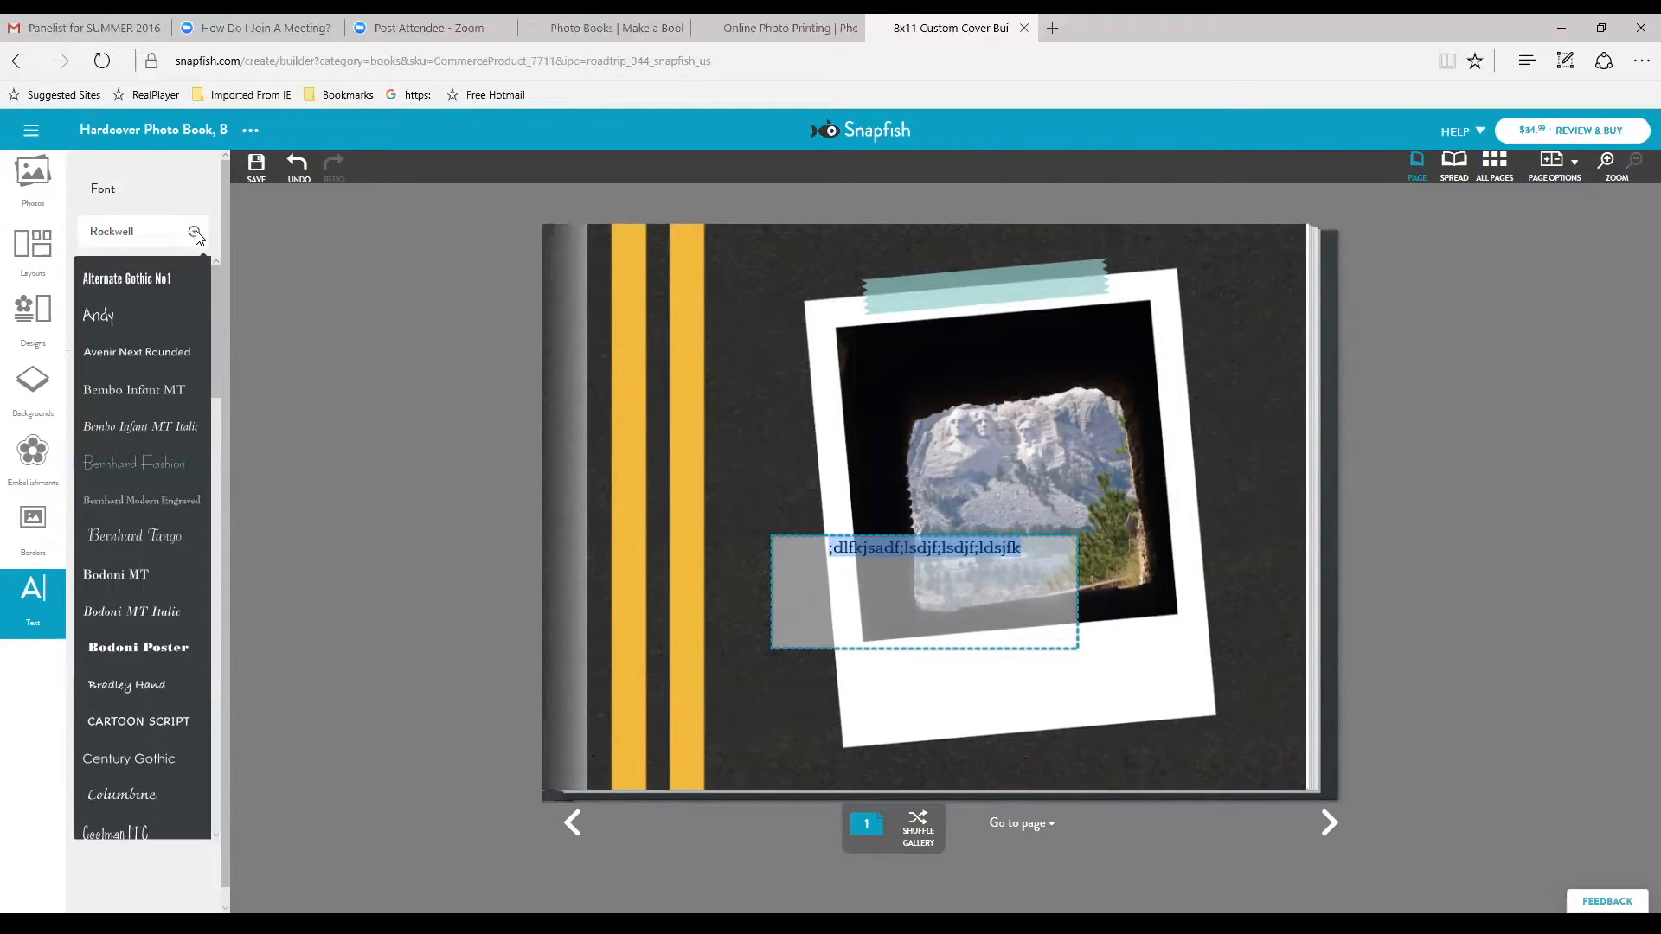
pyautogui.click(195, 234)
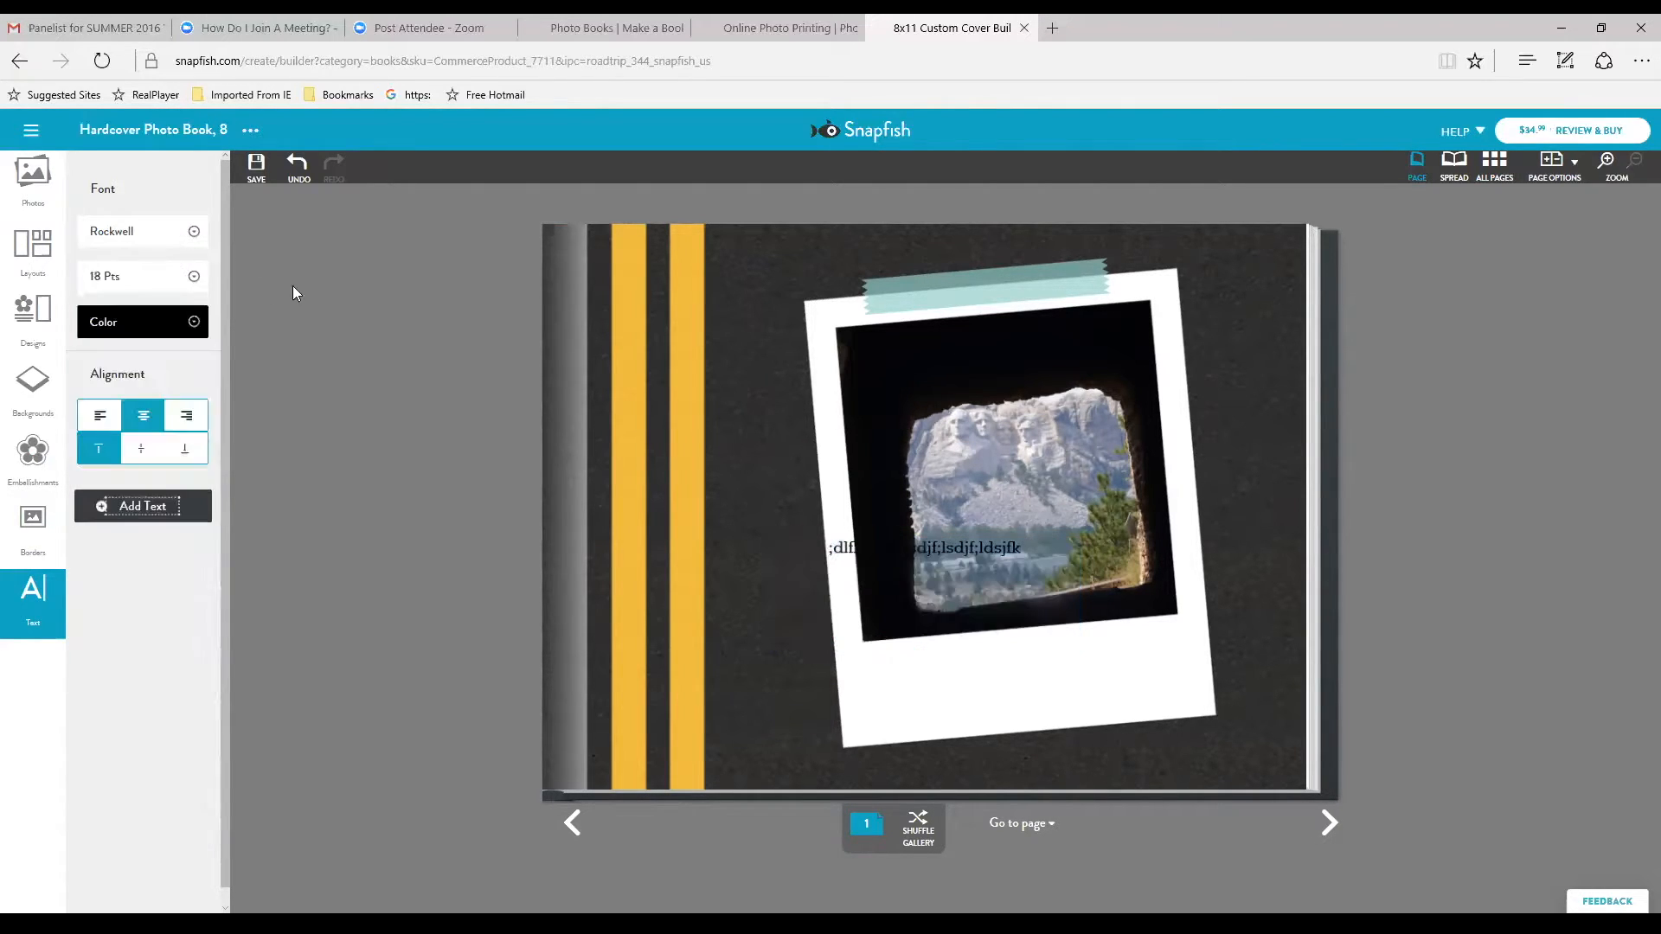
pyautogui.click(195, 278)
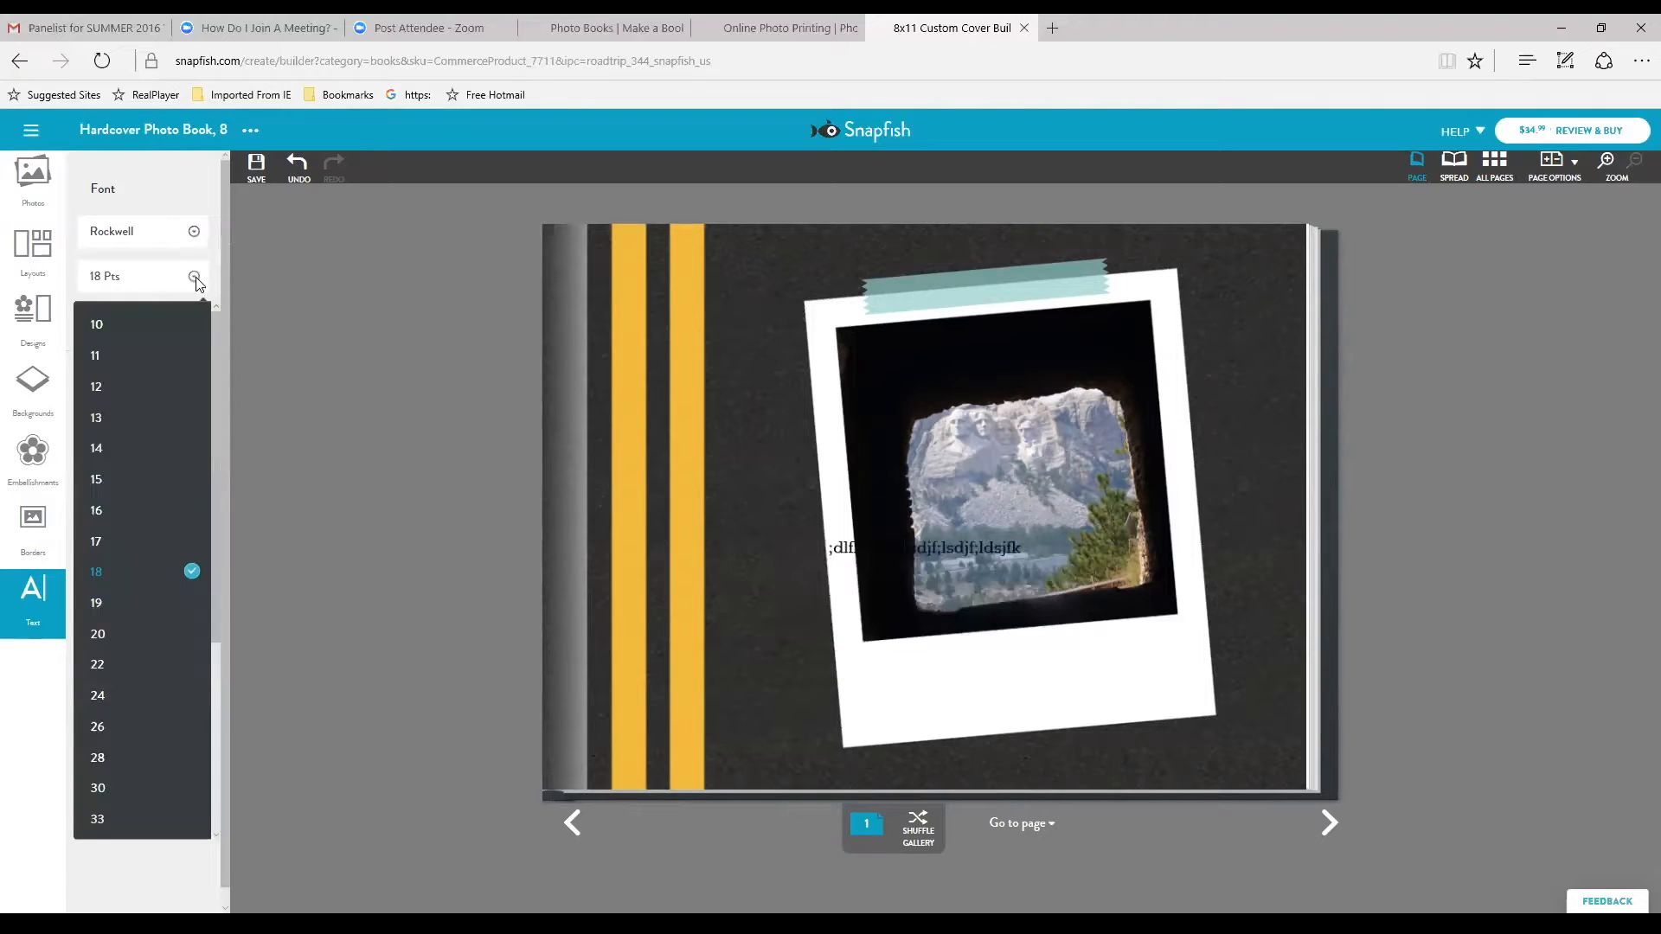
pyautogui.click(106, 695)
pyautogui.click(1006, 543)
pyautogui.click(1029, 545)
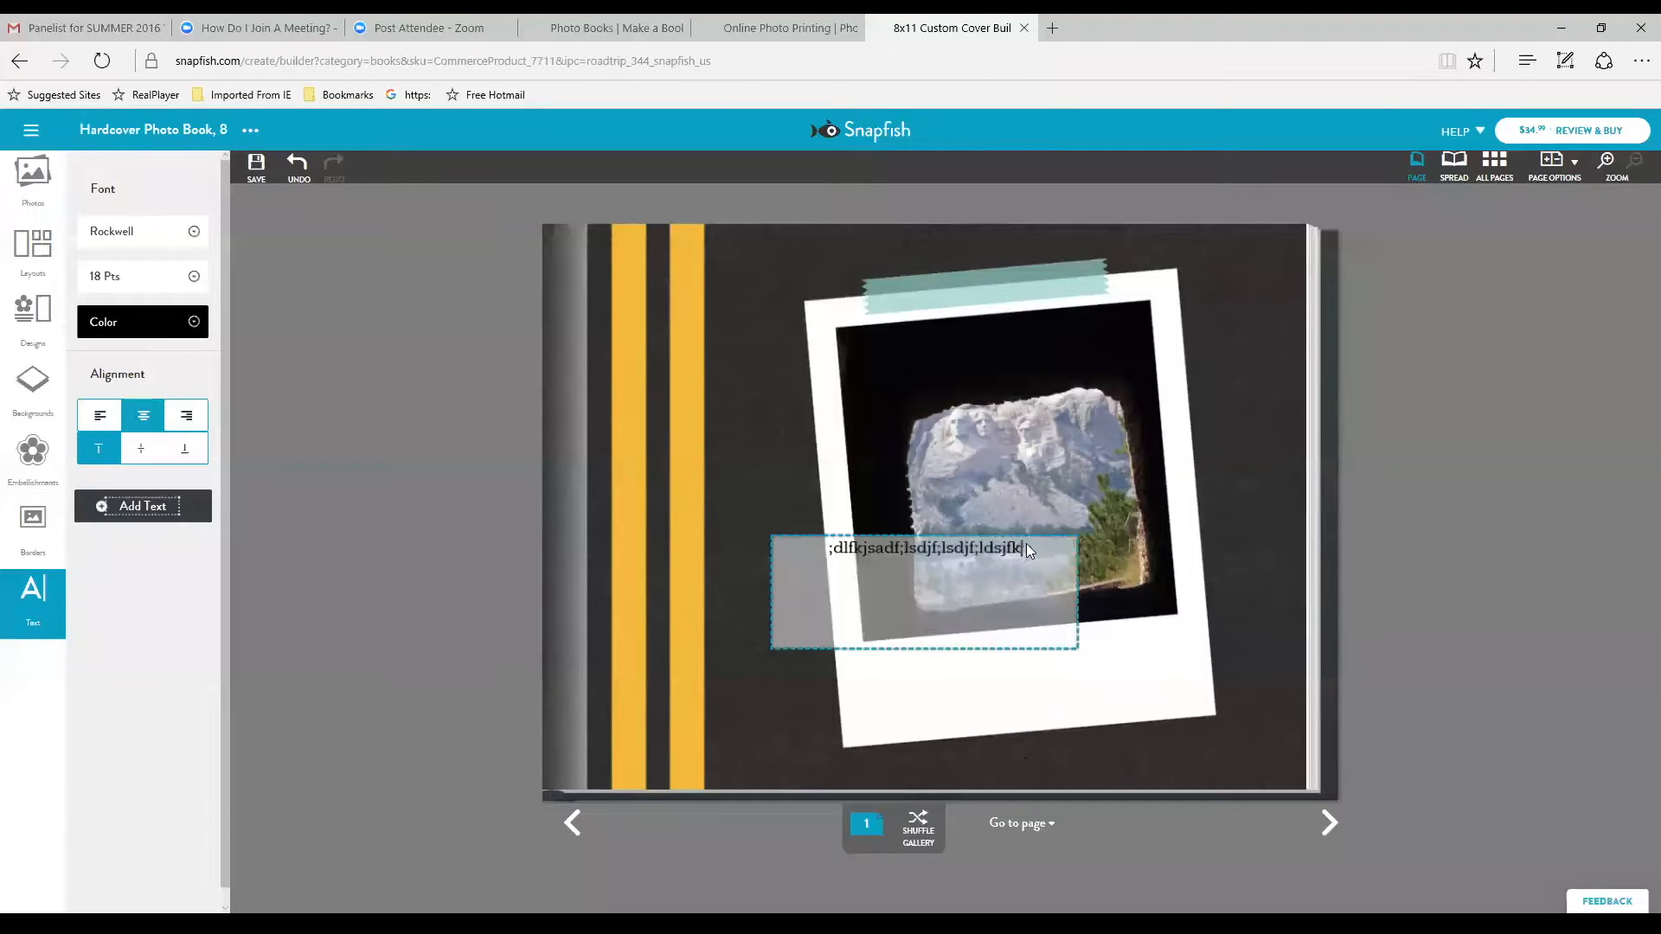
pyautogui.moveTo(801, 559); pyautogui.dragTo(820, 539)
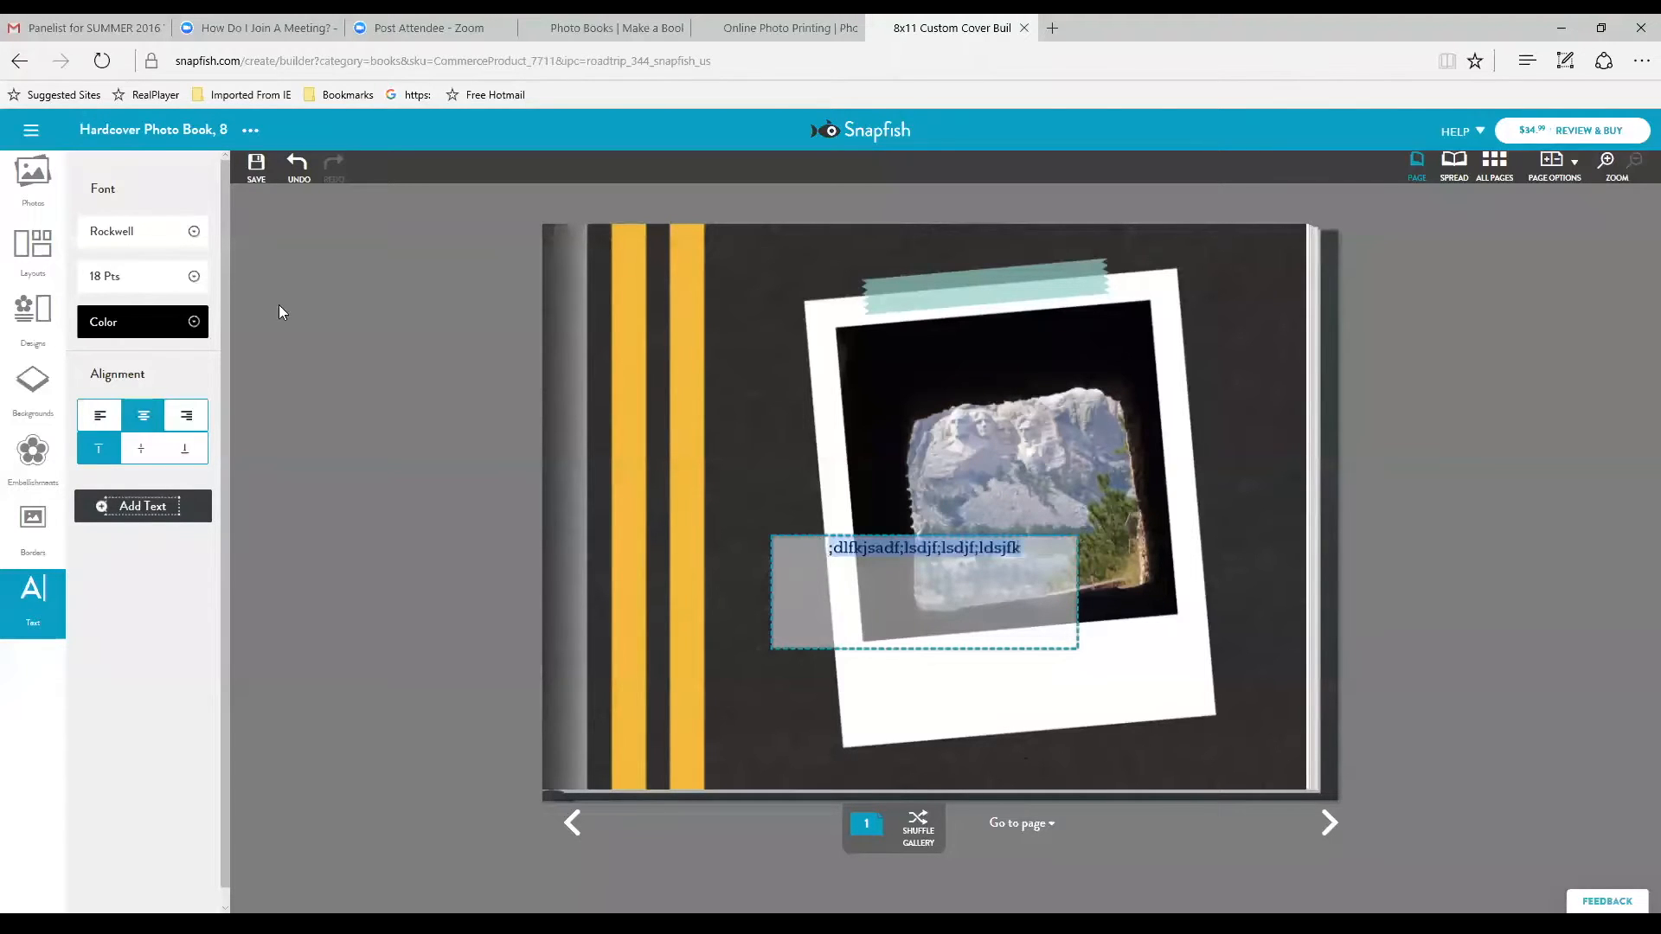
pyautogui.click(194, 275)
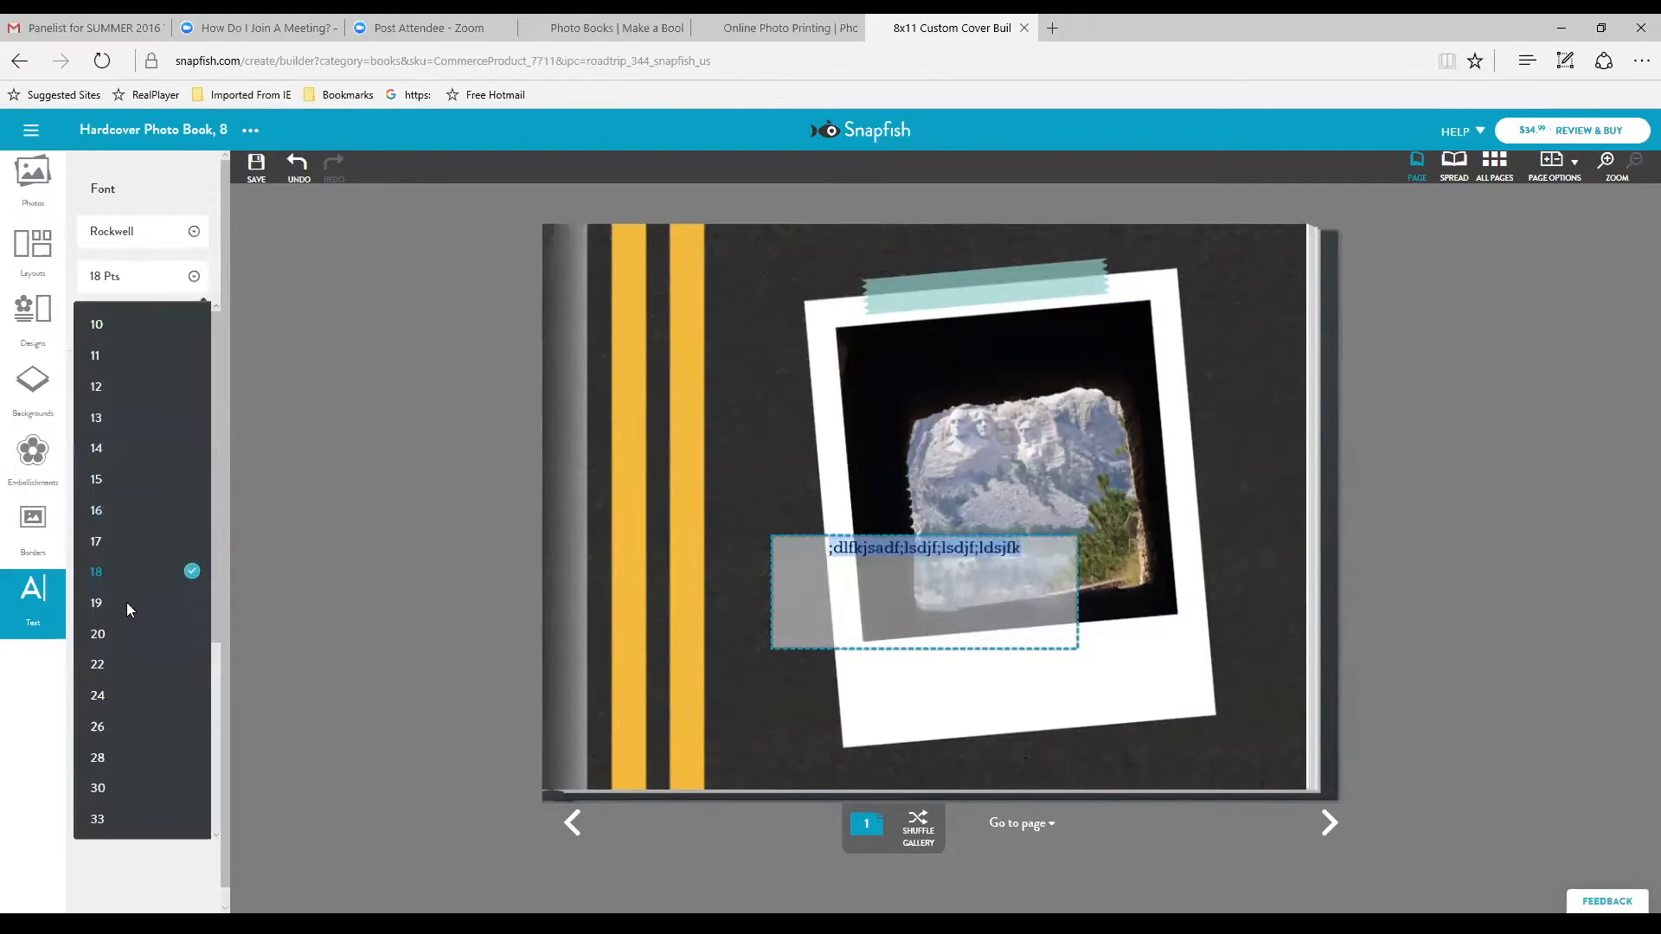
pyautogui.click(98, 699)
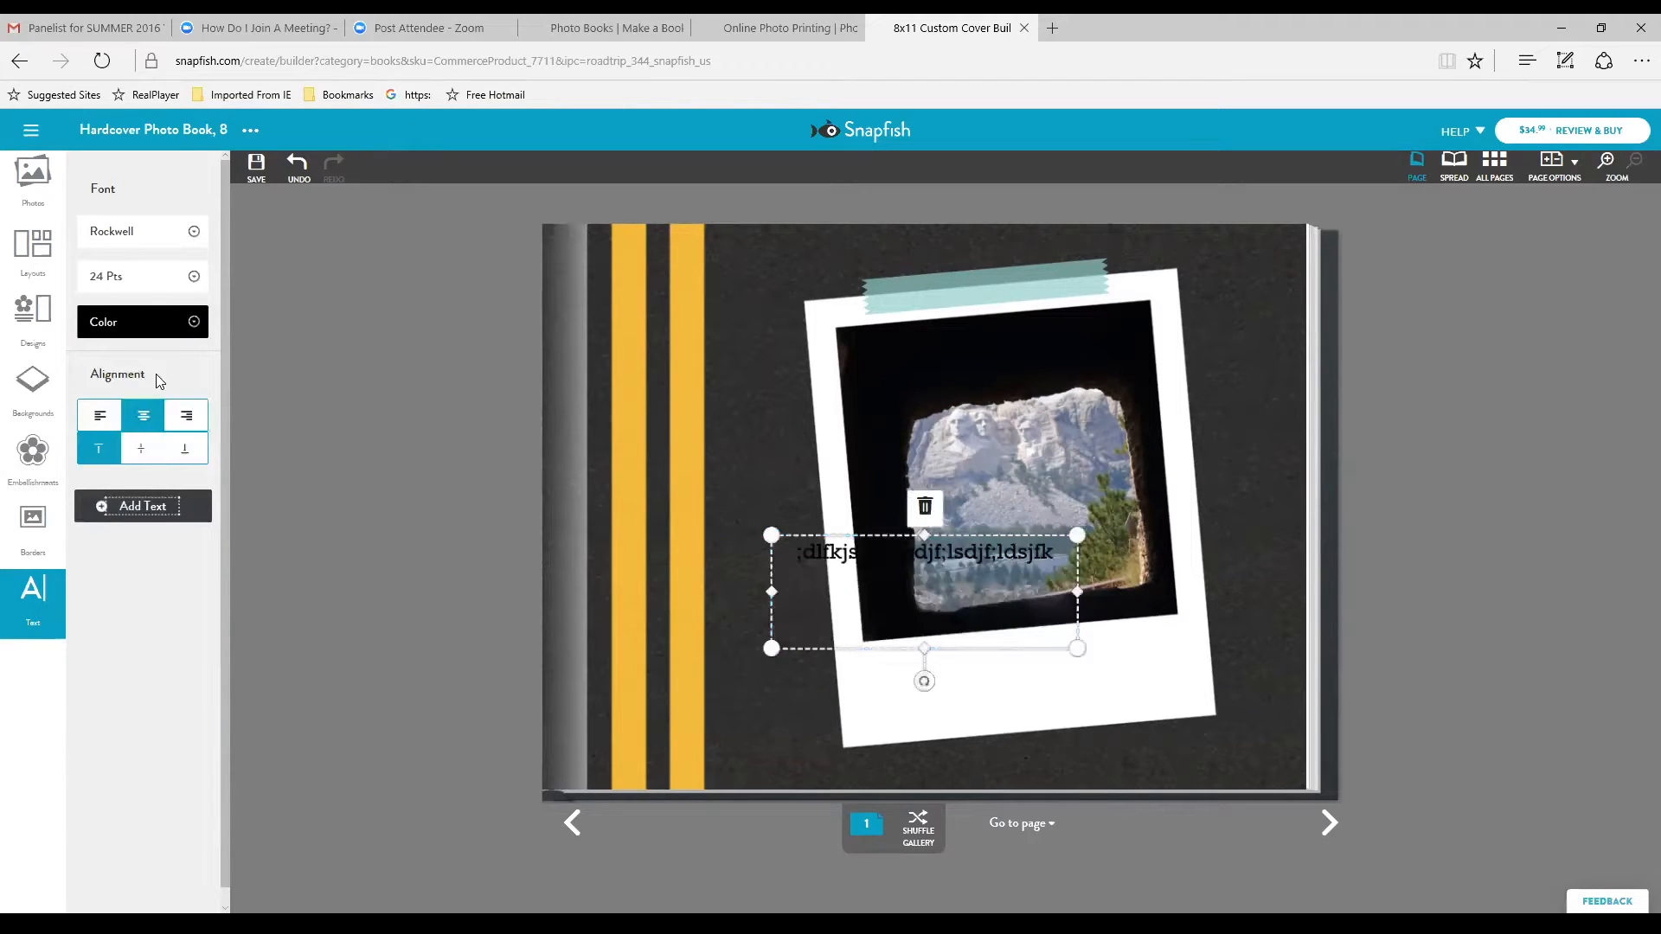
# Change the color of the filler text on page 1 to dark green.
pyautogui.click(192, 322)
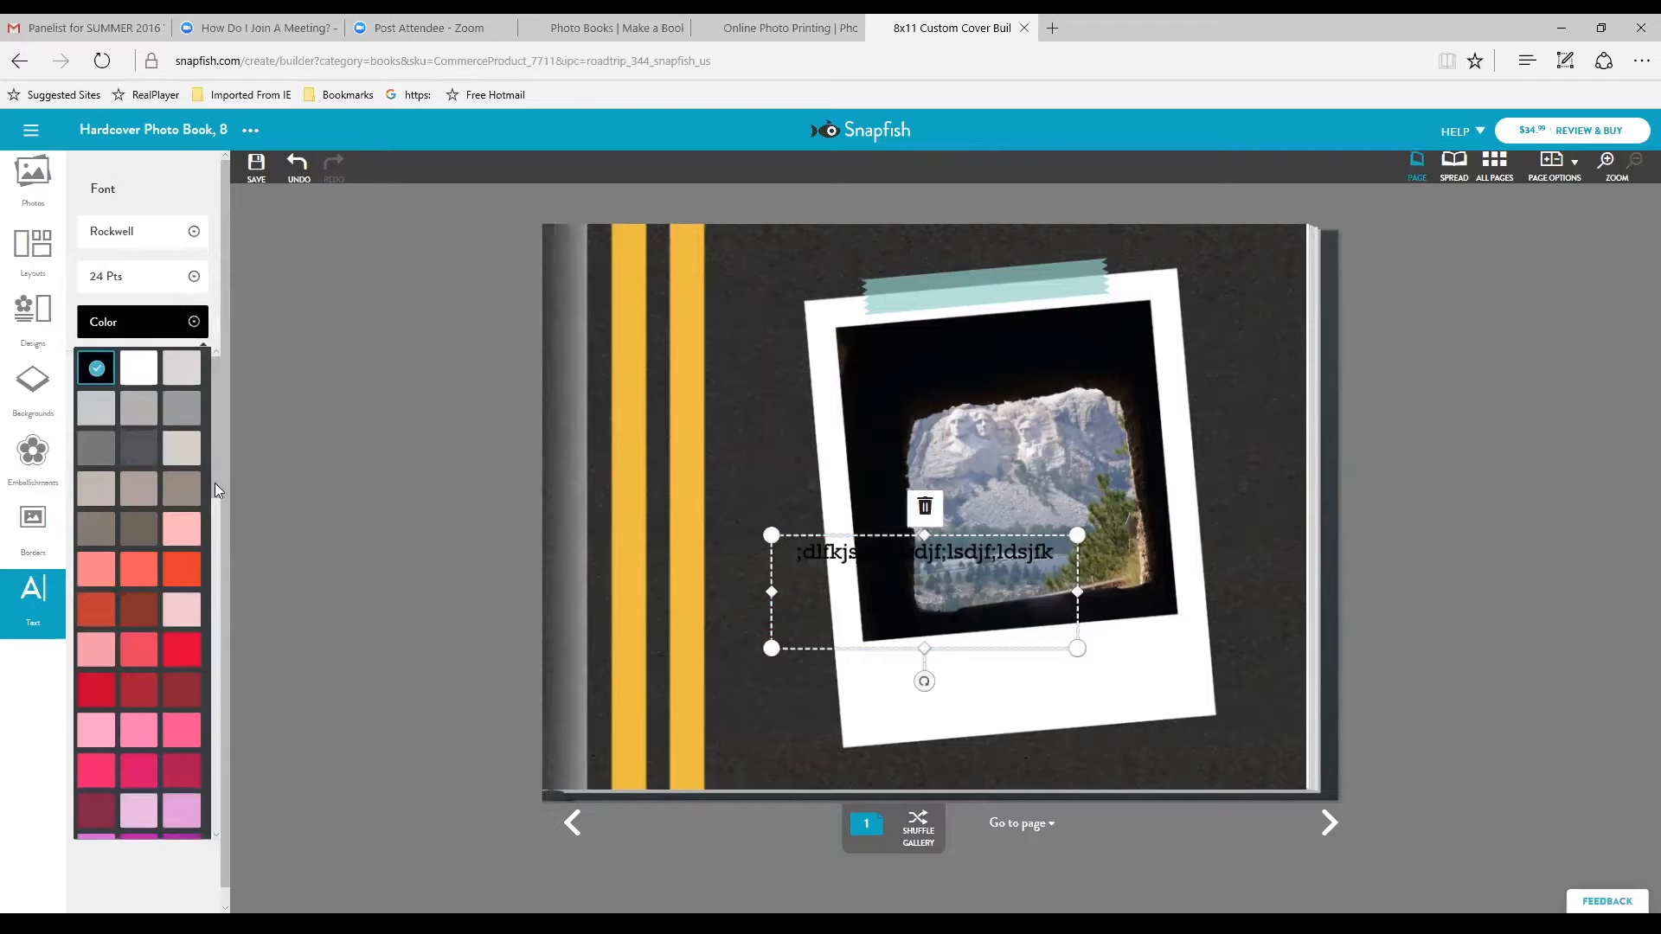
pyautogui.scroll(-10, 223, 560)
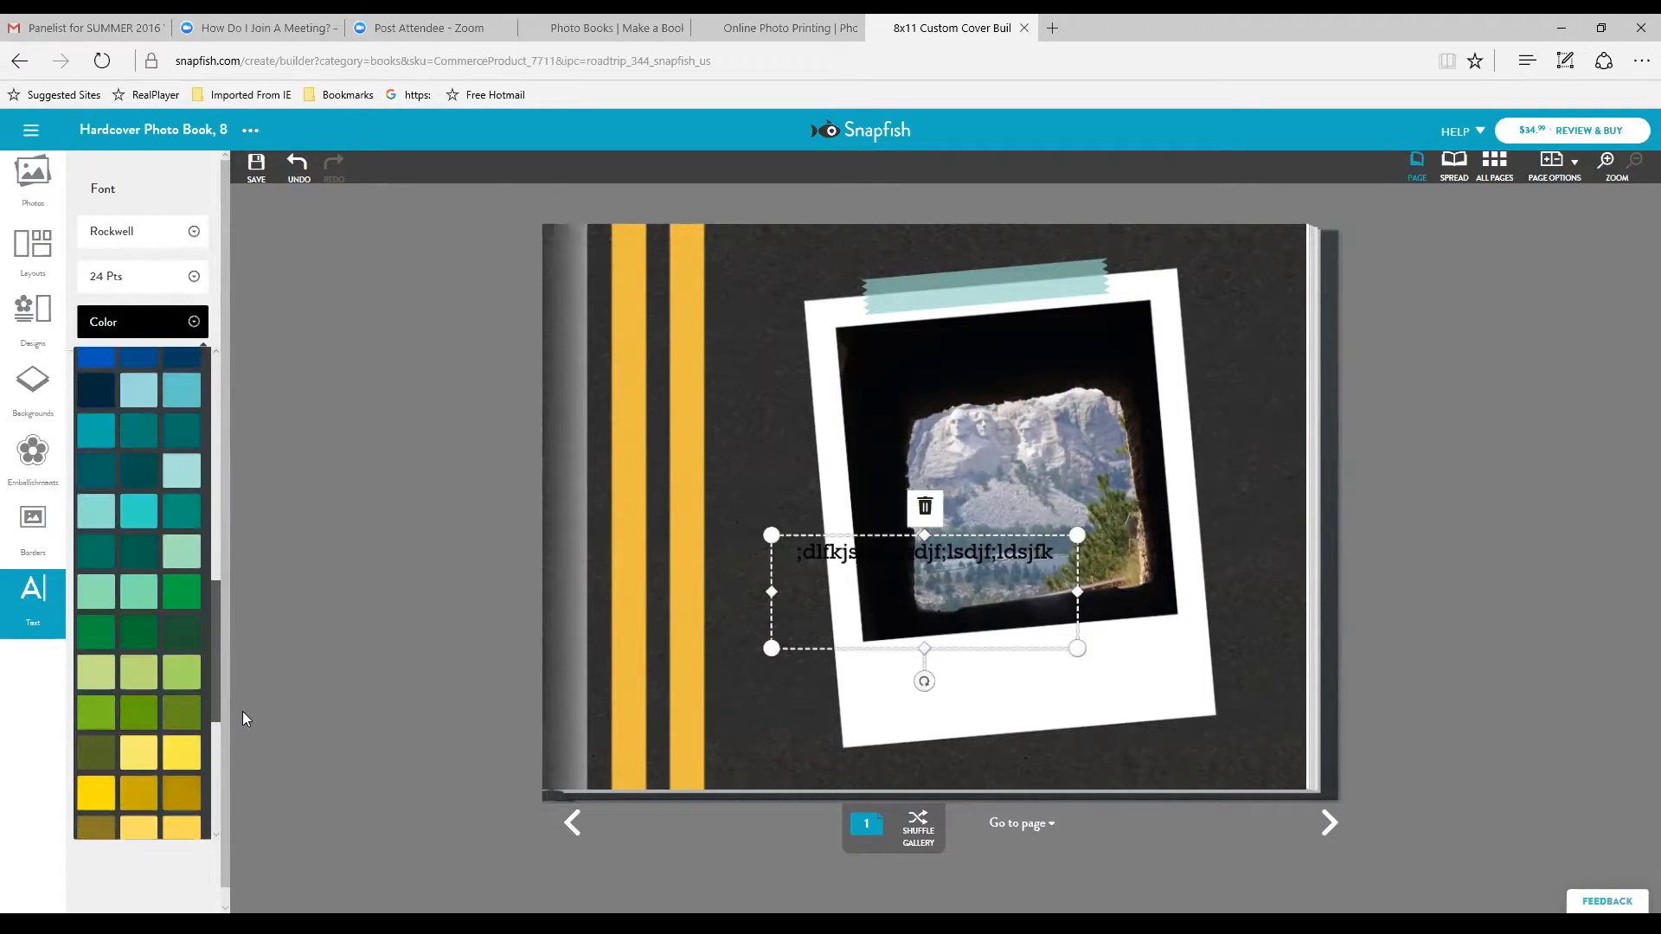
pyautogui.click(184, 635)
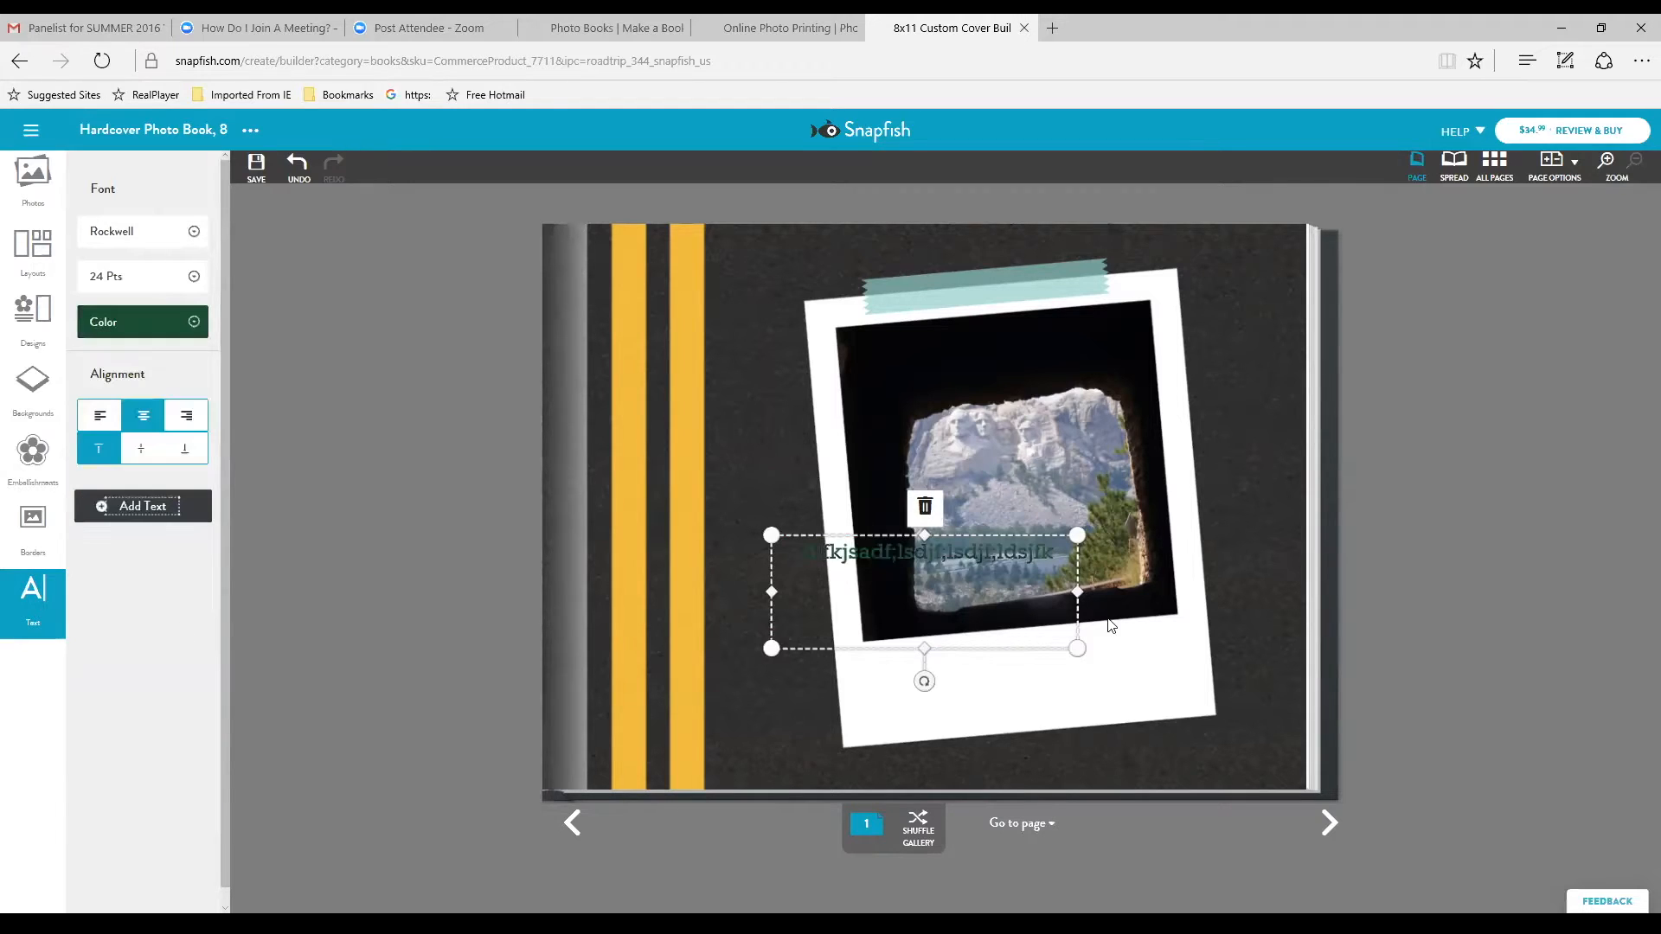
# Shrink the filler text box and fit it onto the instant photo's lower white border, tilted to match the frame.
pyautogui.moveTo(1077, 649); pyautogui.dragTo(1077, 571)
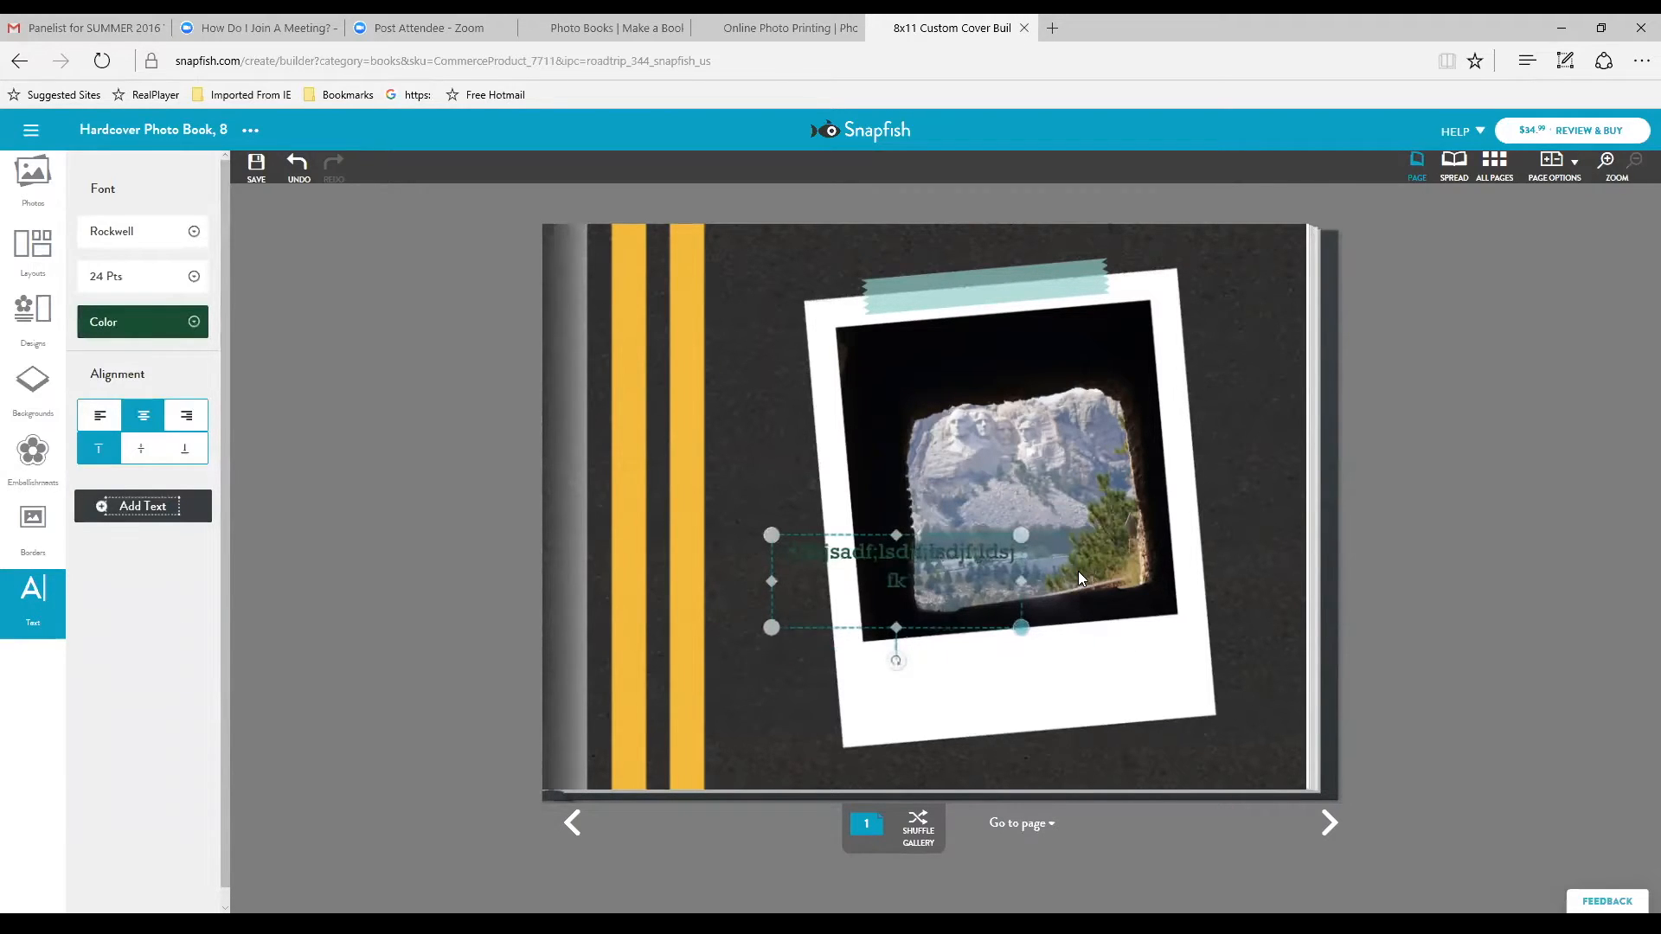
pyautogui.moveTo(859, 611); pyautogui.dragTo(978, 705)
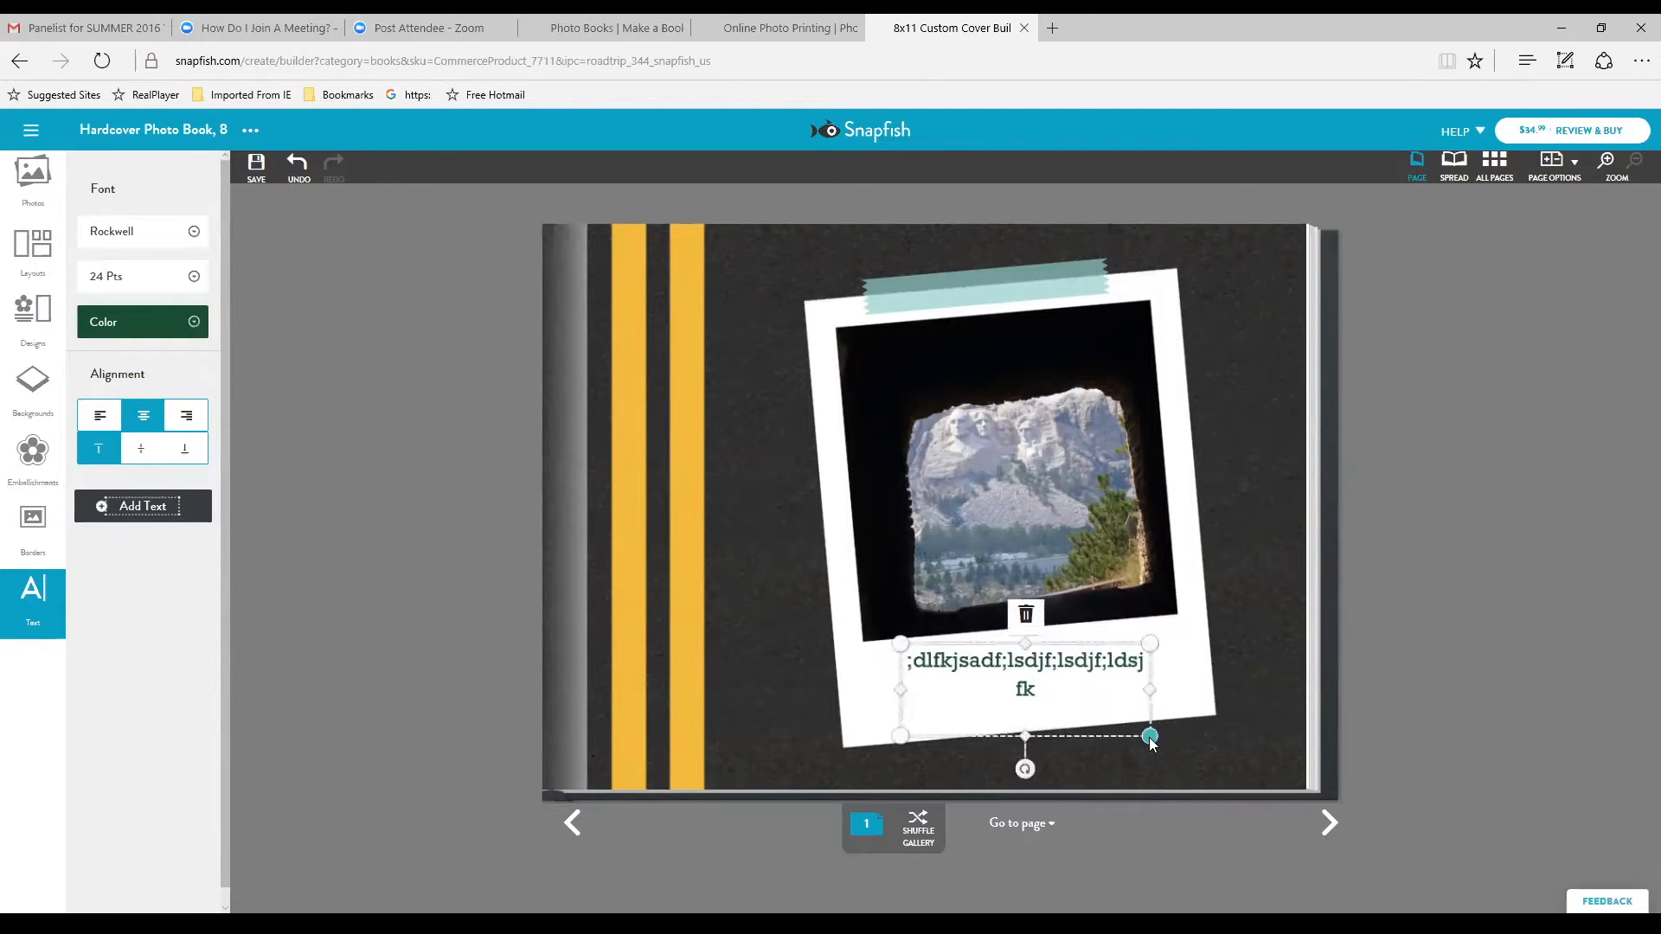
pyautogui.moveTo(1151, 742); pyautogui.dragTo(1148, 740)
pyautogui.moveTo(1026, 769); pyautogui.dragTo(1029, 766)
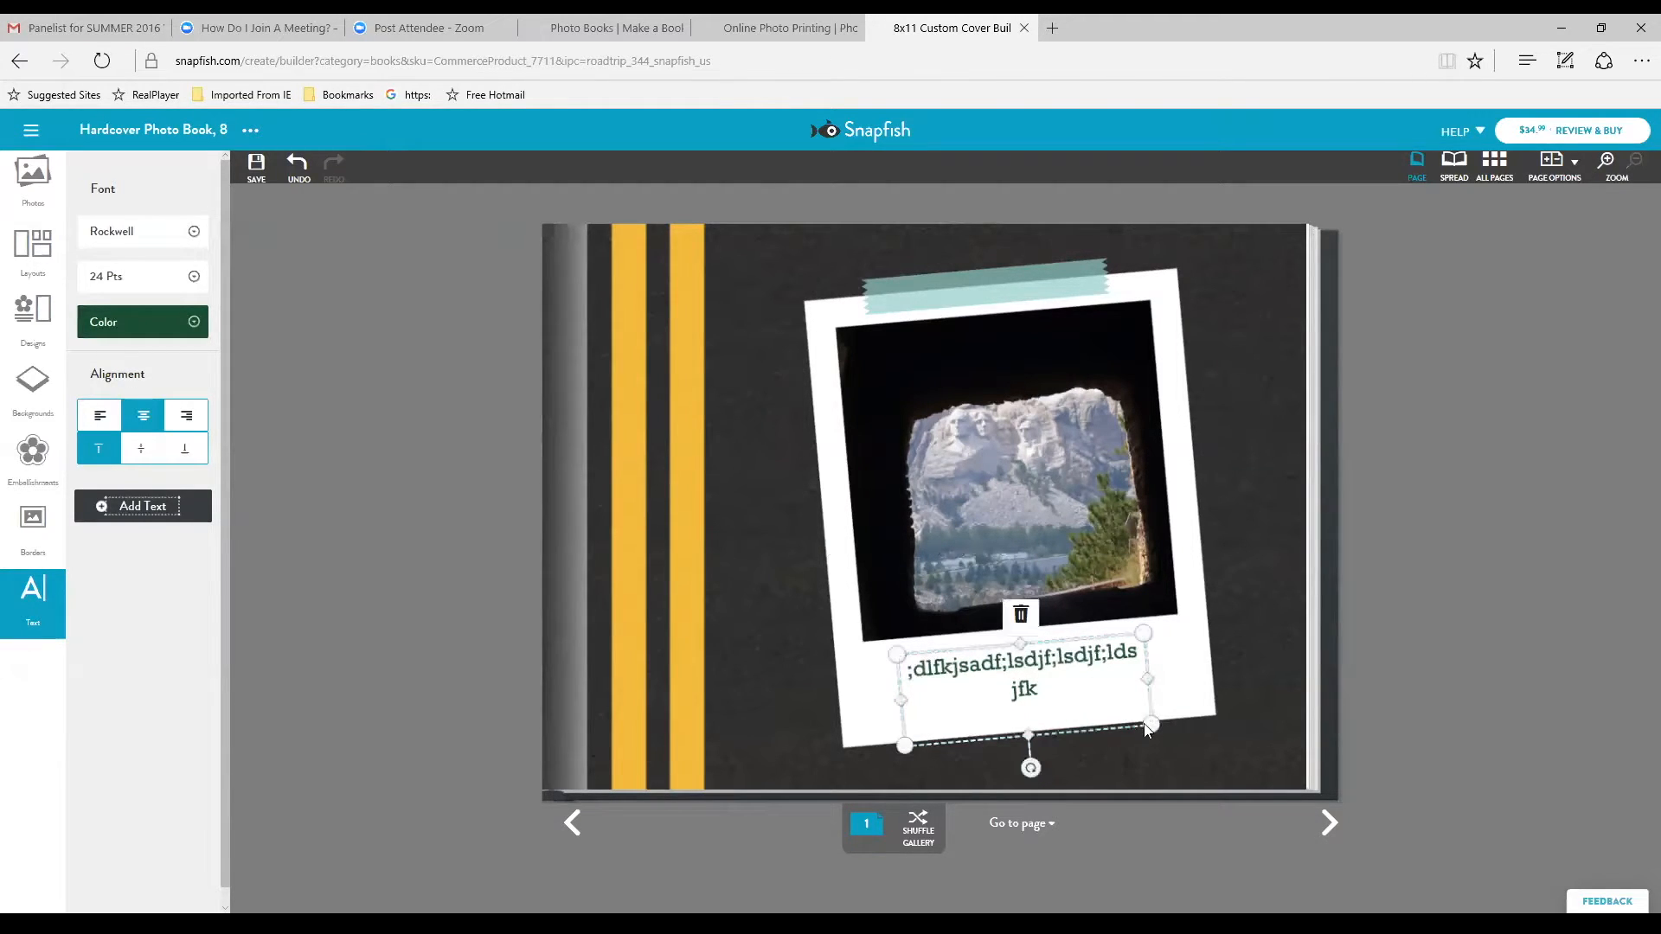
pyautogui.moveTo(1152, 727); pyautogui.dragTo(1139, 690)
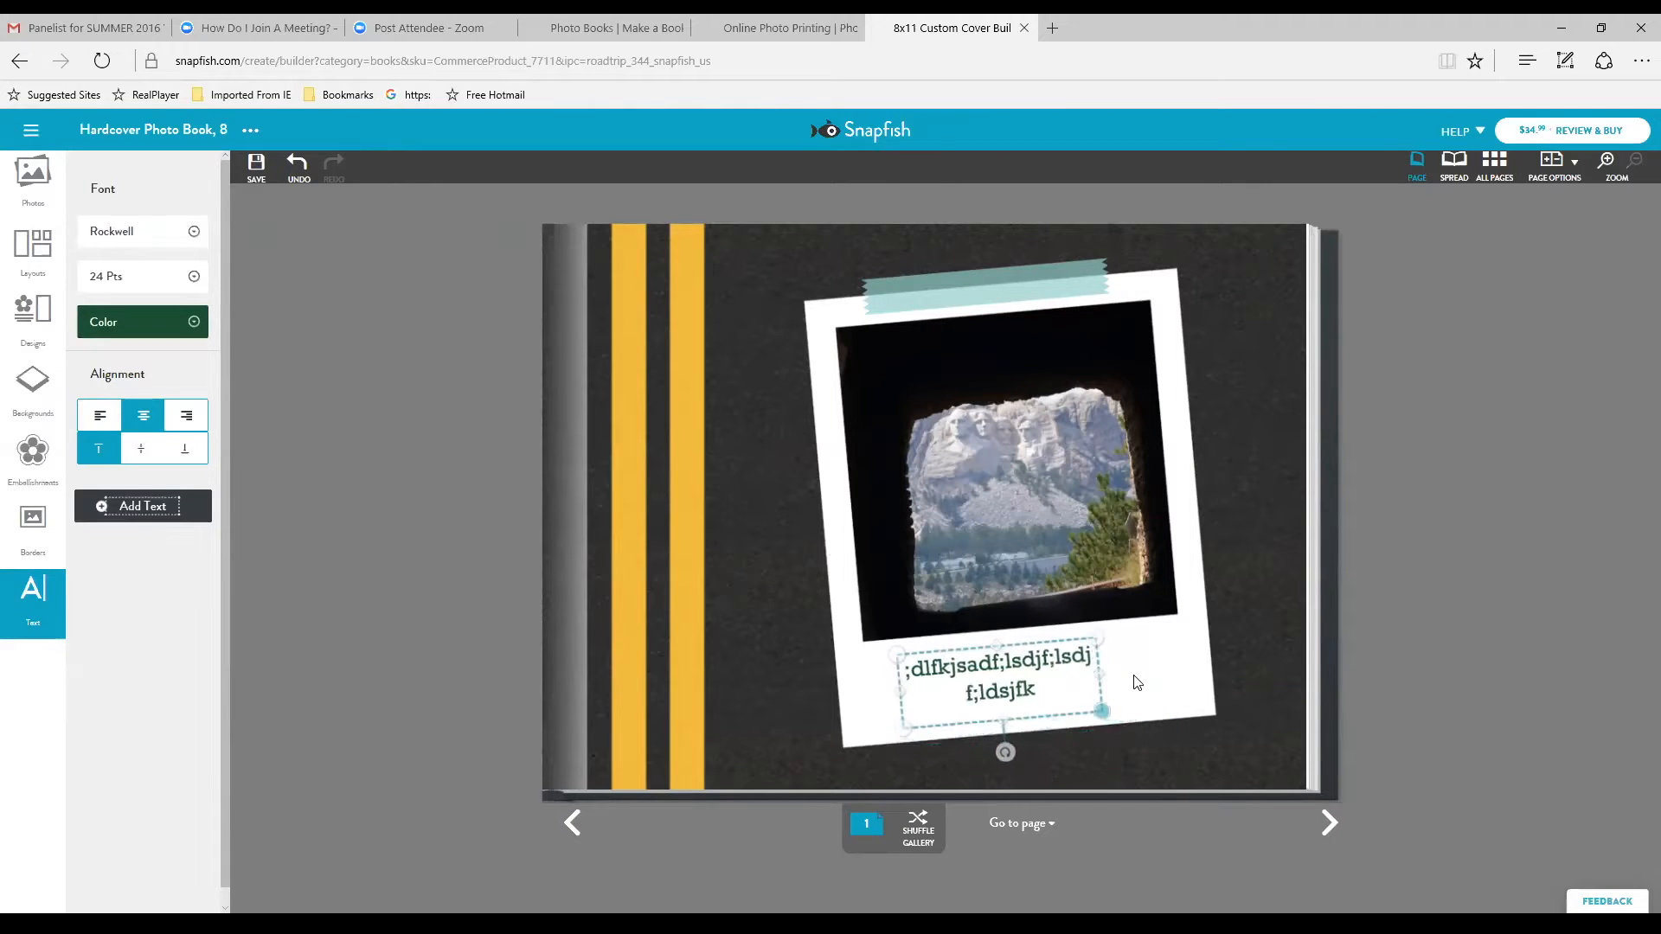
pyautogui.moveTo(1019, 673); pyautogui.dragTo(1055, 664)
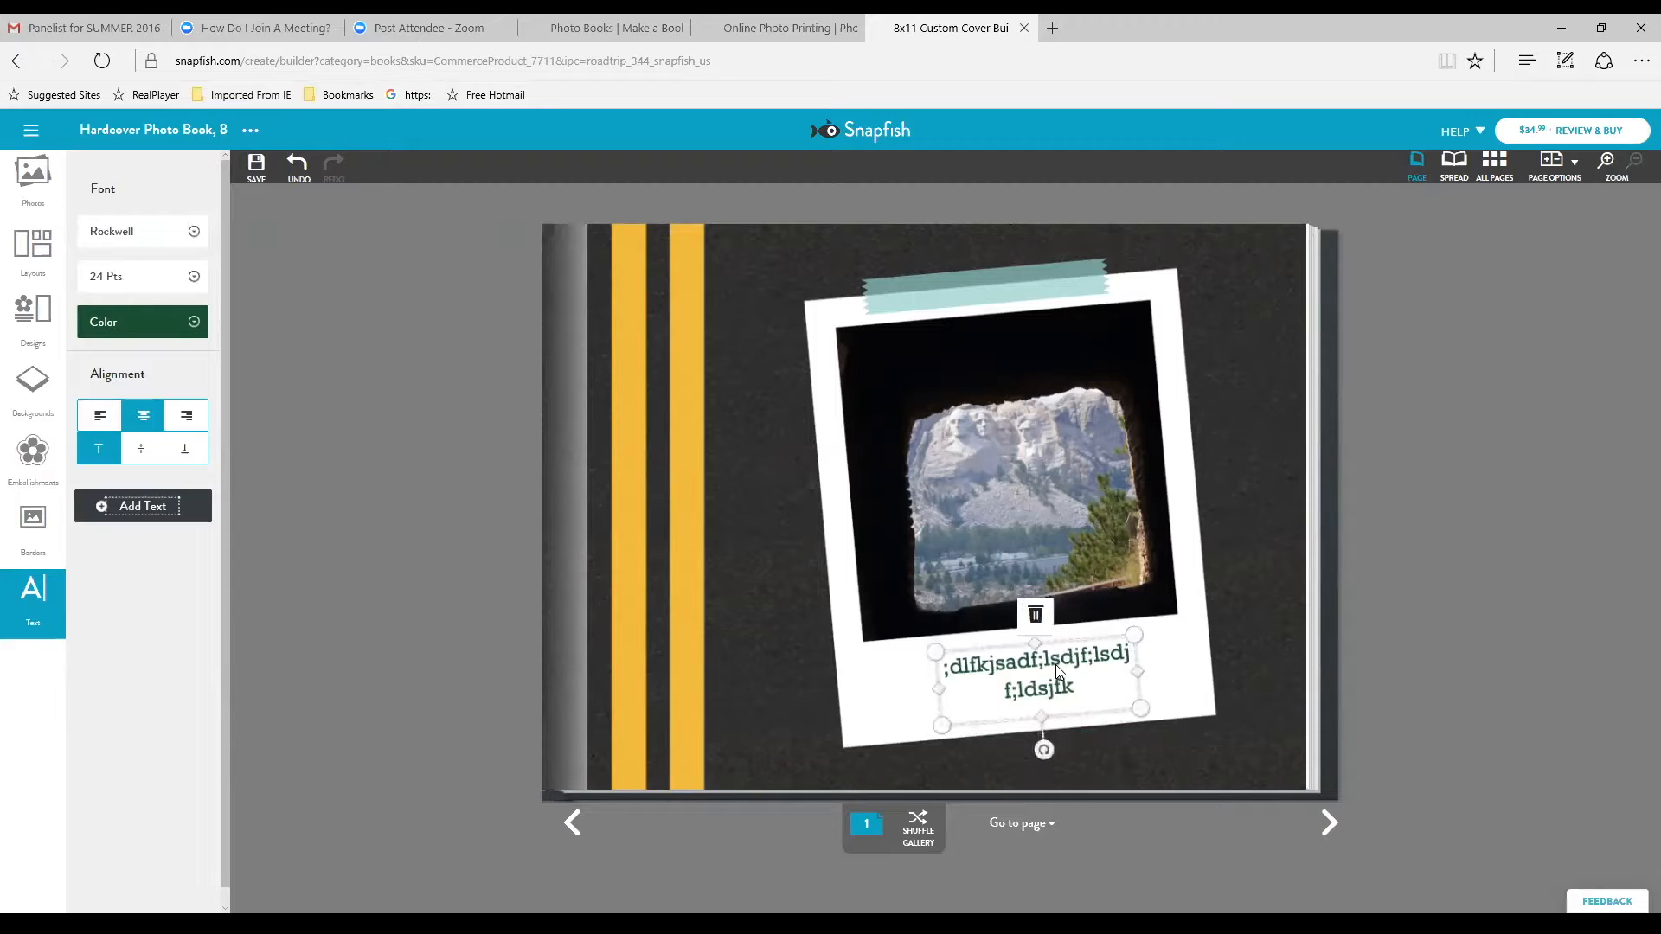
pyautogui.click(402, 602)
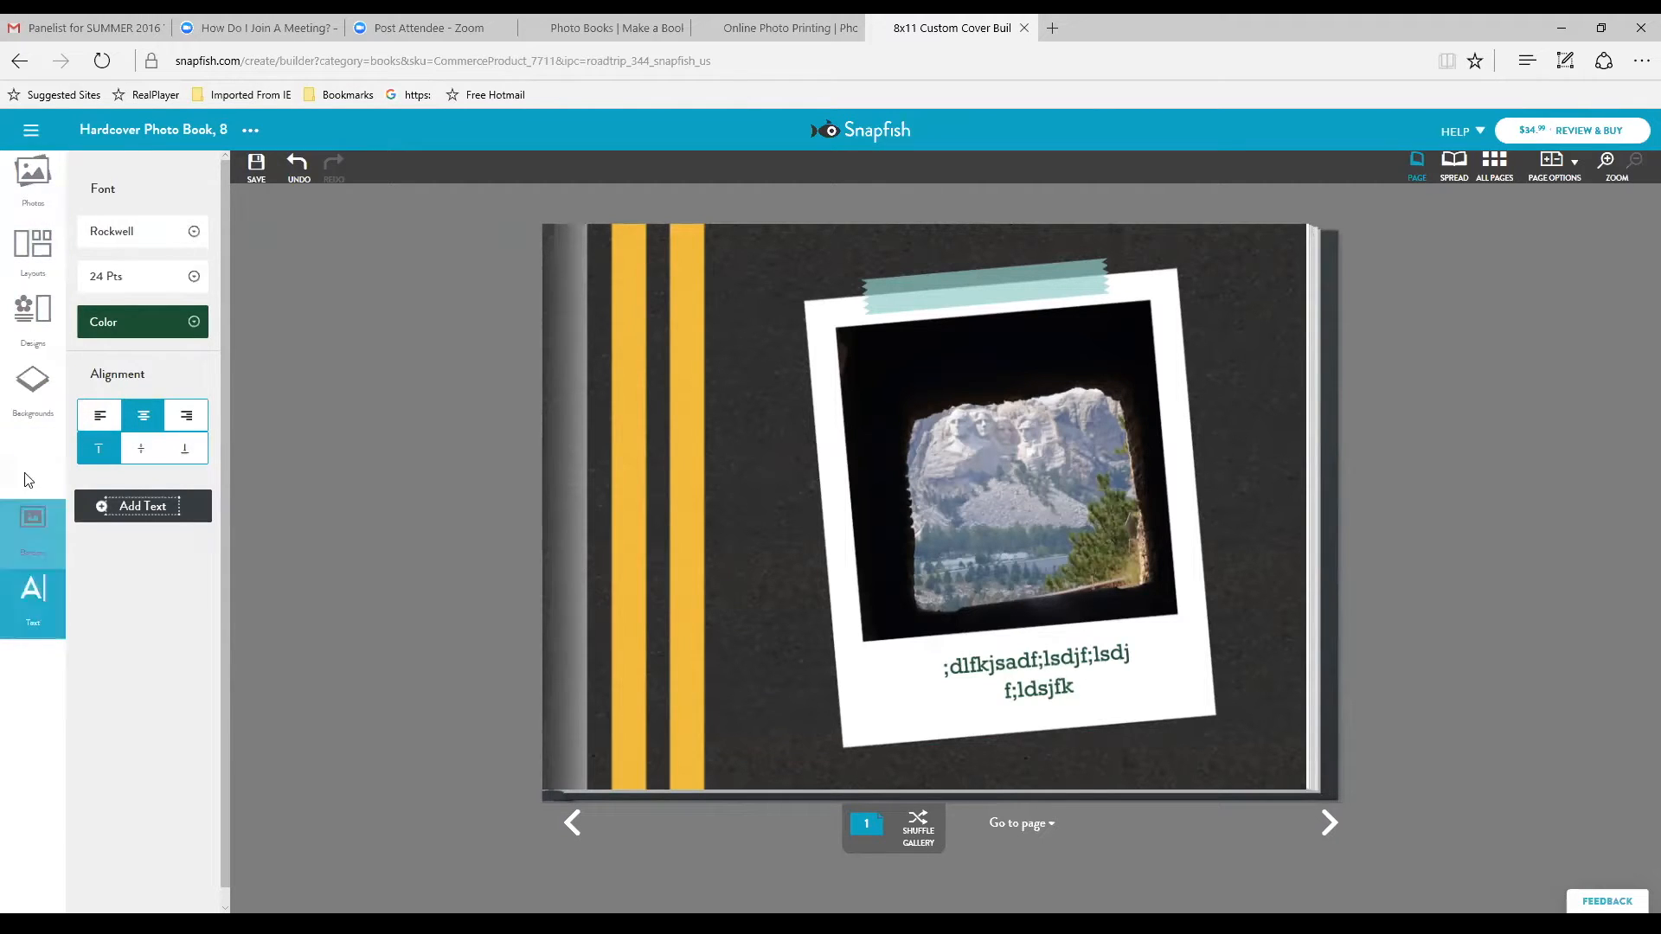
# Replace page 1's background with the recently used blue sky background that has the column of road signs.
pyautogui.click(35, 390)
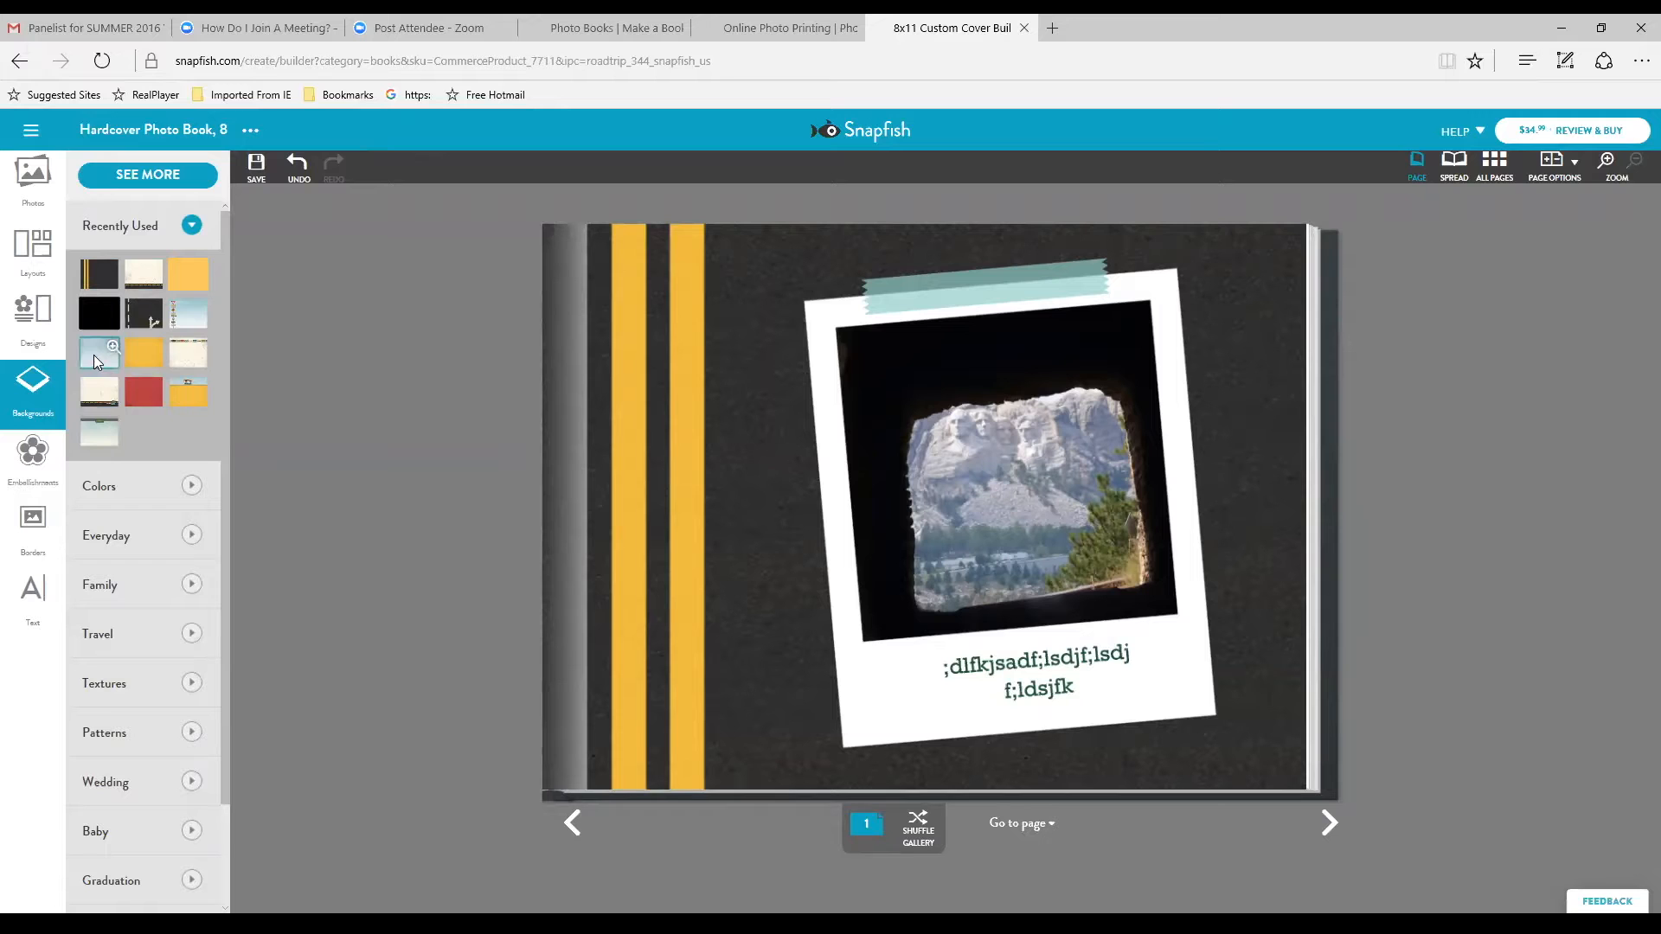
pyautogui.moveTo(95, 357); pyautogui.dragTo(773, 592)
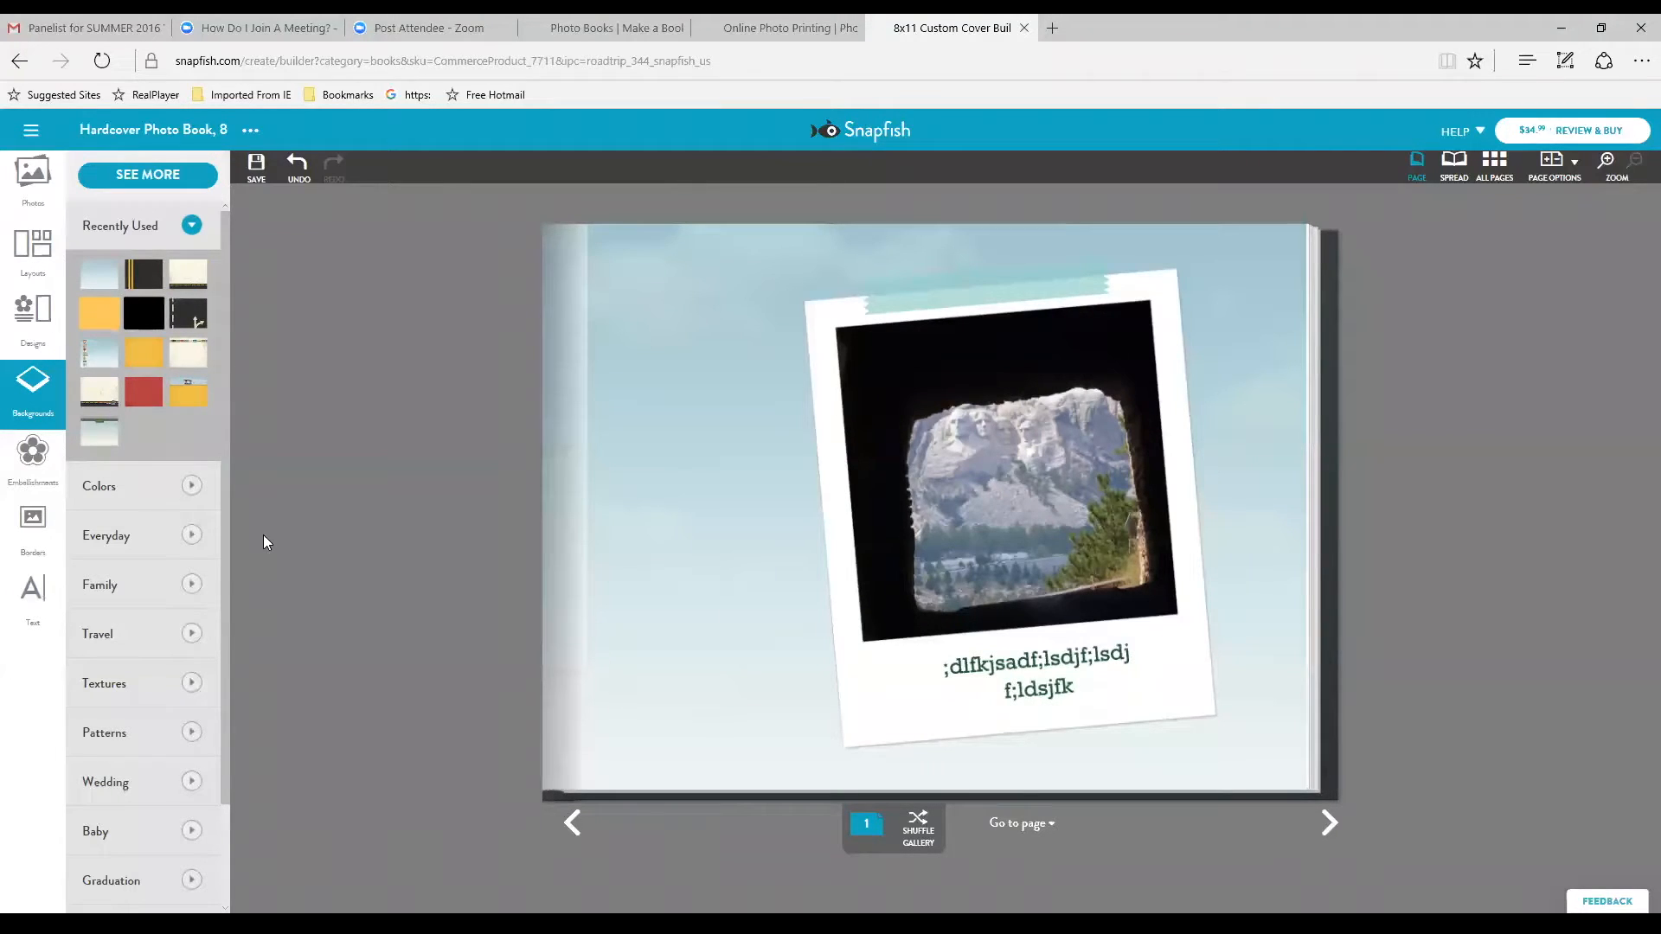
pyautogui.moveTo(98, 357); pyautogui.dragTo(747, 518)
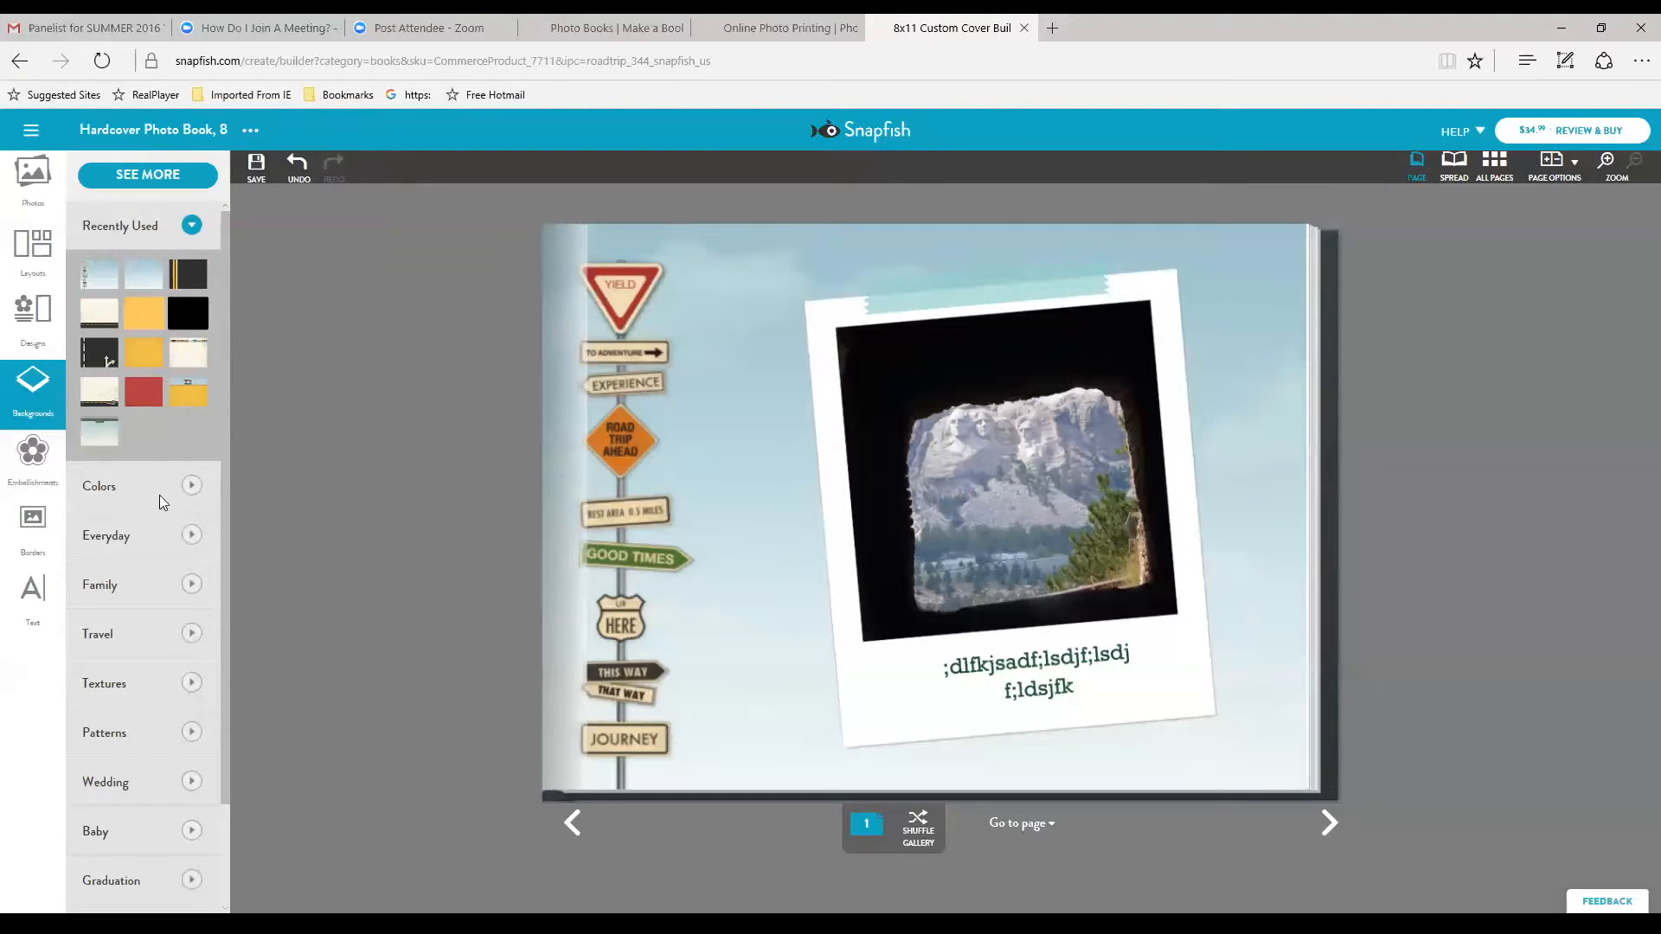
# Try the coral and the solid teal Geometric Lines patterns as the background of page 1.
pyautogui.click(193, 683)
pyautogui.moveTo(221, 651); pyautogui.dragTo(237, 779)
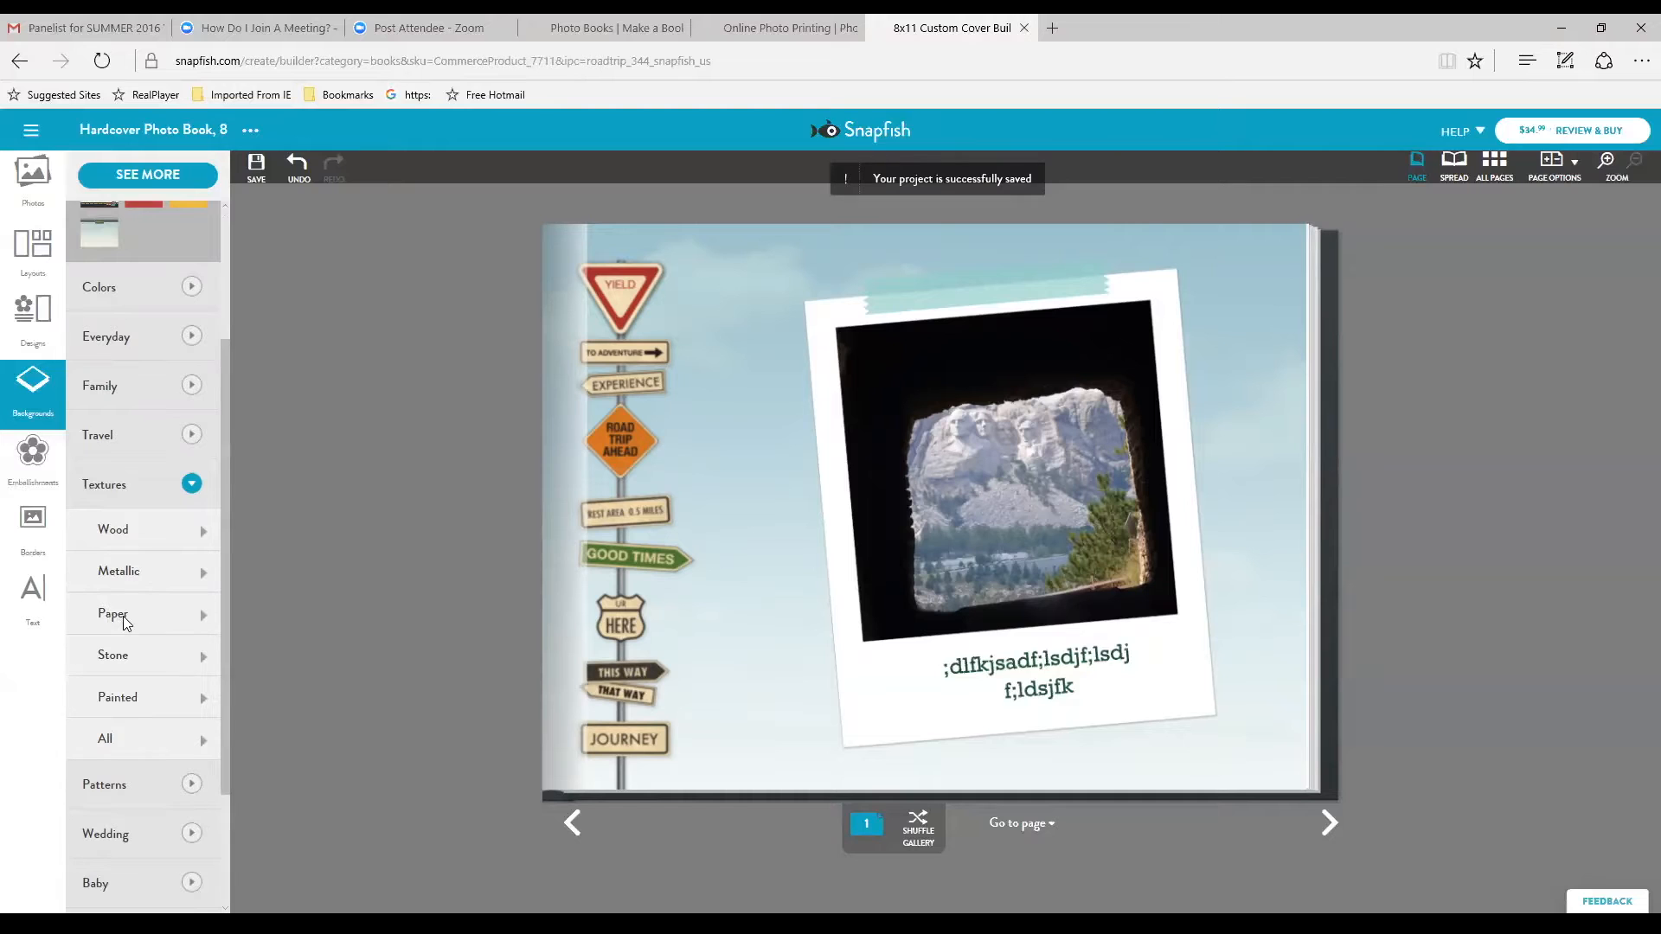
pyautogui.click(192, 784)
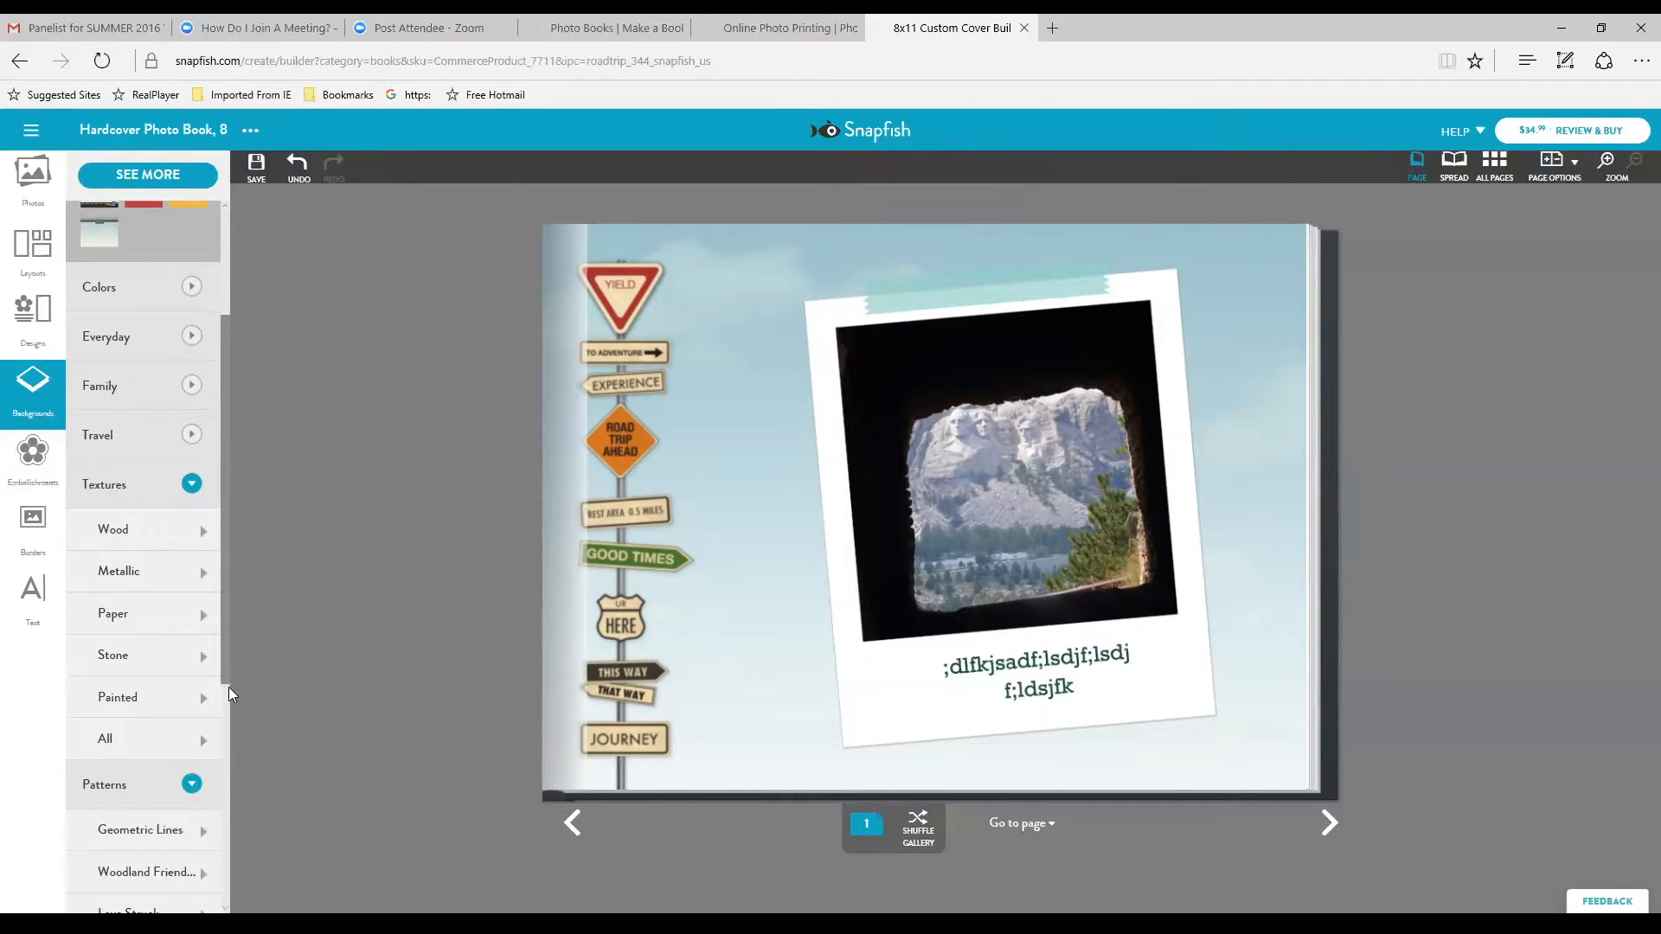
pyautogui.scroll(-3, 228, 686)
pyautogui.click(201, 584)
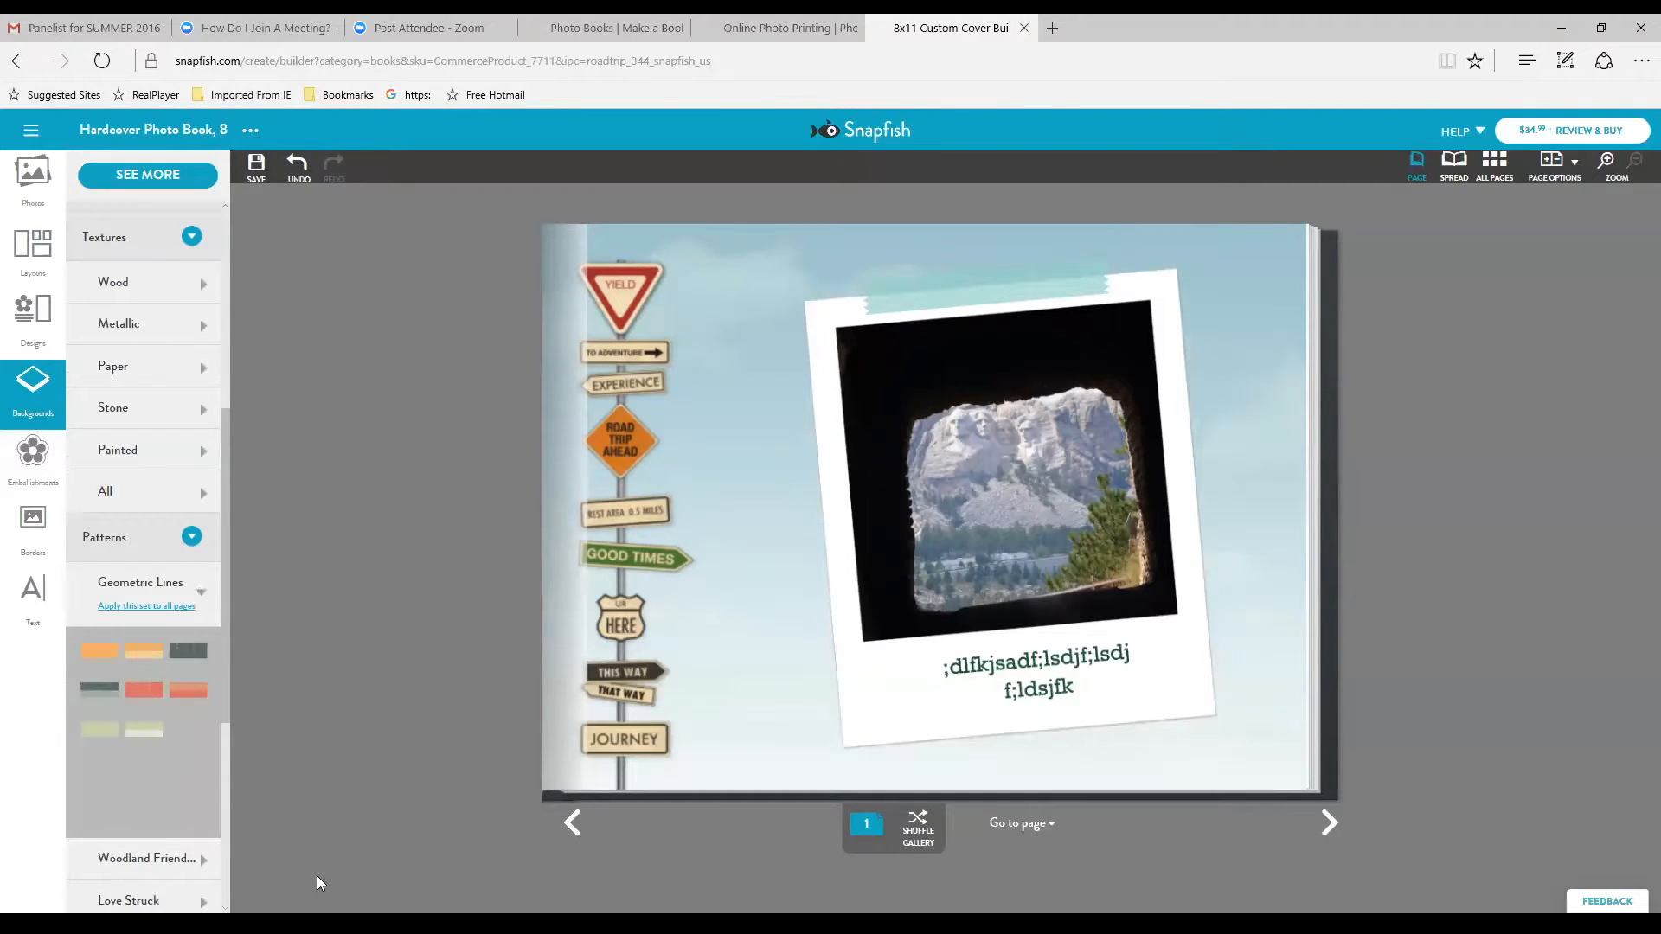
pyautogui.scroll(-5, 226, 769)
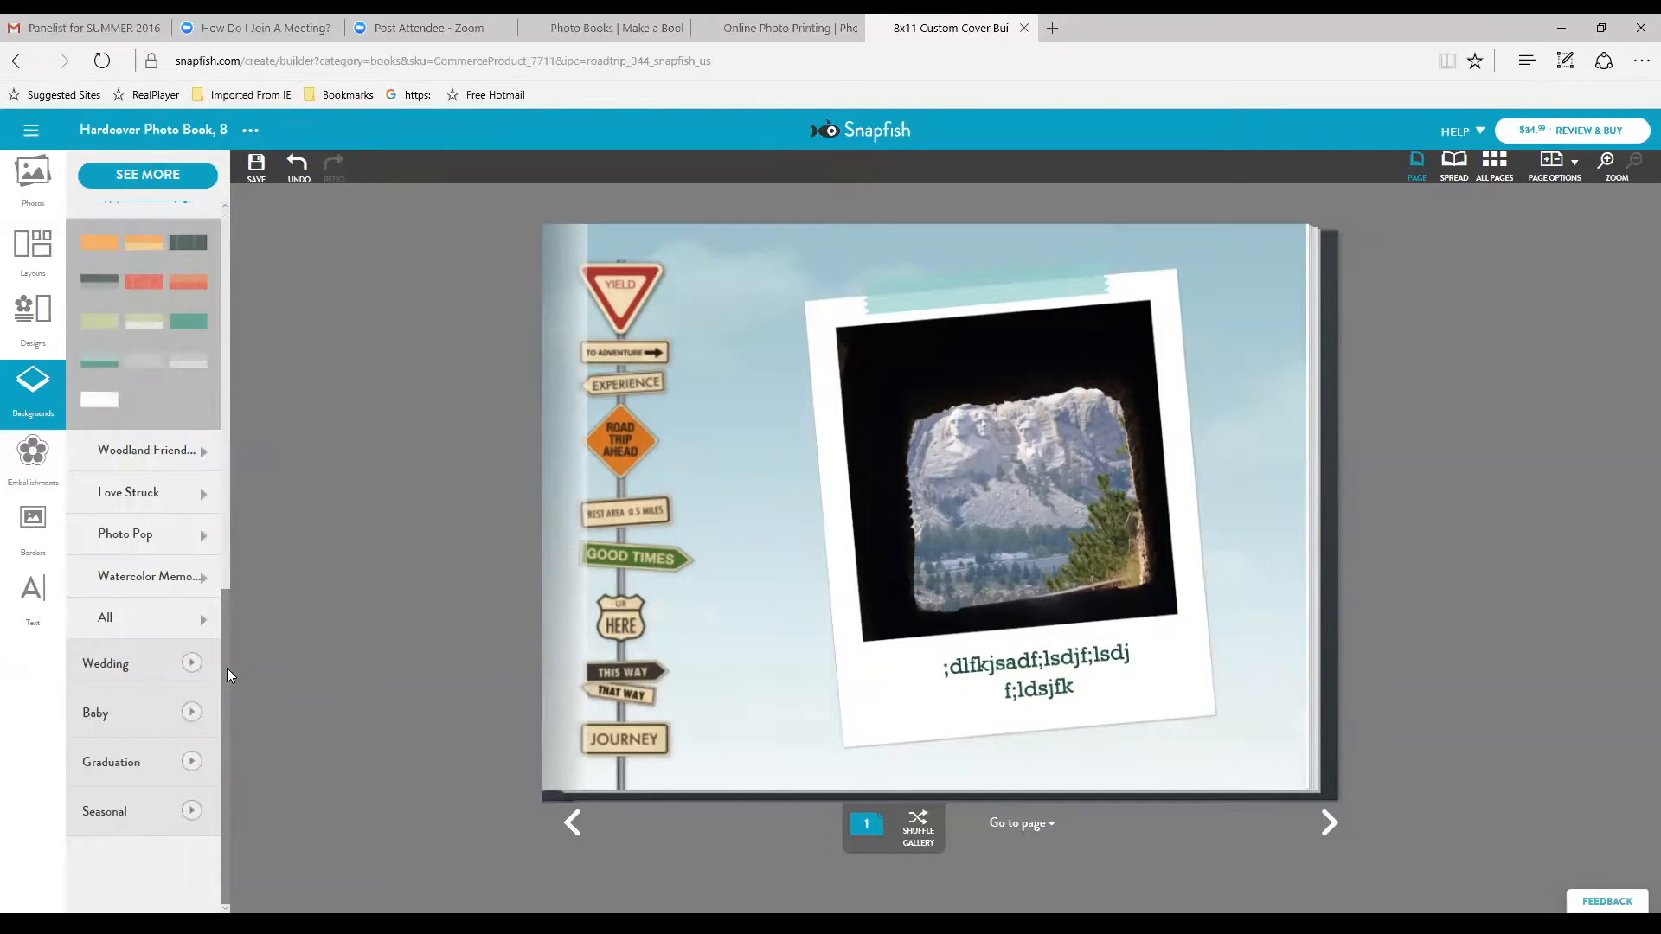
pyautogui.moveTo(450, 393); pyautogui.dragTo(808, 540)
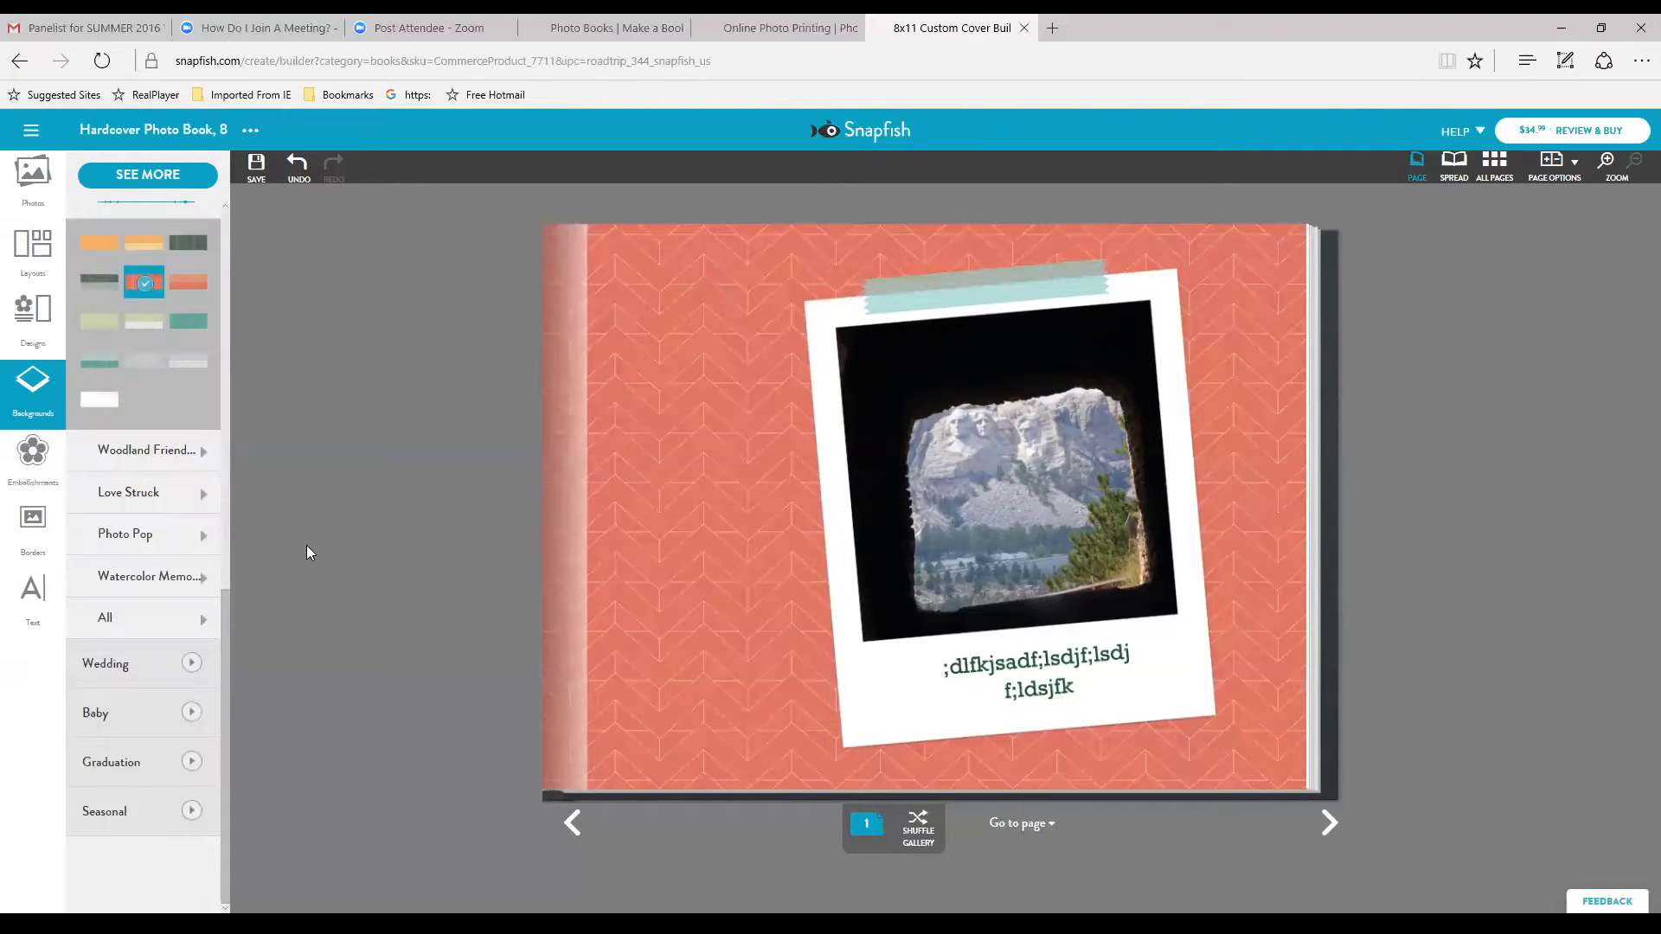
pyautogui.moveTo(184, 325); pyautogui.dragTo(721, 495)
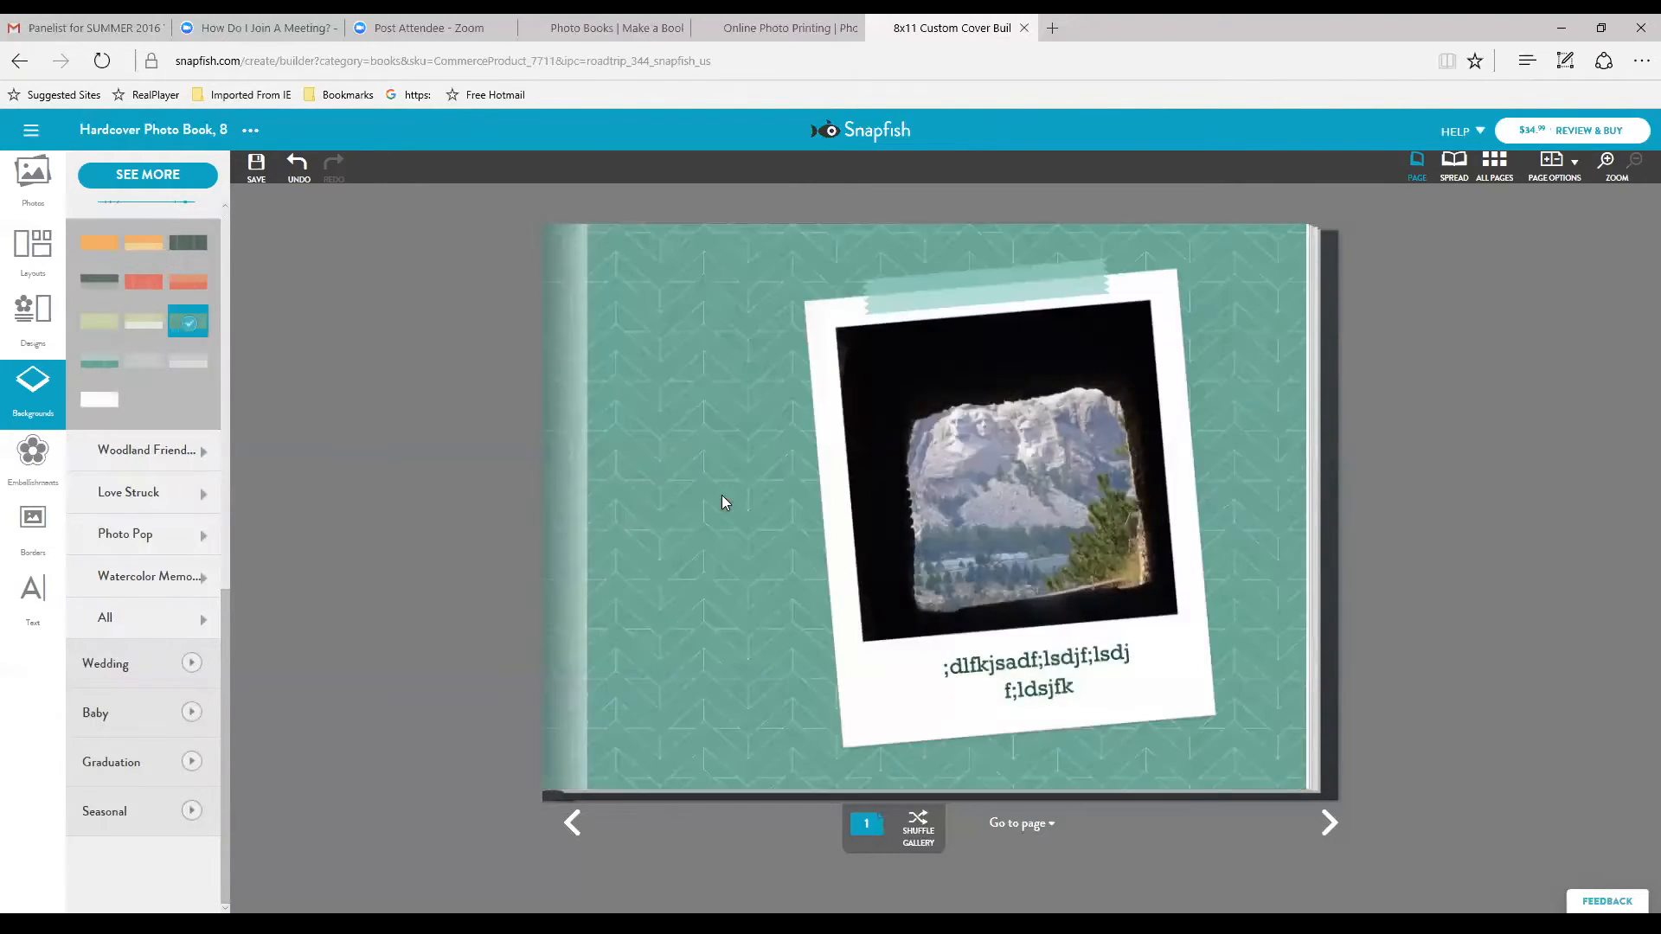
# Undo the two Geometric Lines background changes on page 1.
pyautogui.scroll(2, 226, 658)
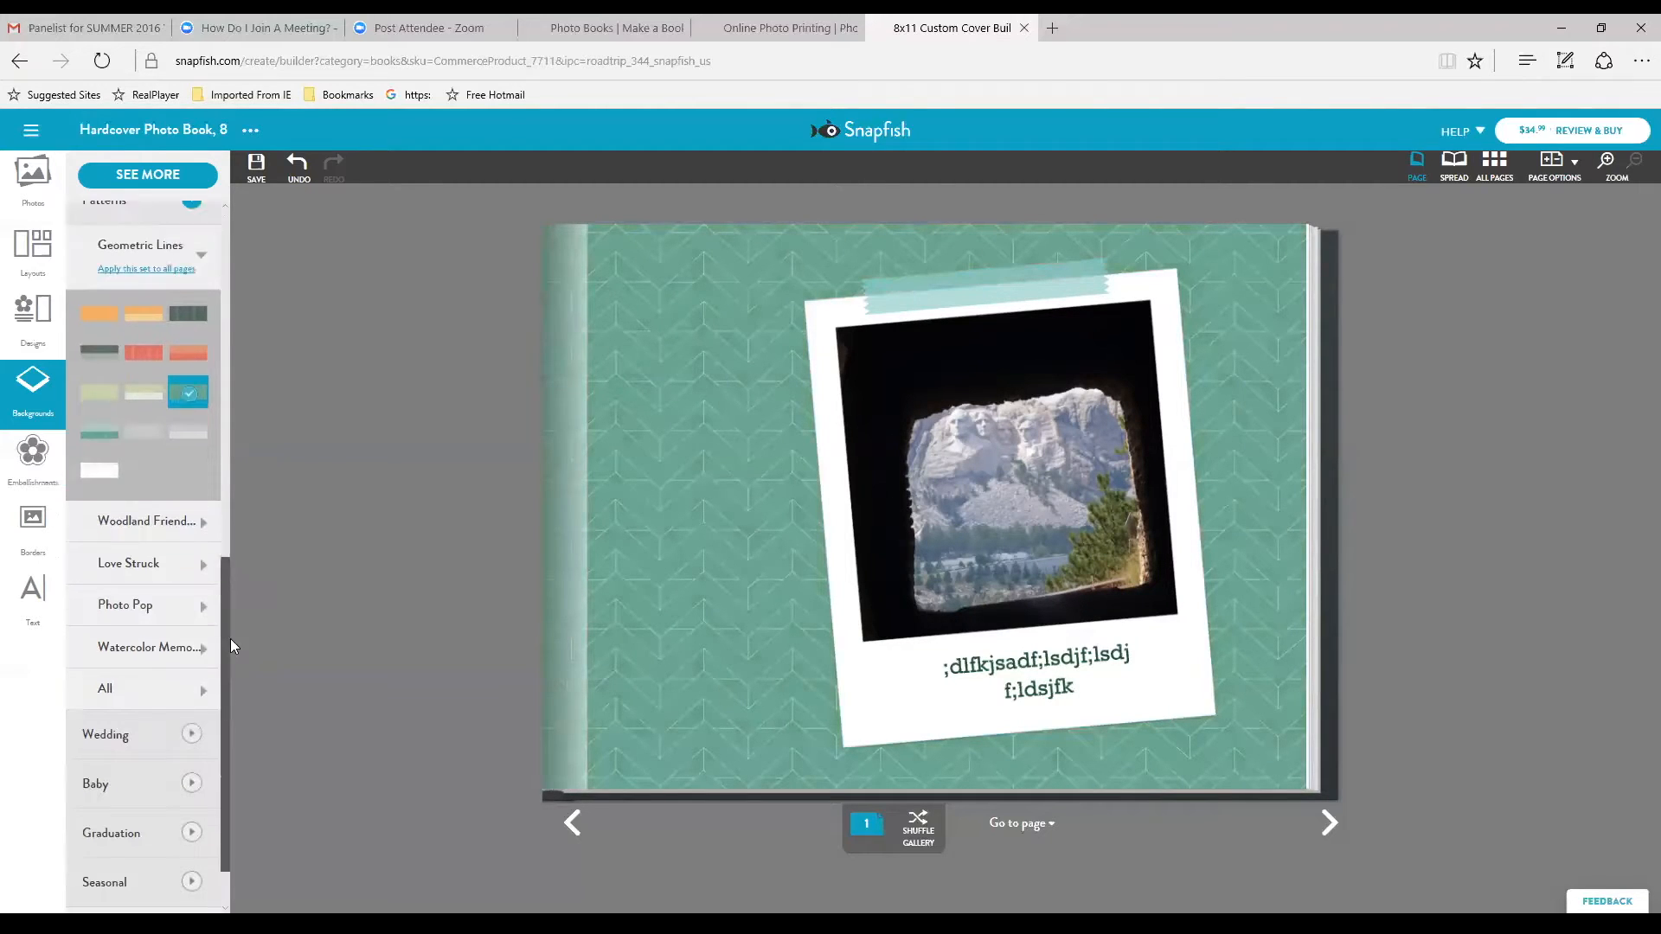
pyautogui.scroll(3, 232, 640)
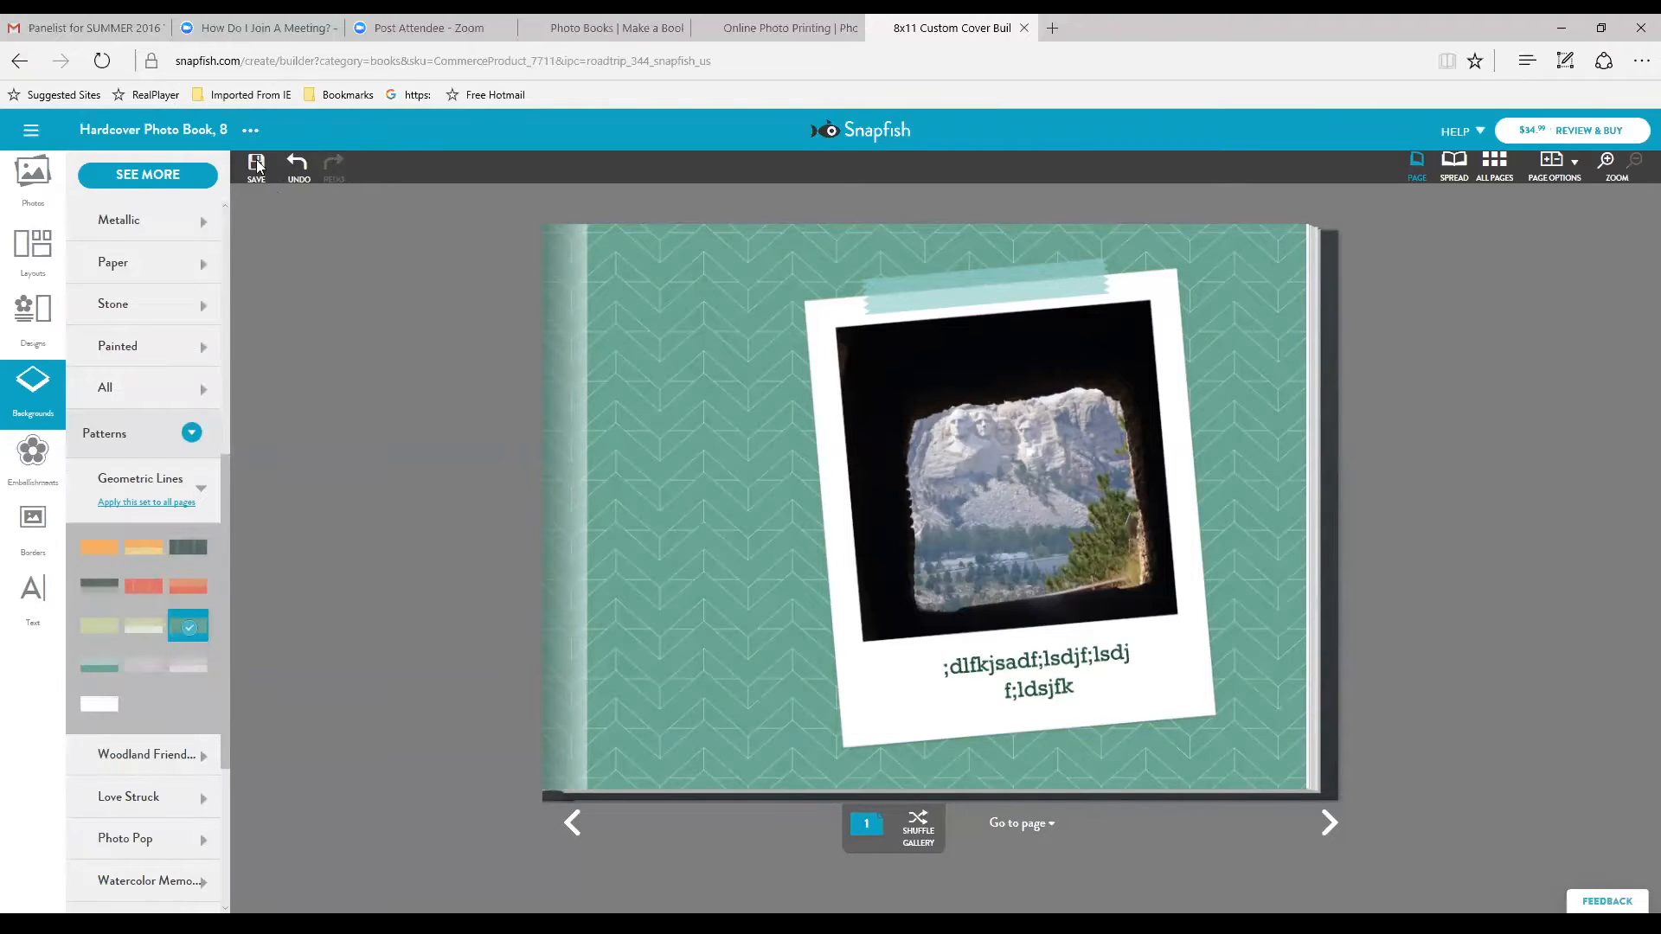
pyautogui.click(295, 170)
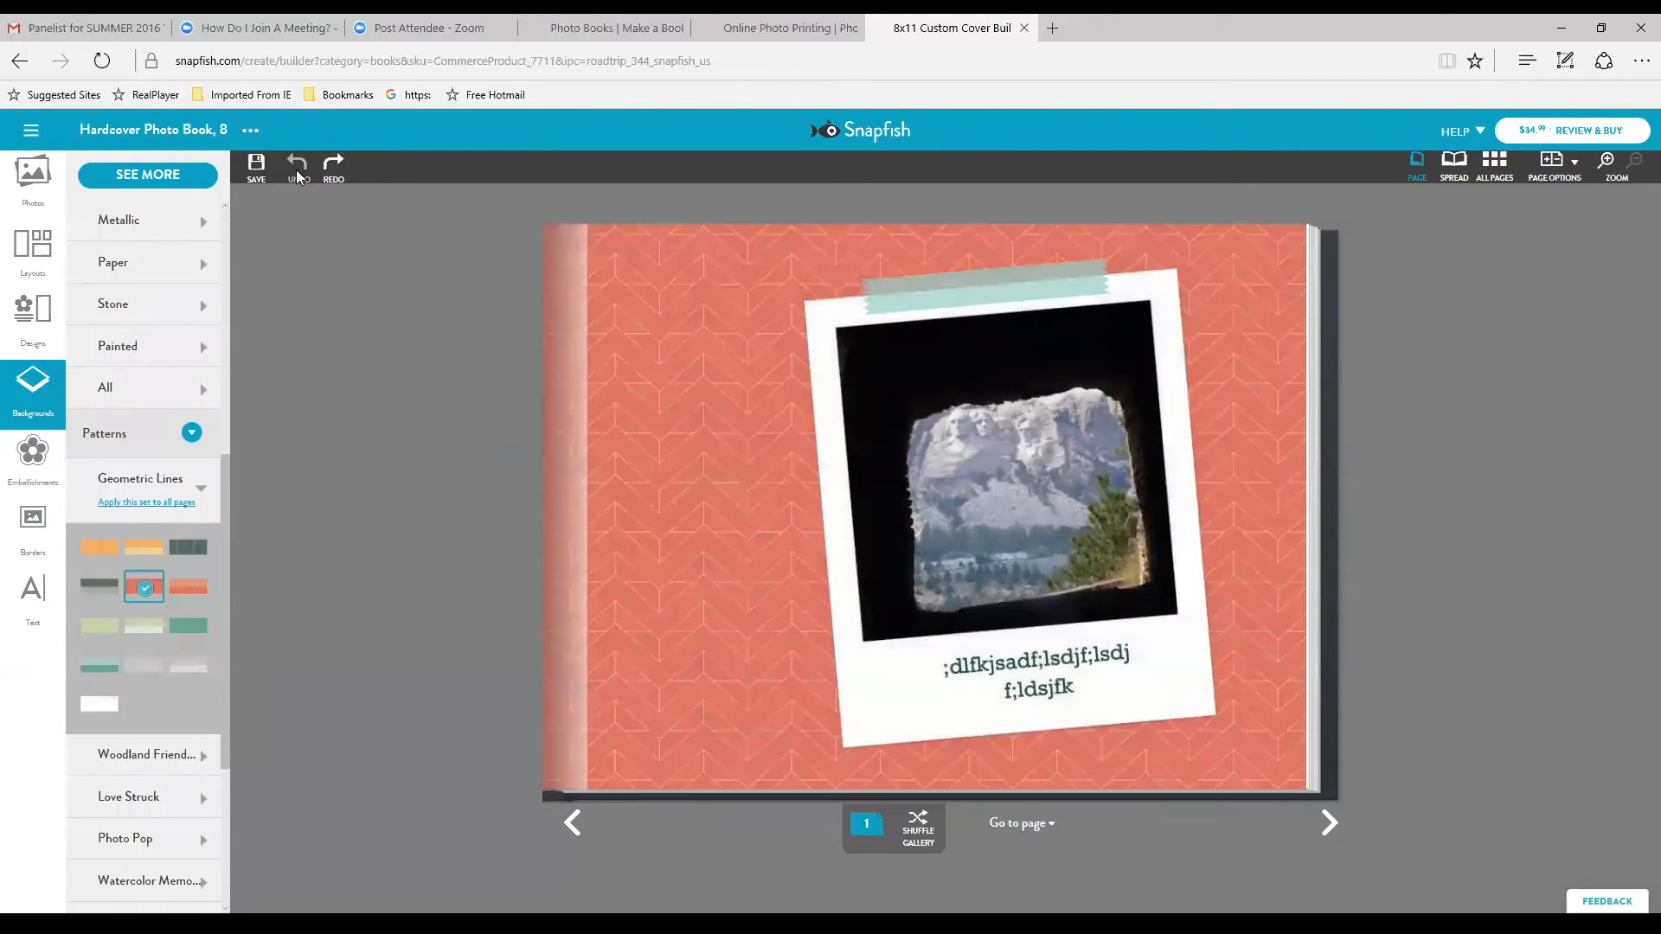
pyautogui.click(295, 169)
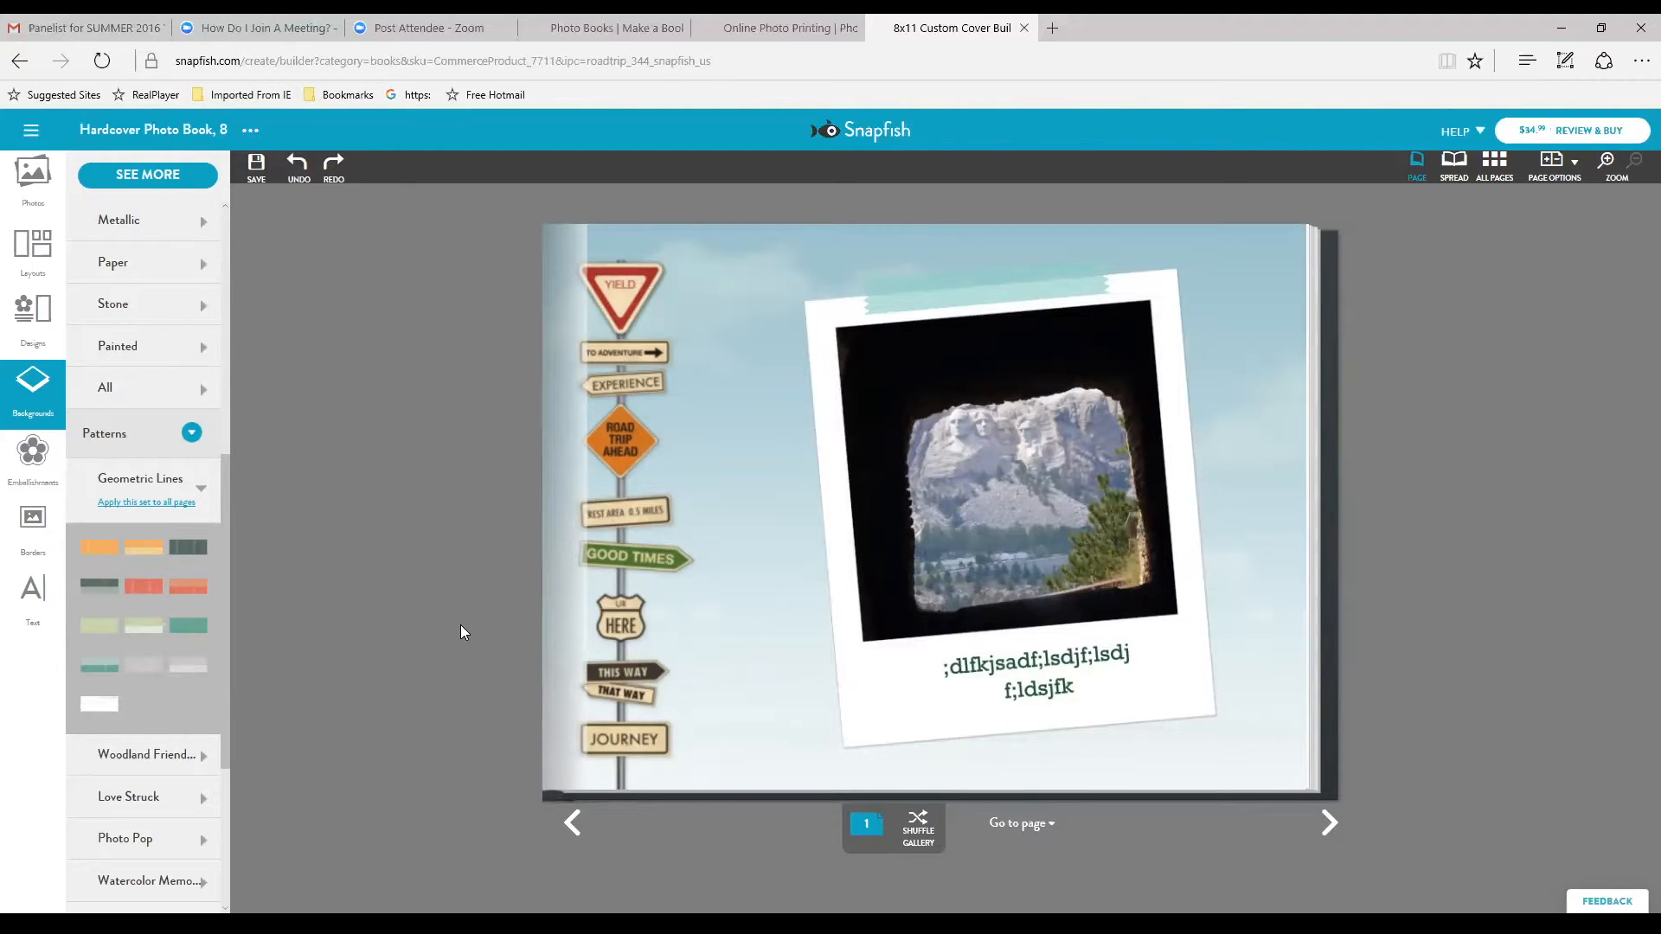
# Delete the sample story paragraph about the Grand Canyon road trip from page 2.
pyautogui.click(1331, 823)
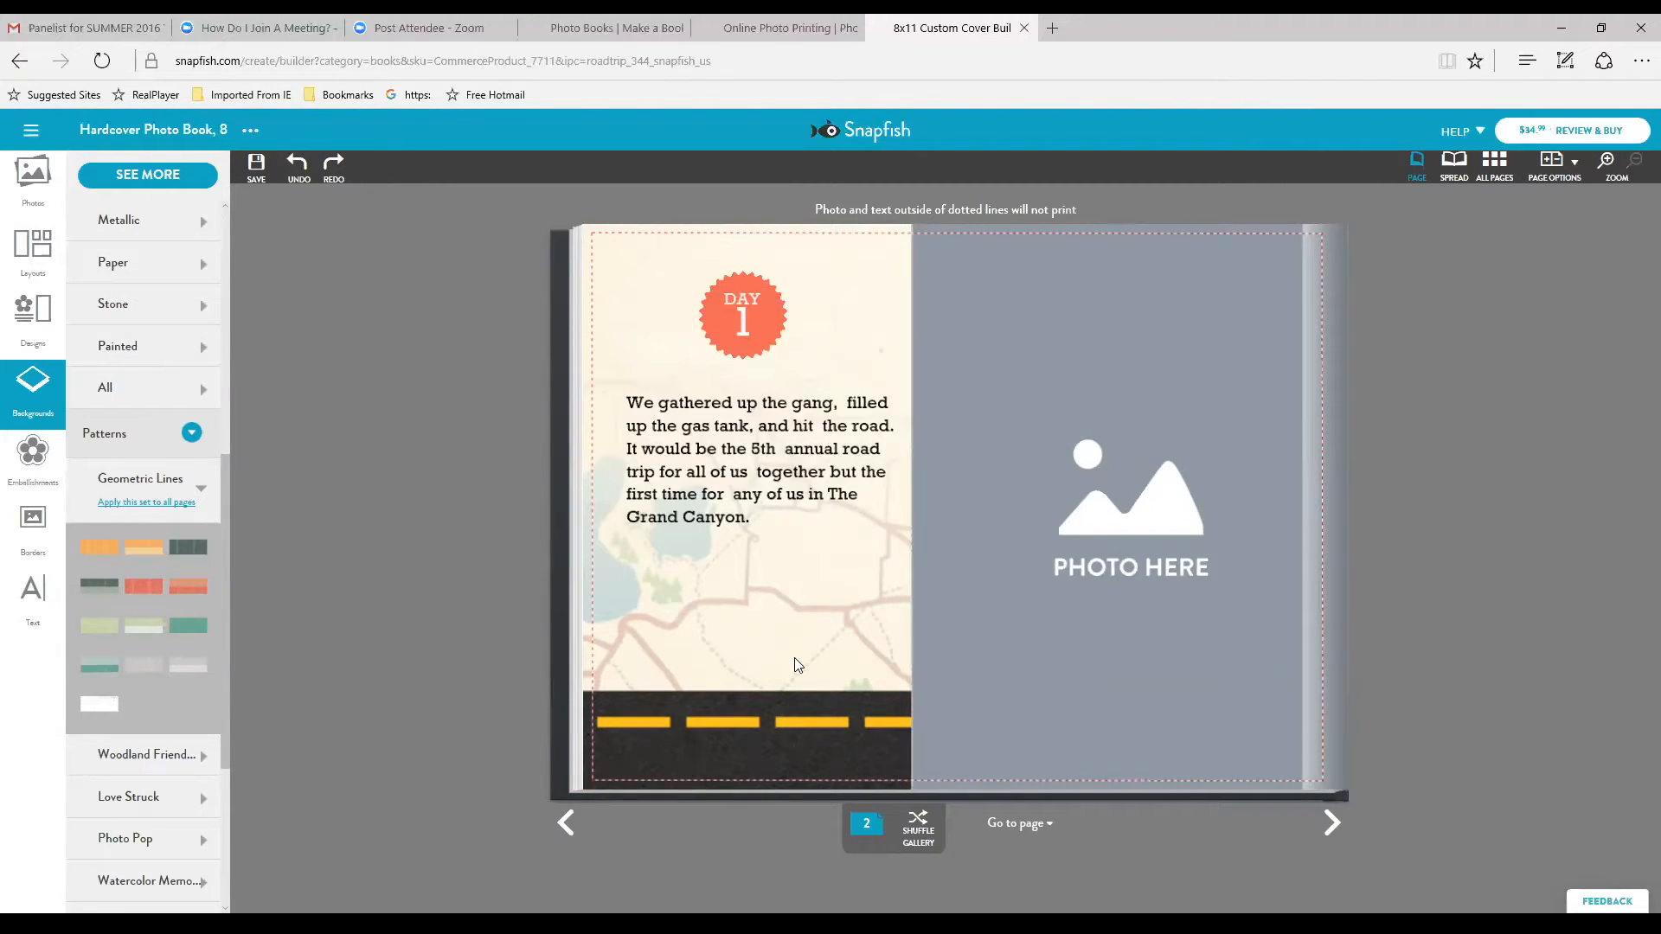
pyautogui.click(778, 607)
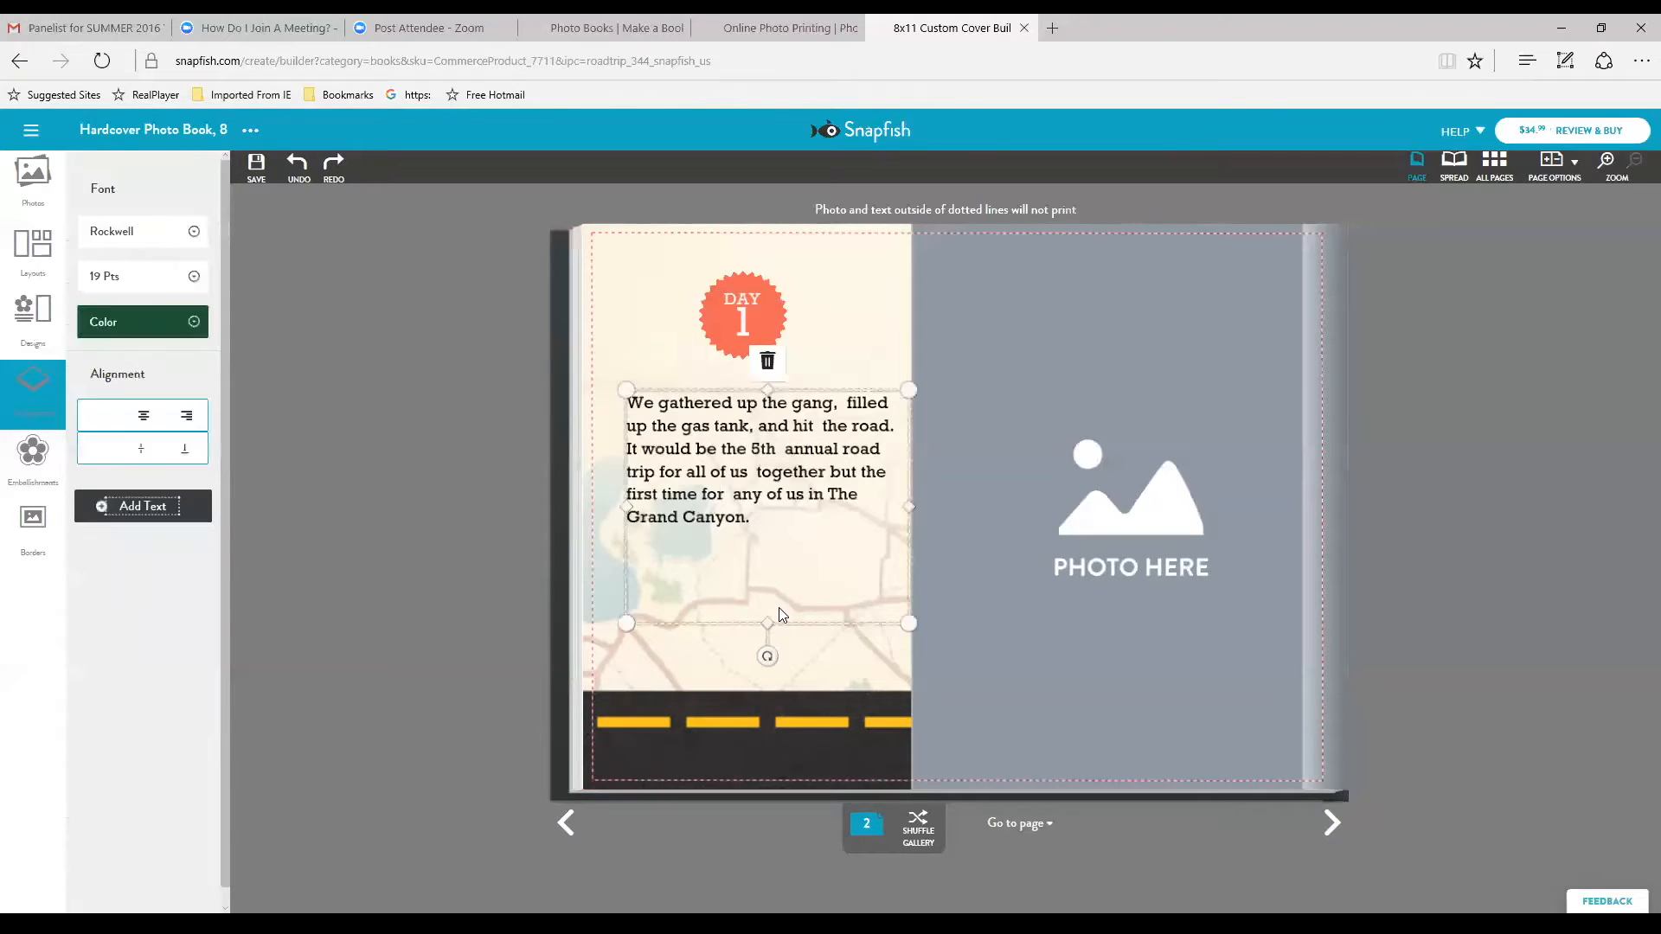
pyautogui.click(768, 361)
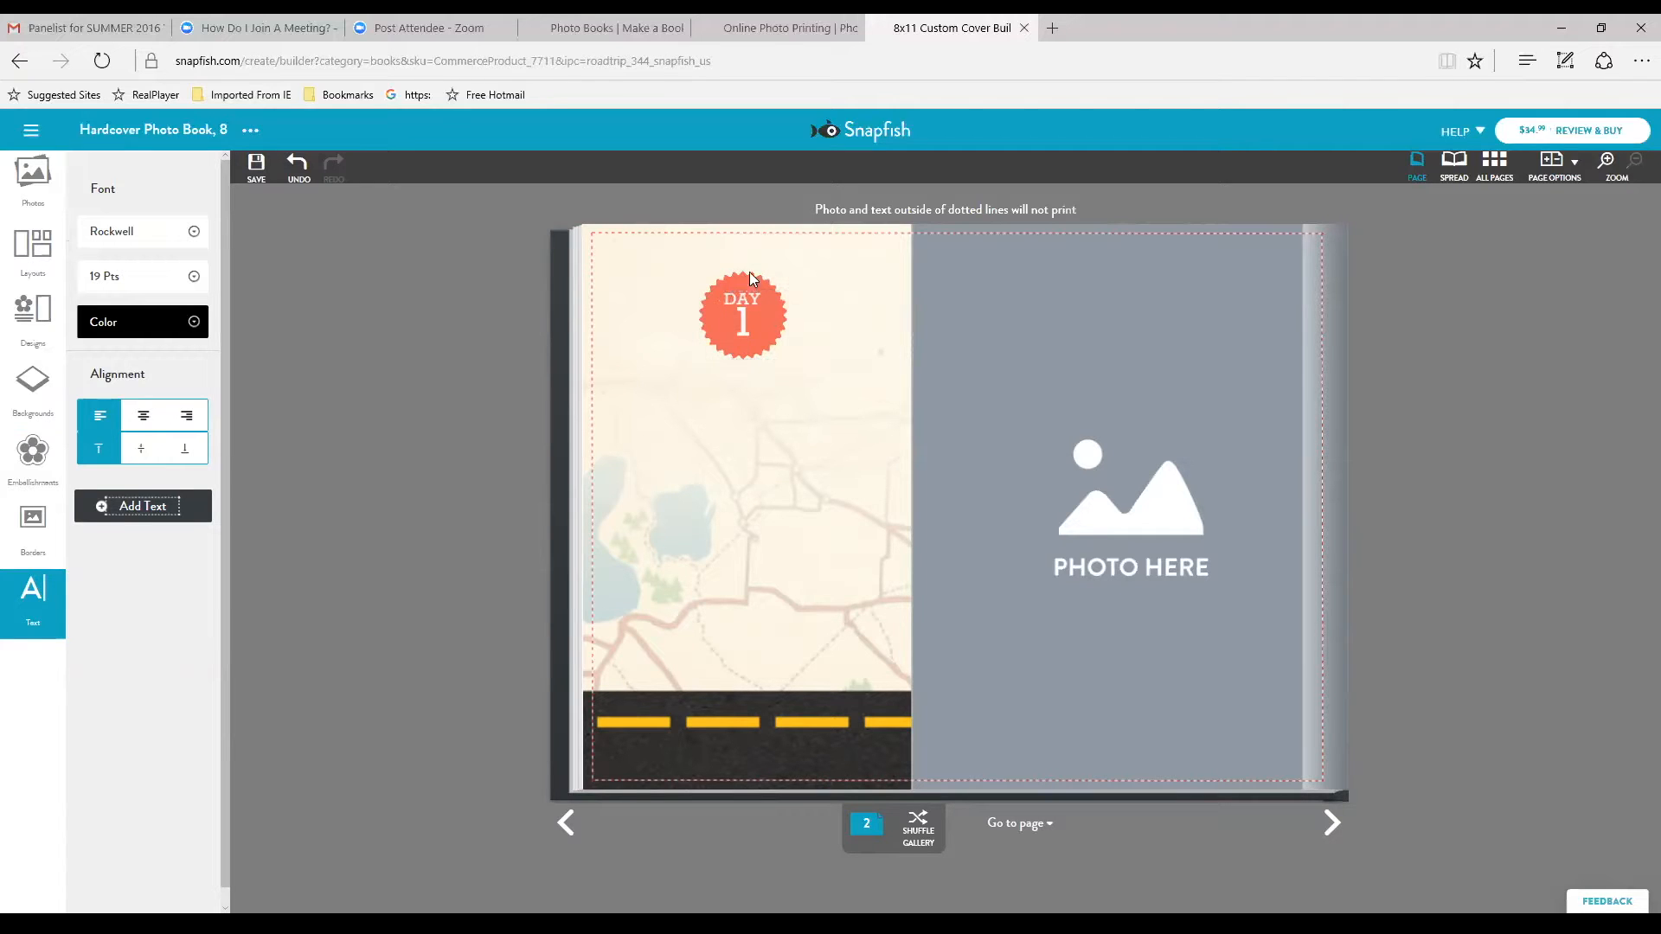
# Delete the "1" and "DAY" texts and the coral badge behind them from page 2.
pyautogui.click(749, 316)
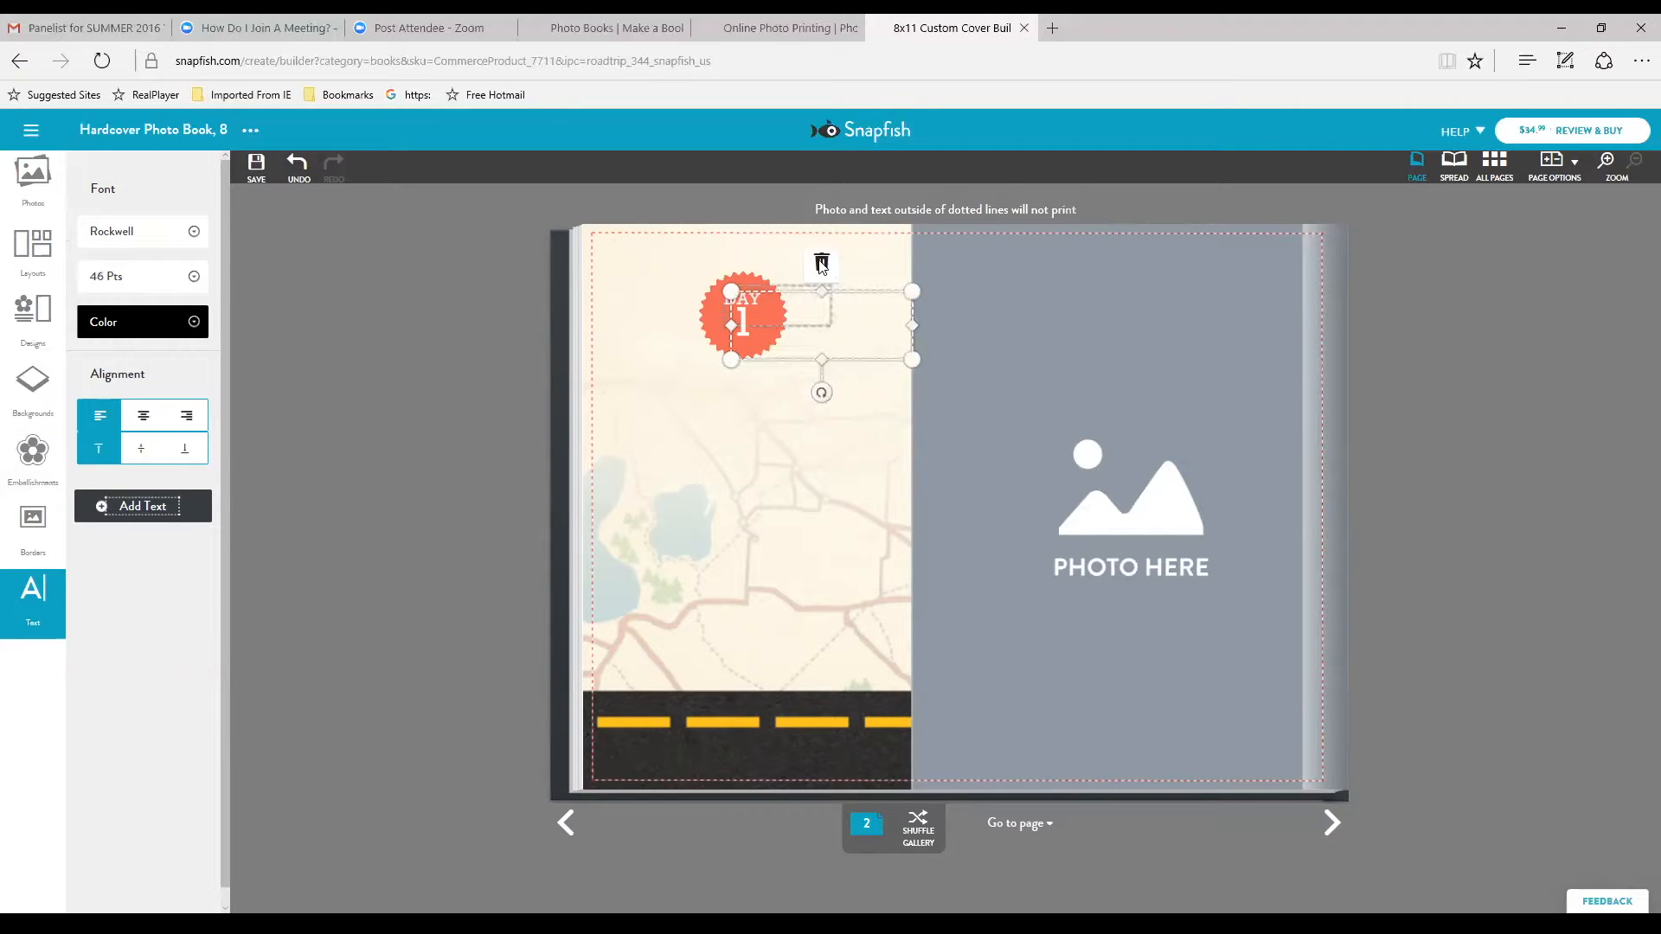
pyautogui.click(821, 262)
pyautogui.click(749, 325)
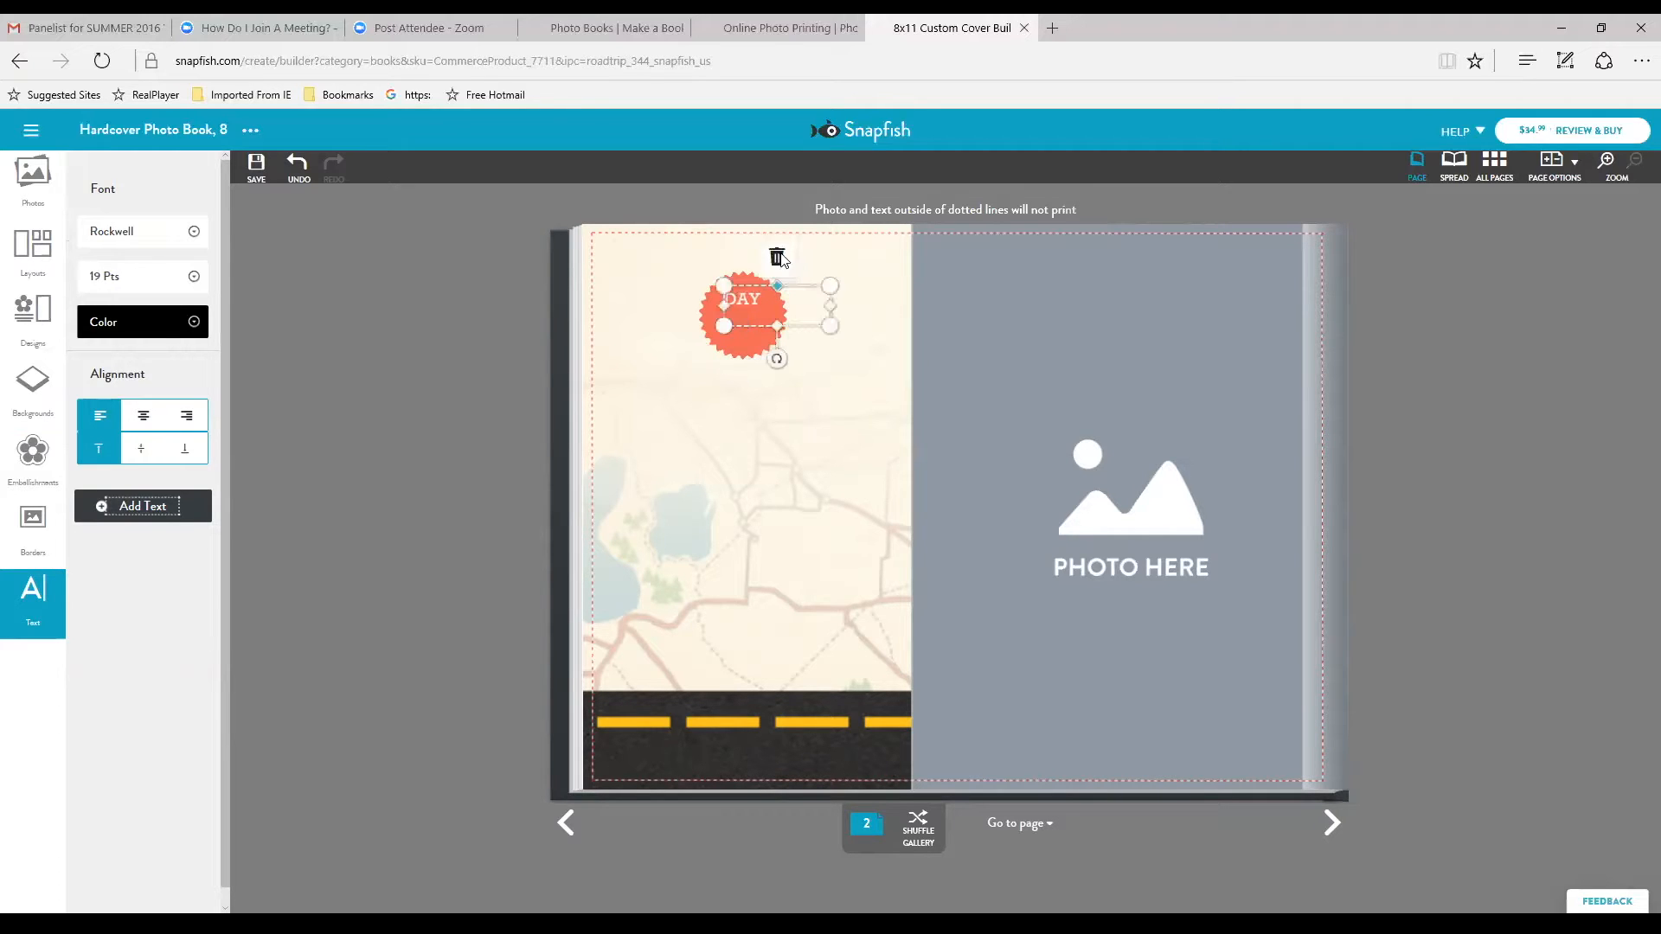
pyautogui.click(781, 258)
pyautogui.click(735, 322)
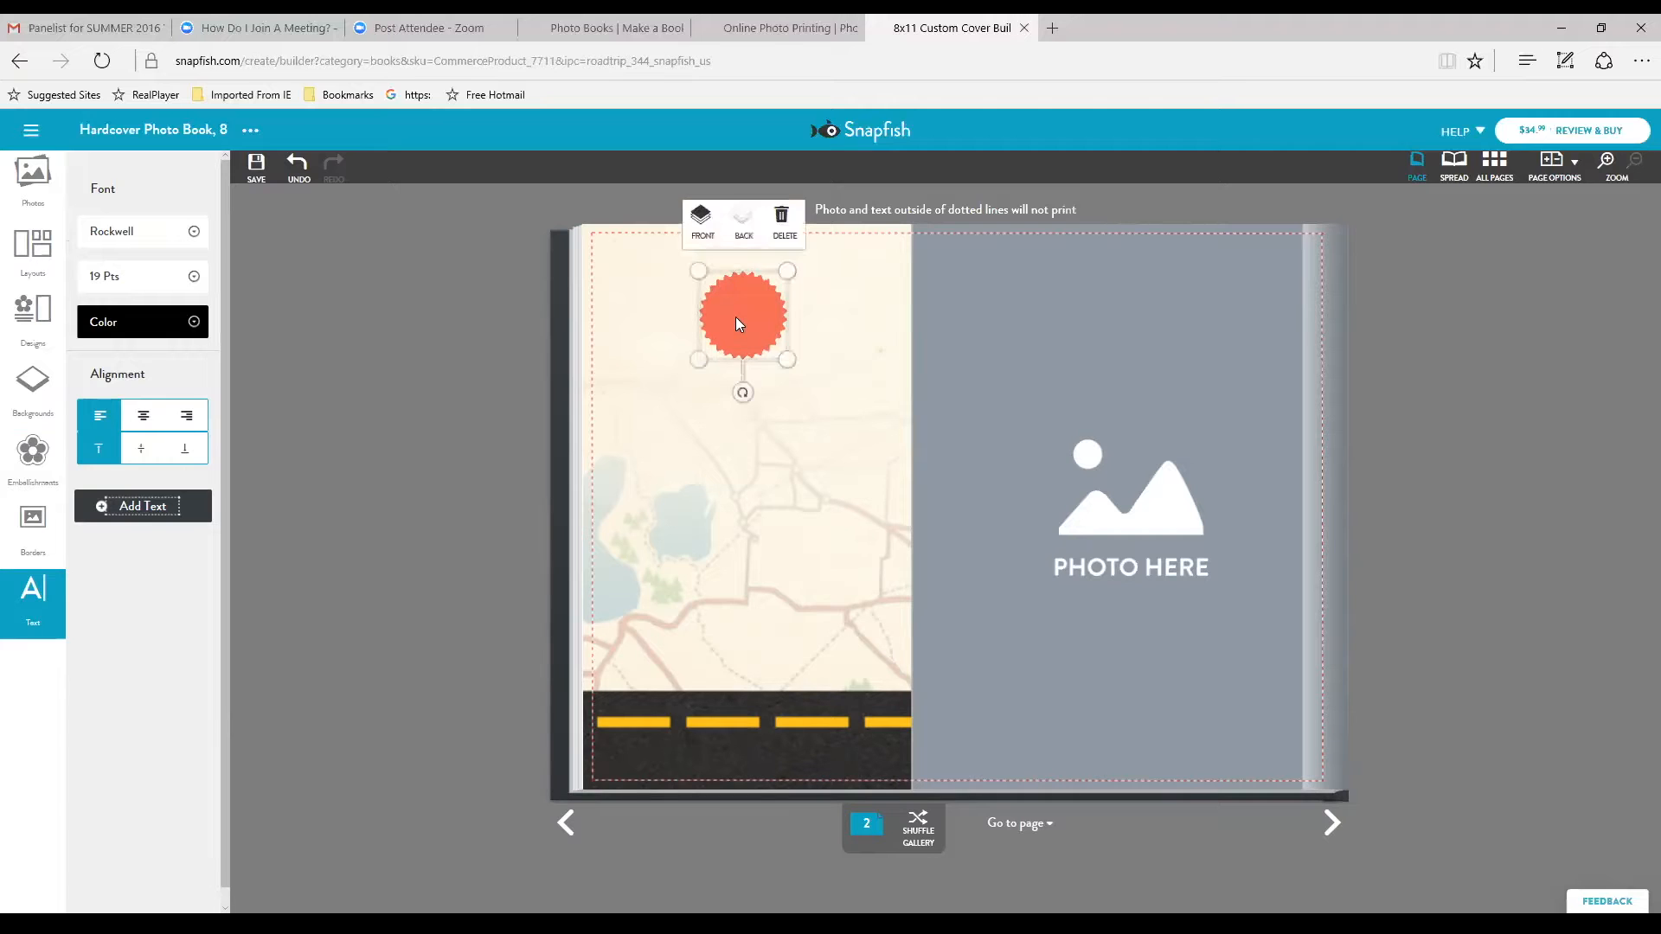
pyautogui.click(781, 217)
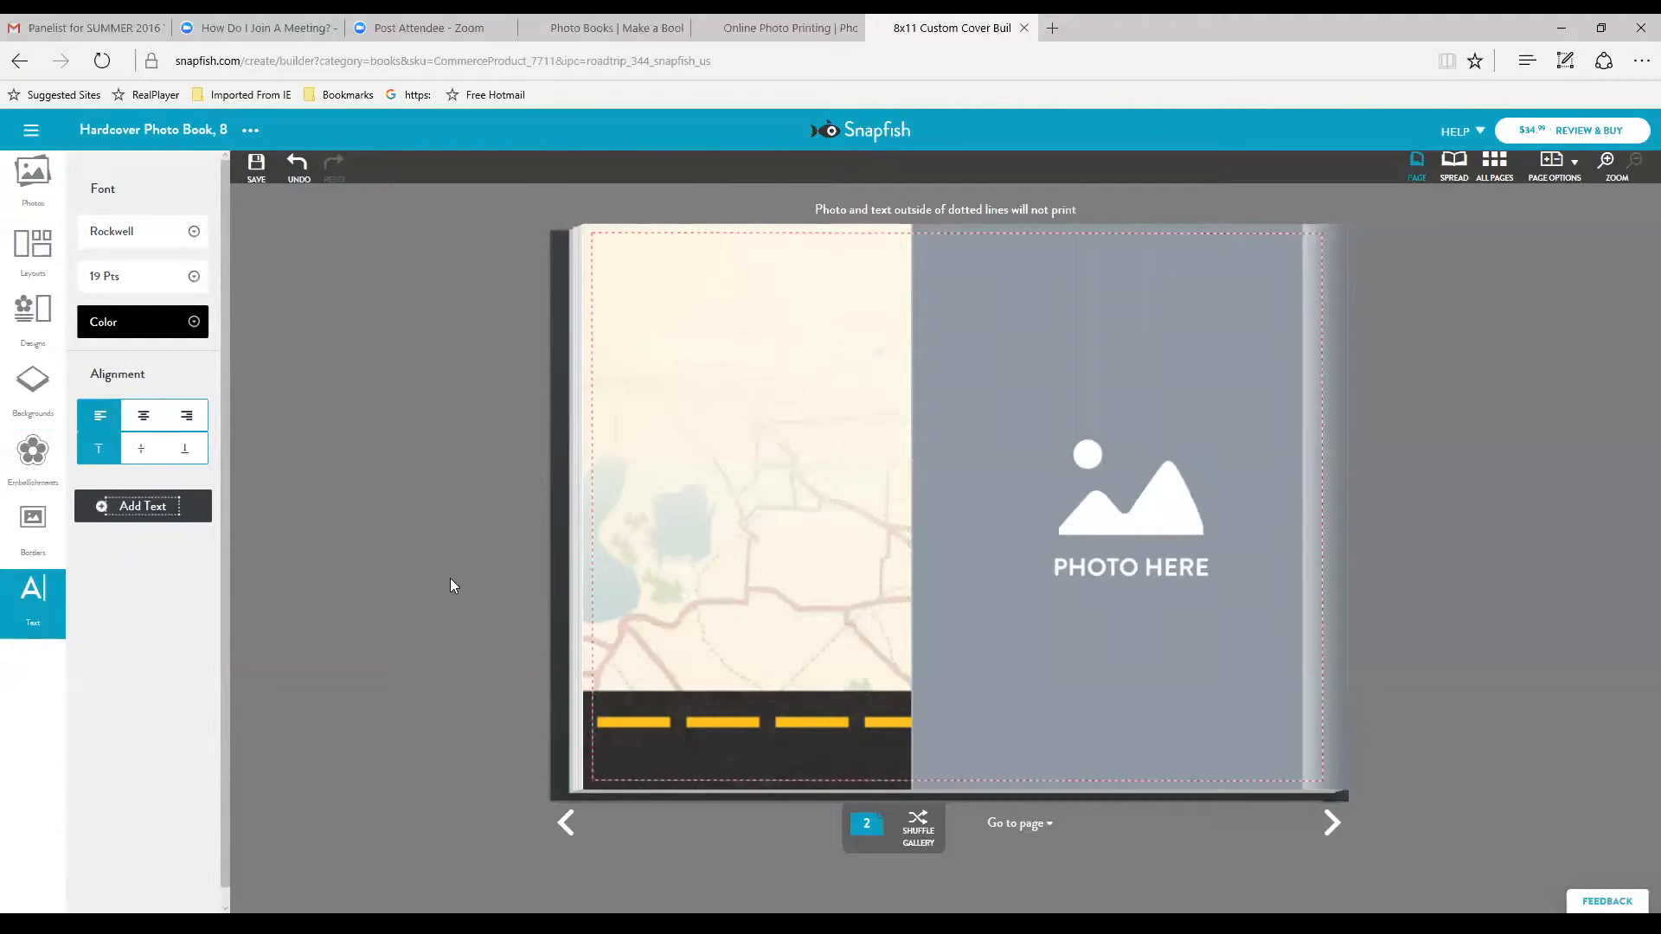
# Replace page 2's background with the recently used plain blue sky and apply the 4+ Photo layout with four tilted, scattered frames.
pyautogui.click(35, 392)
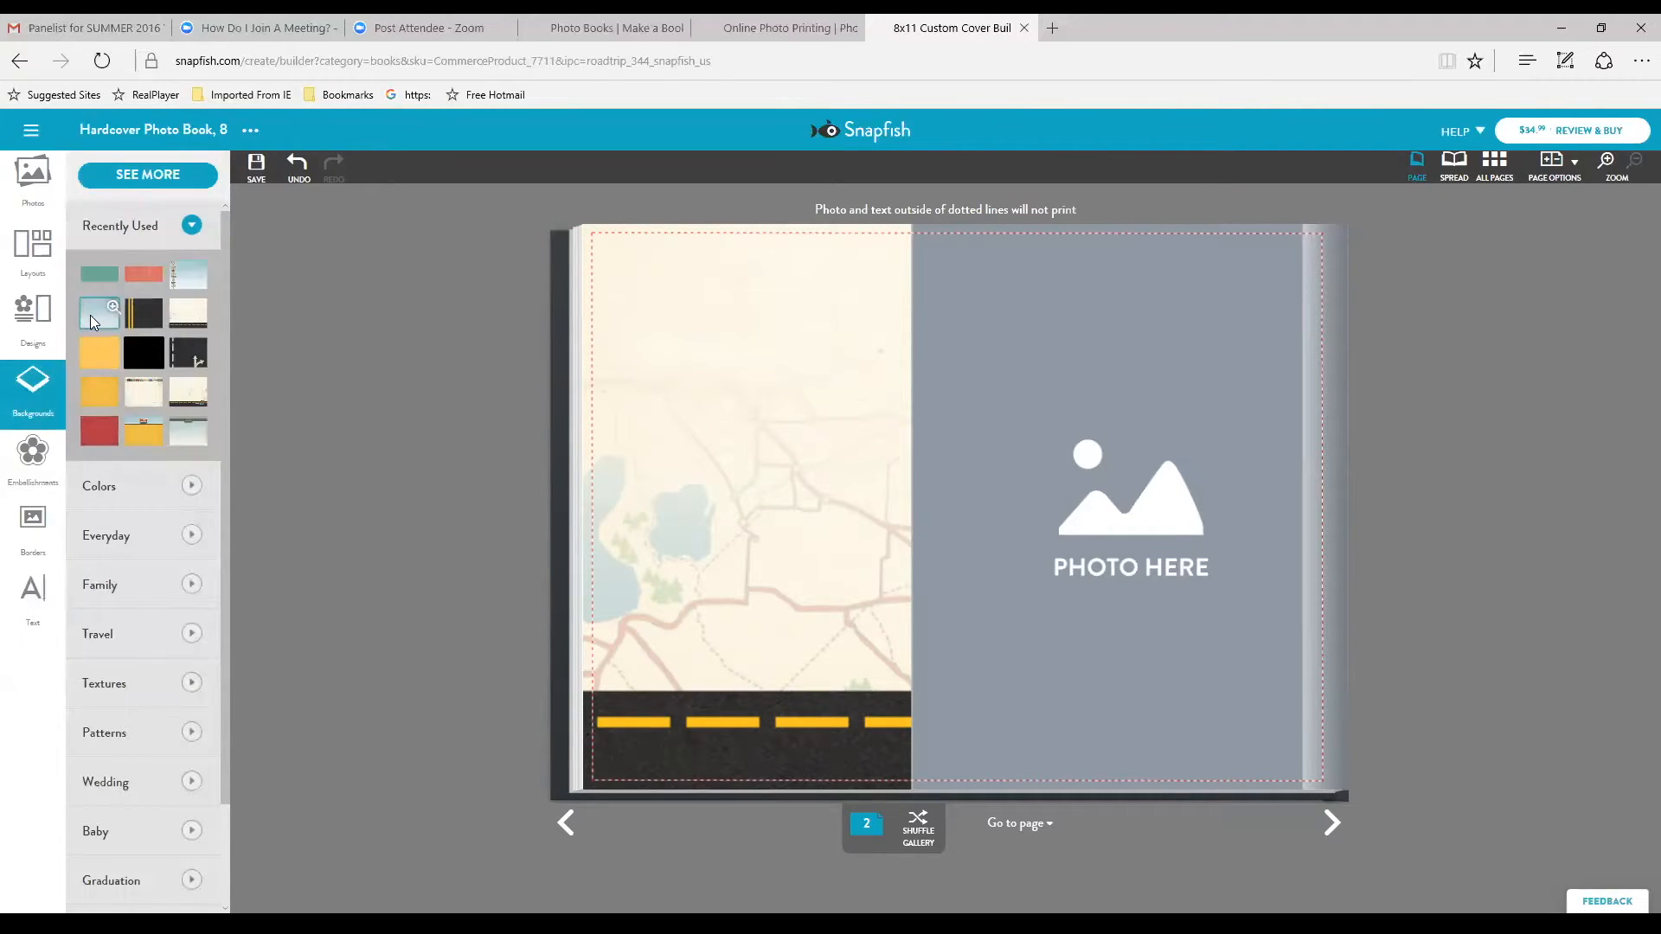
pyautogui.moveTo(90, 315); pyautogui.dragTo(870, 459)
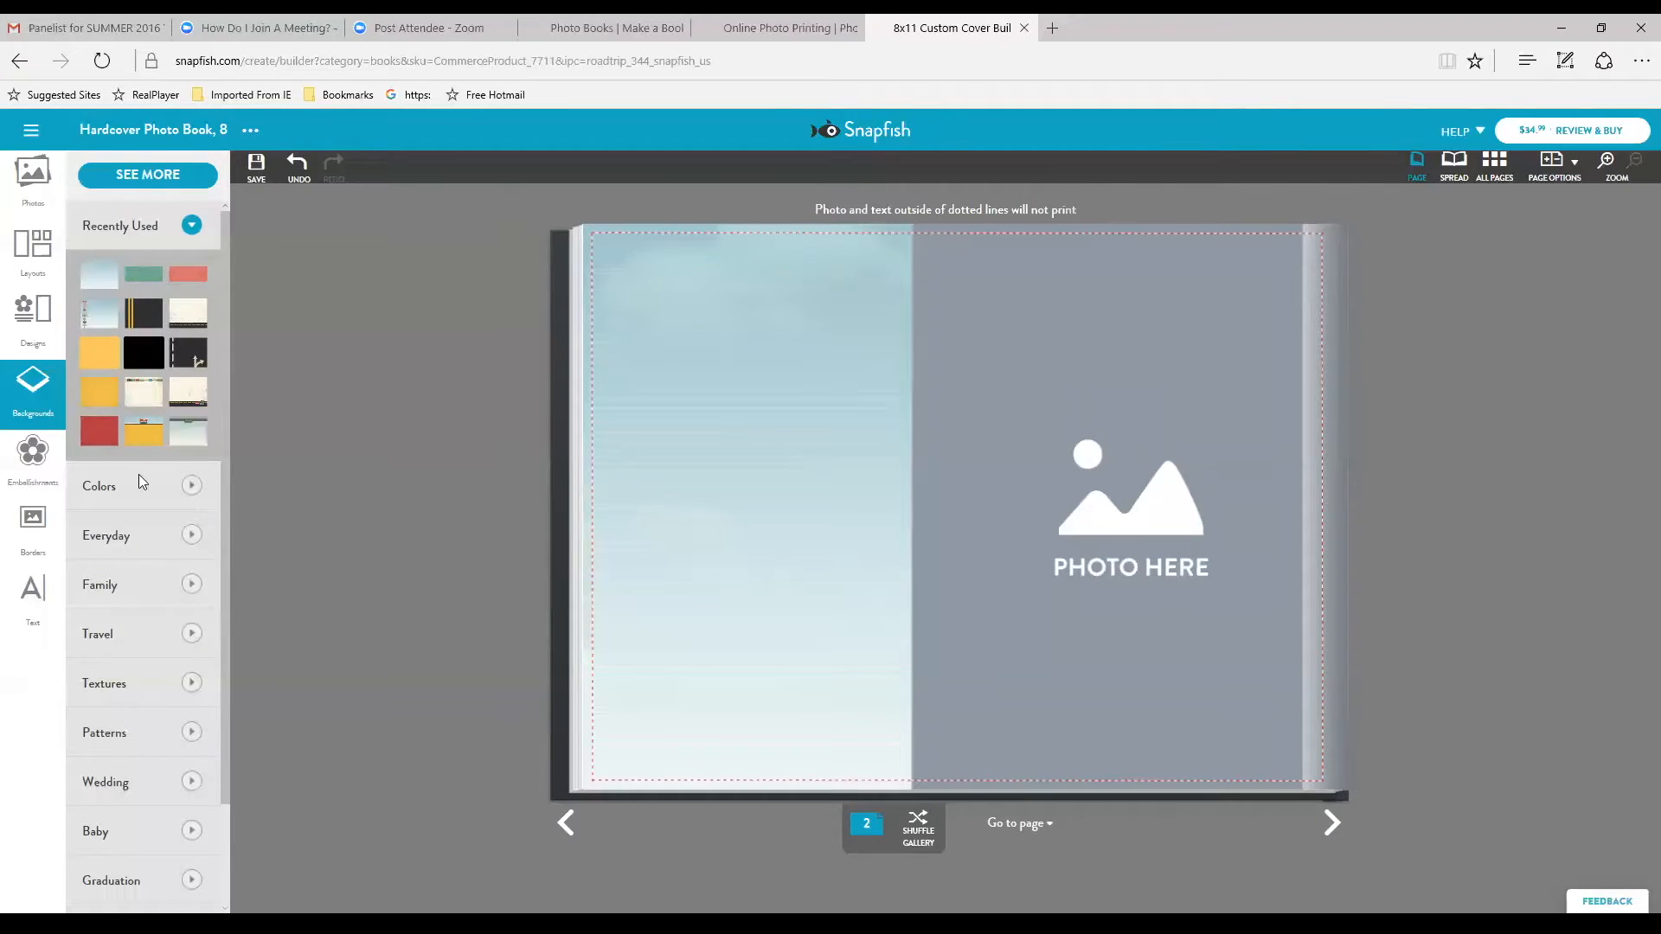
pyautogui.click(33, 250)
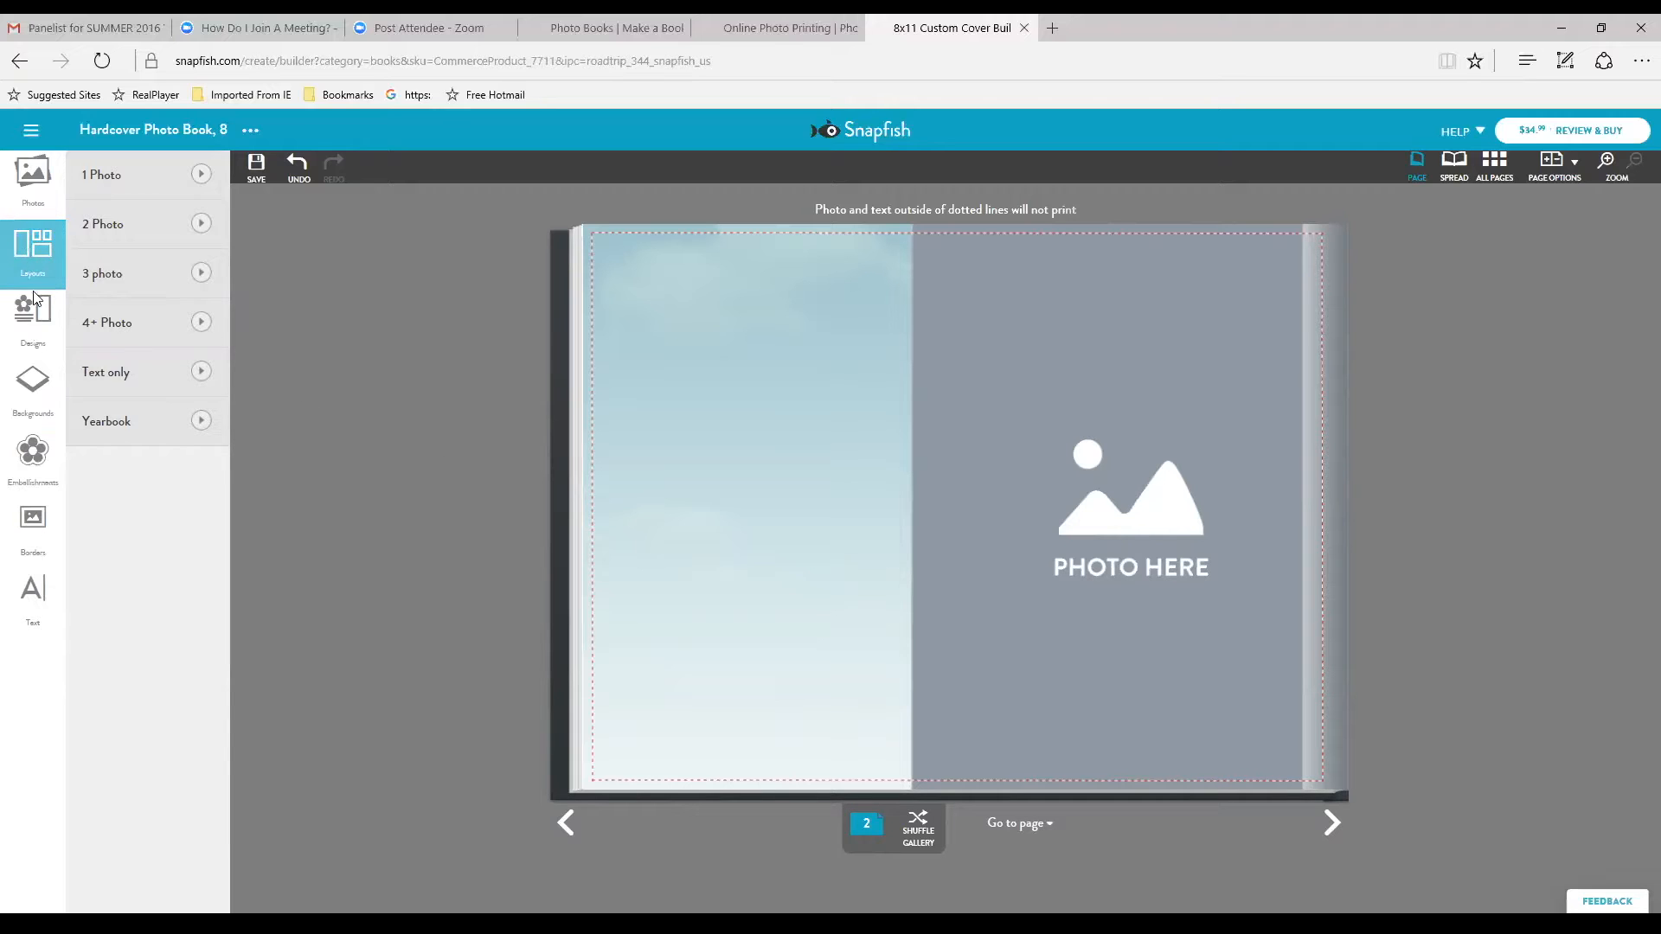
pyautogui.click(200, 323)
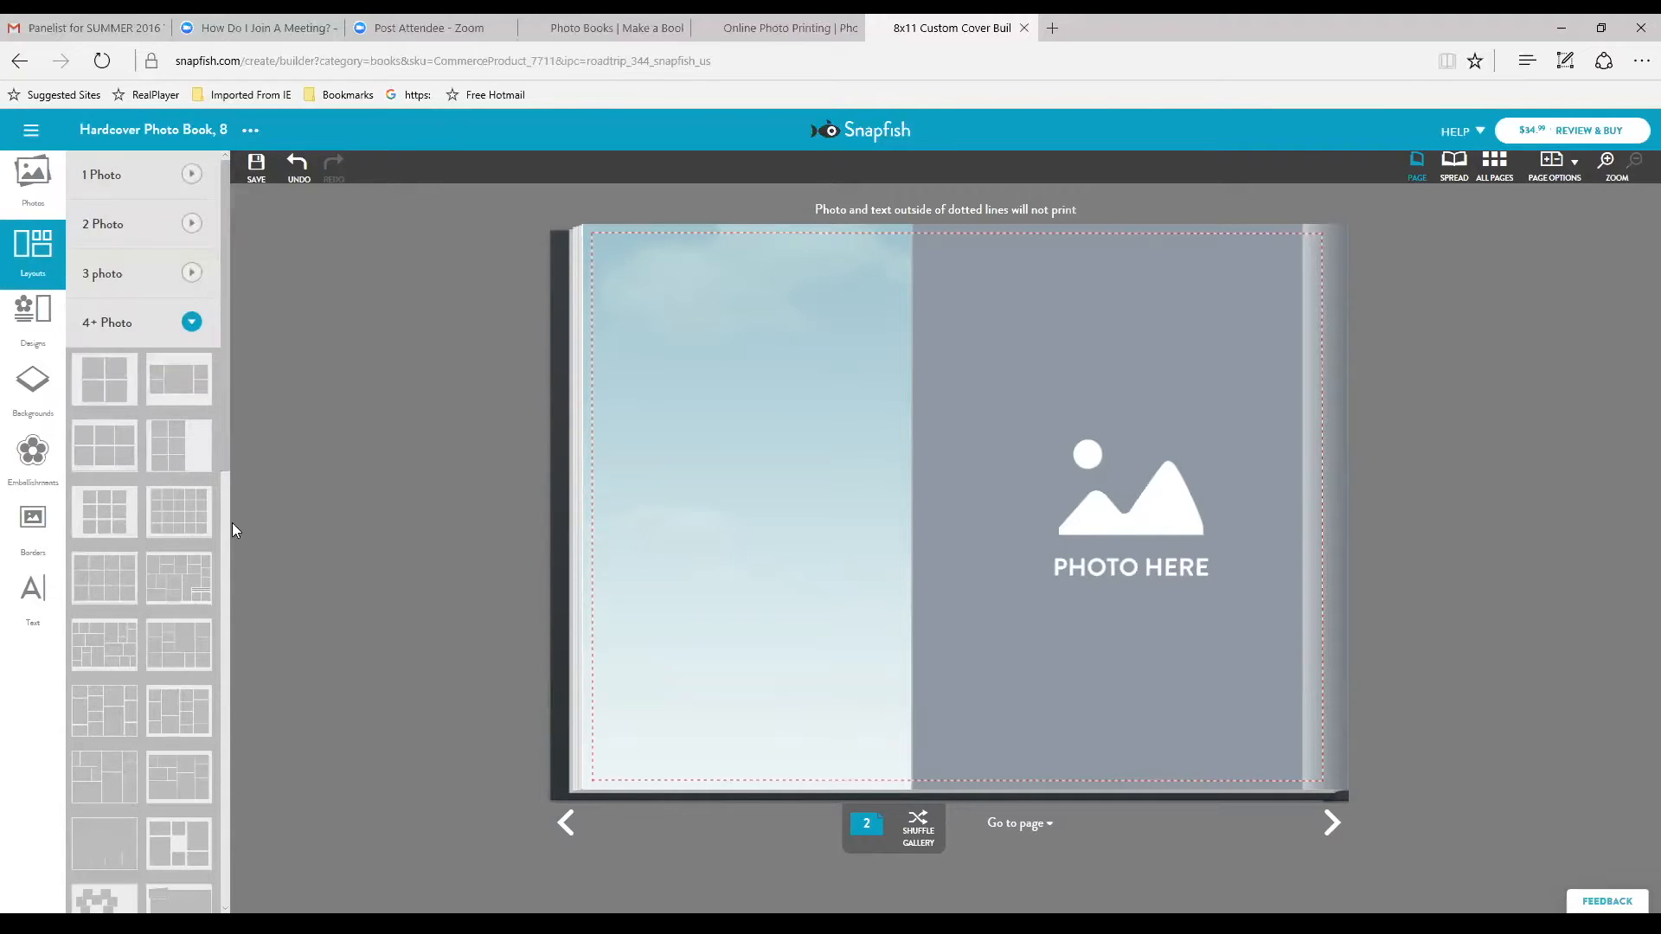
pyautogui.scroll(-8, 225, 504)
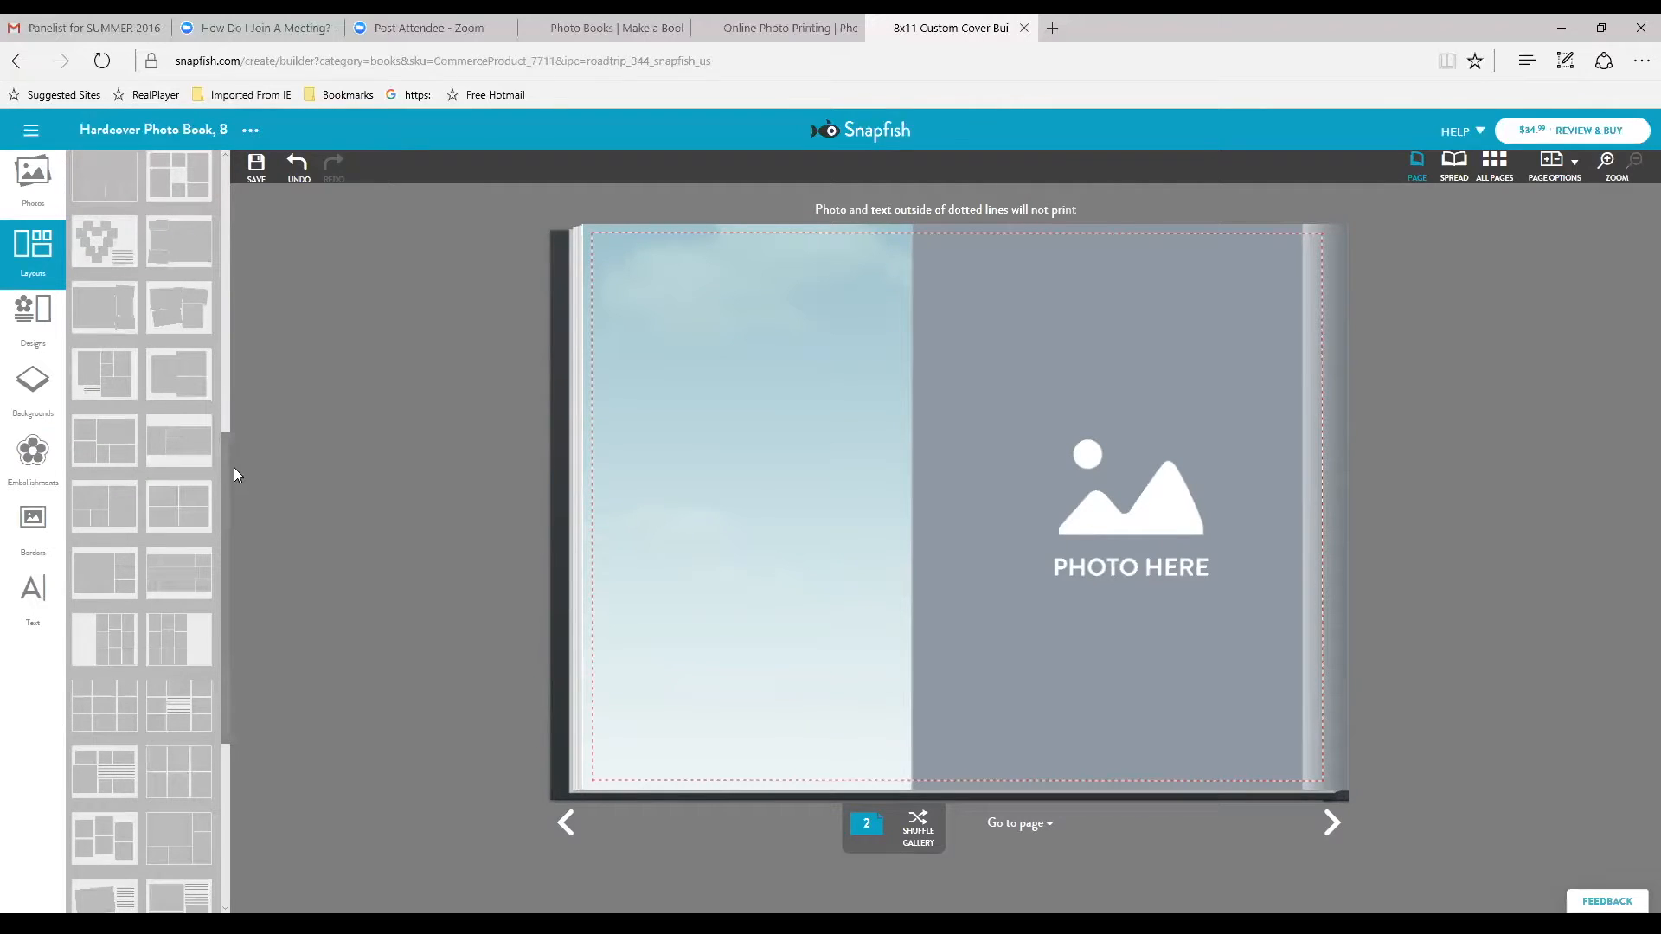
pyautogui.moveTo(224, 493); pyautogui.dragTo(268, 408)
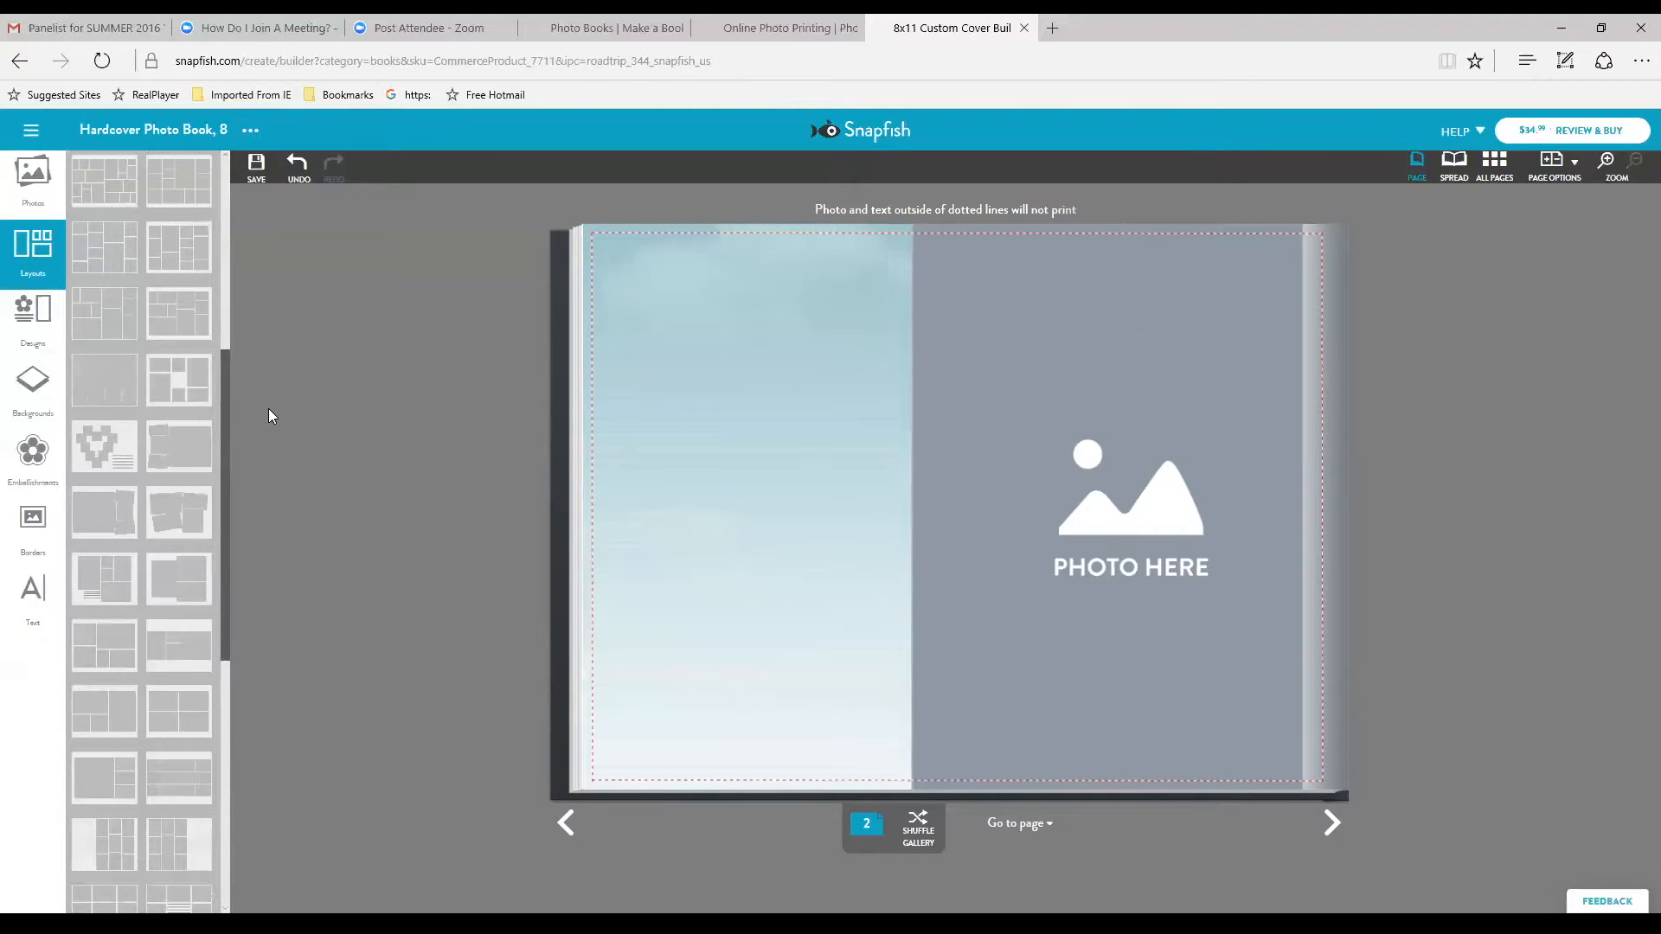
pyautogui.click(185, 515)
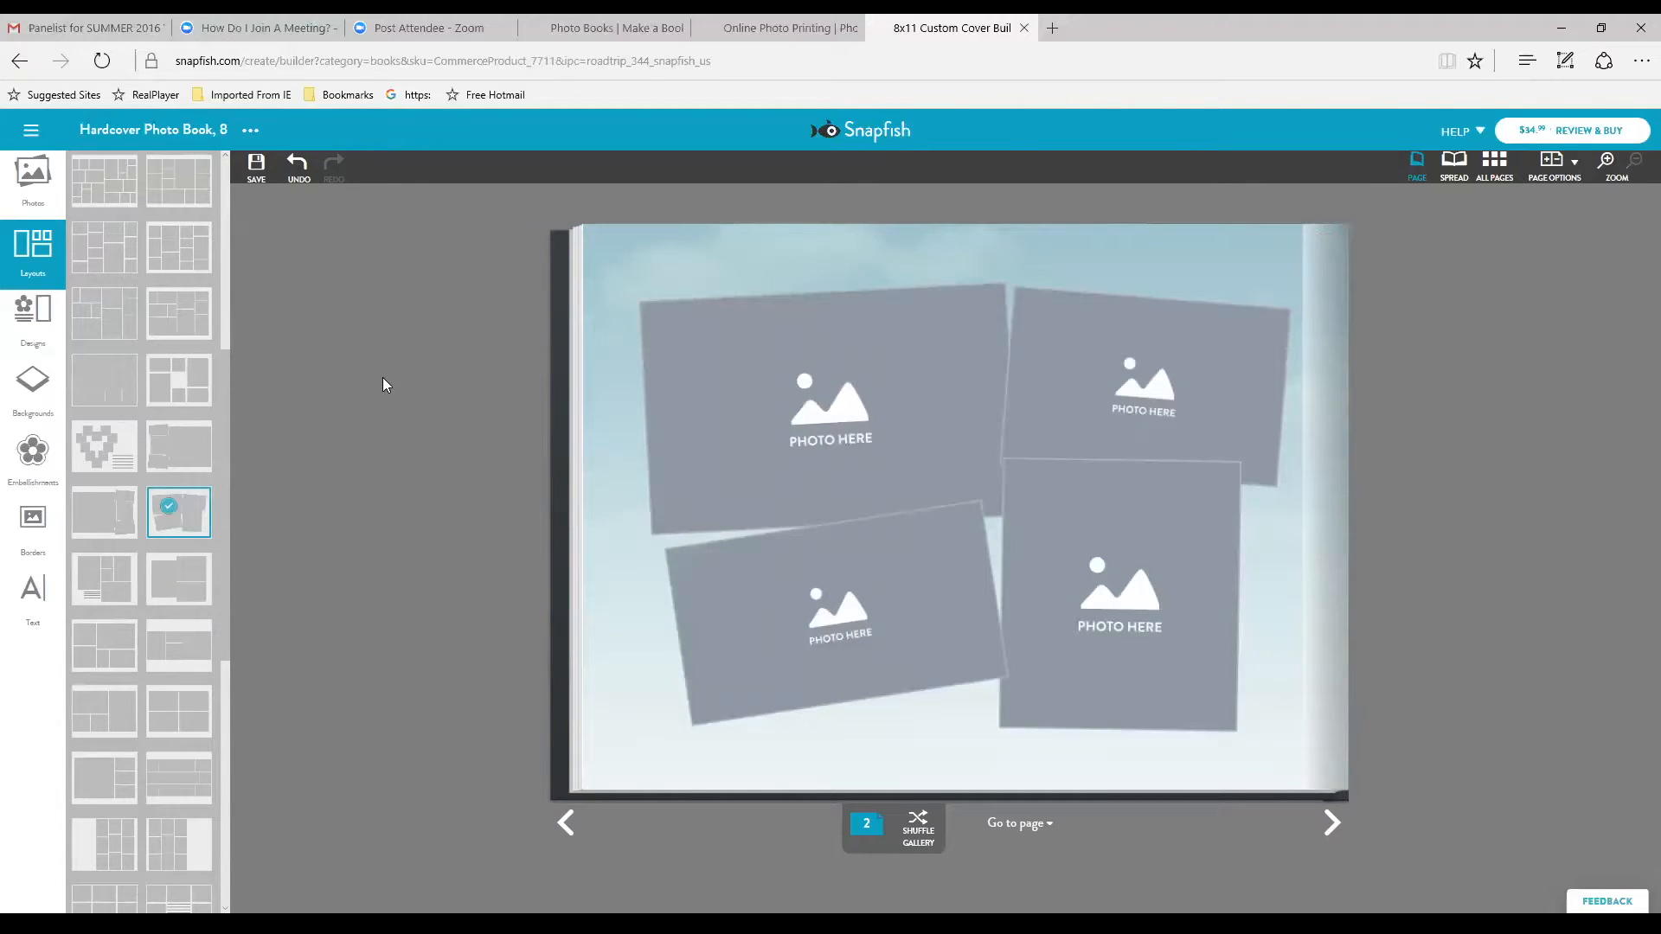
# Fill page 2's four frames with the bison close-up, the brown calf, the bison on the road with the red car, and the traffic line.
pyautogui.click(27, 181)
pyautogui.moveTo(223, 538); pyautogui.dragTo(239, 327)
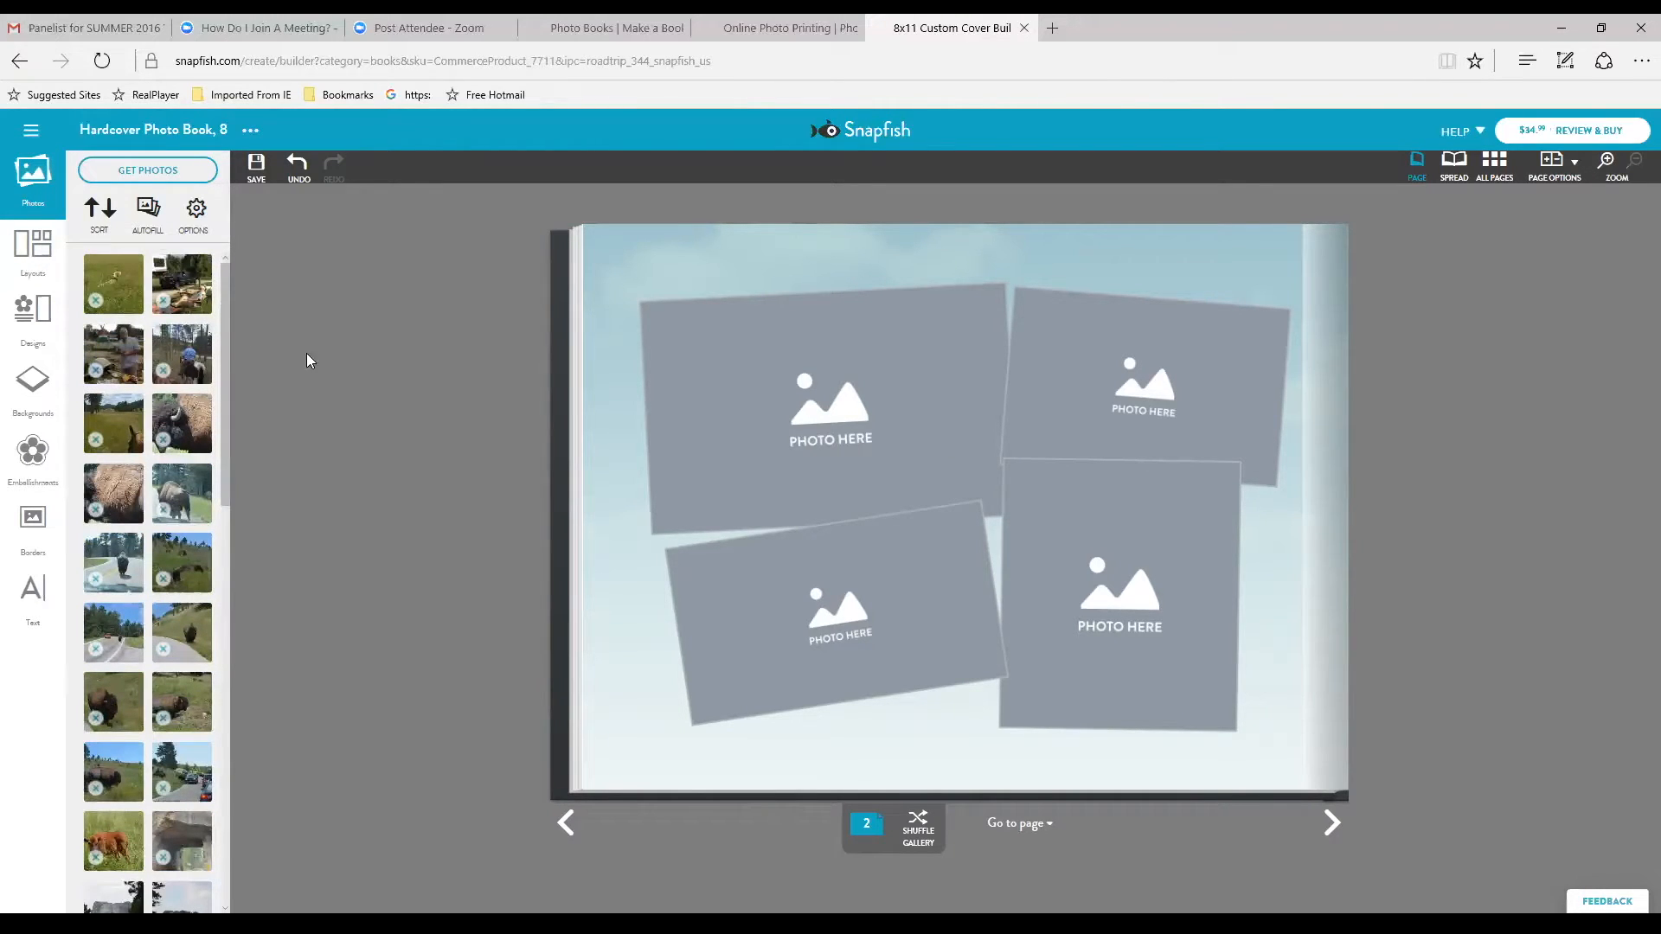
pyautogui.moveTo(186, 429); pyautogui.dragTo(828, 451)
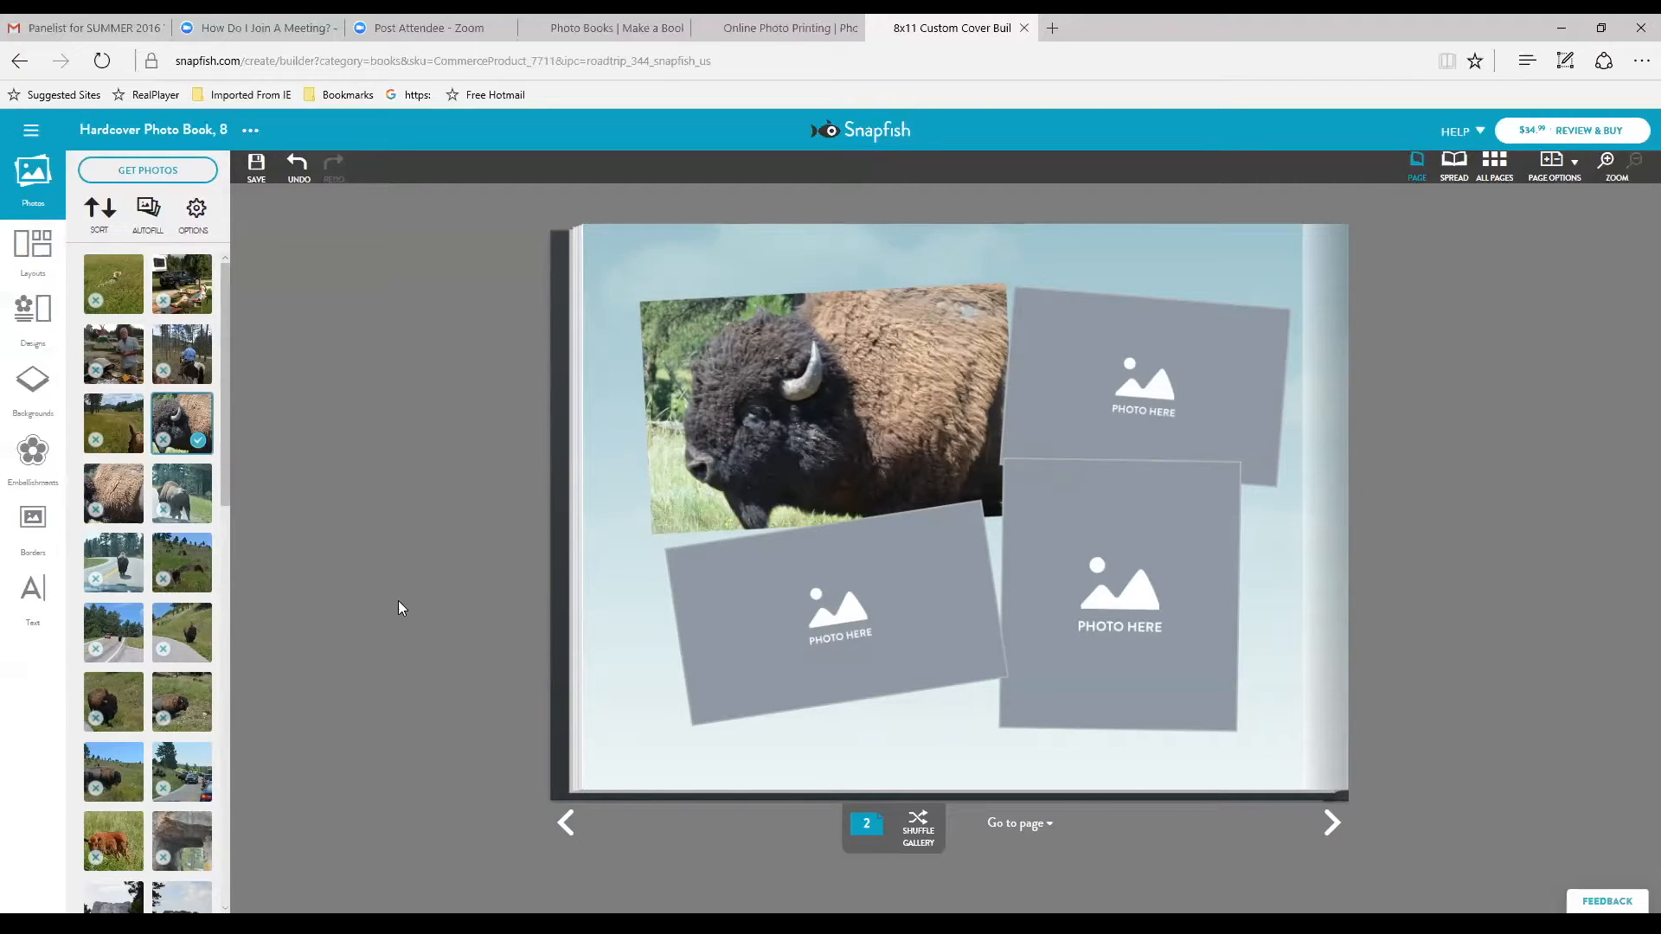
pyautogui.moveTo(113, 841); pyautogui.dragTo(1141, 408)
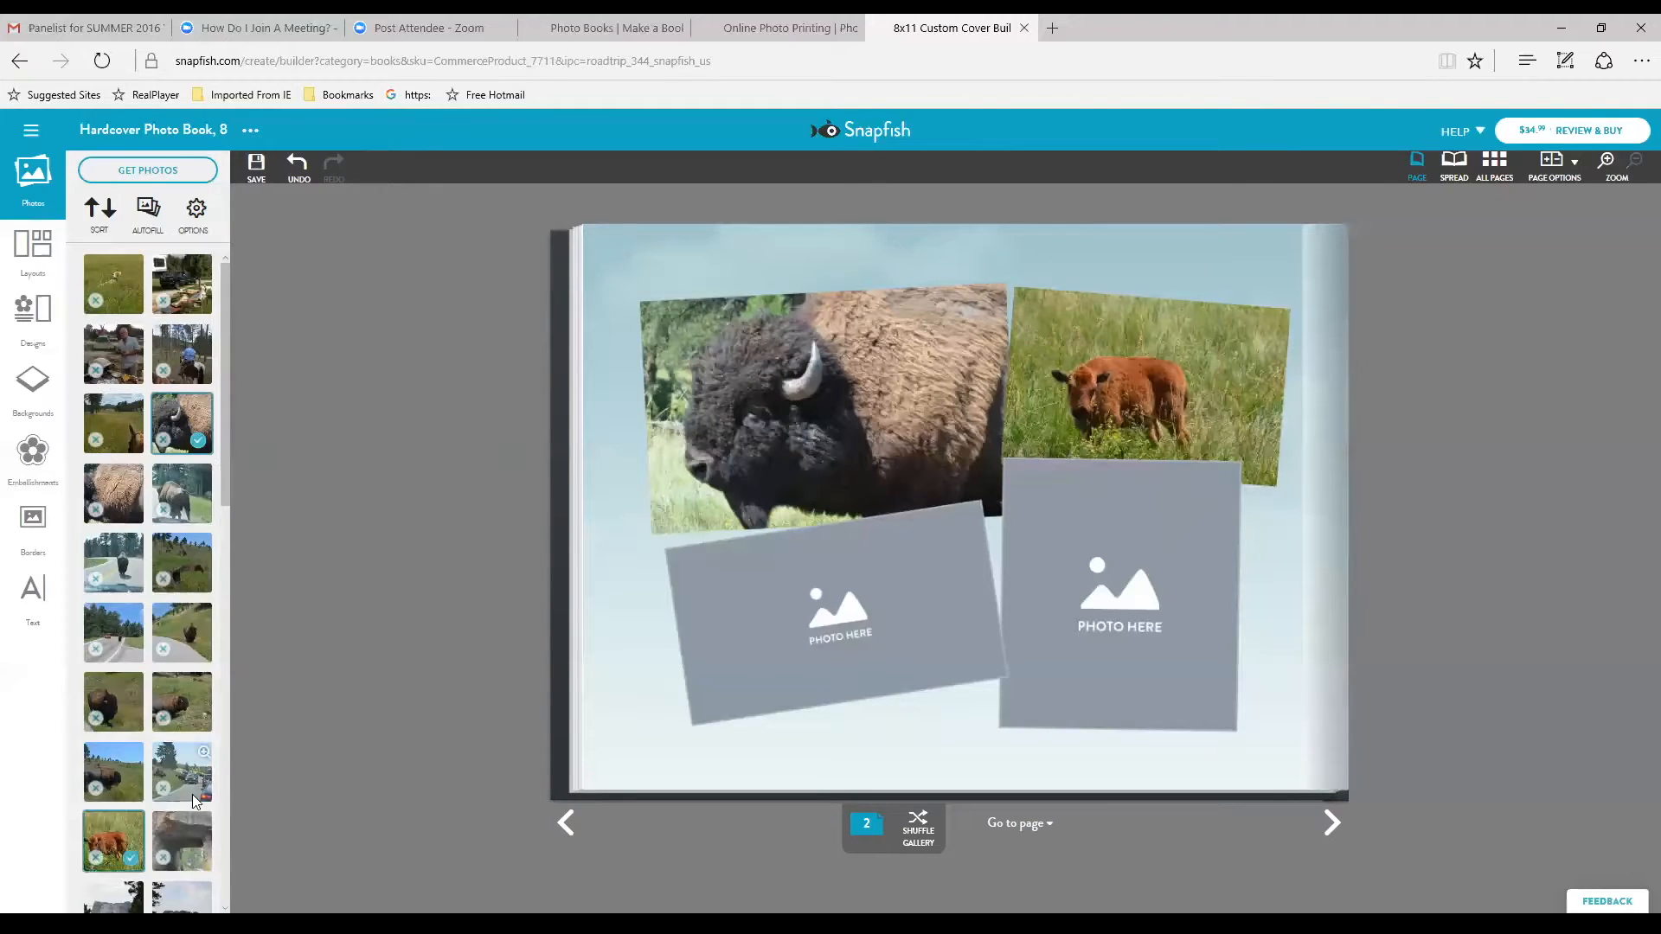
pyautogui.moveTo(114, 631); pyautogui.dragTo(1103, 616)
pyautogui.moveTo(186, 779); pyautogui.dragTo(857, 625)
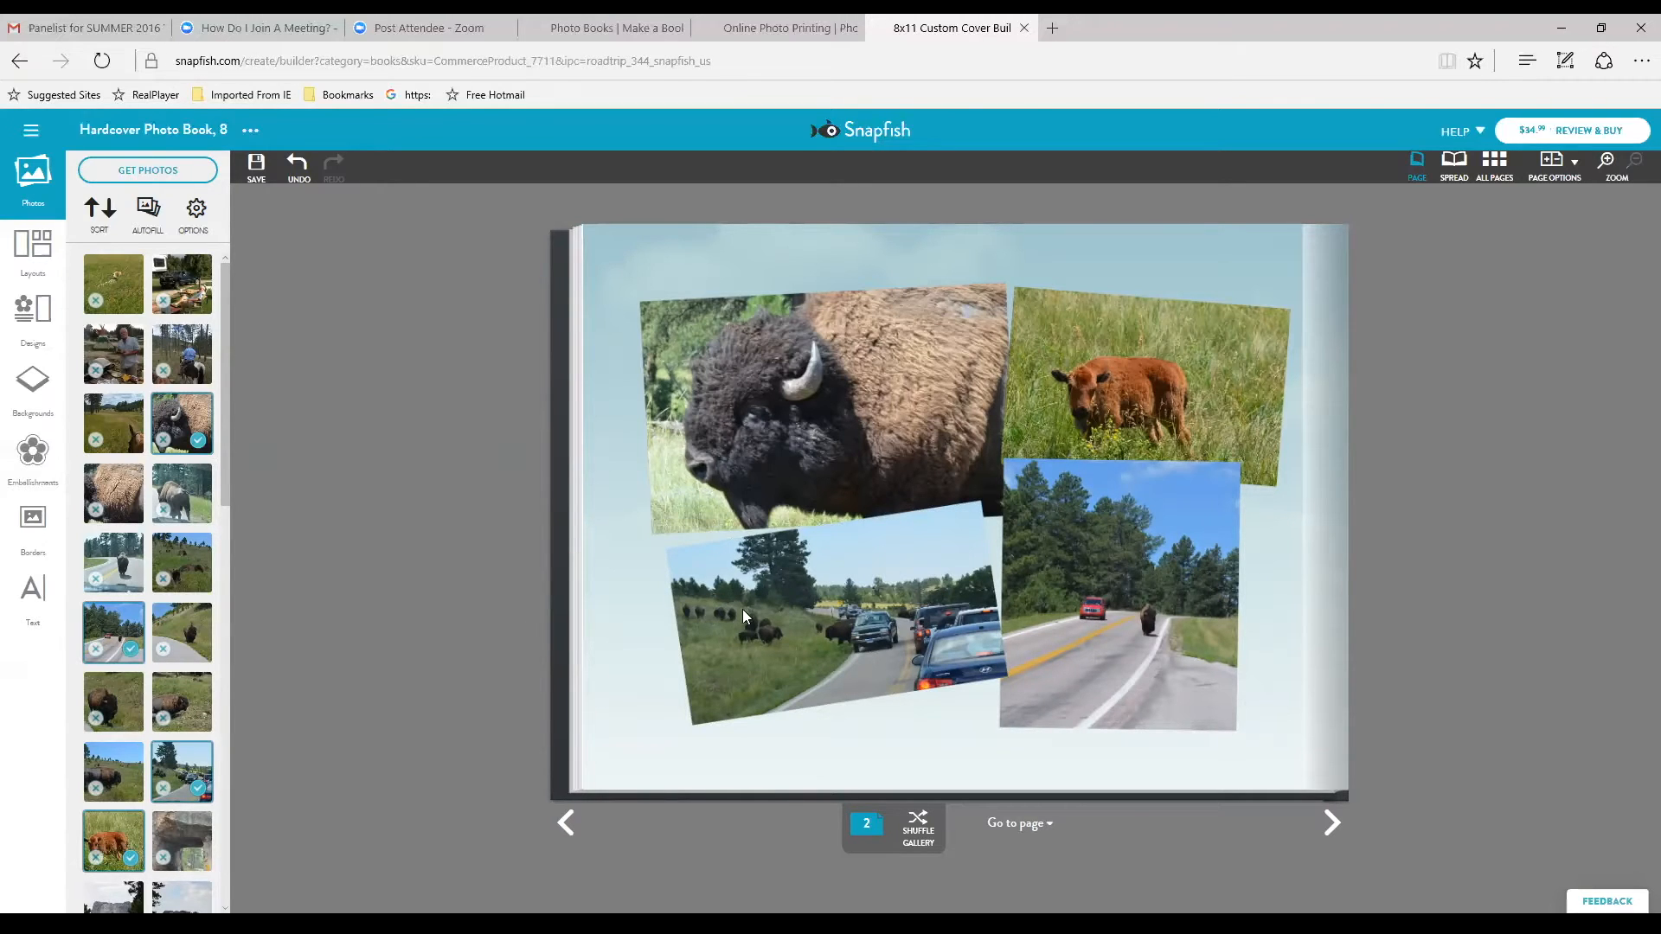
# Zoom in on the picture of the bison walking on the road, then shift its frame outward and tilt it clockwise.
pyautogui.click(1118, 639)
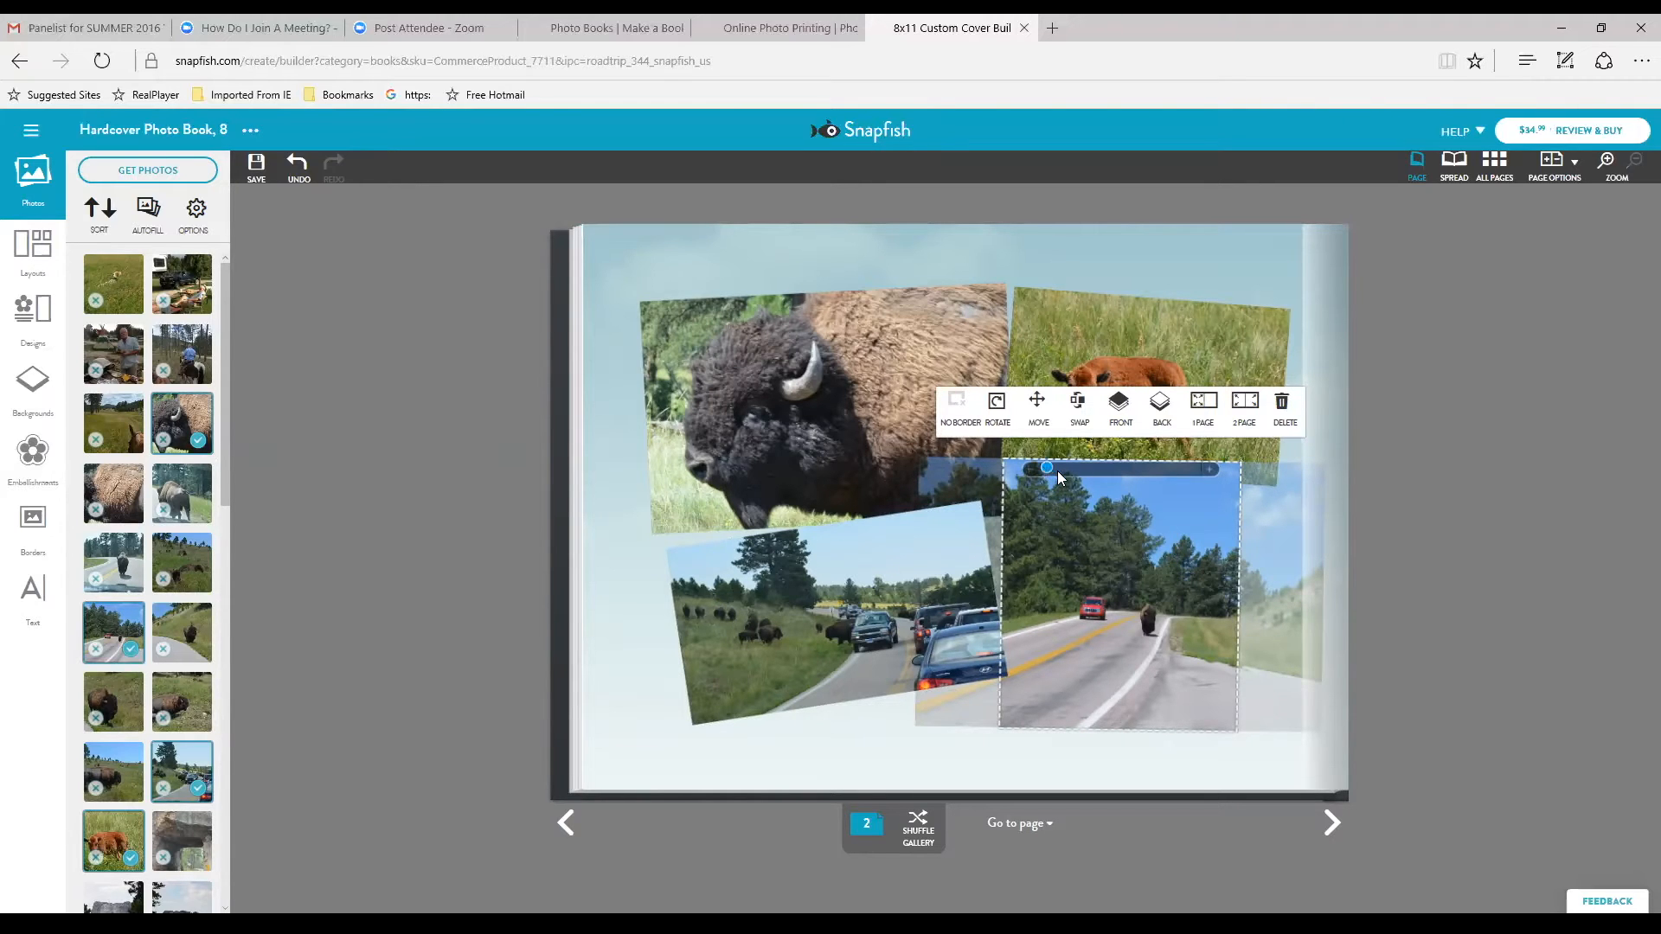
pyautogui.moveTo(1079, 474); pyautogui.dragTo(1092, 474)
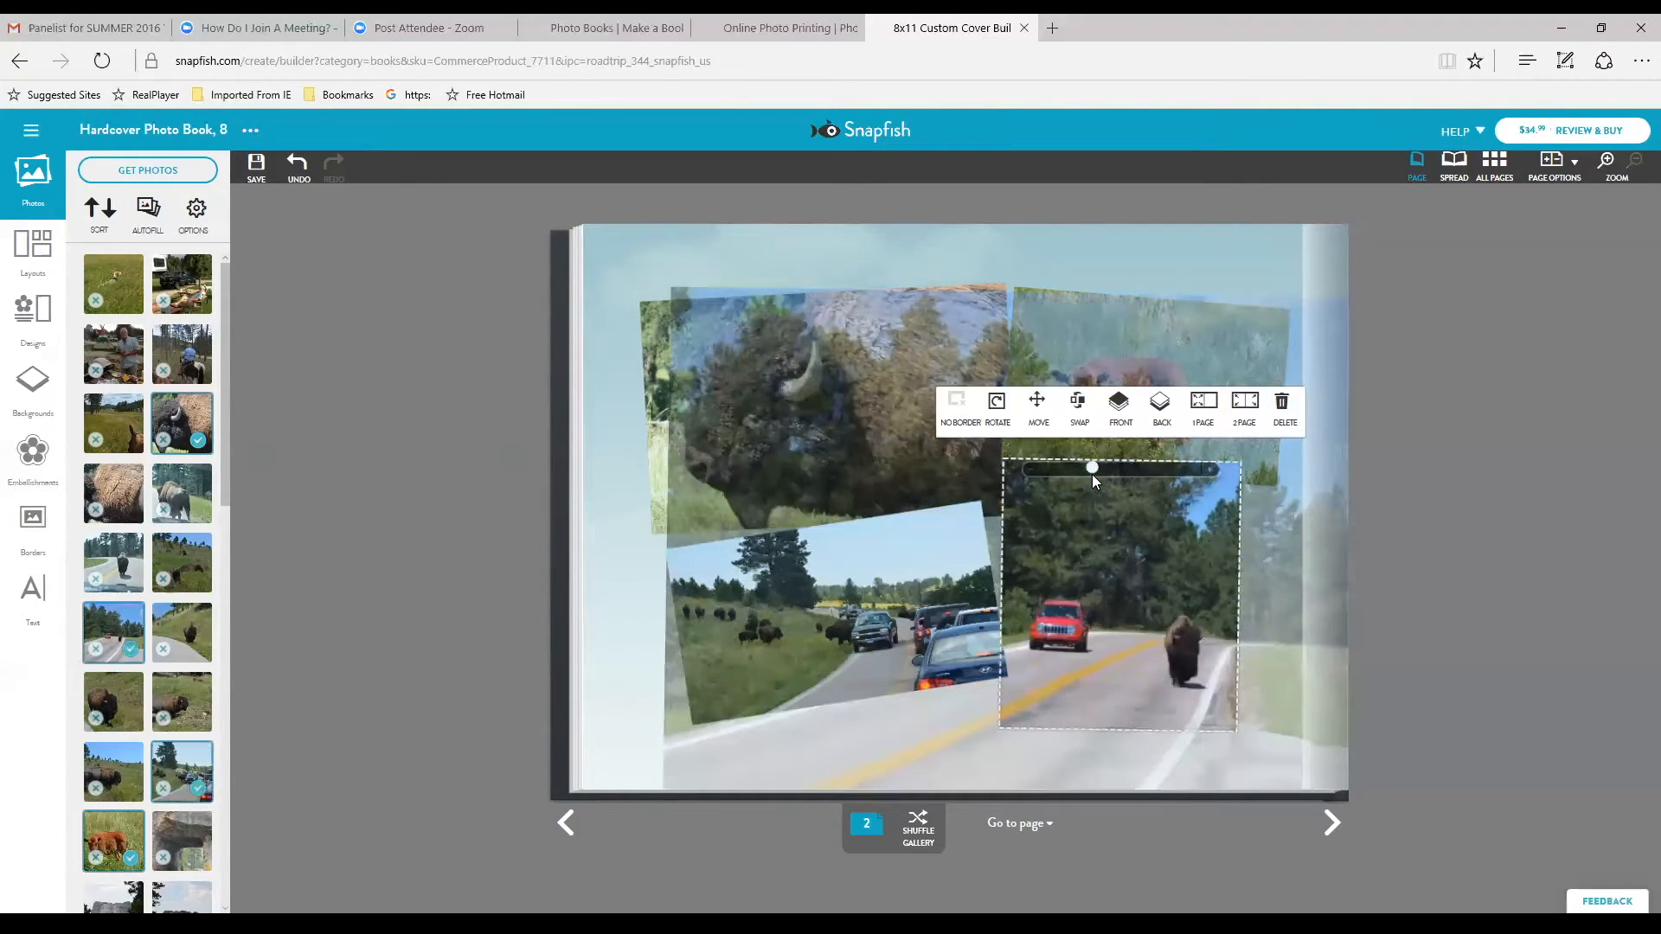
pyautogui.click(1125, 531)
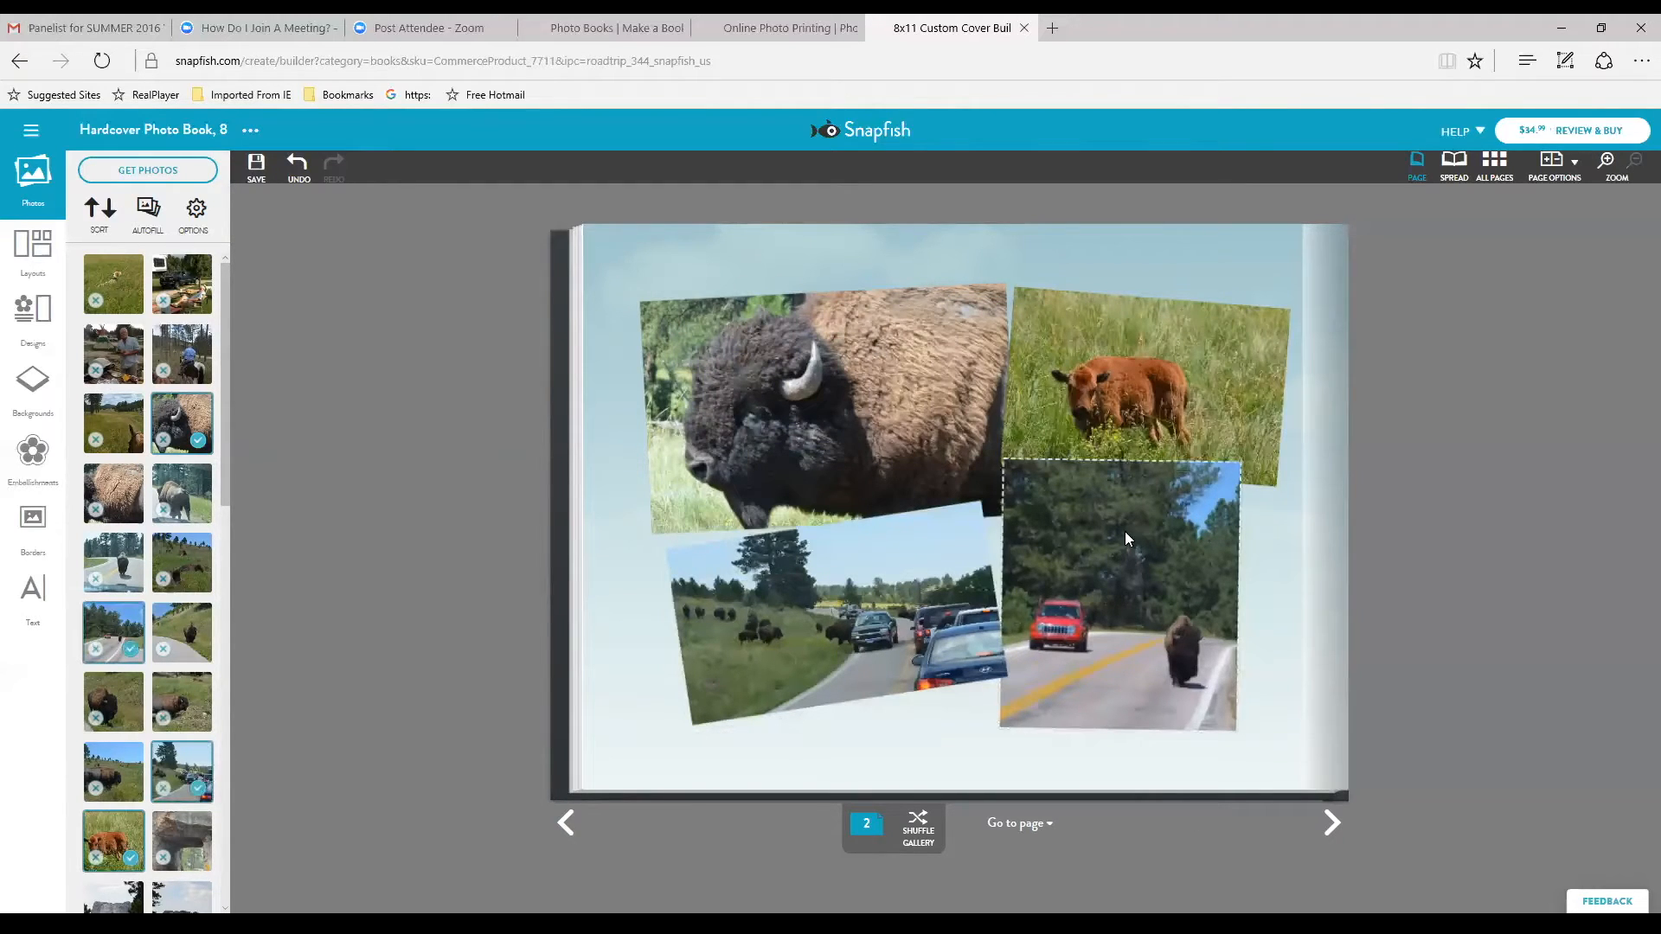
pyautogui.moveTo(1188, 500); pyautogui.dragTo(1219, 512)
pyautogui.moveTo(1143, 774); pyautogui.dragTo(1127, 772)
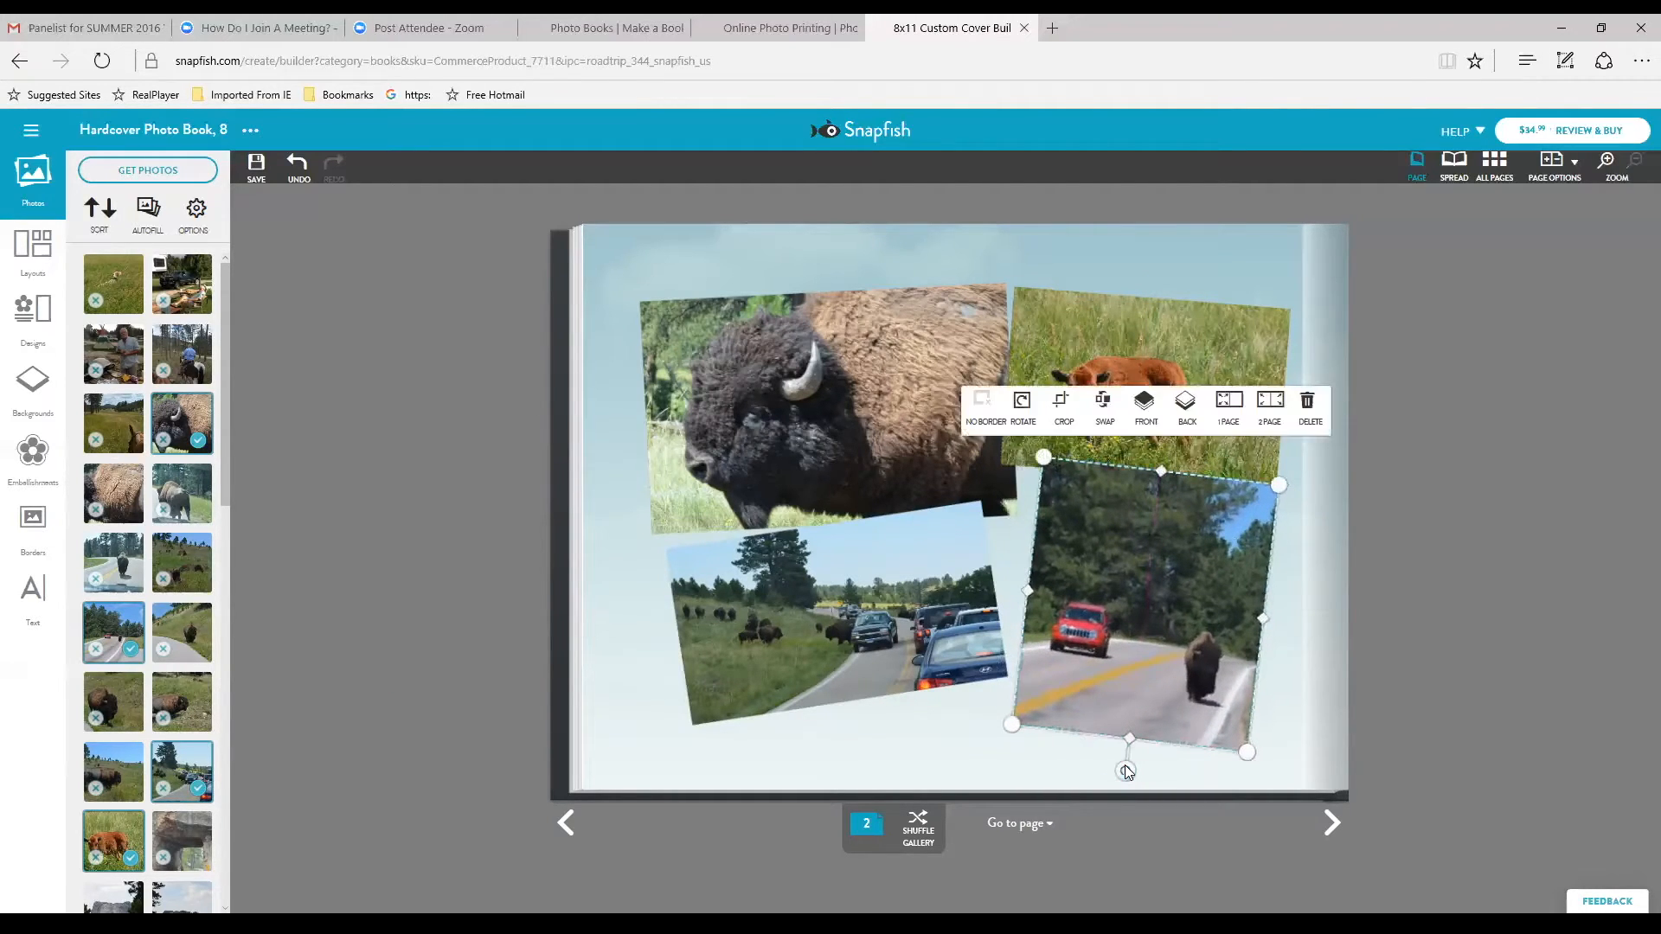
pyautogui.click(1154, 846)
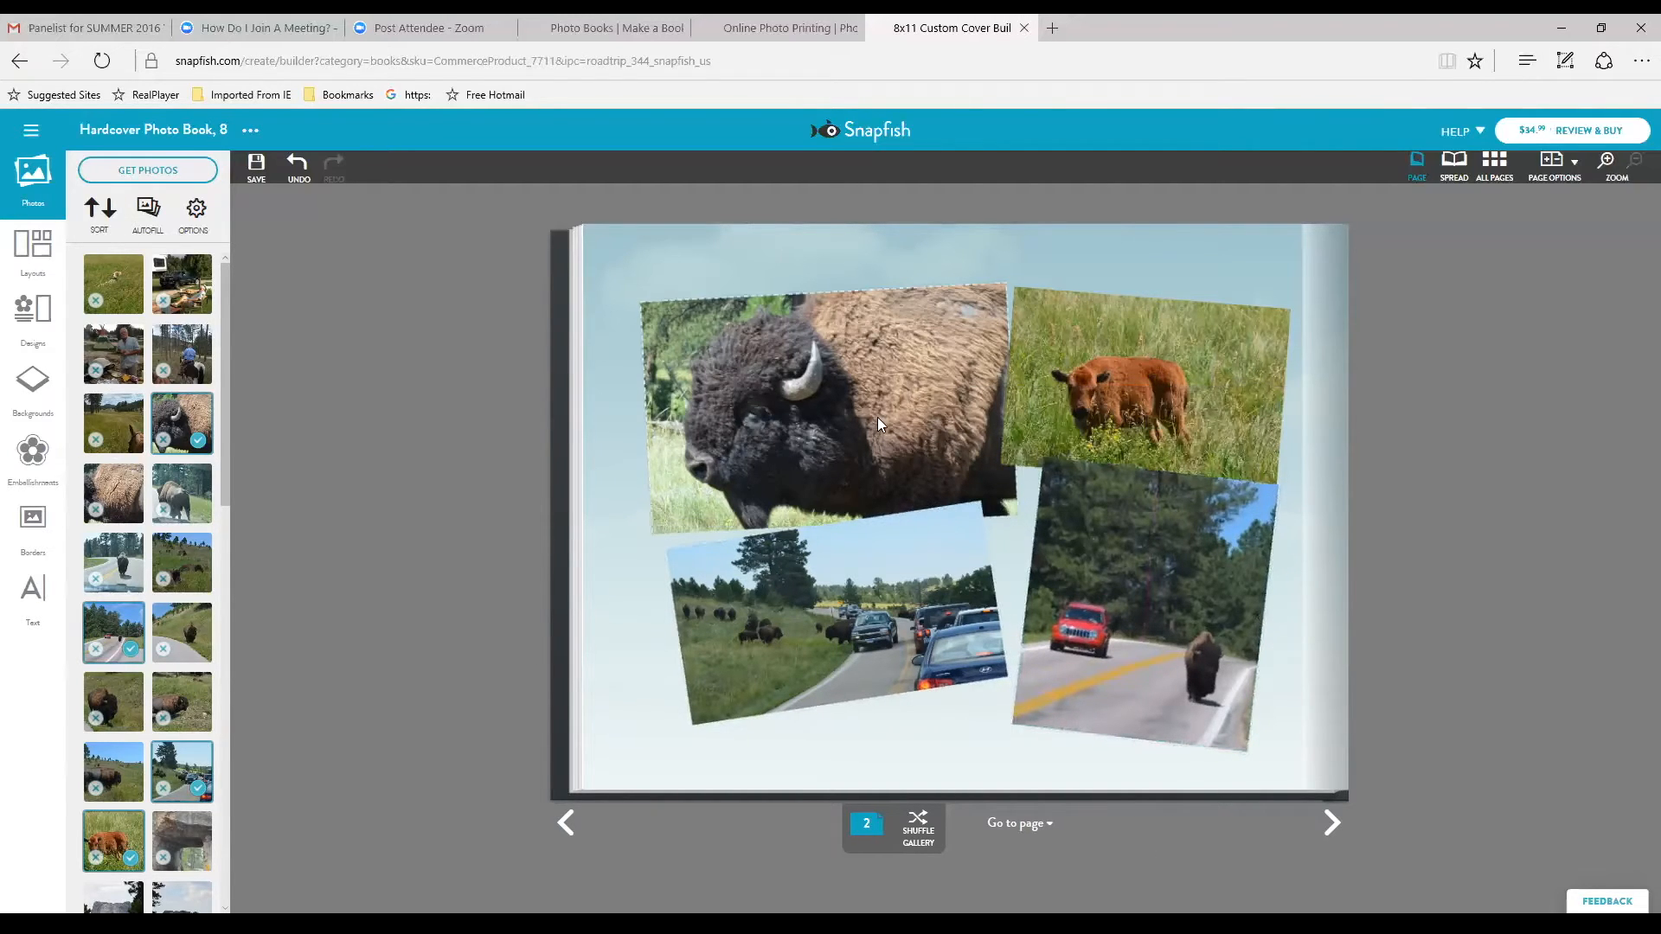
# Move the bison close-up slightly up and toward the page's outer left edge, and adjust the picture's position within its frame.
pyautogui.click(846, 417)
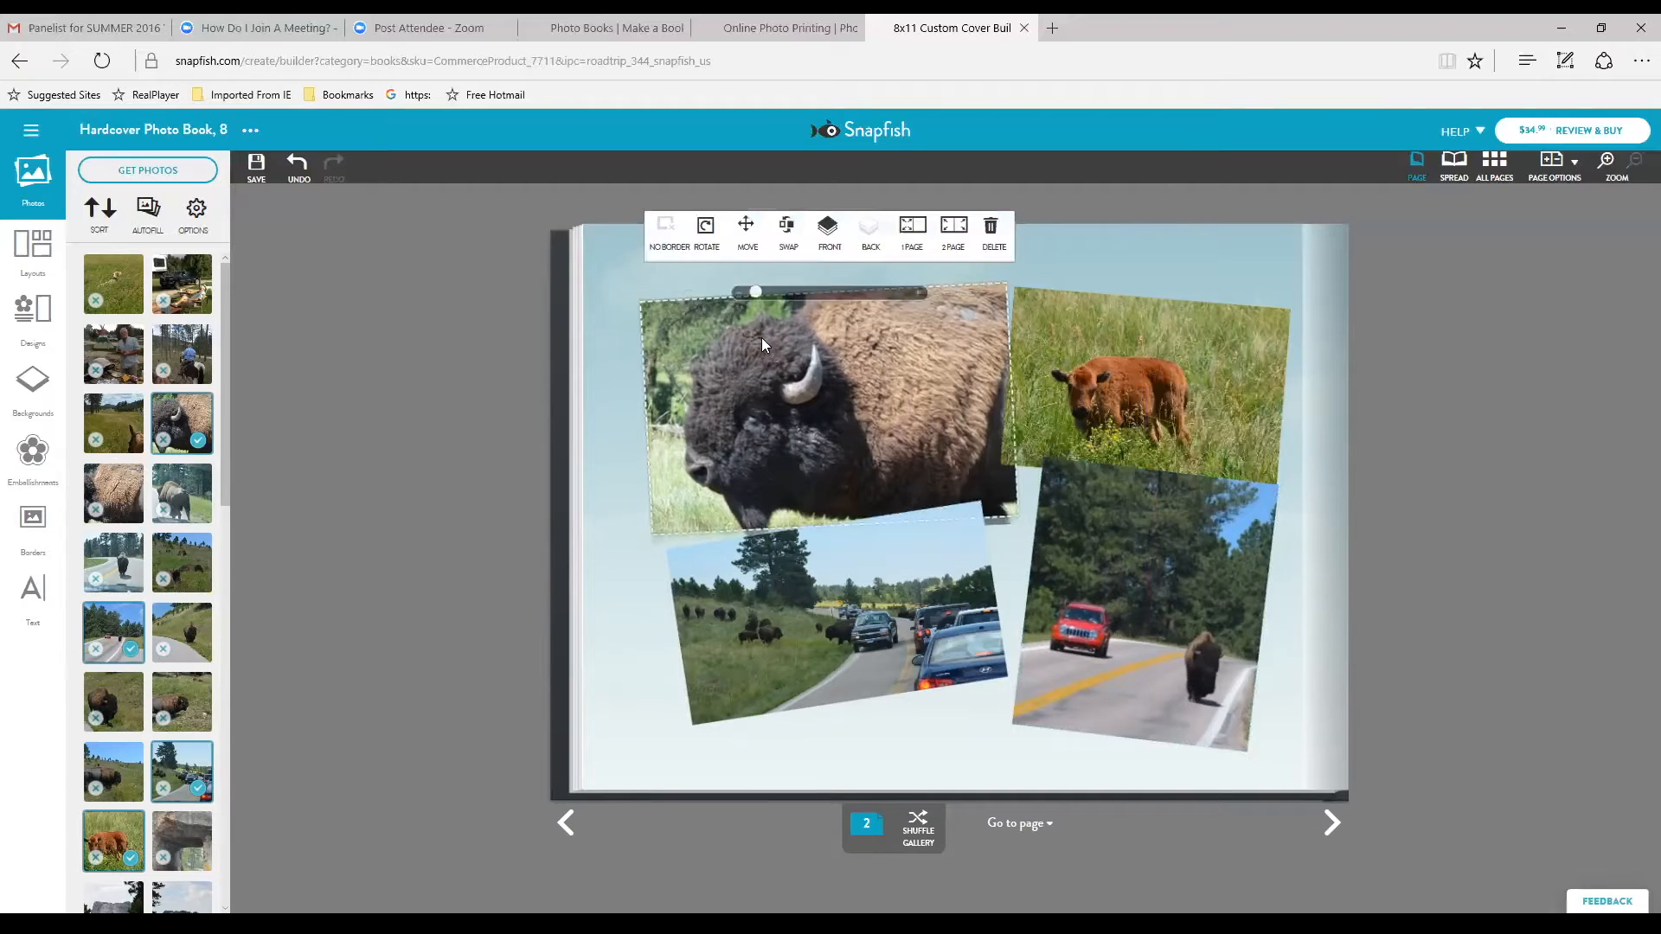
pyautogui.moveTo(792, 360)
pyautogui.mouseDown()
pyautogui.moveTo(762, 358)
pyautogui.moveTo(776, 362)
pyautogui.mouseUp()
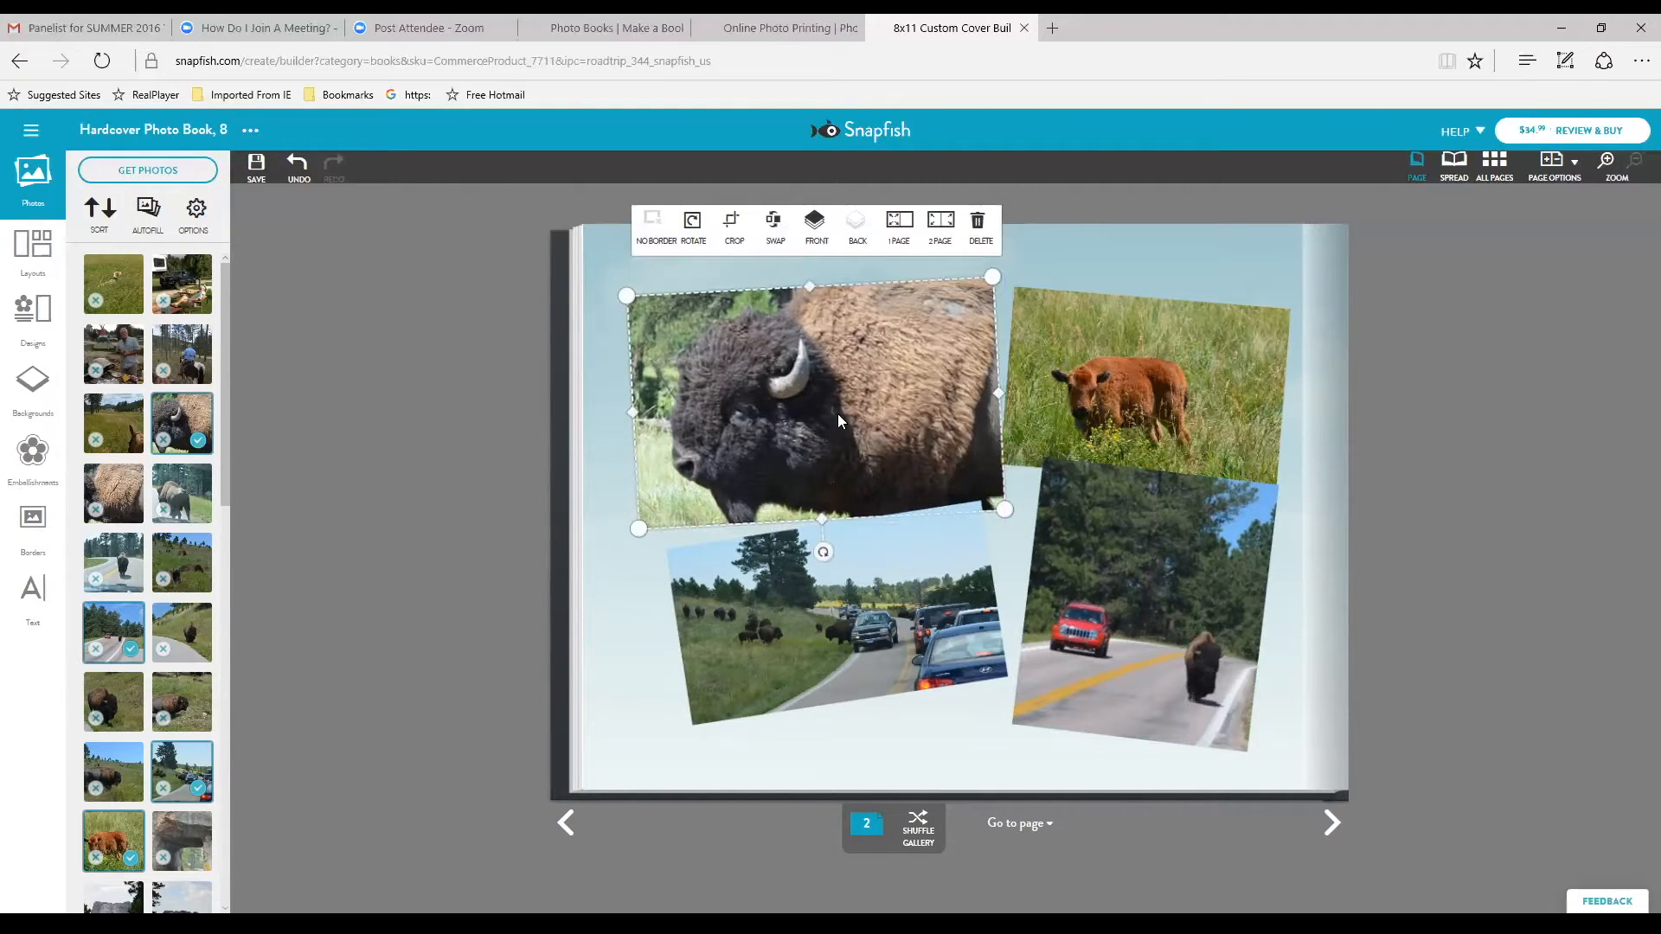
pyautogui.moveTo(853, 390); pyautogui.dragTo(825, 411)
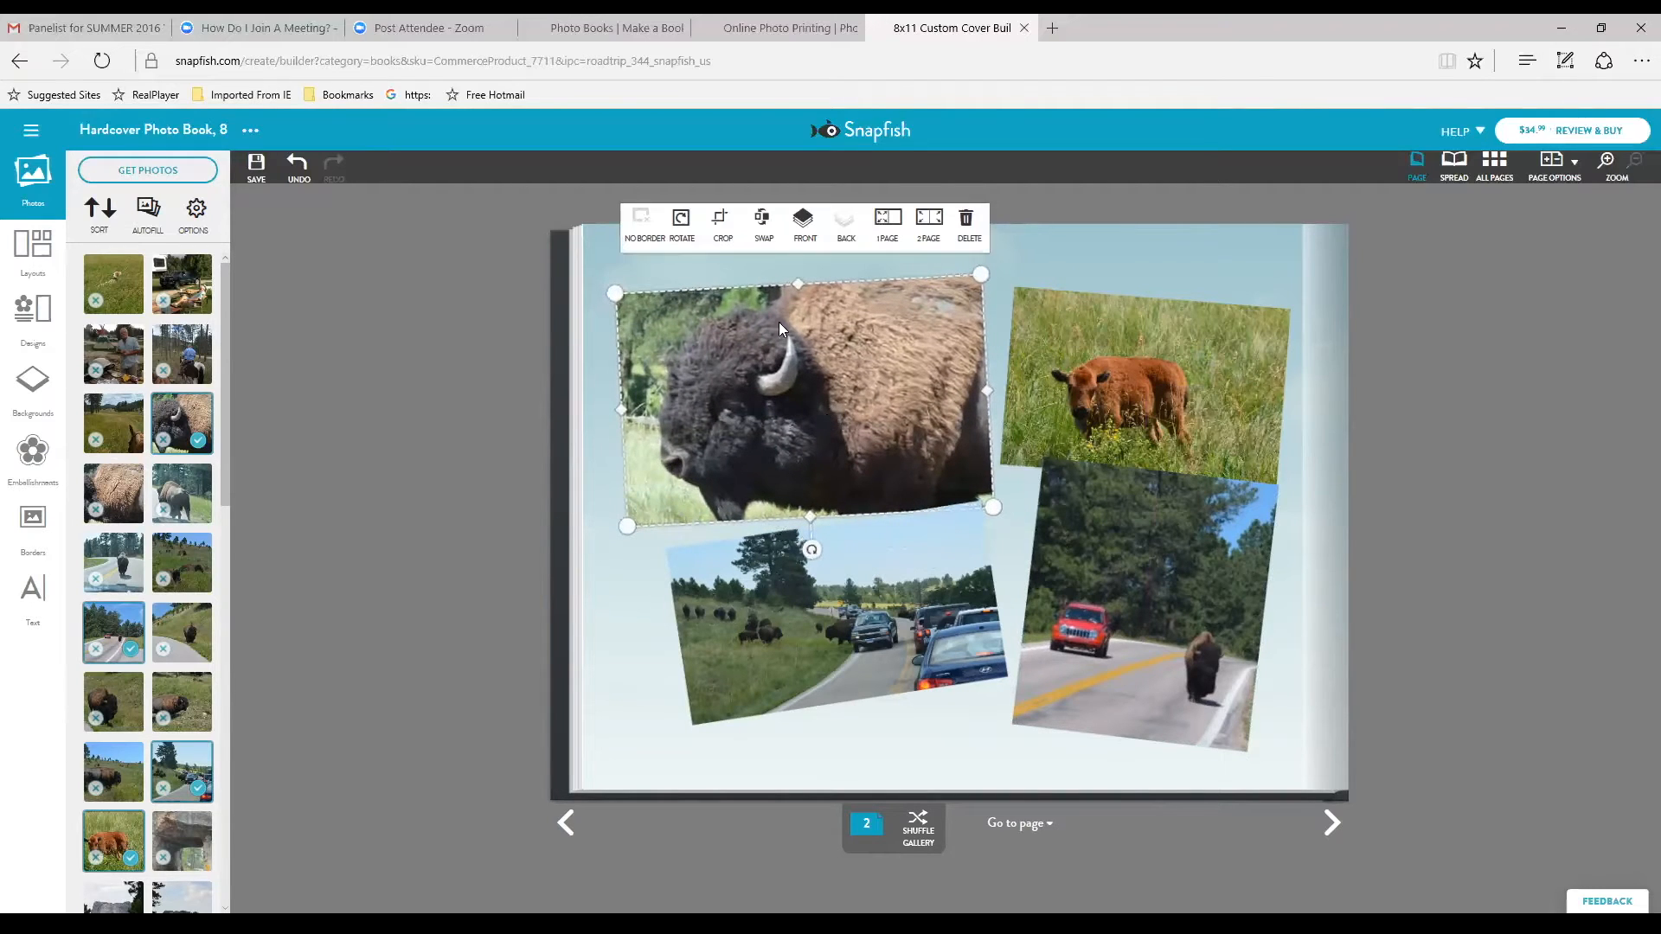
pyautogui.click(1045, 262)
pyautogui.doubleClick(753, 401)
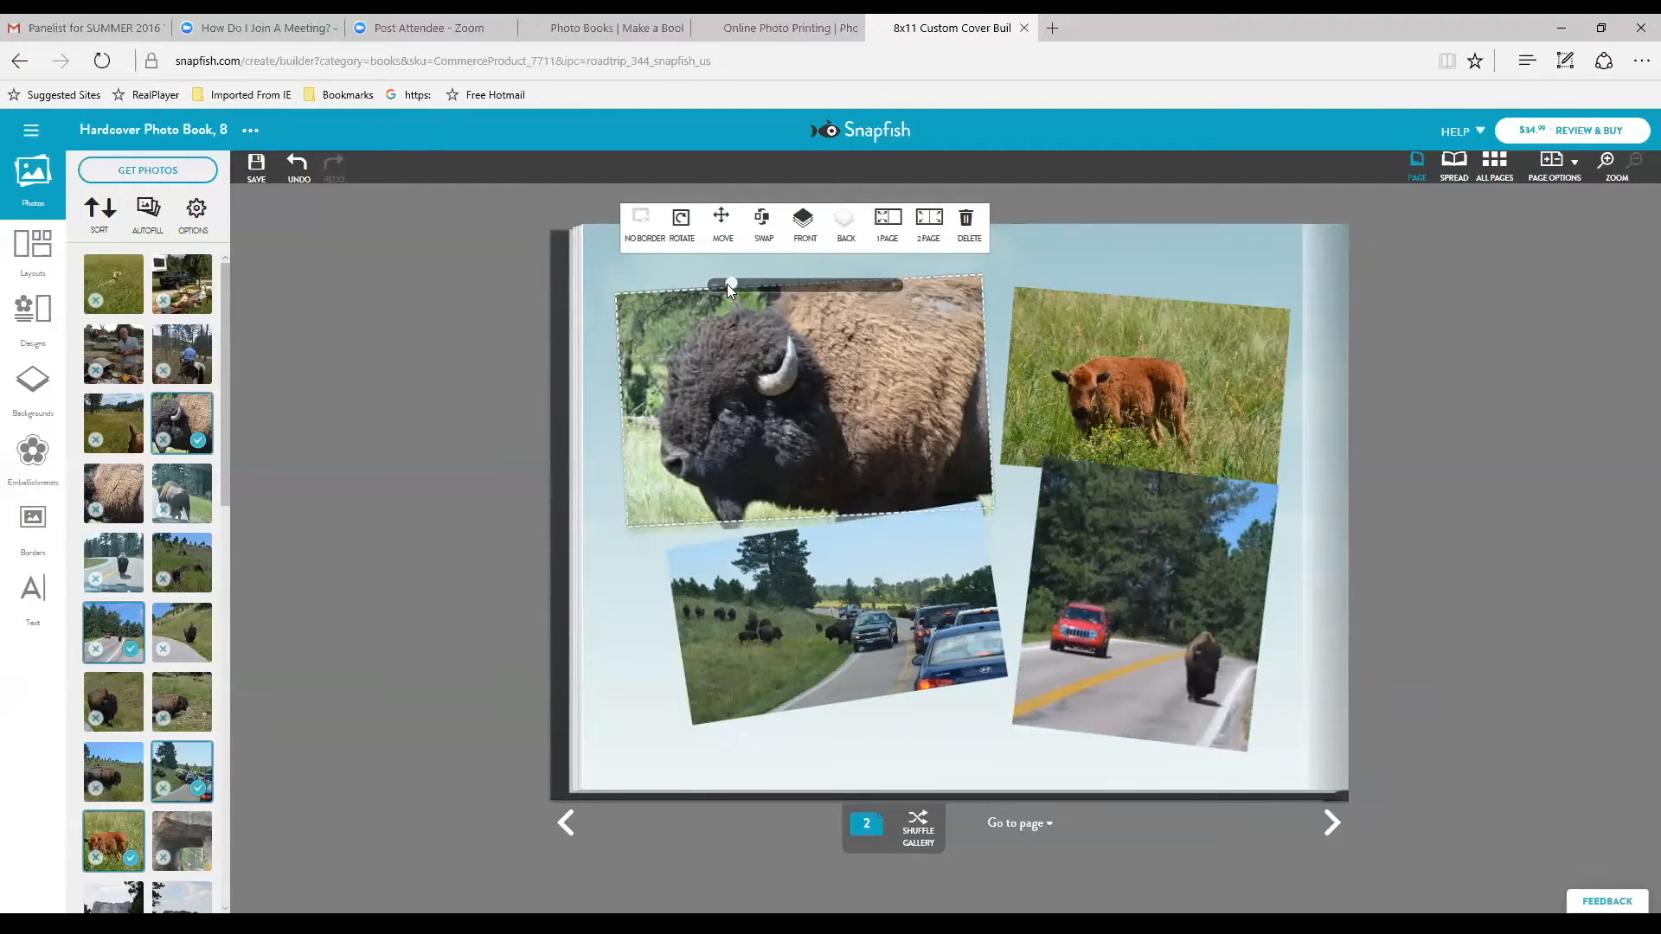
pyautogui.moveTo(787, 386); pyautogui.dragTo(845, 384)
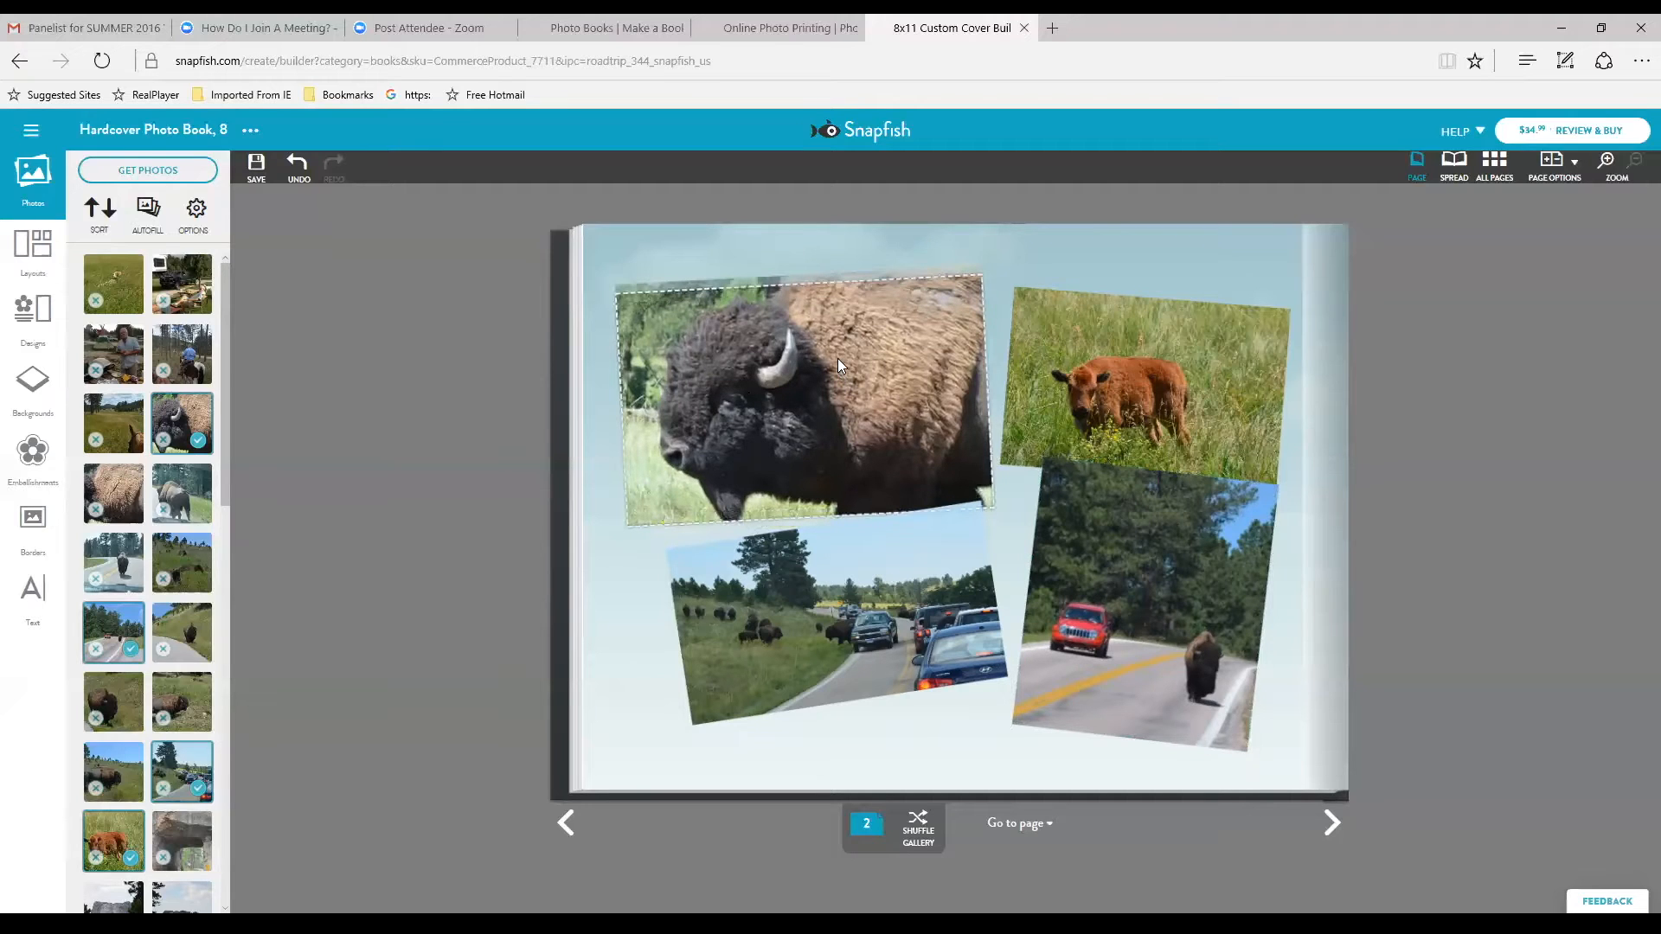
pyautogui.moveTo(835, 354); pyautogui.dragTo(836, 354)
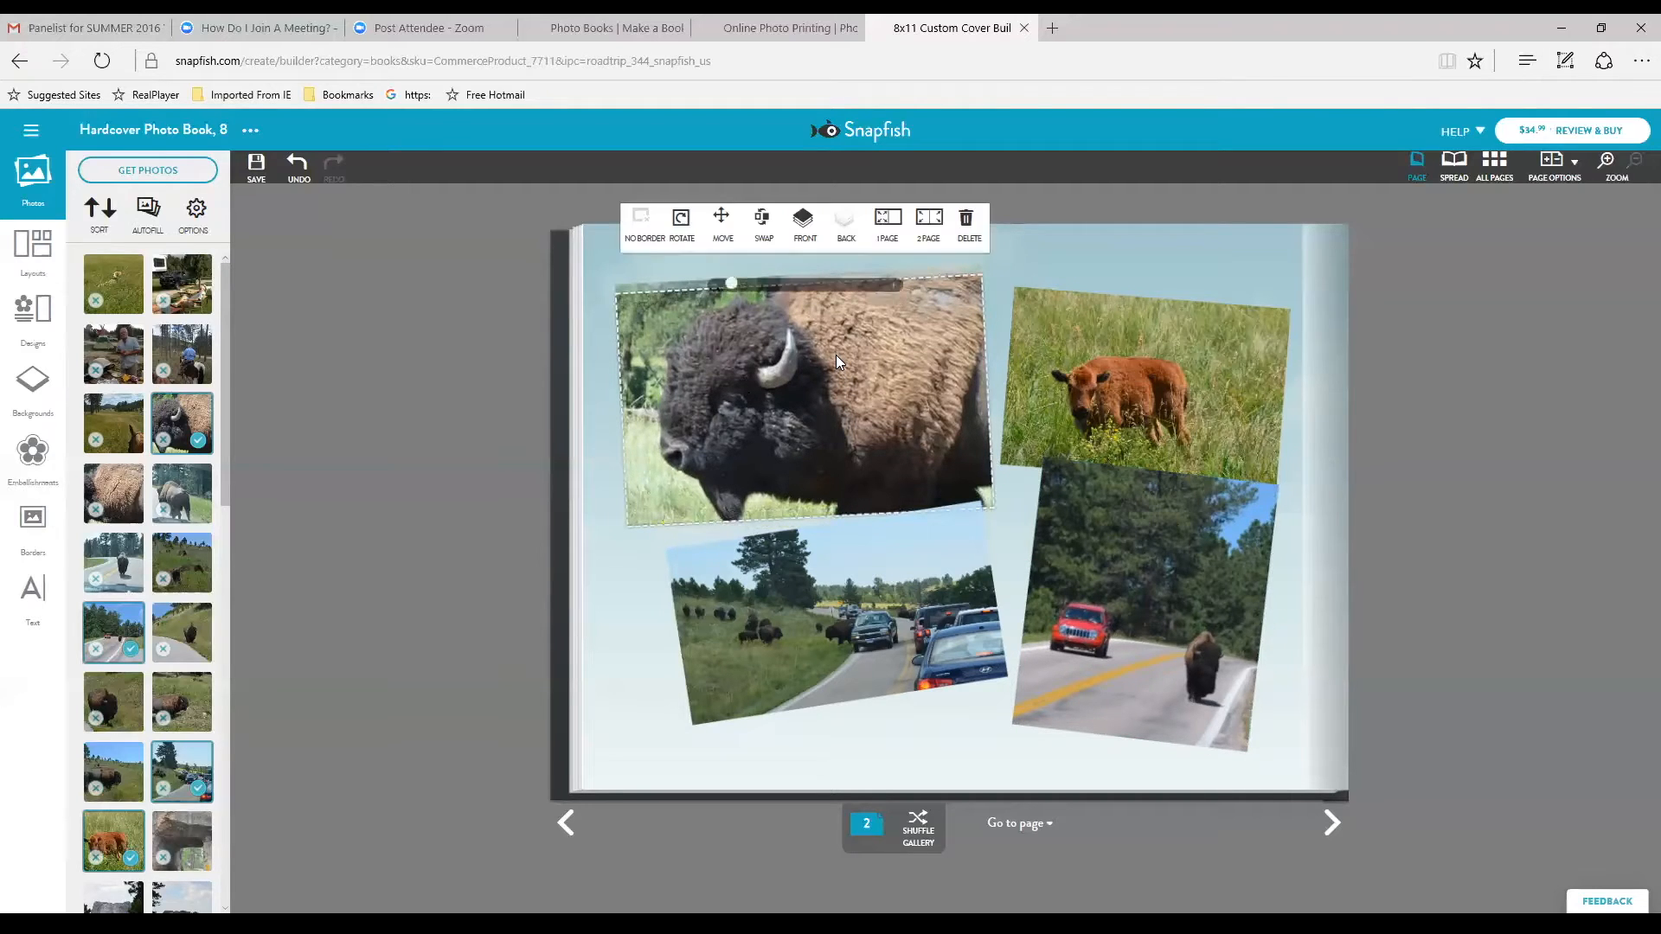
# Reposition the traffic picture within its frame and move the tilted road bison photo slightly down and toward the page's center.
pyautogui.click(840, 591)
pyautogui.moveTo(841, 582); pyautogui.dragTo(822, 594)
pyautogui.moveTo(1168, 542)
pyautogui.mouseDown()
pyautogui.moveTo(1142, 543)
pyautogui.moveTo(1154, 555)
pyautogui.mouseUp()
# Move the brown calf photo up and closer to the bison close-up, aligning their top edges.
pyautogui.click(1134, 354)
pyautogui.moveTo(1126, 355); pyautogui.dragTo(1113, 349)
pyautogui.click(1063, 233)
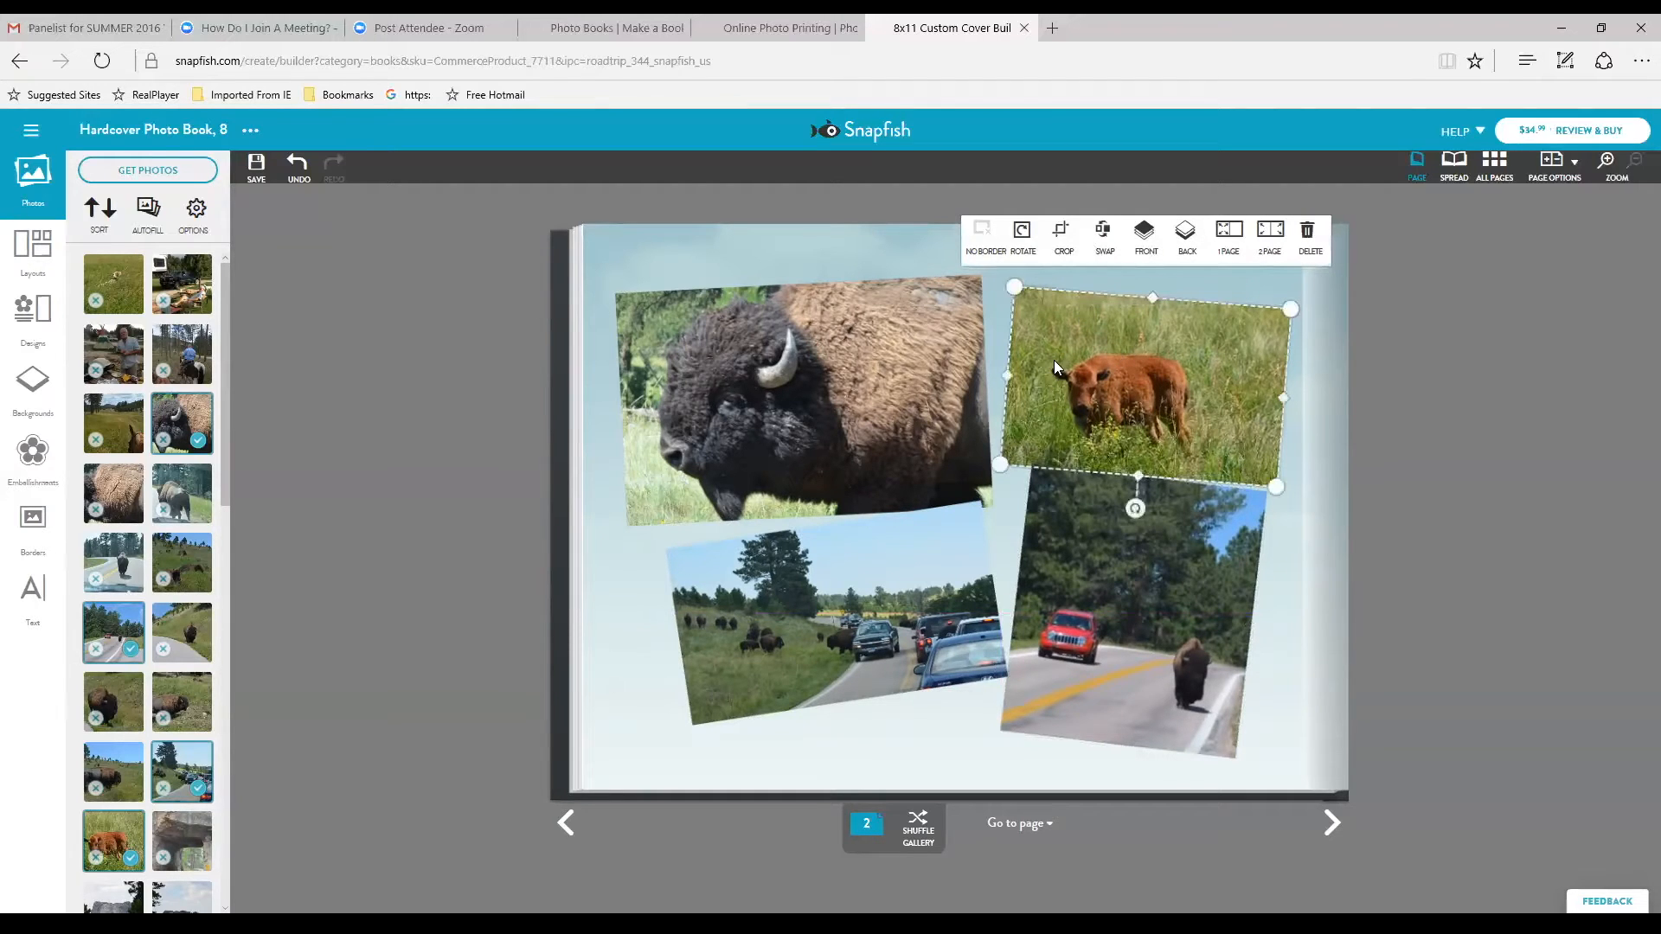
pyautogui.moveTo(1045, 424); pyautogui.dragTo(1036, 410)
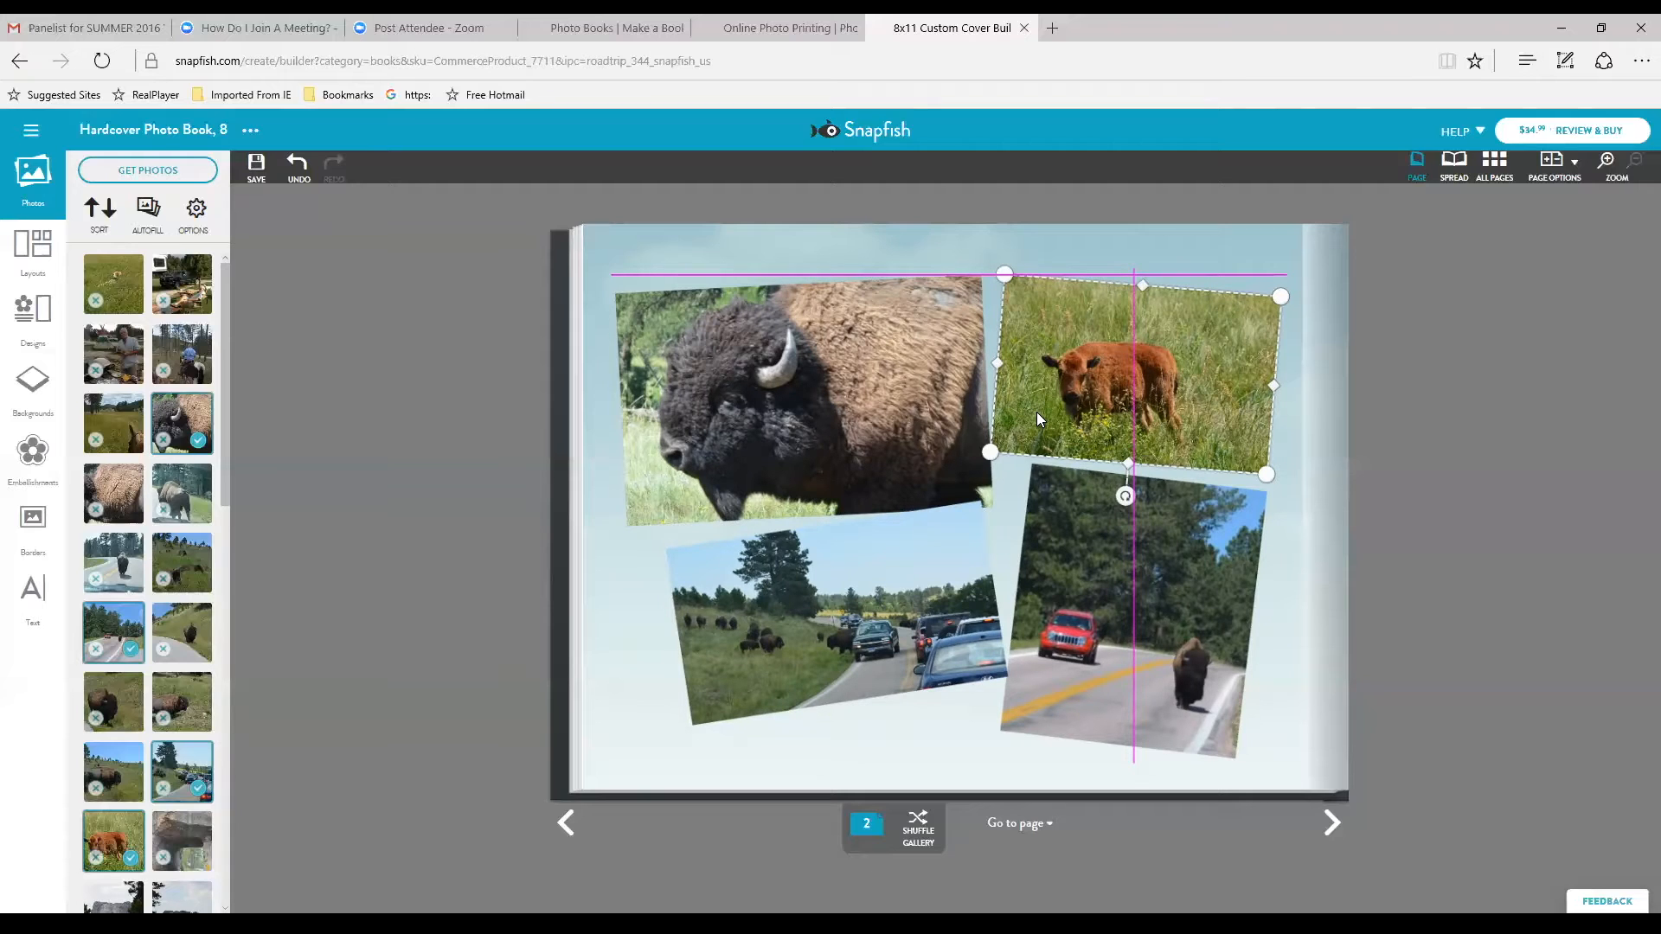
pyautogui.moveTo(1037, 412); pyautogui.dragTo(1036, 411)
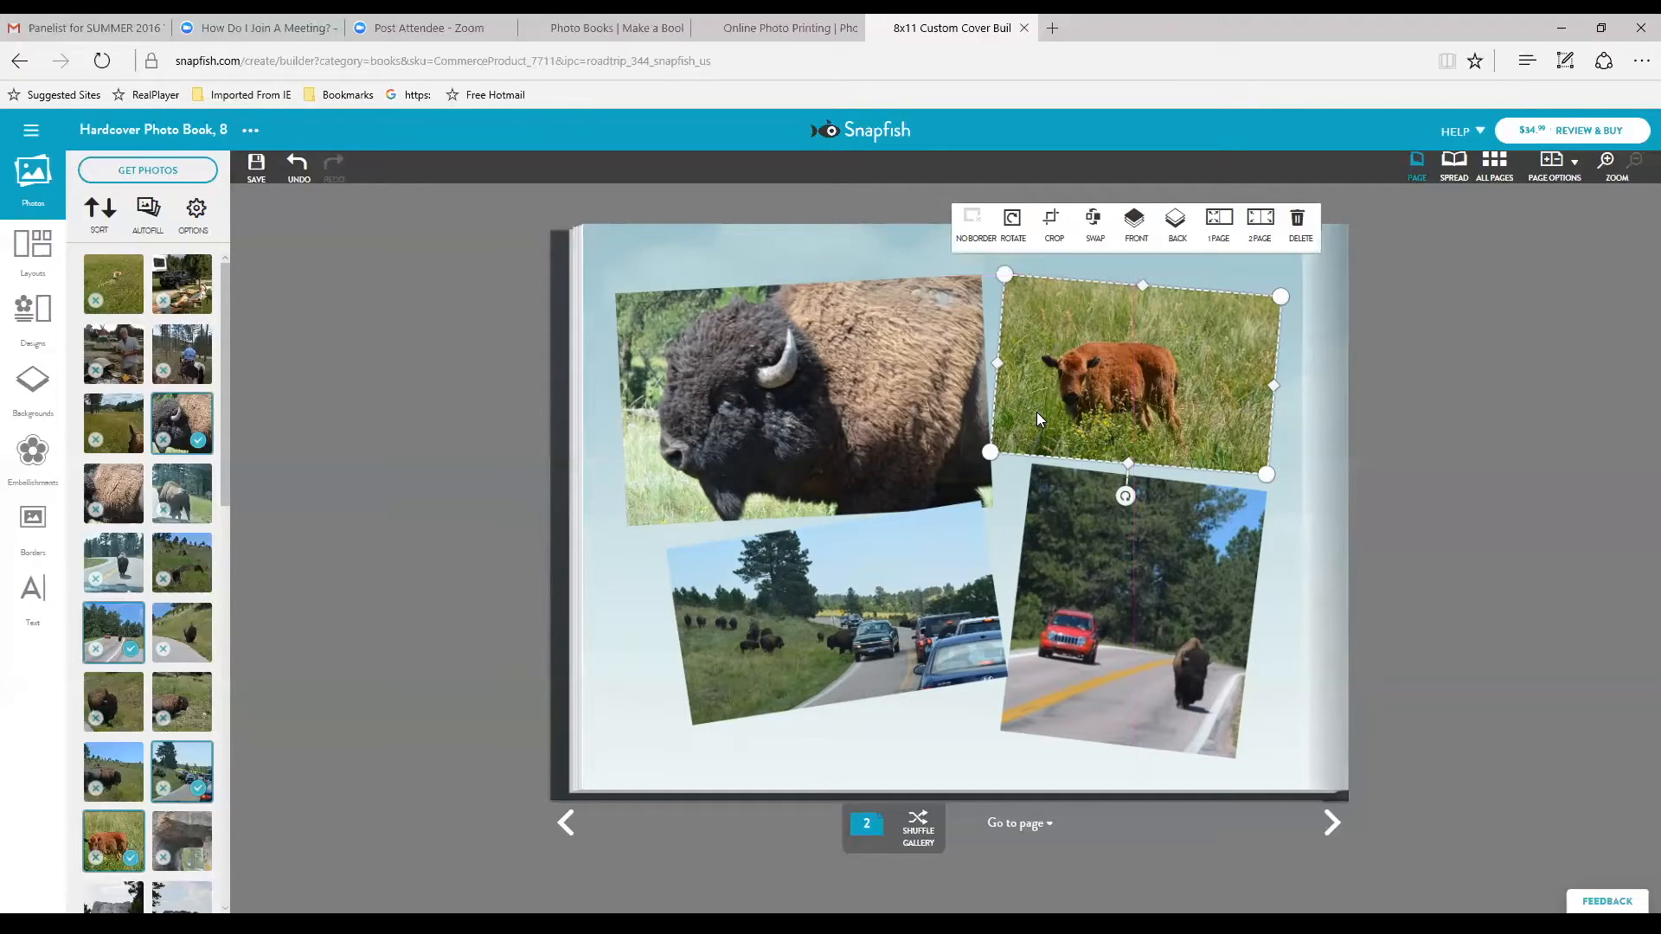
pyautogui.click(396, 516)
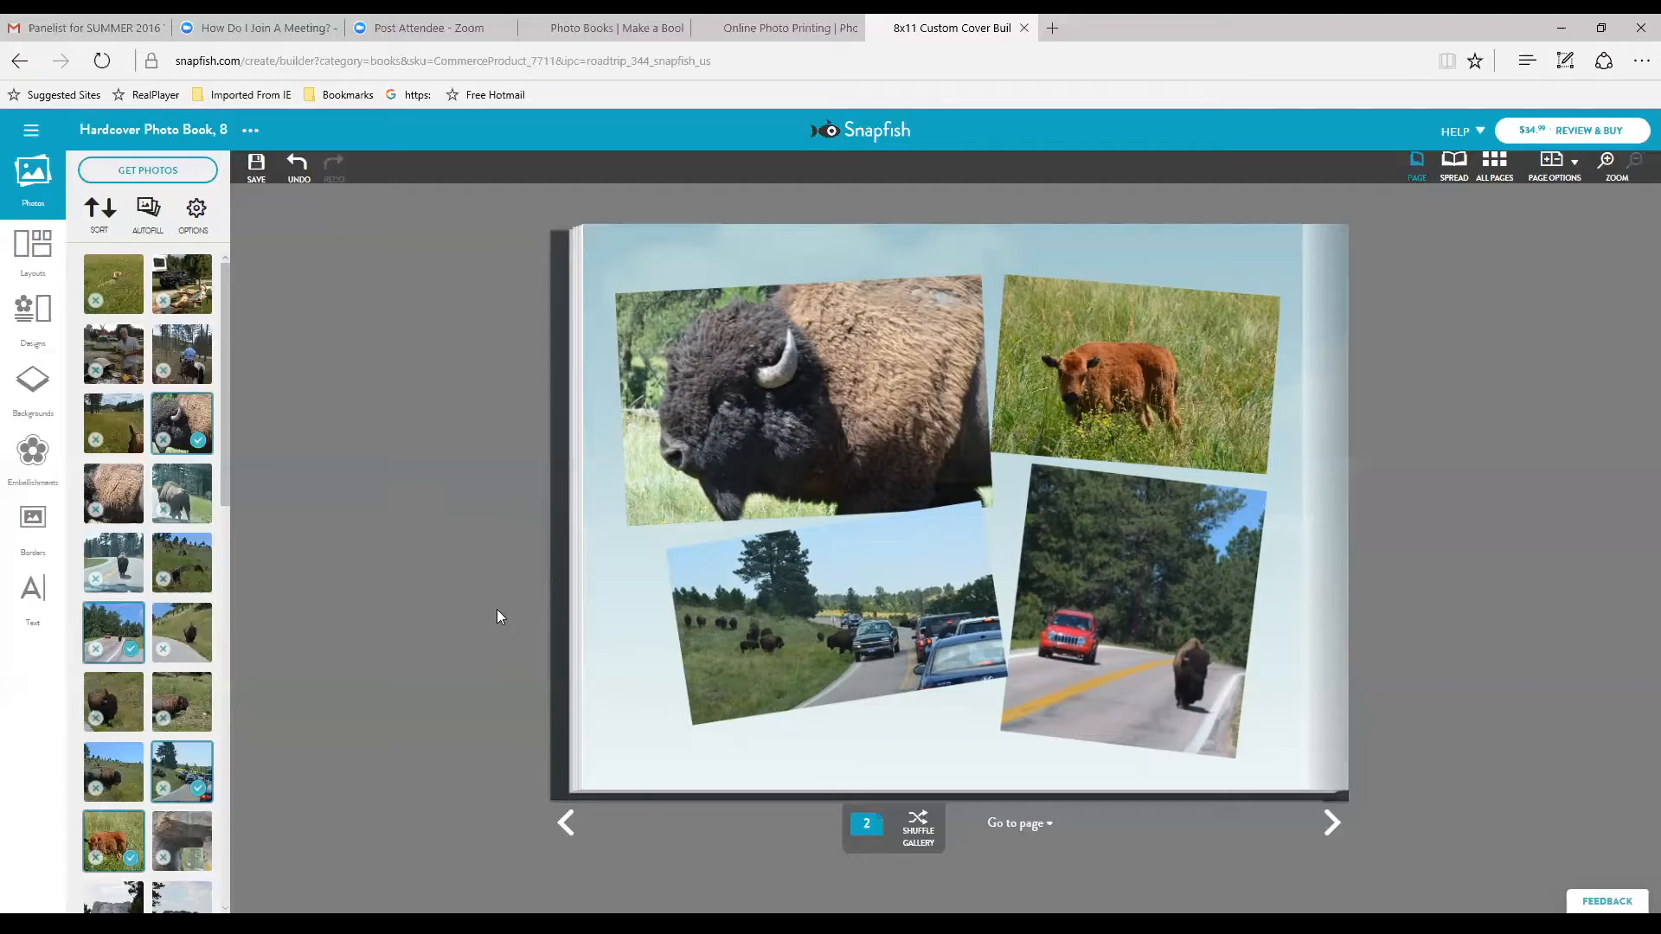
# Add solid borders: dark green on the bison close-up, bright green on the traffic photo, and medium green on the road bison photo.
pyautogui.click(29, 522)
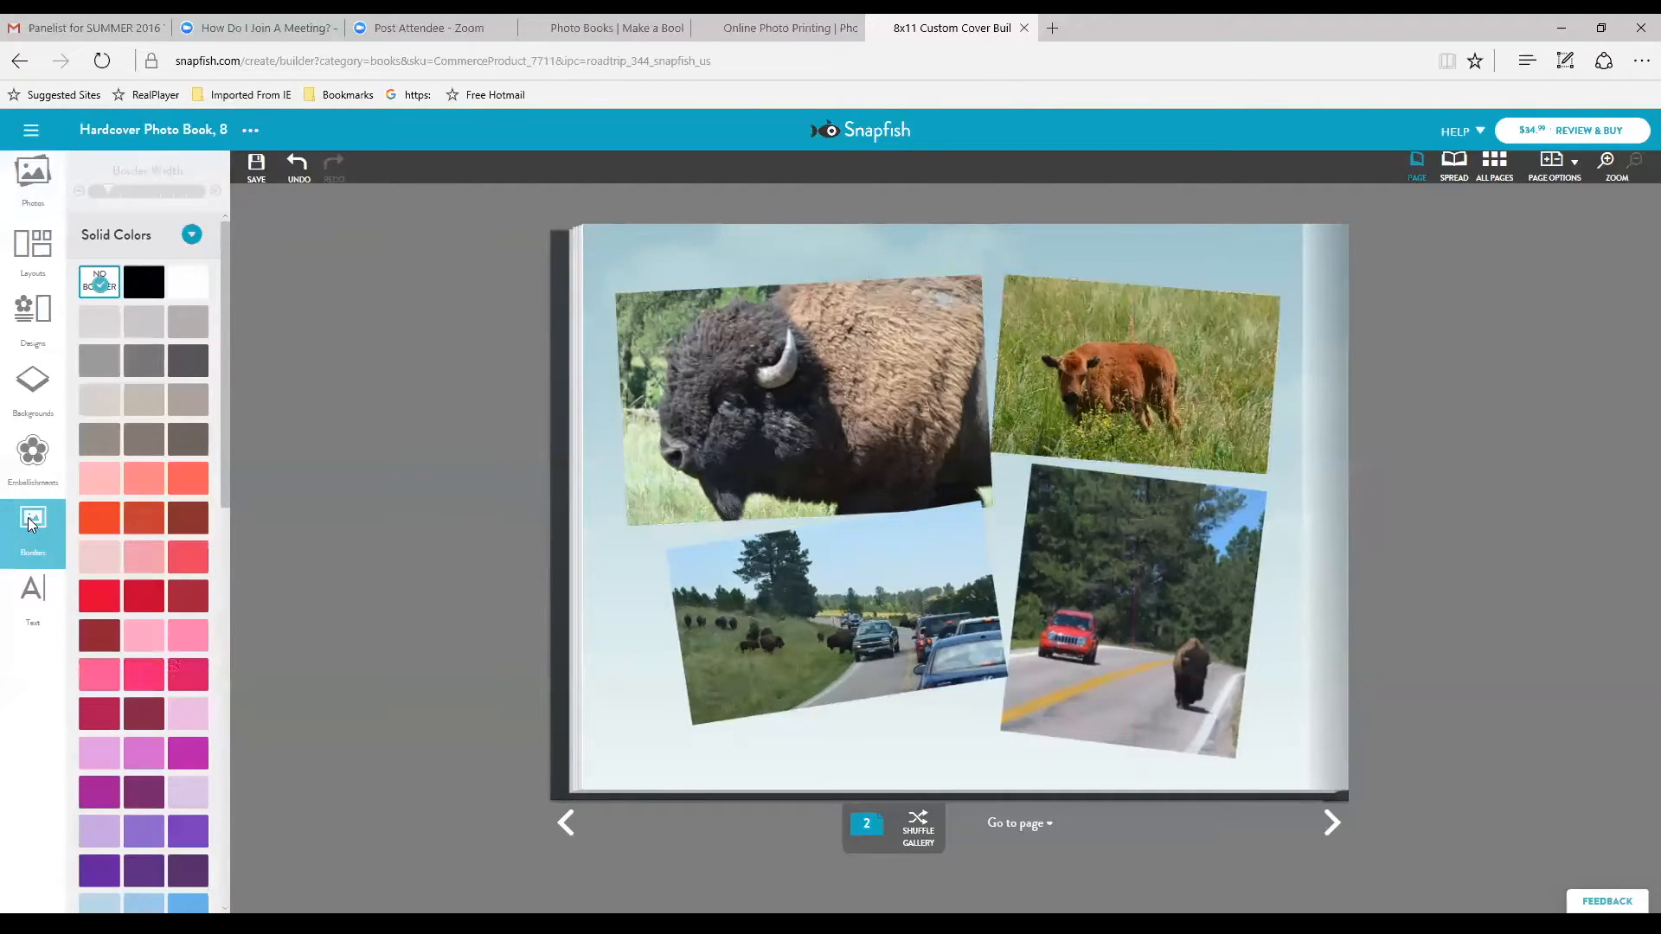
pyautogui.moveTo(223, 452); pyautogui.dragTo(252, 712)
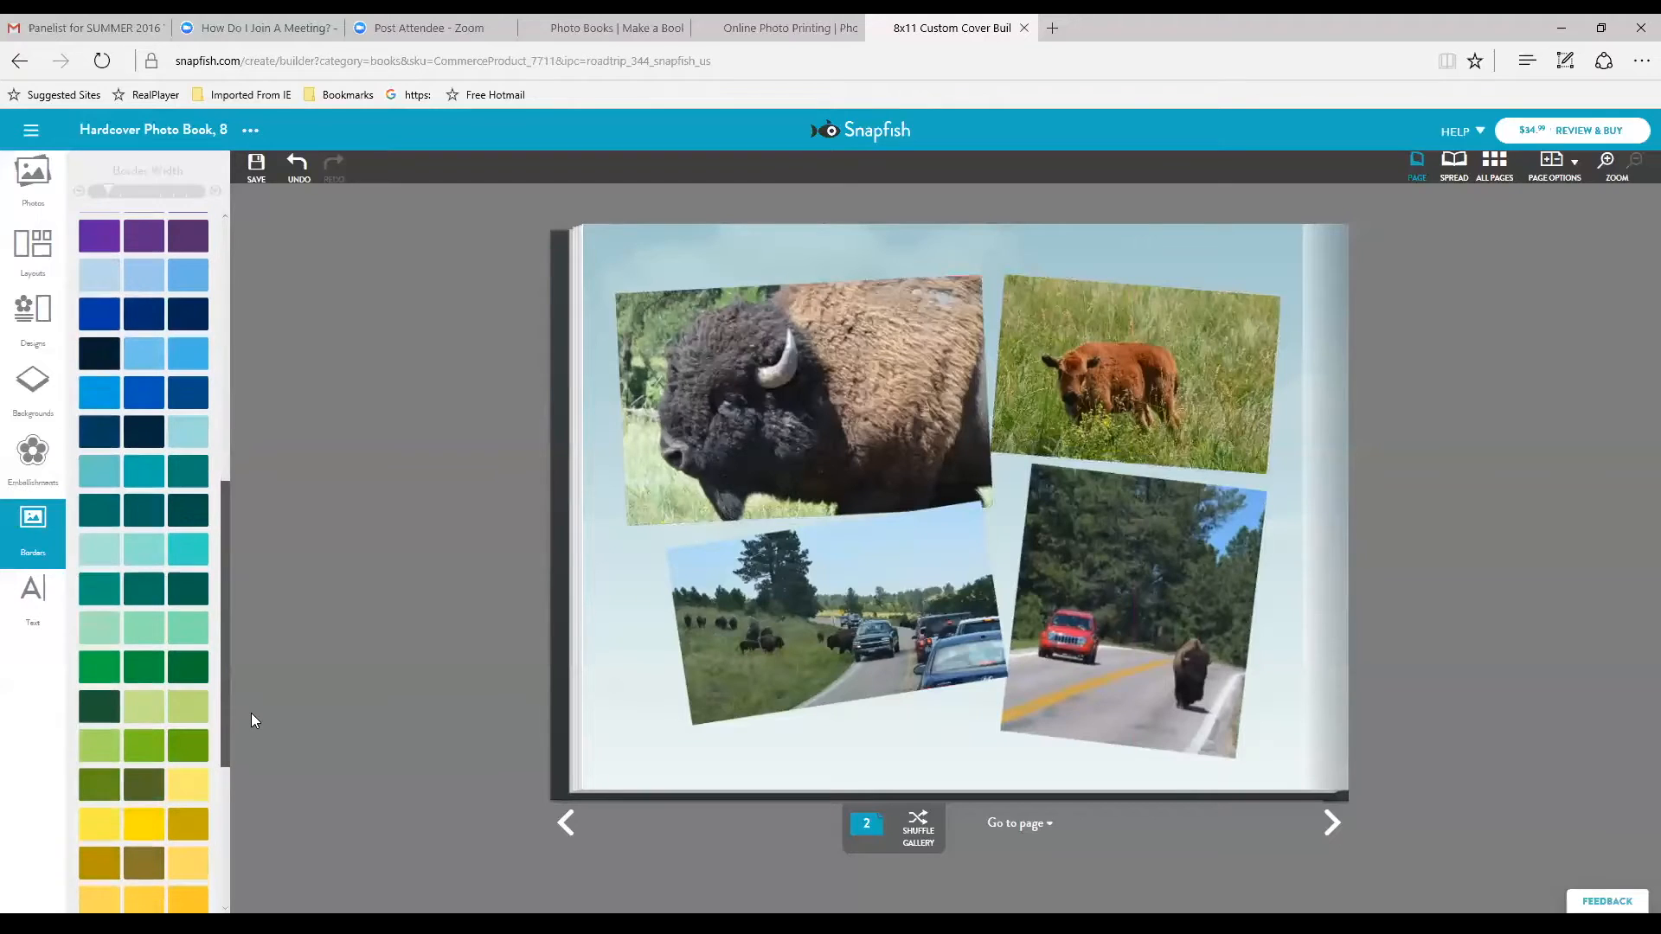
pyautogui.moveTo(189, 662); pyautogui.dragTo(668, 472)
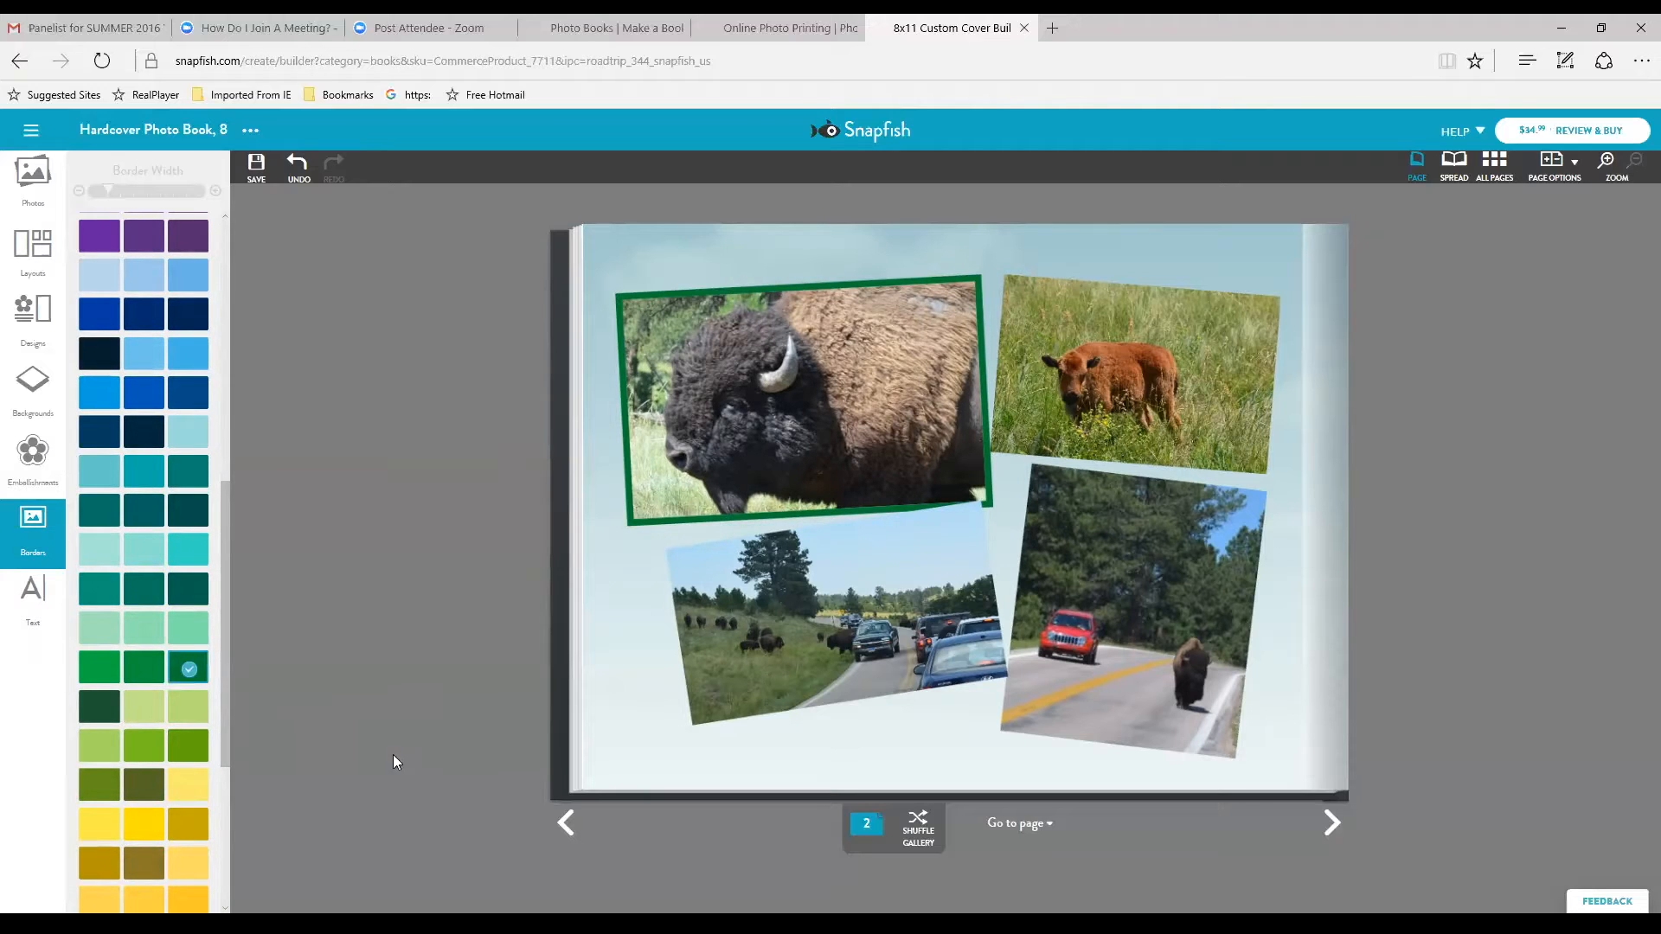
pyautogui.moveTo(102, 664); pyautogui.dragTo(698, 689)
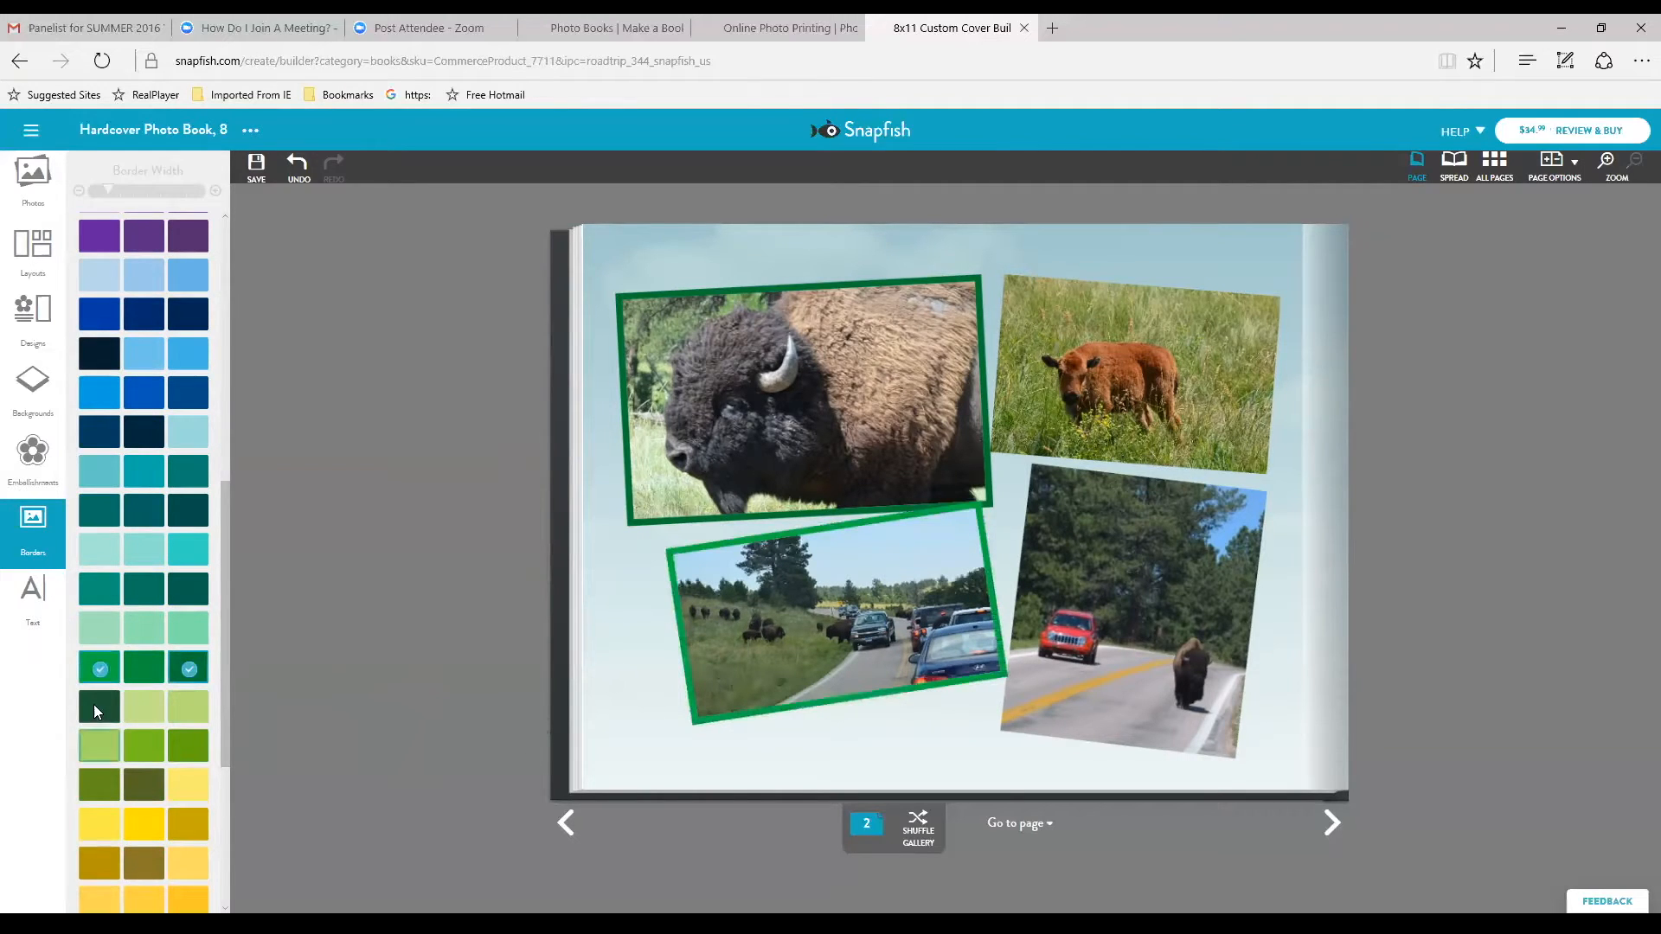
pyautogui.moveTo(143, 666); pyautogui.dragTo(1206, 565)
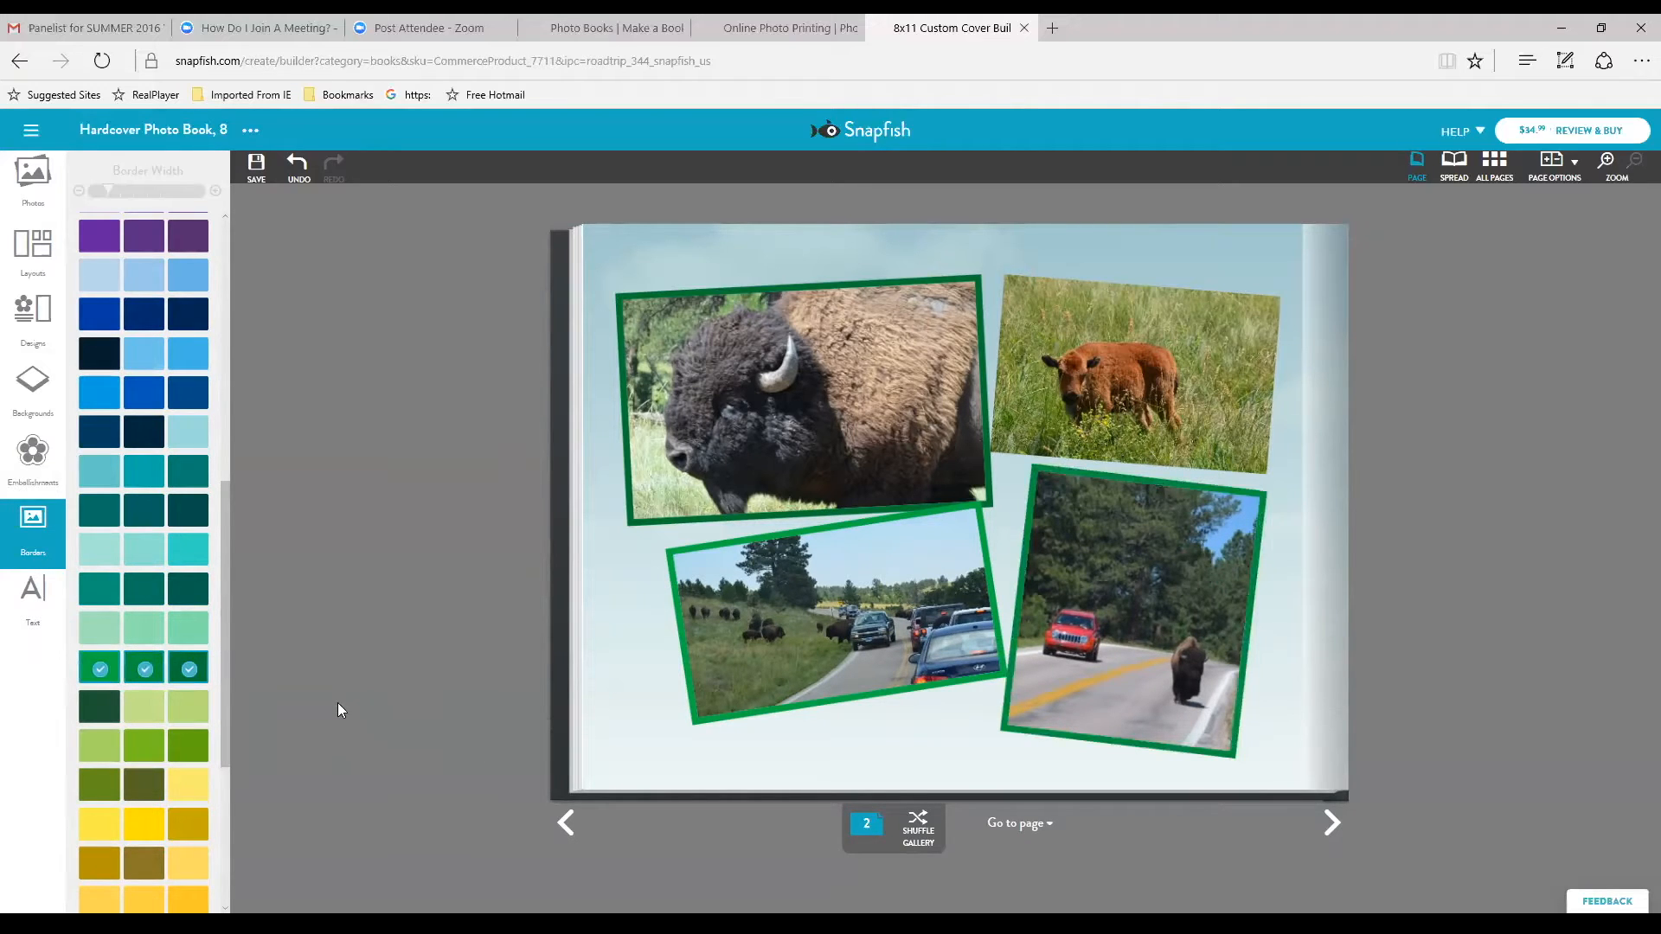
# Apply the bright green solid border to the bison close-up and to the brown calf photo.
pyautogui.moveTo(83, 664); pyautogui.dragTo(696, 474)
pyautogui.moveTo(89, 671); pyautogui.dragTo(1077, 391)
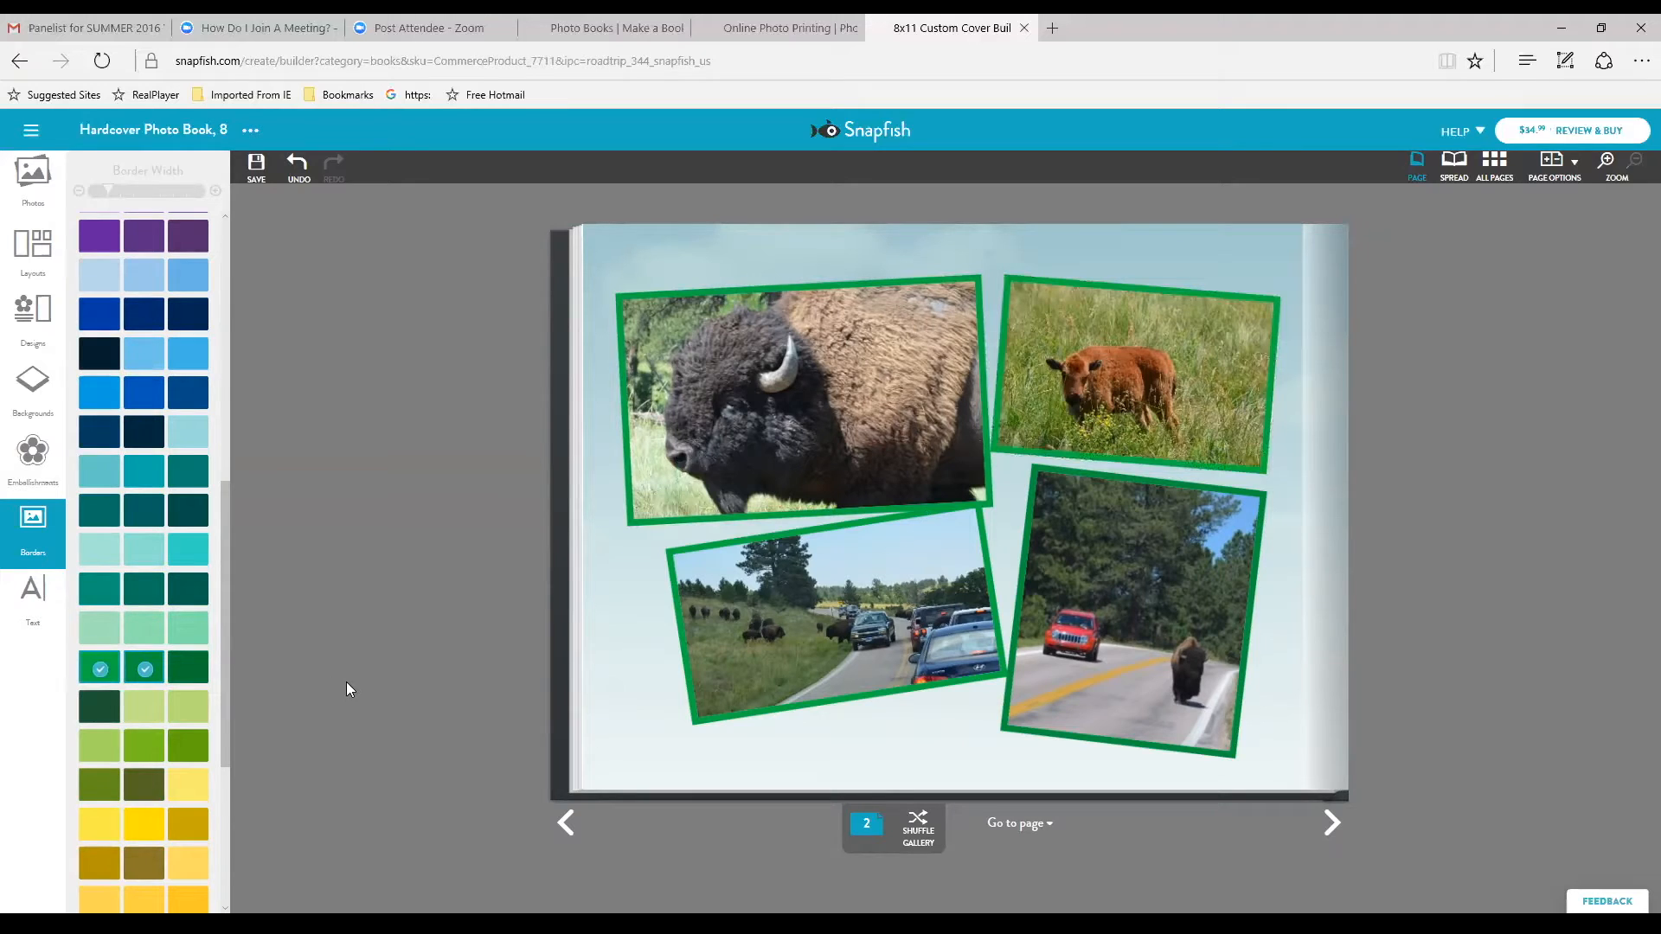
# Try a wider border on the bison close-up, and return it to the thin width.
pyautogui.click(750, 422)
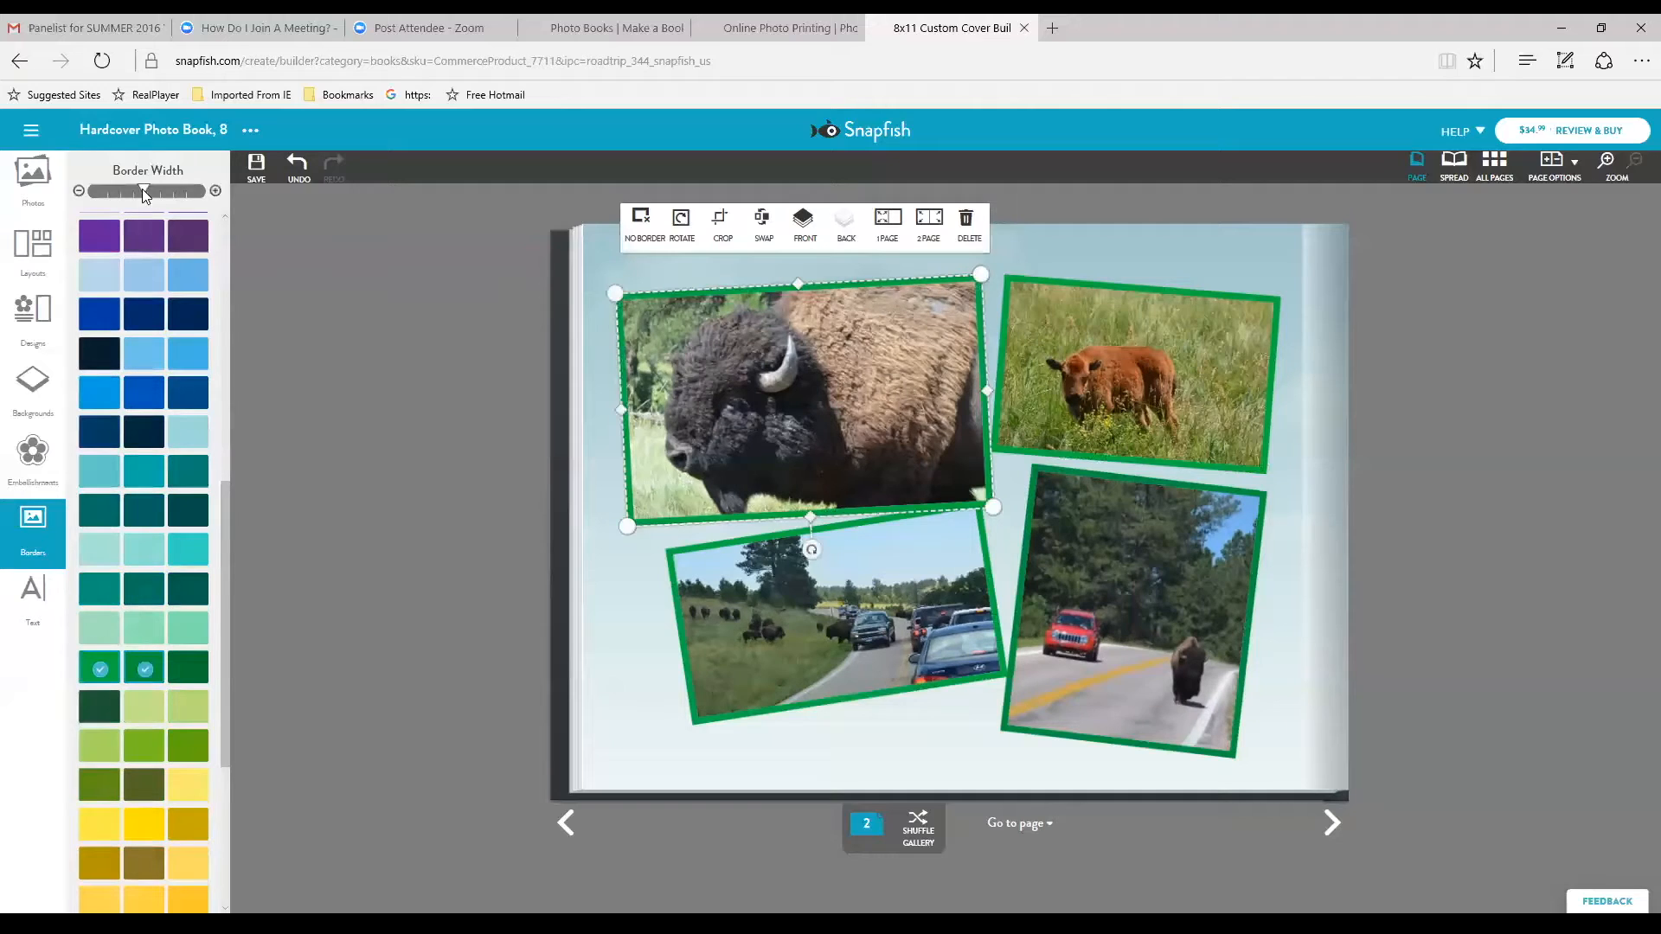
pyautogui.moveTo(143, 192); pyautogui.dragTo(158, 197)
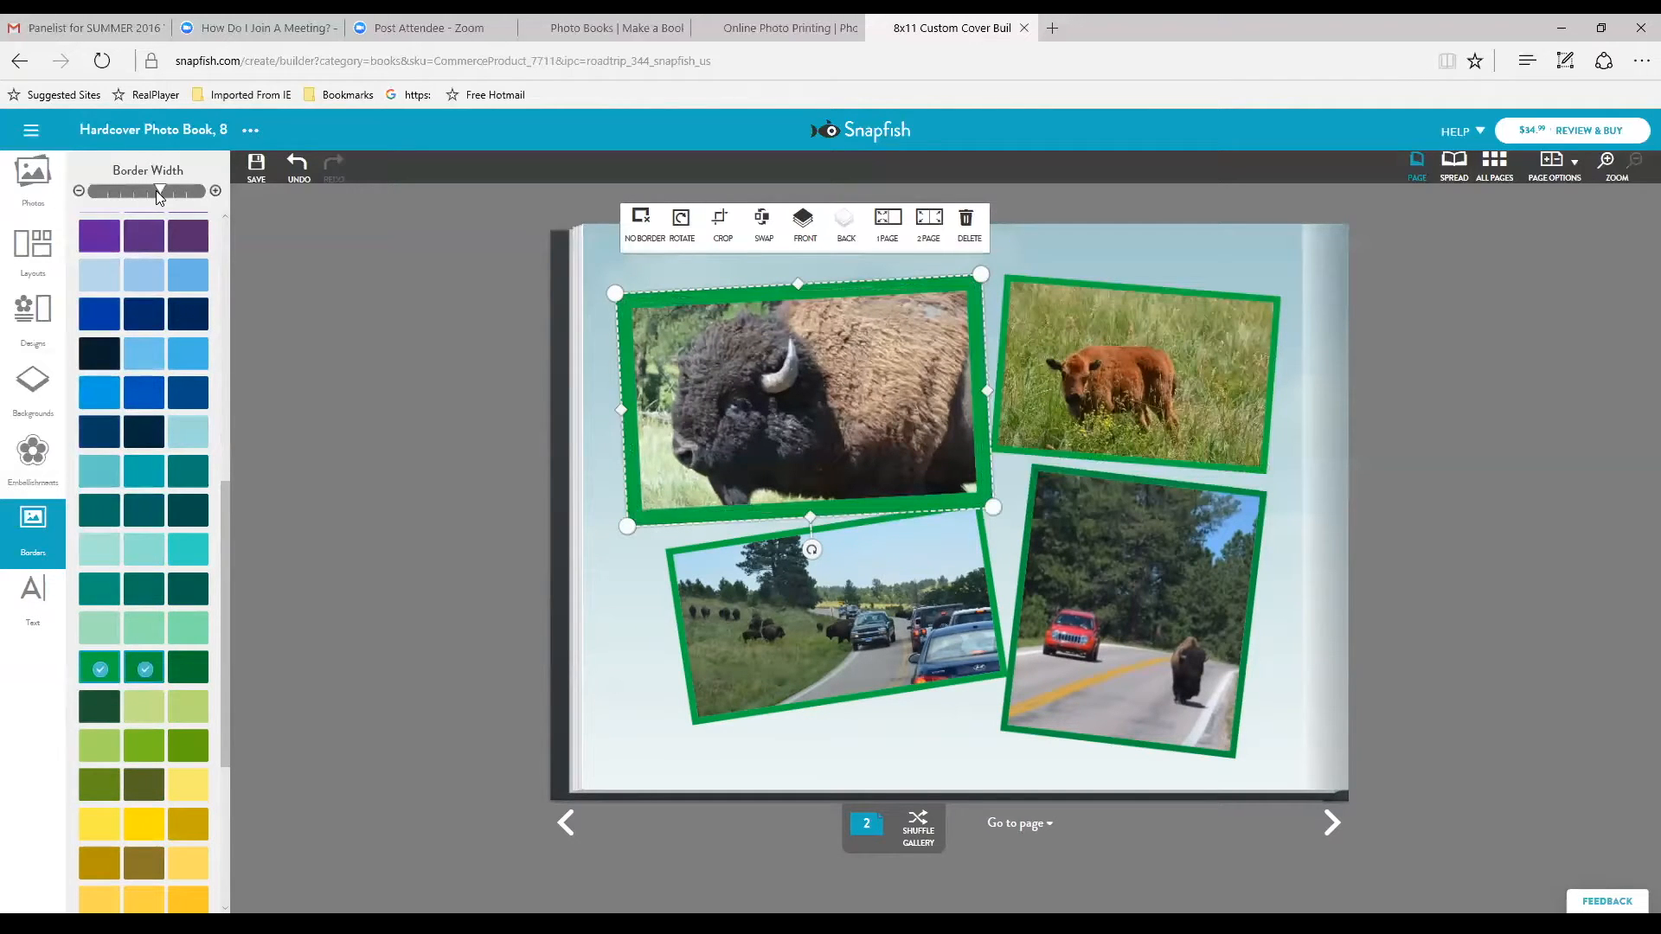
pyautogui.moveTo(161, 185); pyautogui.dragTo(105, 190)
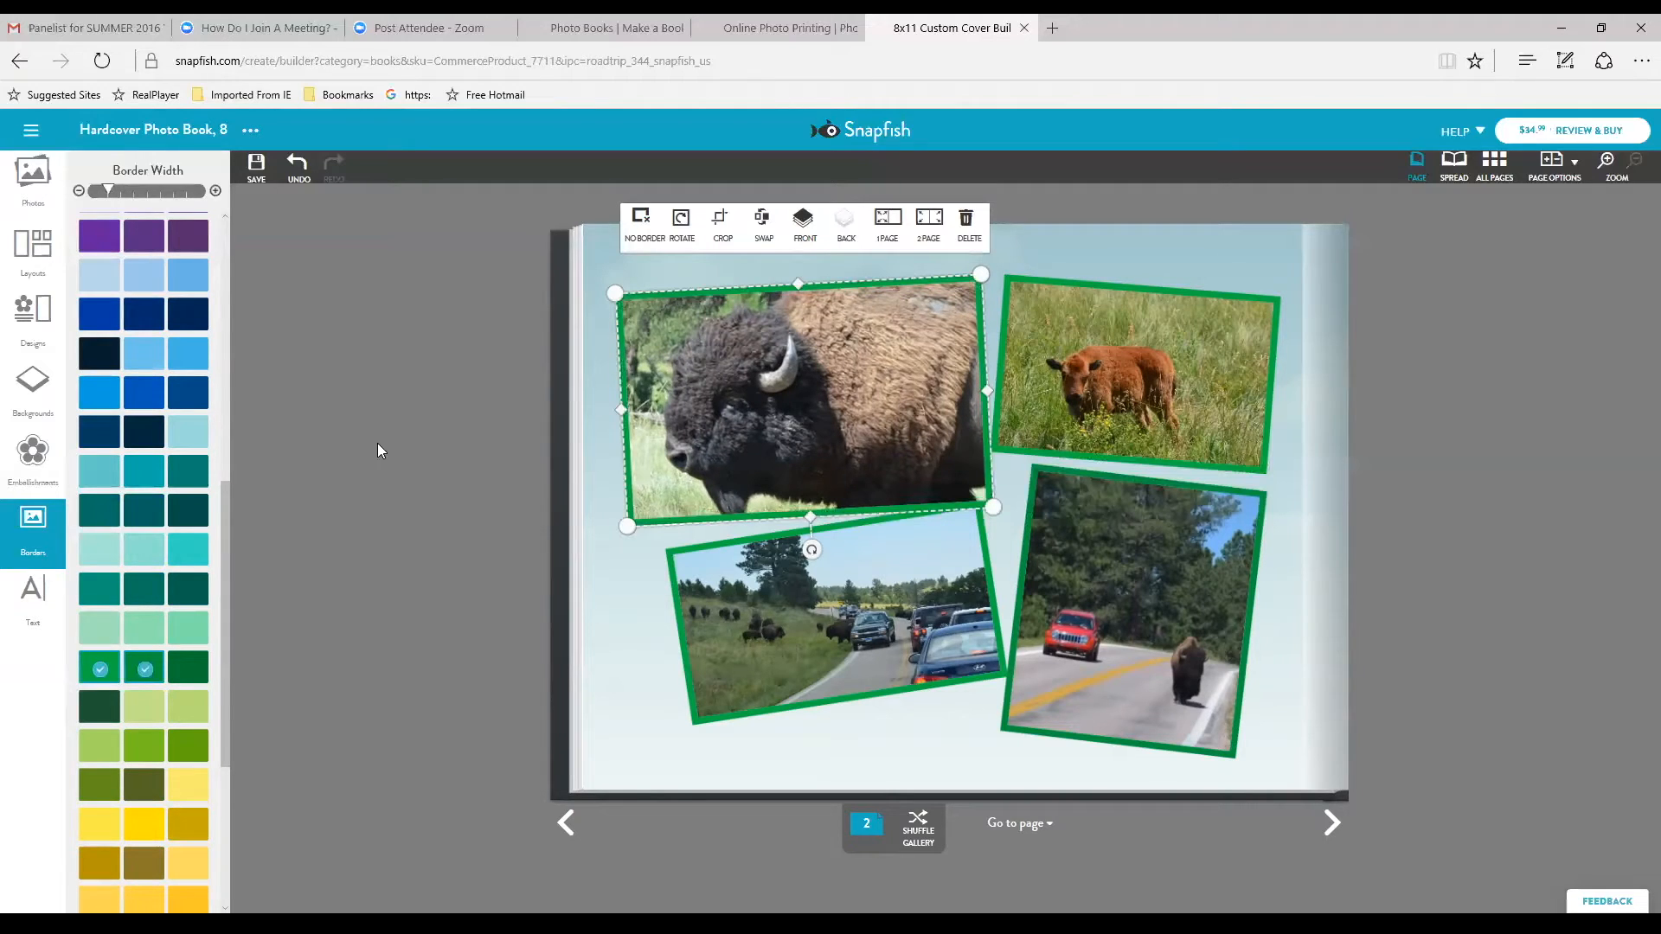
pyautogui.click(607, 740)
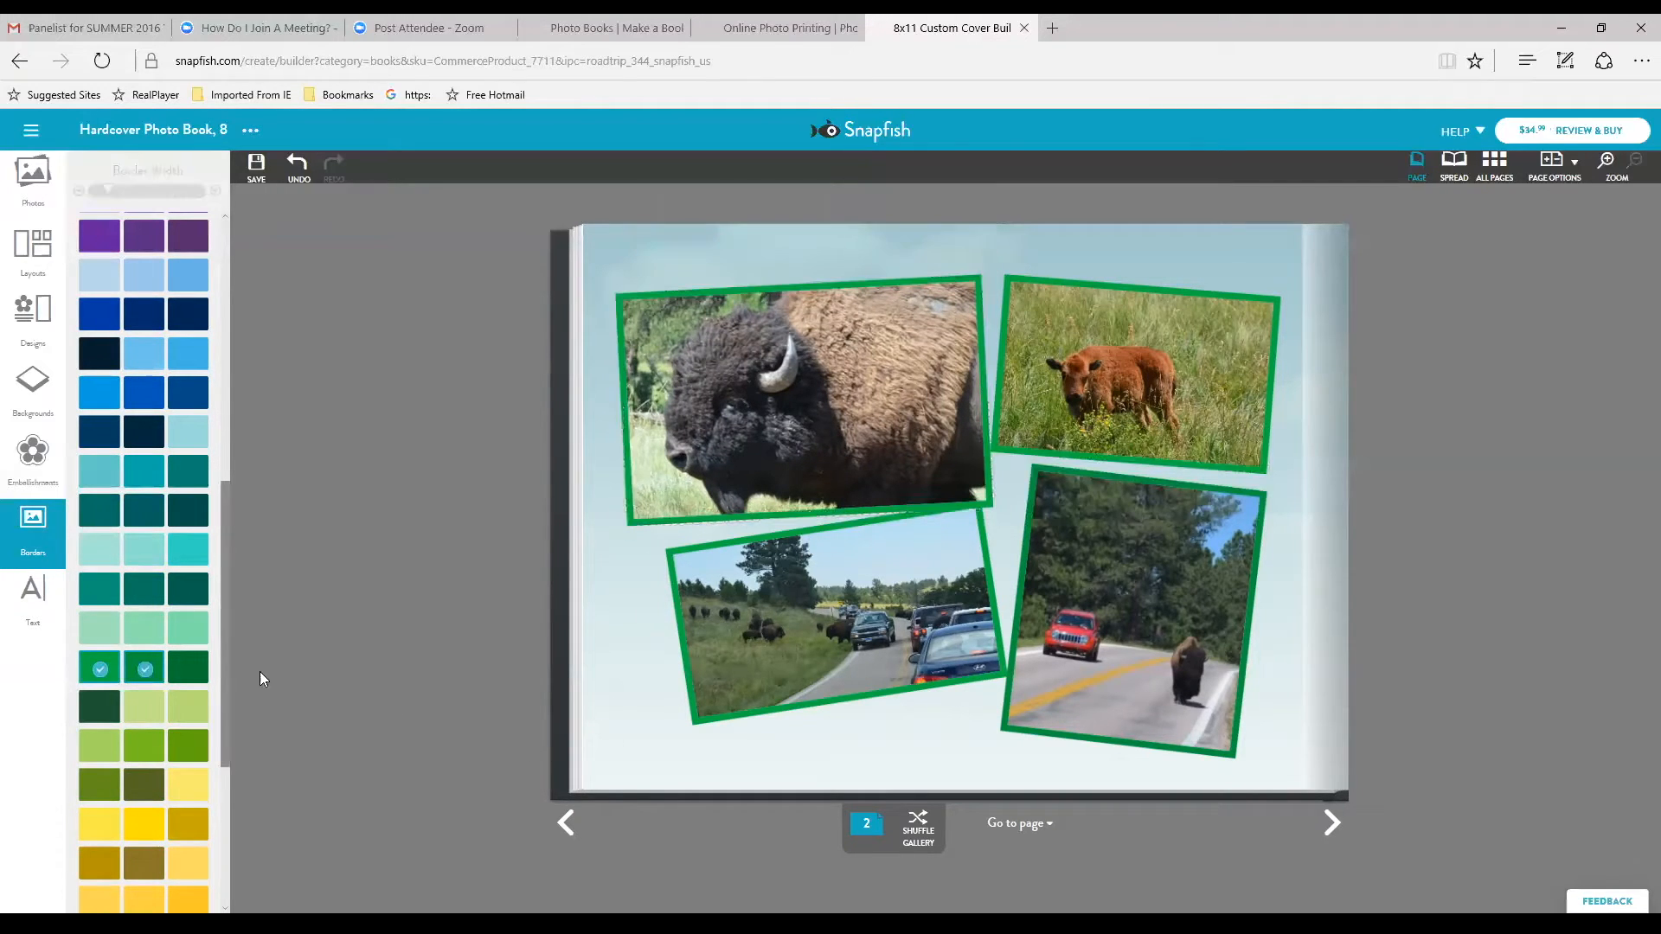
# Move the tilted traffic photo slightly down and toward the page's outer edge, clear of the bison close-up.
pyautogui.click(806, 634)
pyautogui.moveTo(803, 628); pyautogui.dragTo(785, 649)
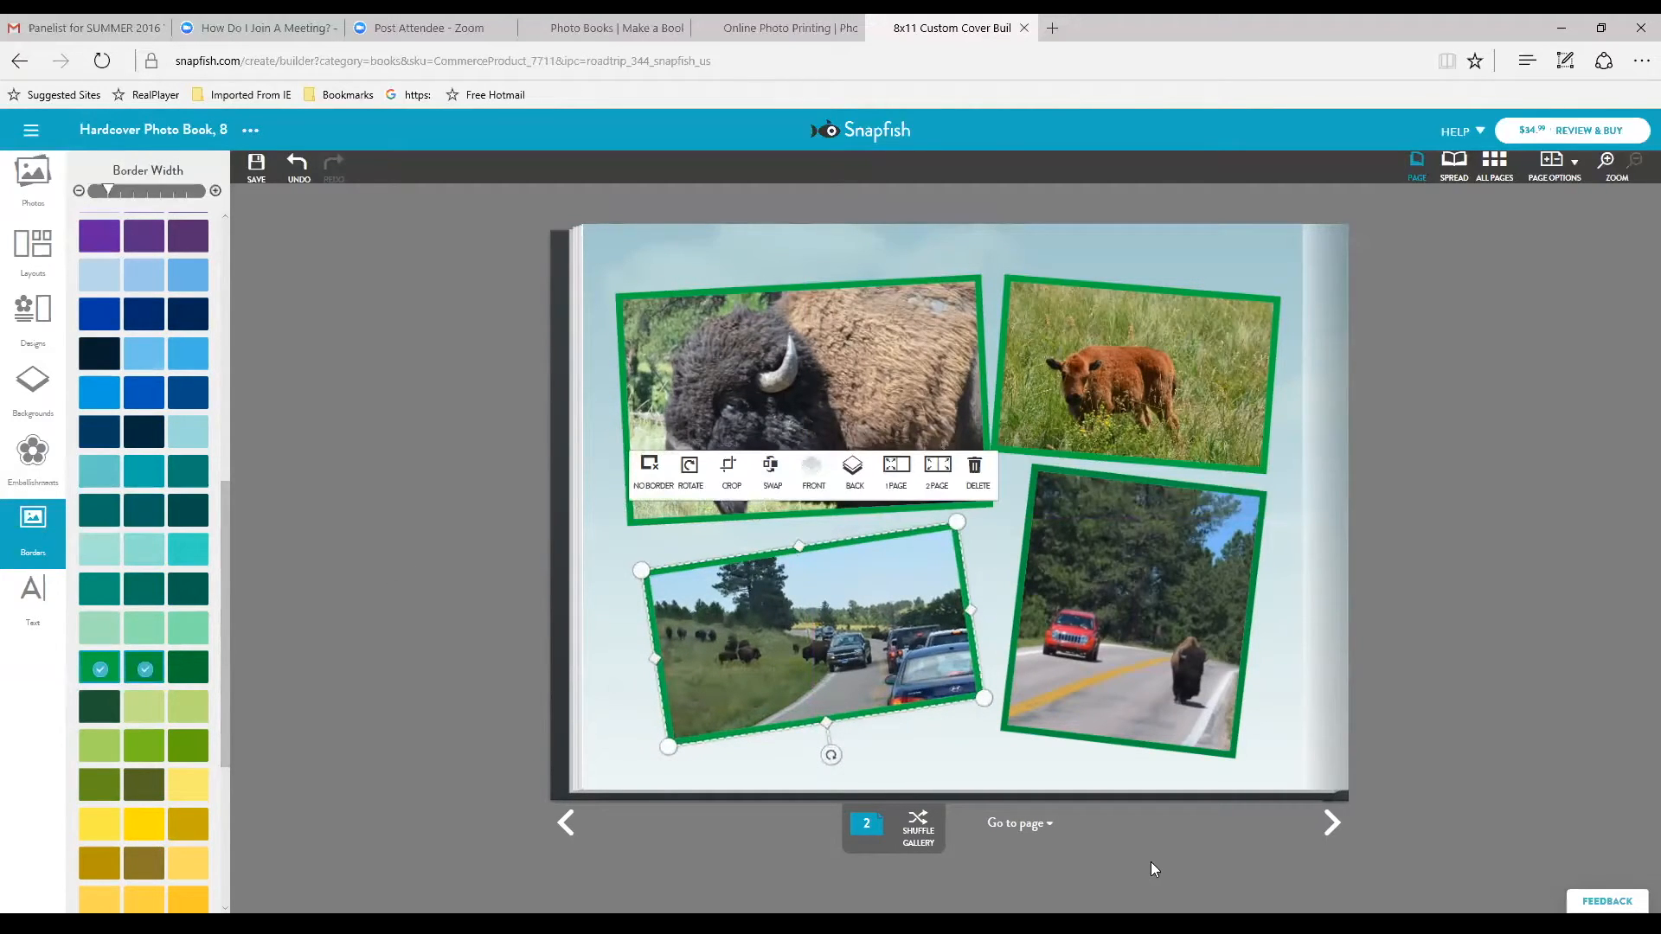
# Fill page 3 with the striped badlands wildlife photo in the large and lower small frames, and the yellow hills photo in the upper small frame.
pyautogui.click(1332, 824)
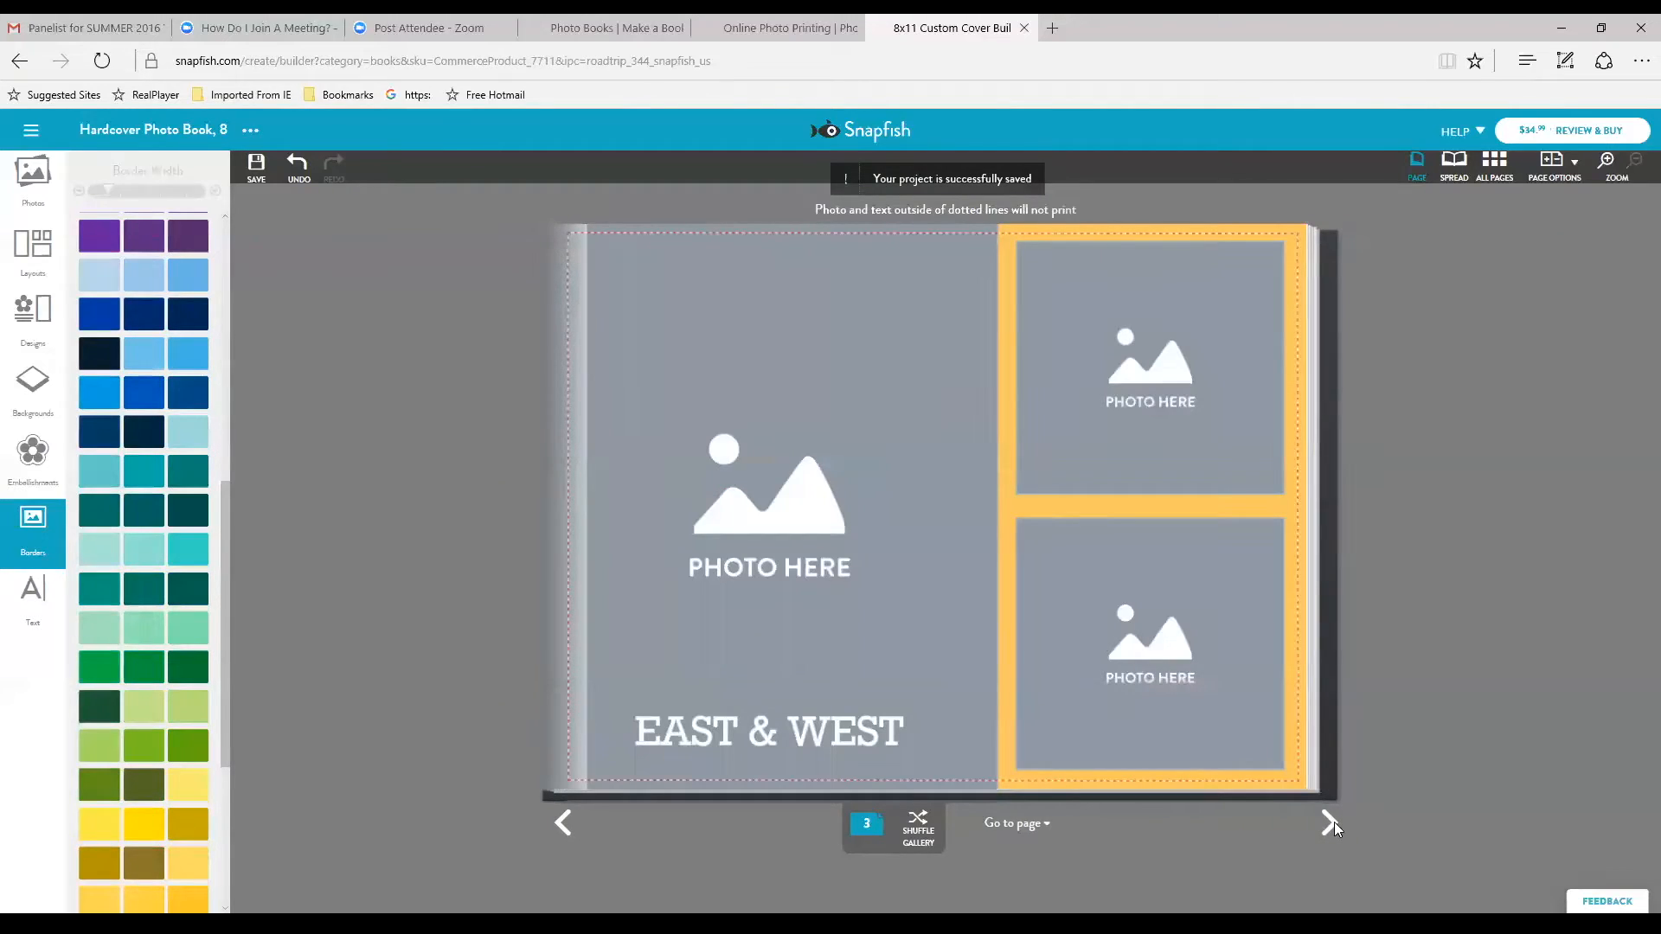
pyautogui.click(31, 185)
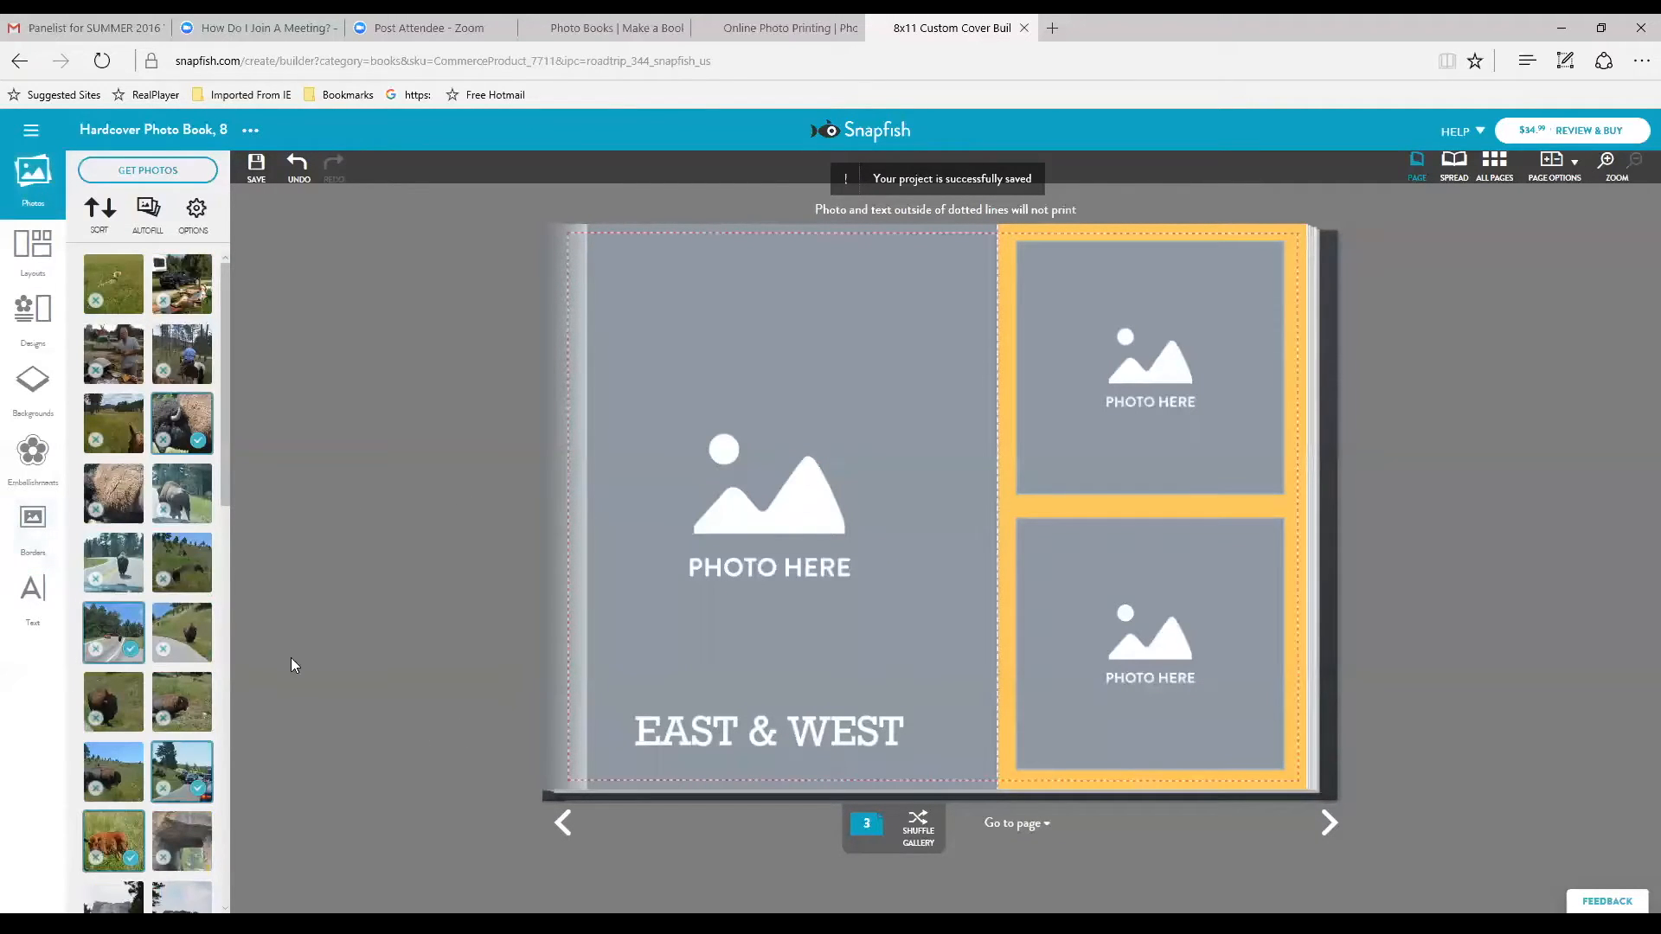
pyautogui.moveTo(227, 493); pyautogui.dragTo(213, 908)
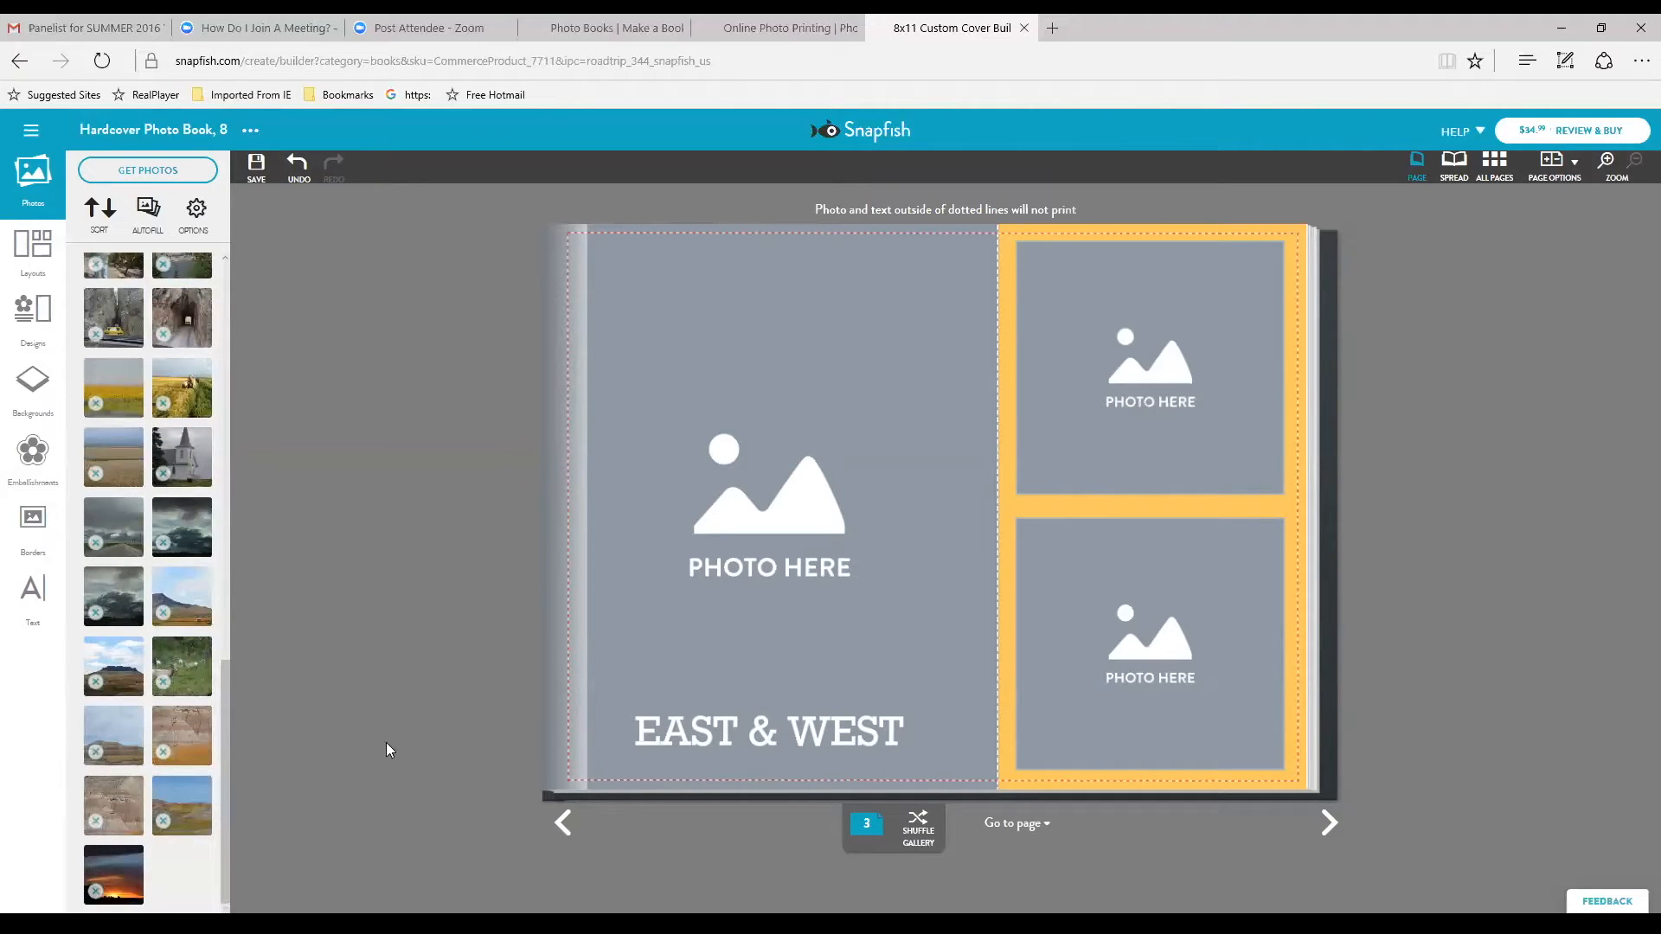
pyautogui.moveTo(293, 717); pyautogui.dragTo(782, 555)
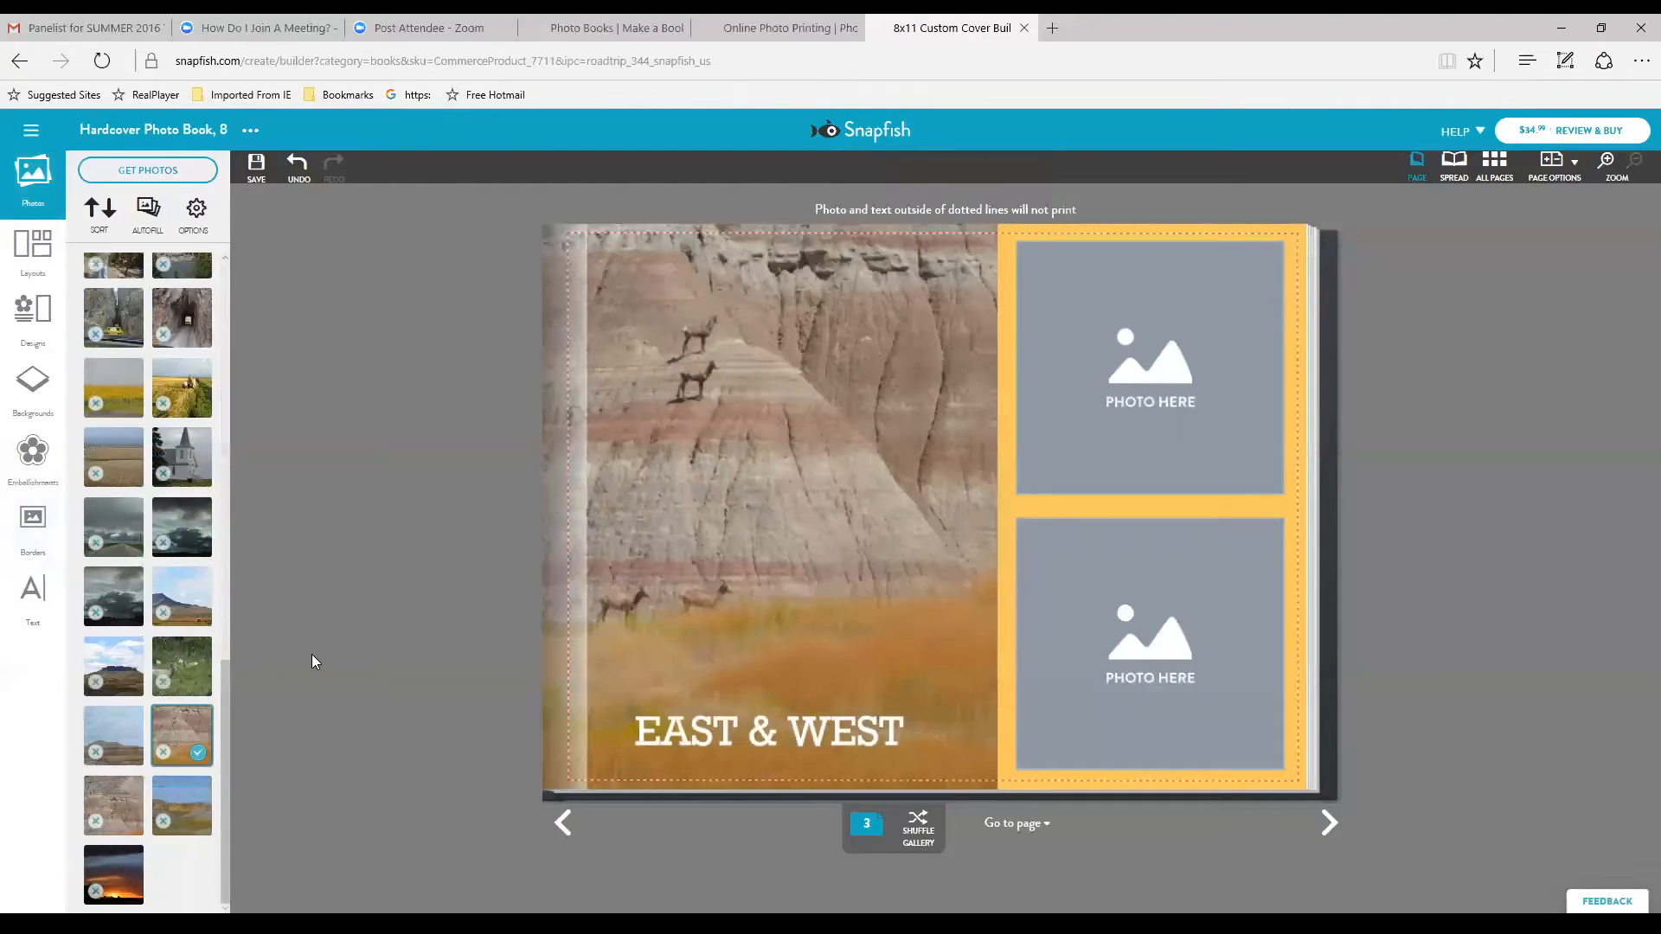
pyautogui.moveTo(180, 730); pyautogui.dragTo(1120, 636)
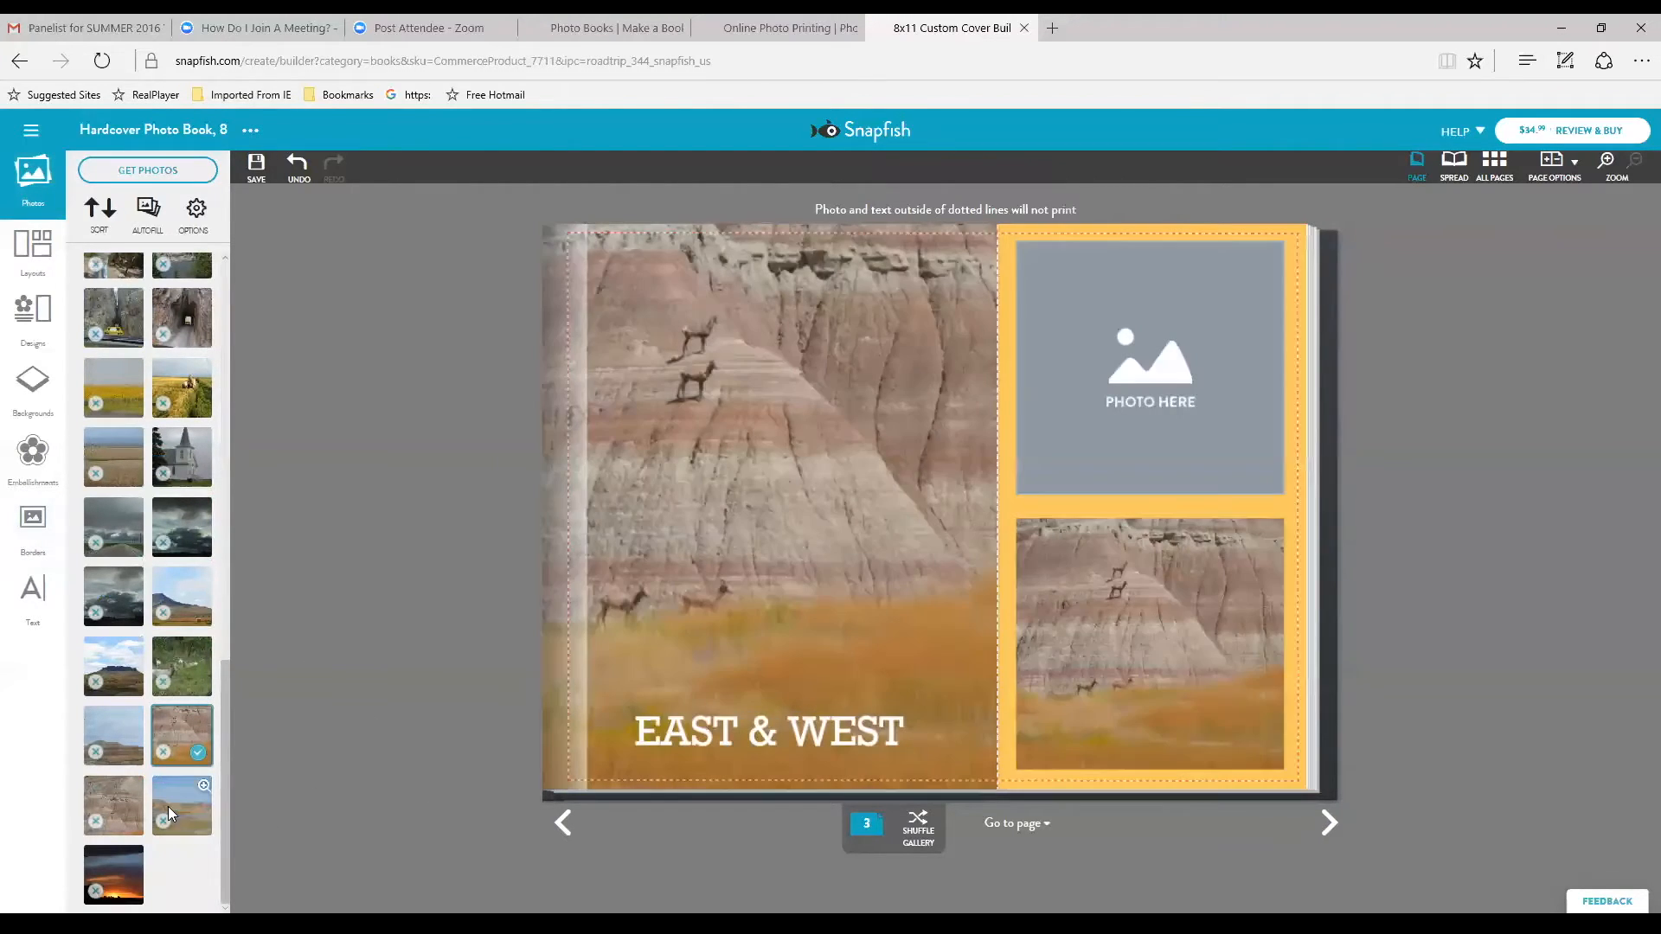
pyautogui.moveTo(263, 816); pyautogui.dragTo(1164, 382)
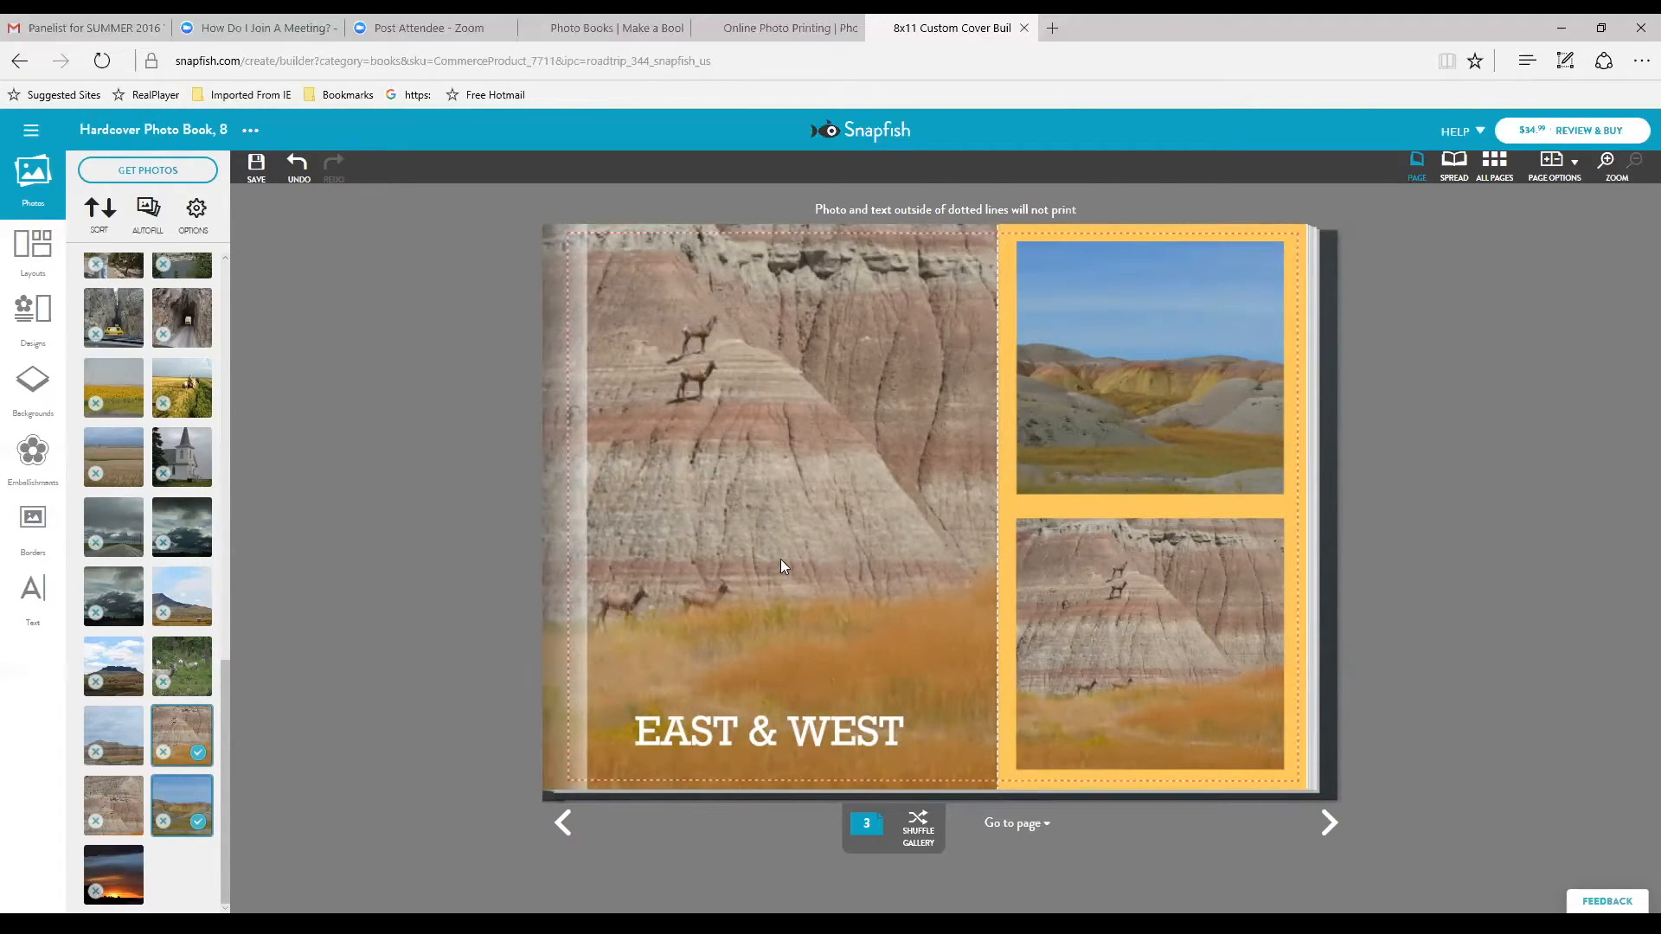
# Shift the large badlands picture within its frame toward the two smaller photos.
pyautogui.click(748, 514)
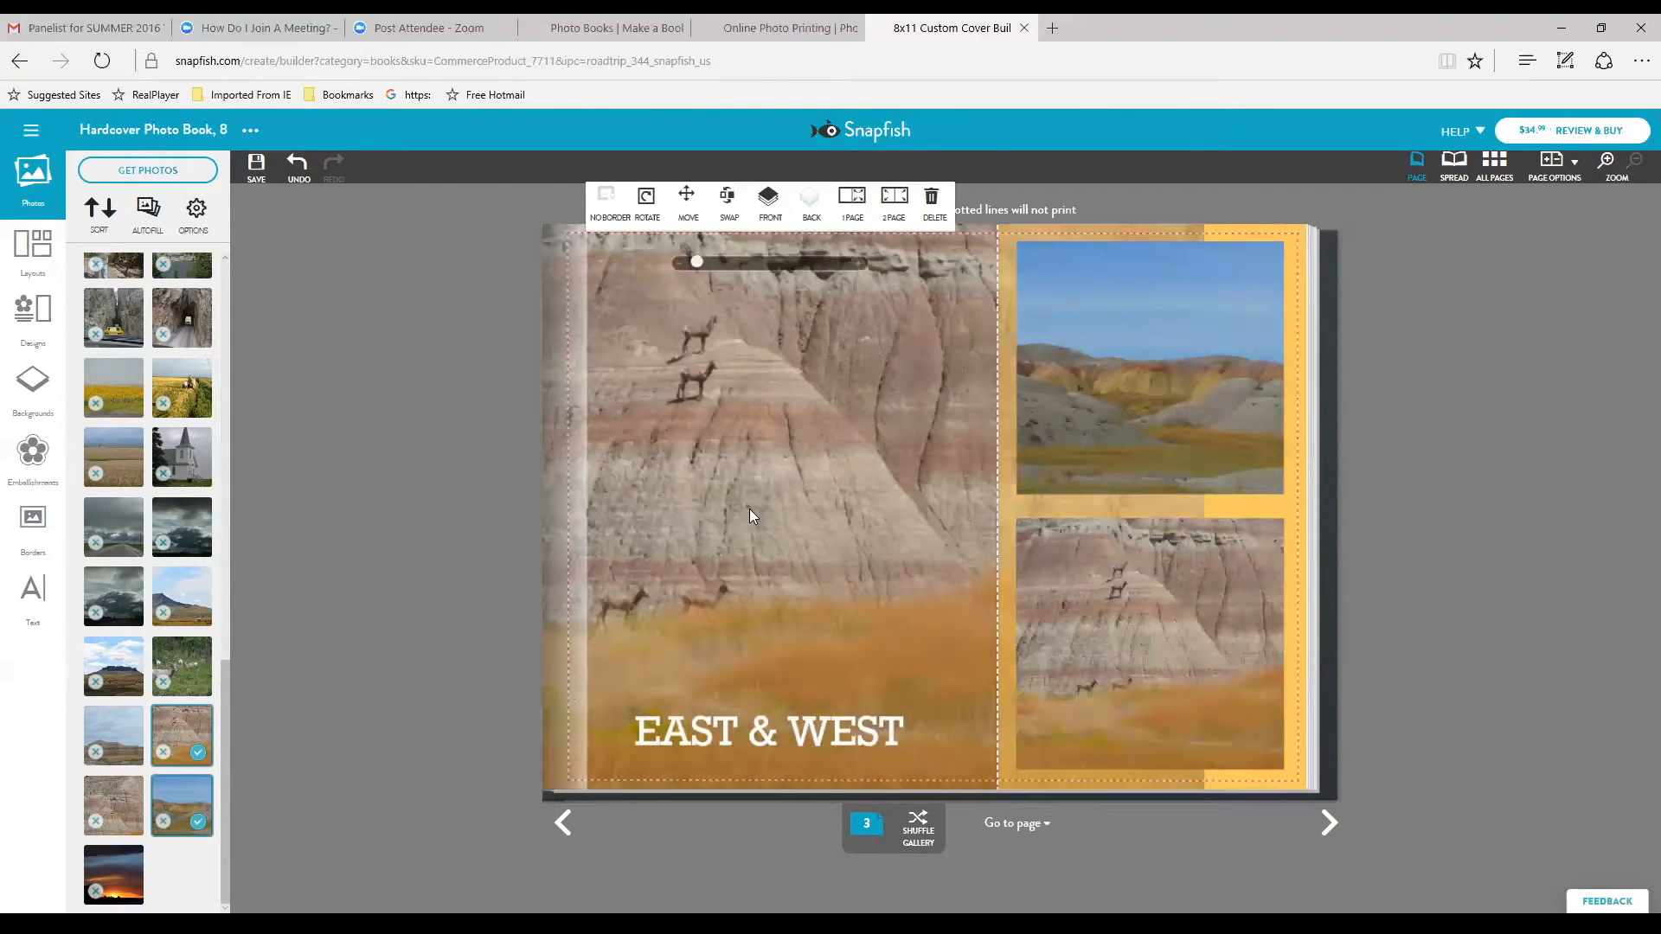
pyautogui.moveTo(762, 507); pyautogui.dragTo(829, 505)
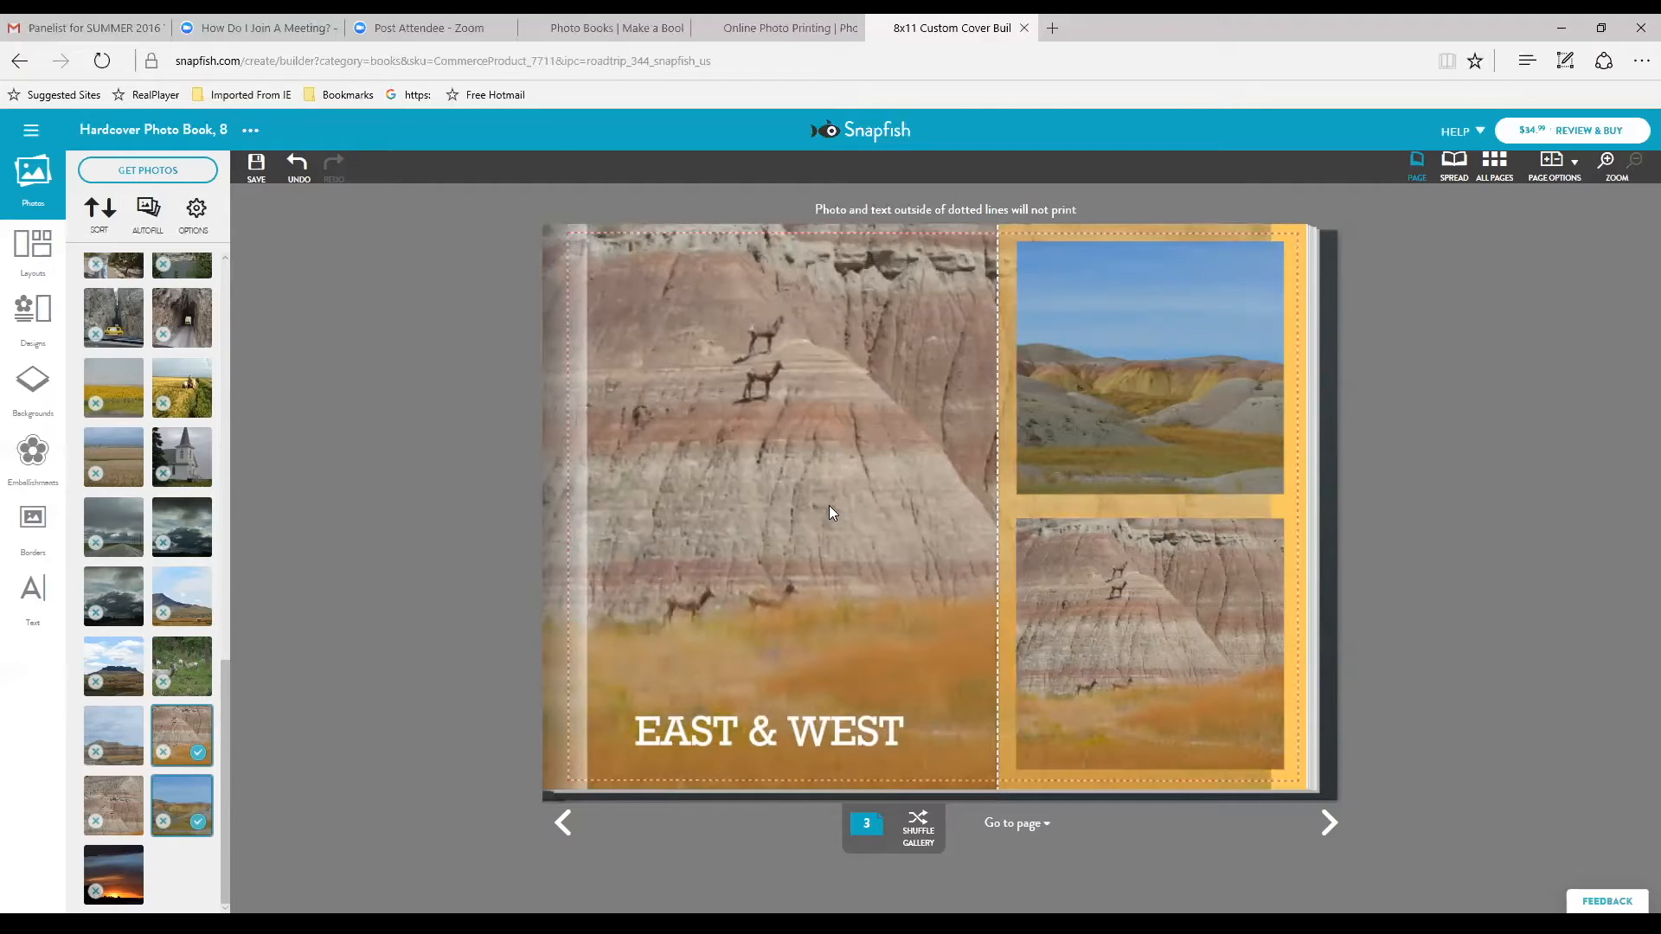
pyautogui.click(830, 508)
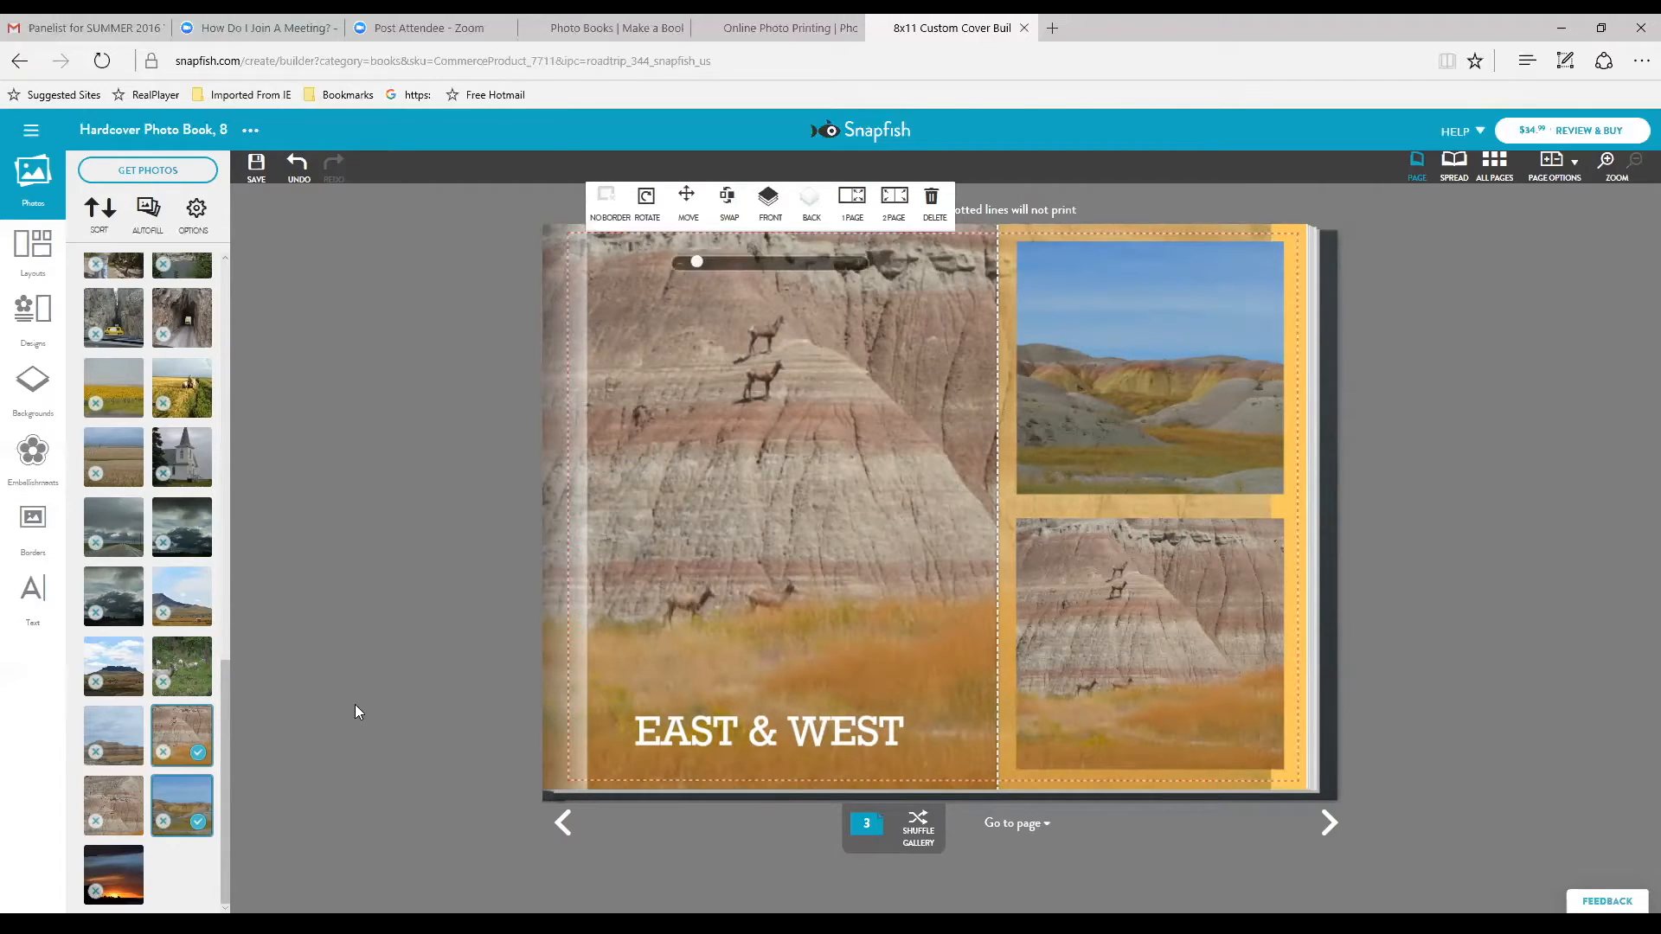
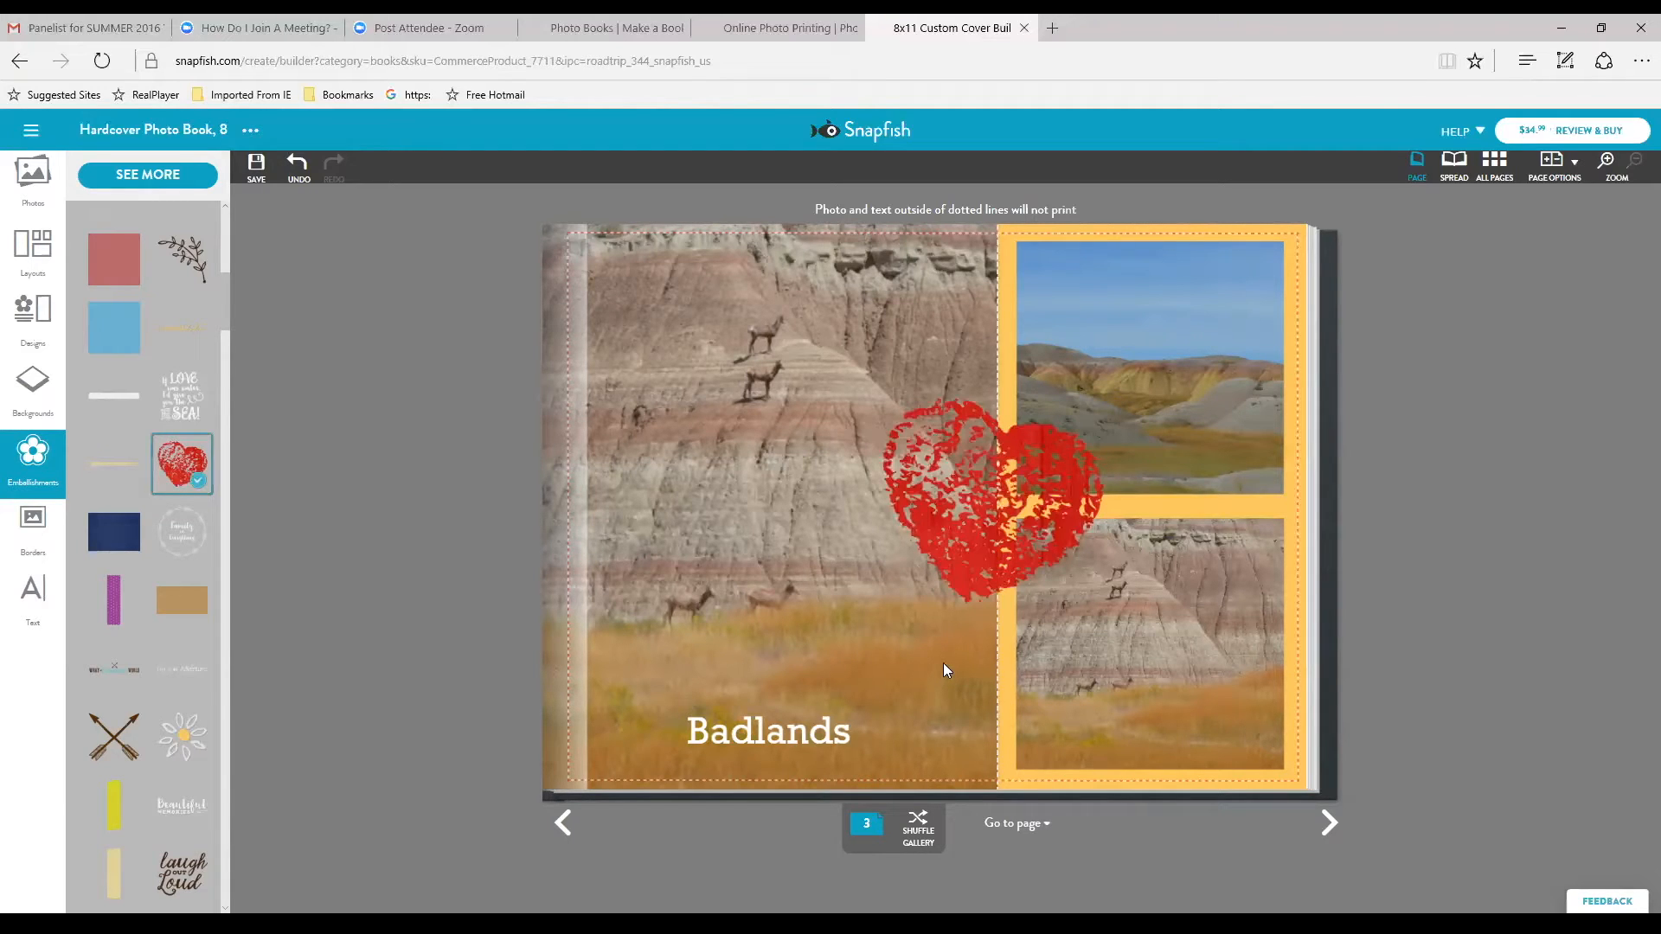
# Shrink and tilt the red heart embellishment clockwise, placing it between the large photo and the lower small photo, just above the Badlands title.
pyautogui.click(1002, 510)
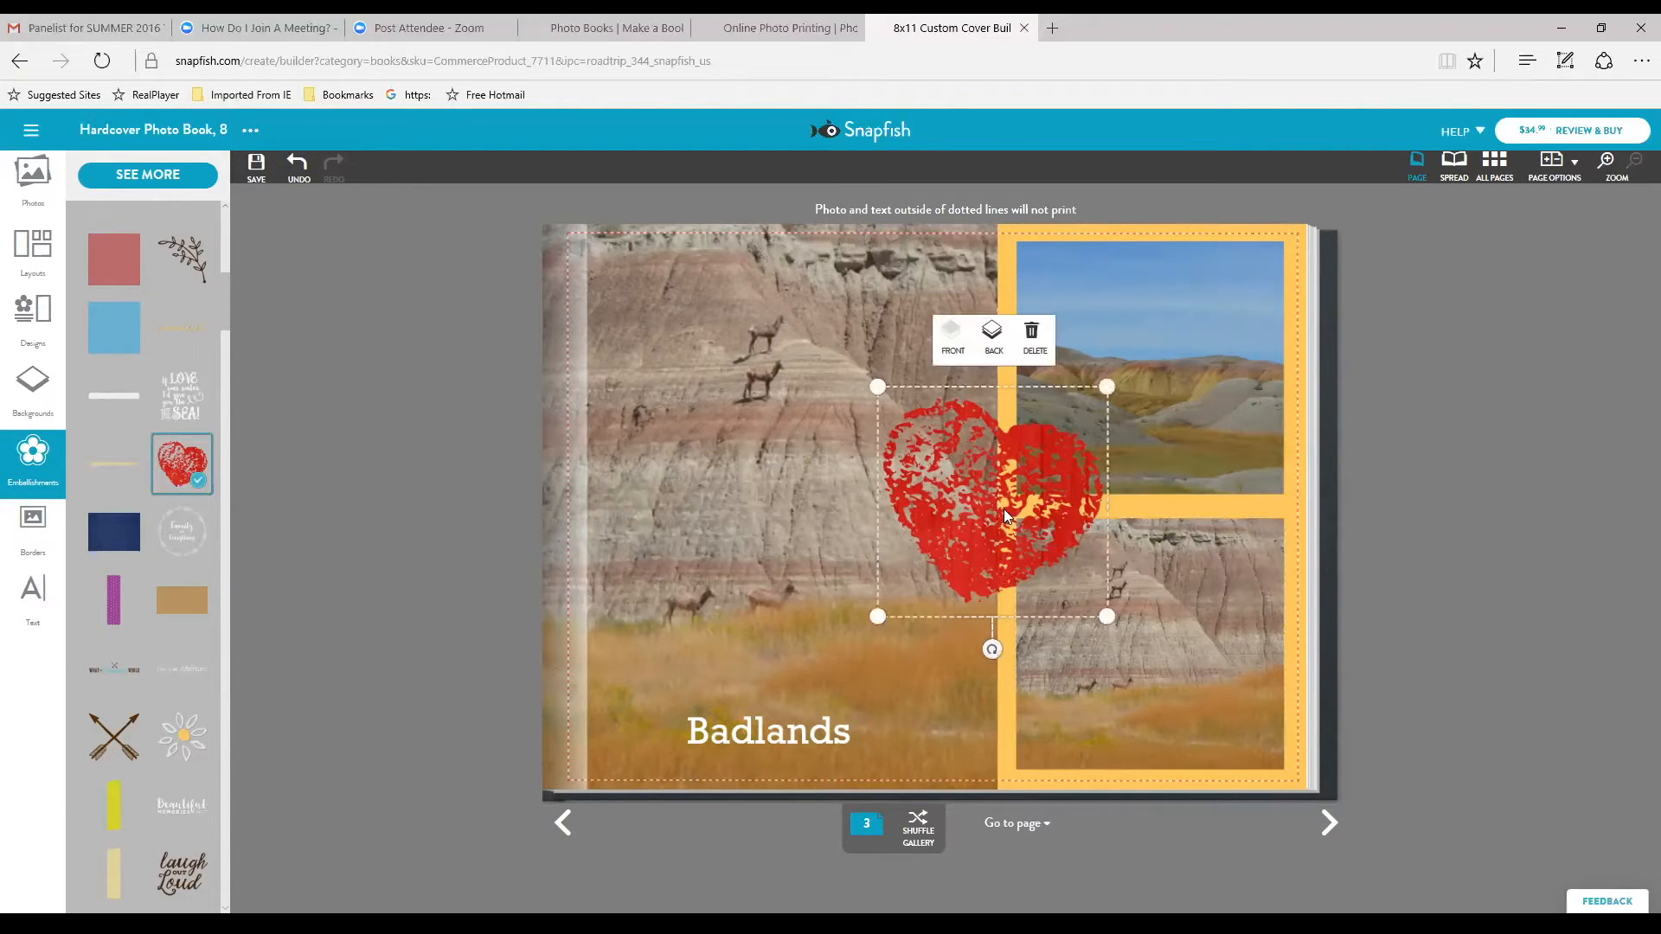
pyautogui.moveTo(1110, 625)
pyautogui.mouseDown()
pyautogui.moveTo(1023, 552)
pyautogui.moveTo(1098, 600)
pyautogui.mouseUp()
pyautogui.moveTo(983, 632); pyautogui.dragTo(945, 634)
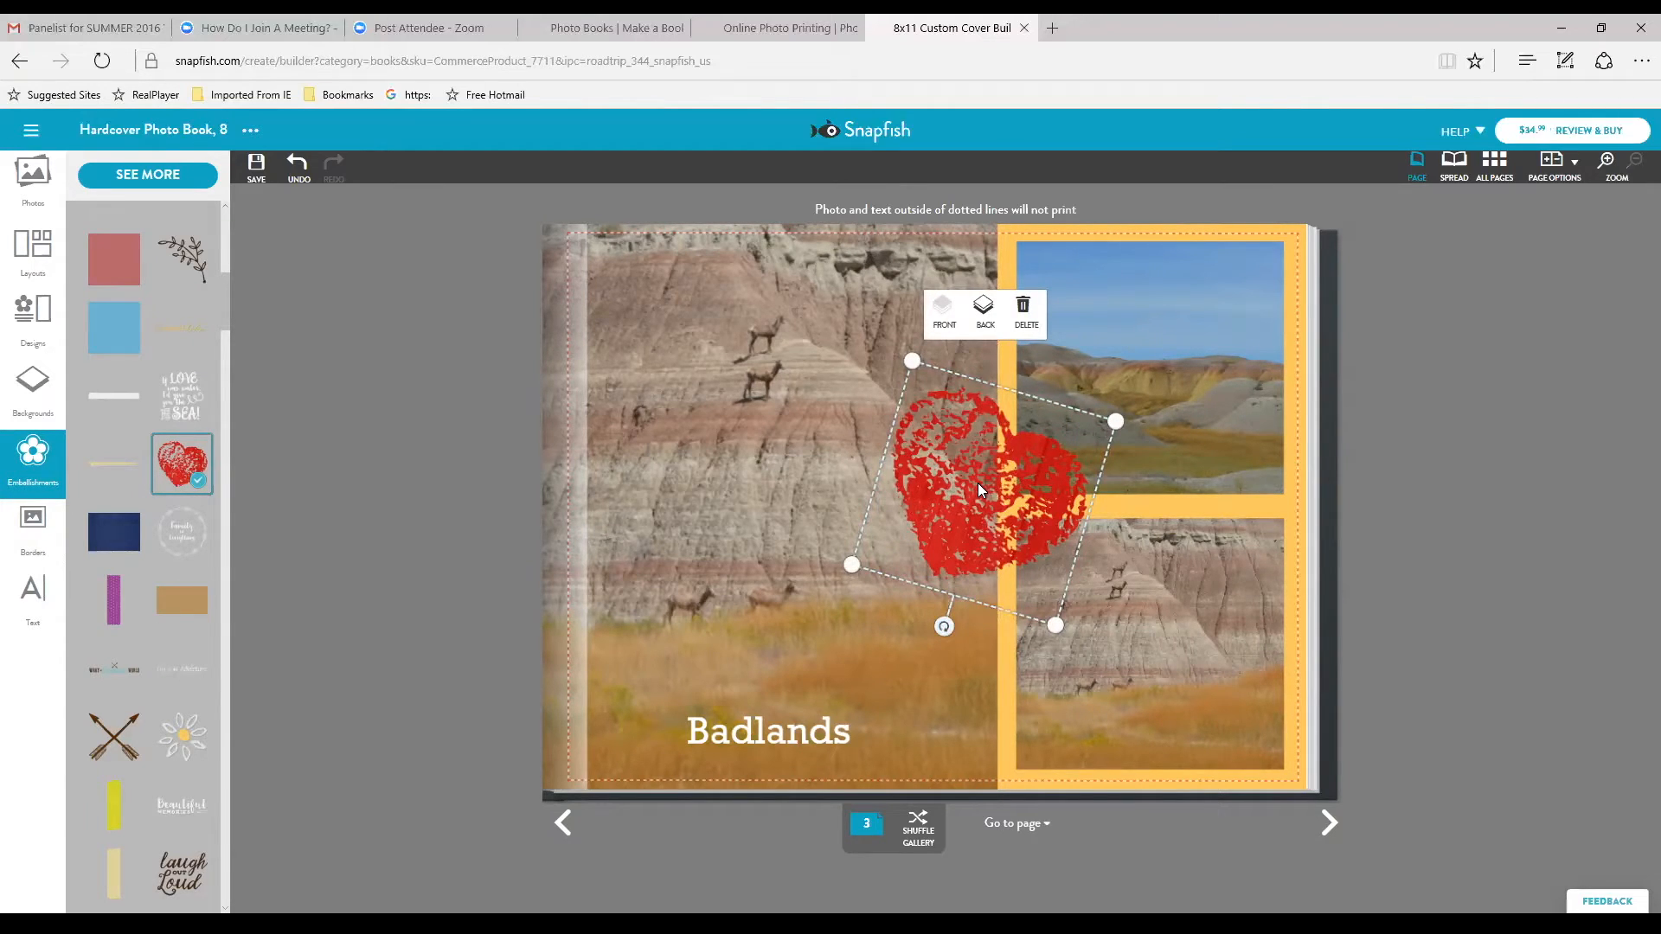
pyautogui.moveTo(1054, 627); pyautogui.dragTo(988, 538)
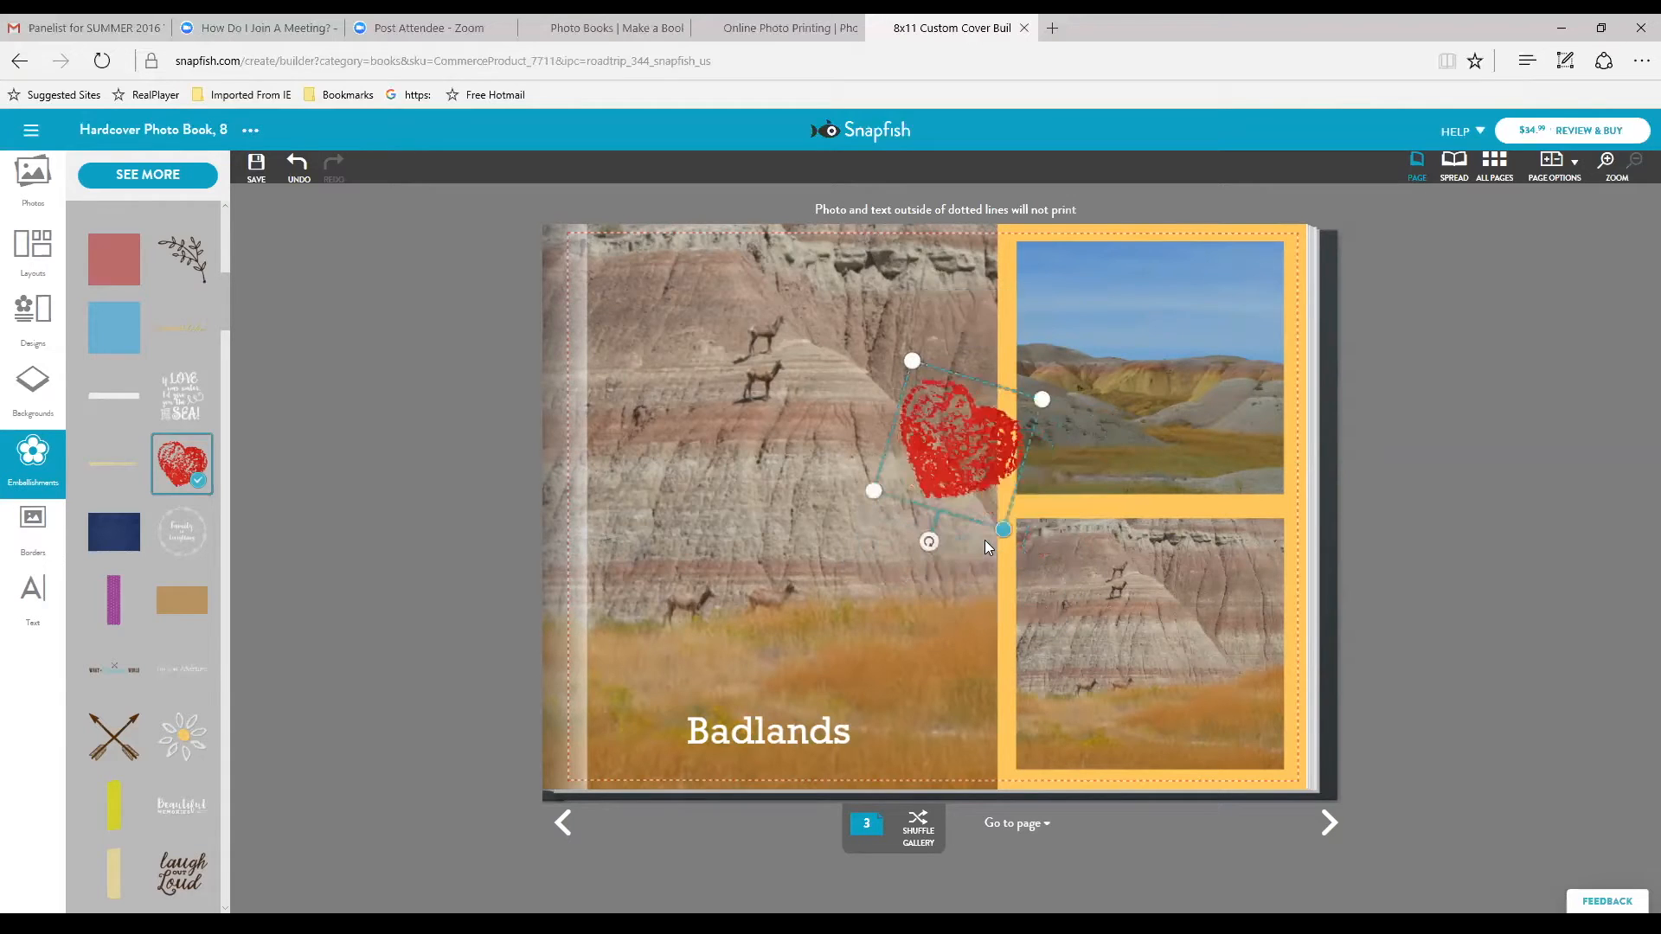
pyautogui.moveTo(948, 462); pyautogui.dragTo(988, 660)
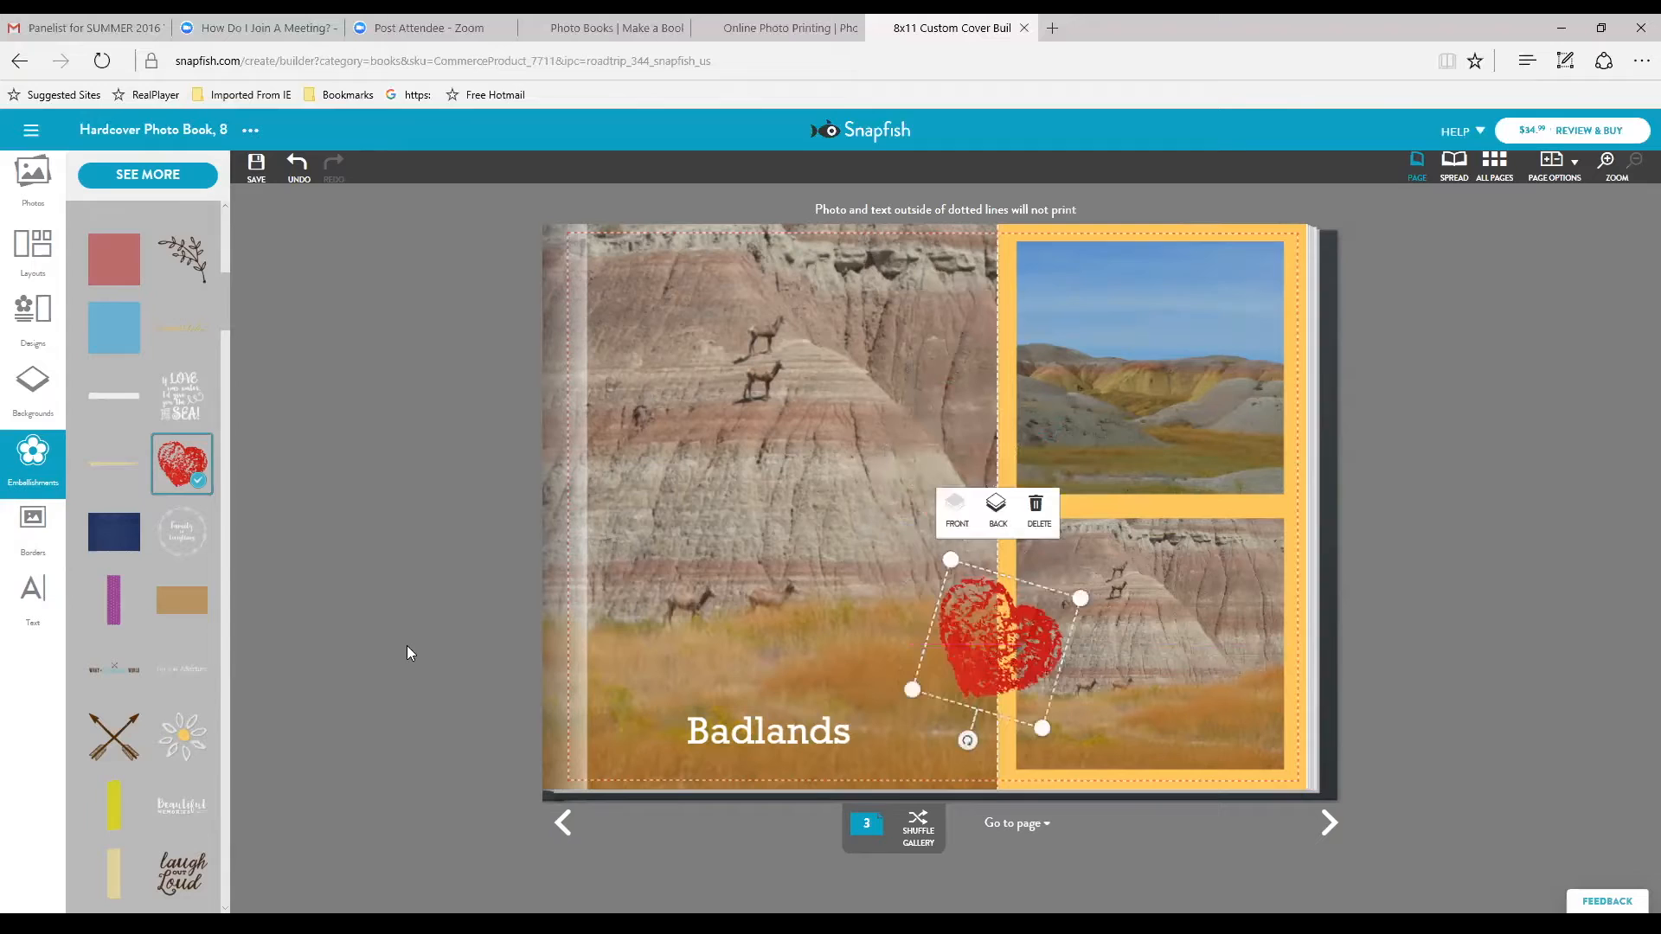
pyautogui.click(408, 647)
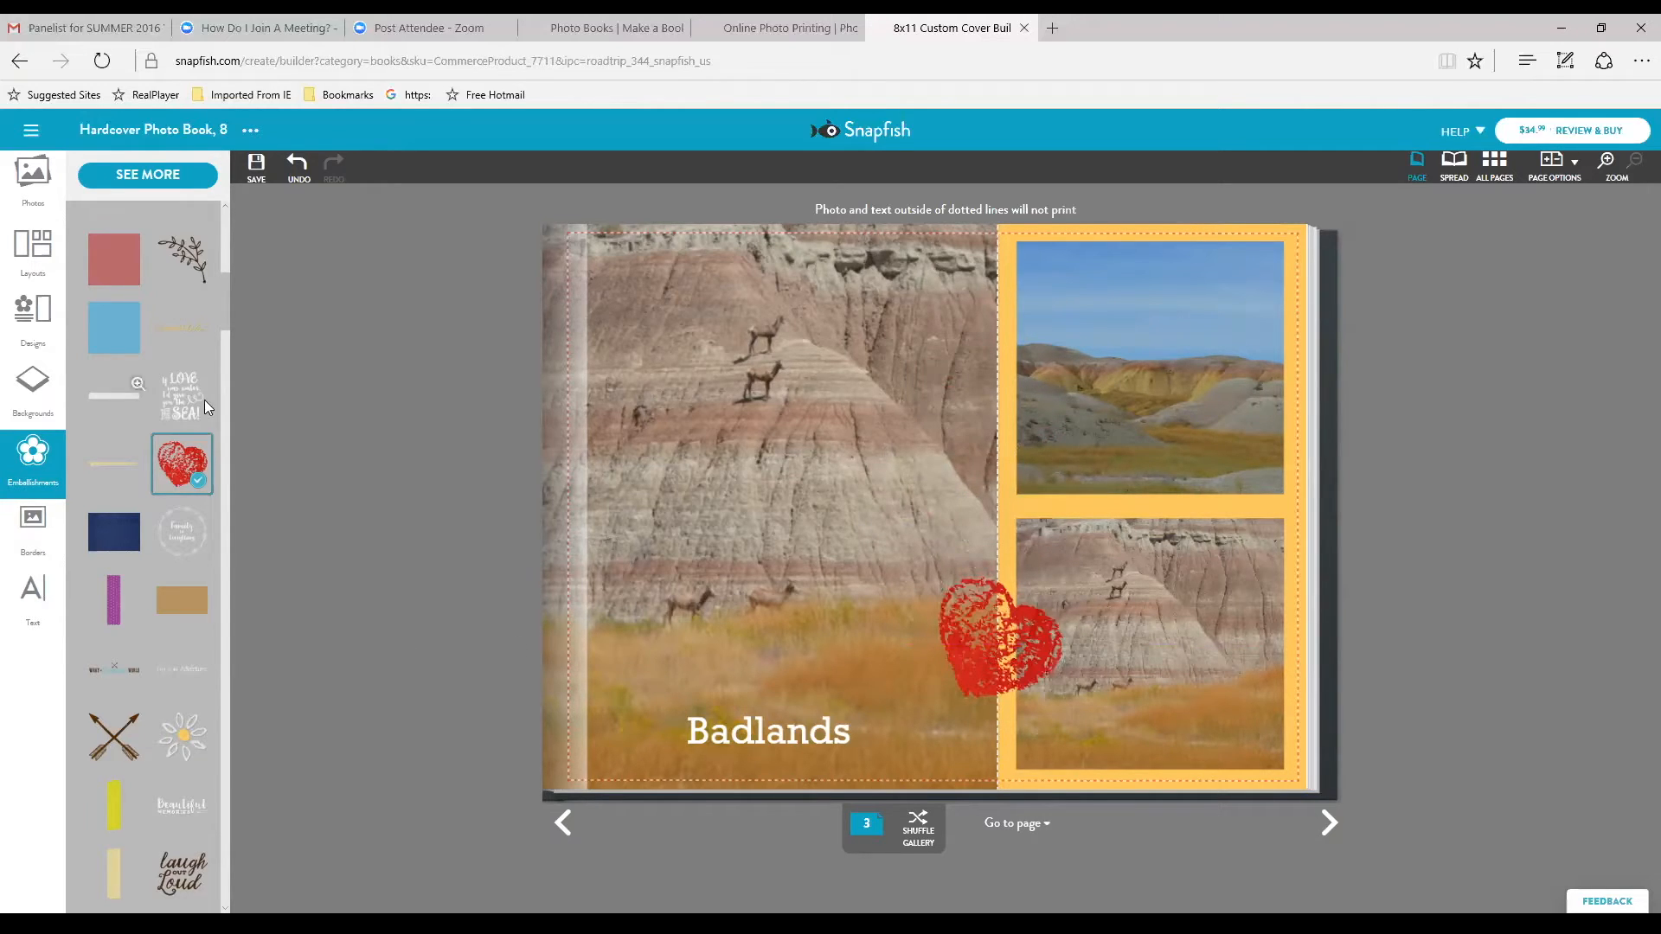
# Go on to page 4 and bring up the trip photos.
pyautogui.click(1330, 823)
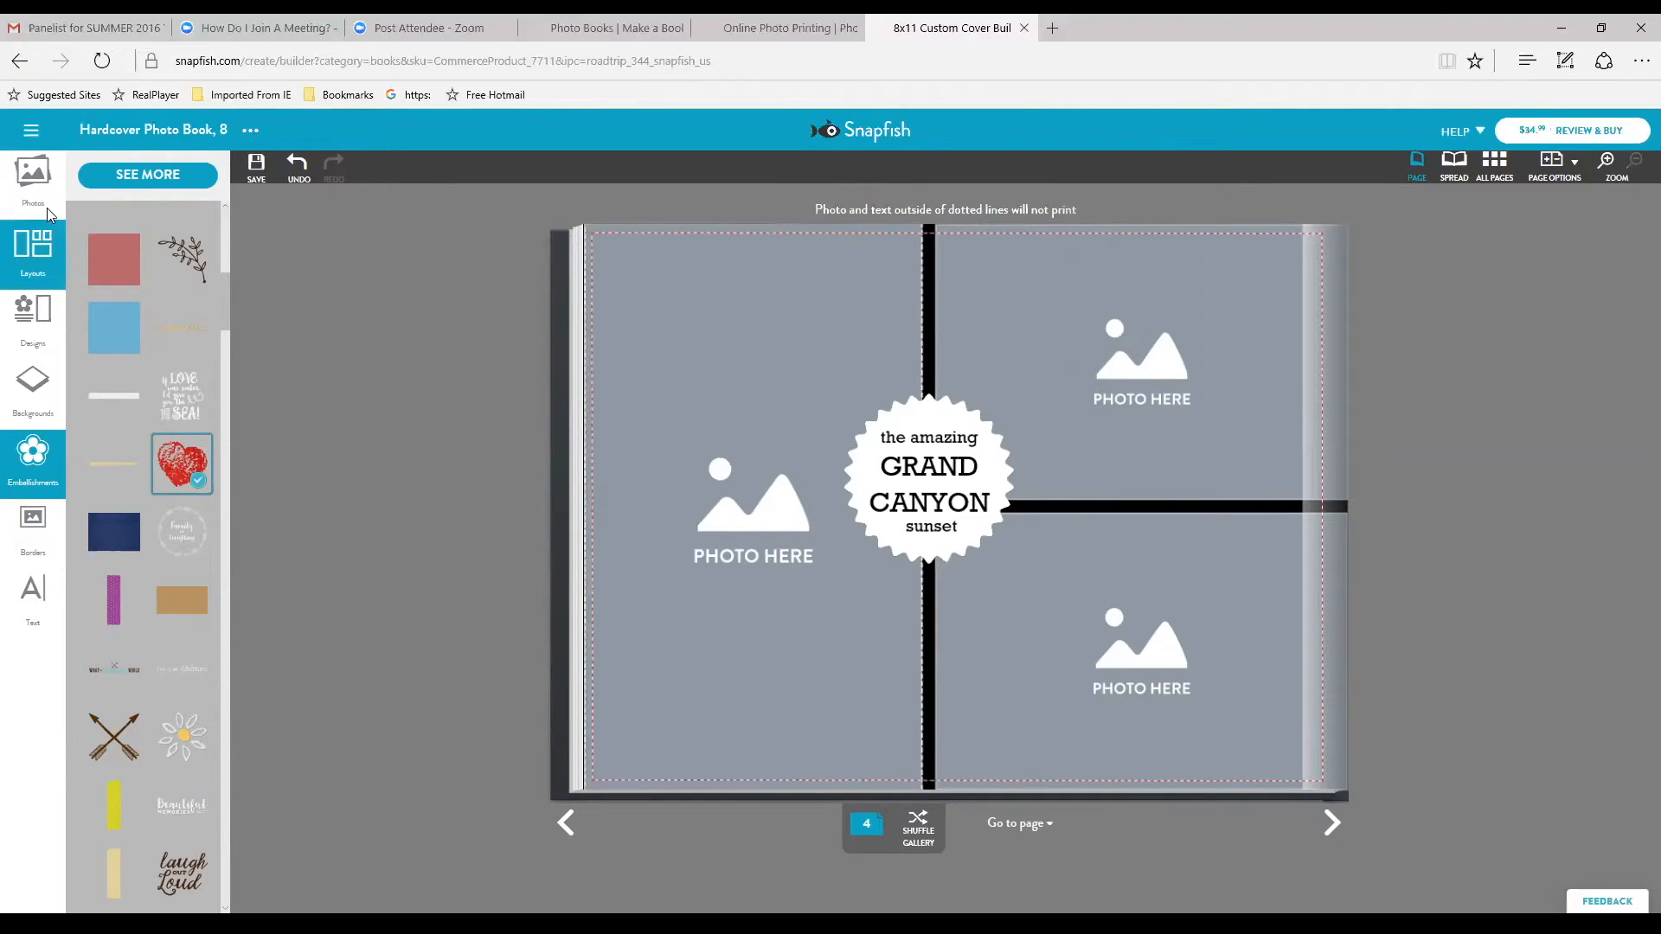
pyautogui.click(36, 178)
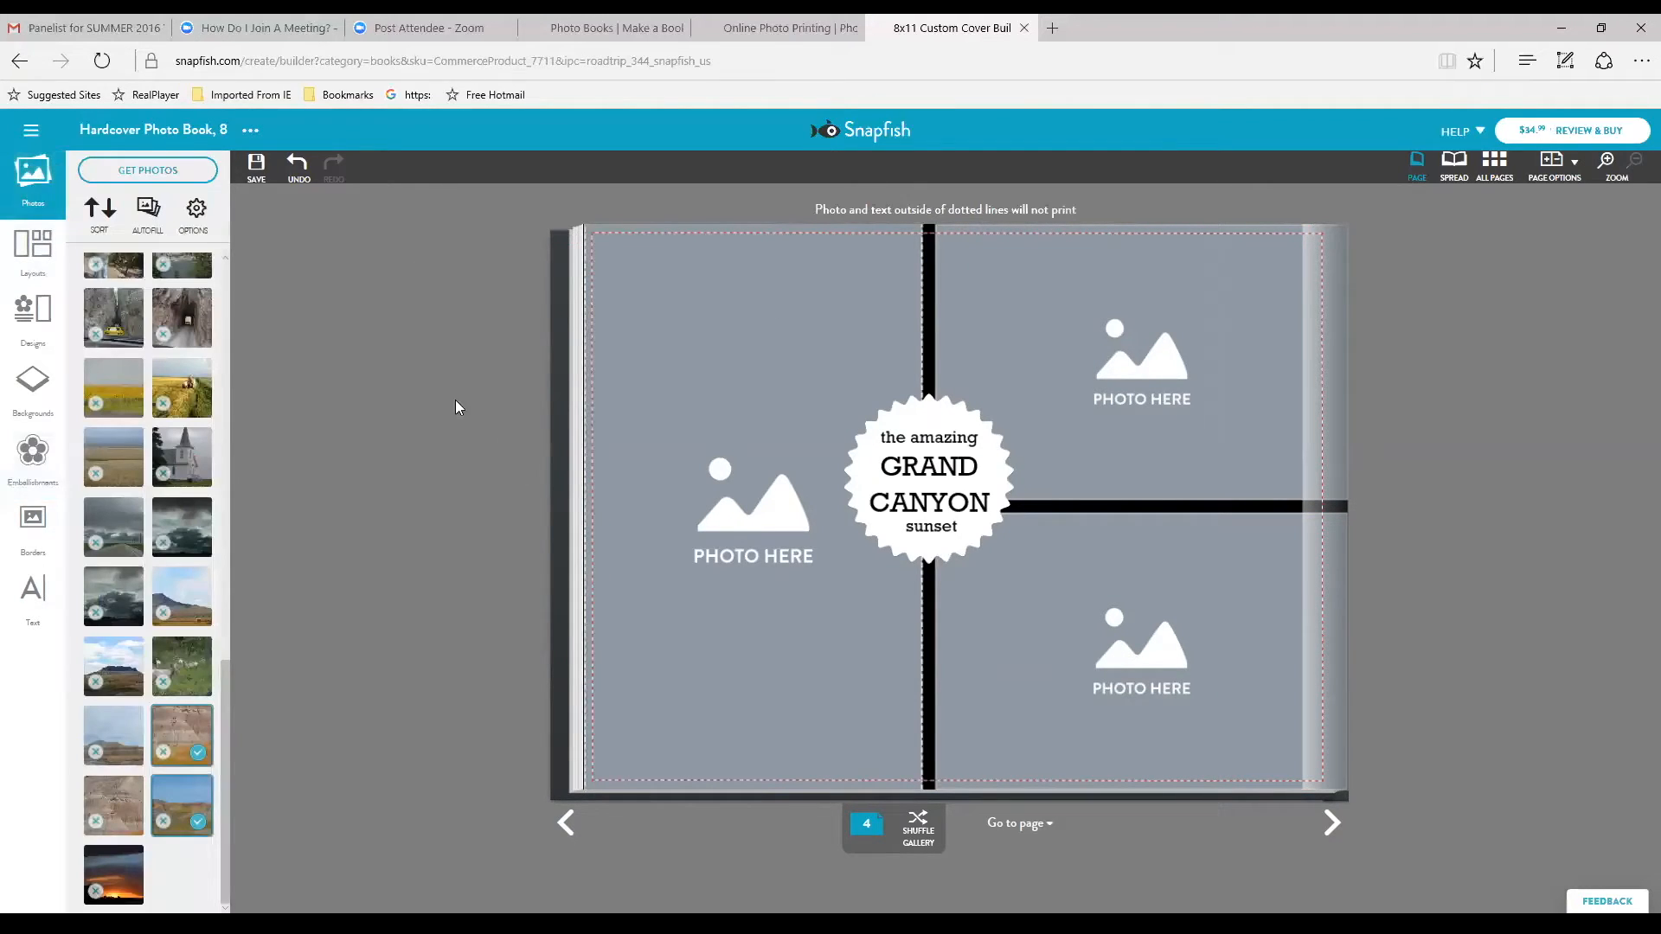
# Move the bison collage page from page 2 to page 10 in the all-pages overview, and show it as a spread.
pyautogui.click(1493, 173)
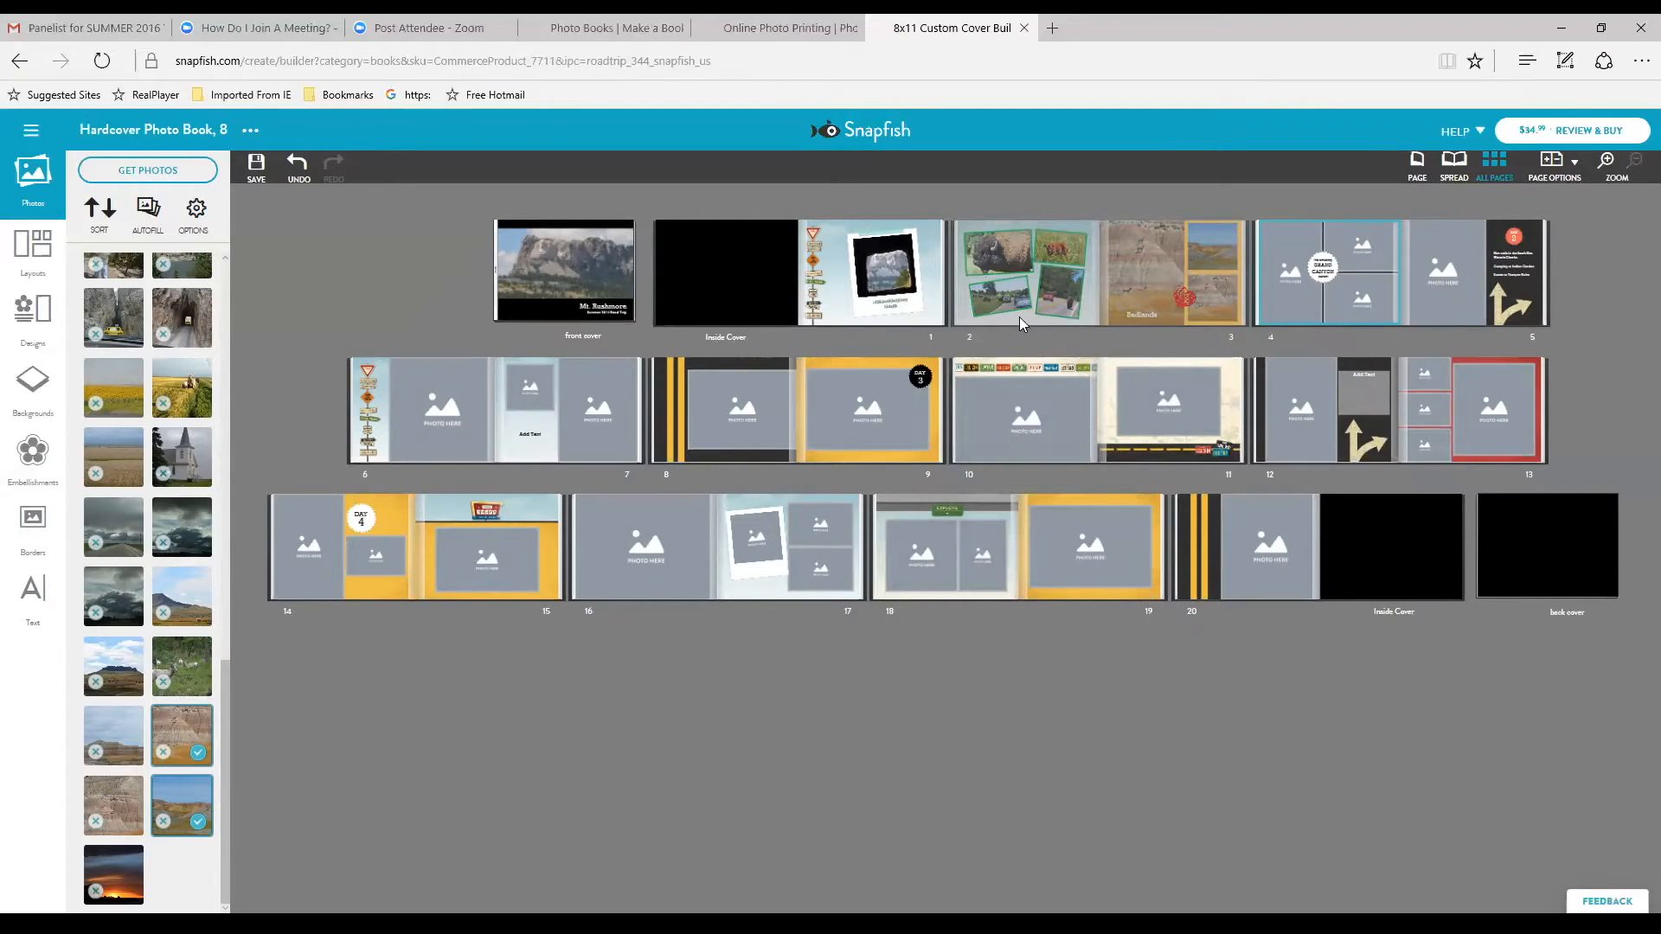
pyautogui.moveTo(1019, 320); pyautogui.dragTo(1000, 403)
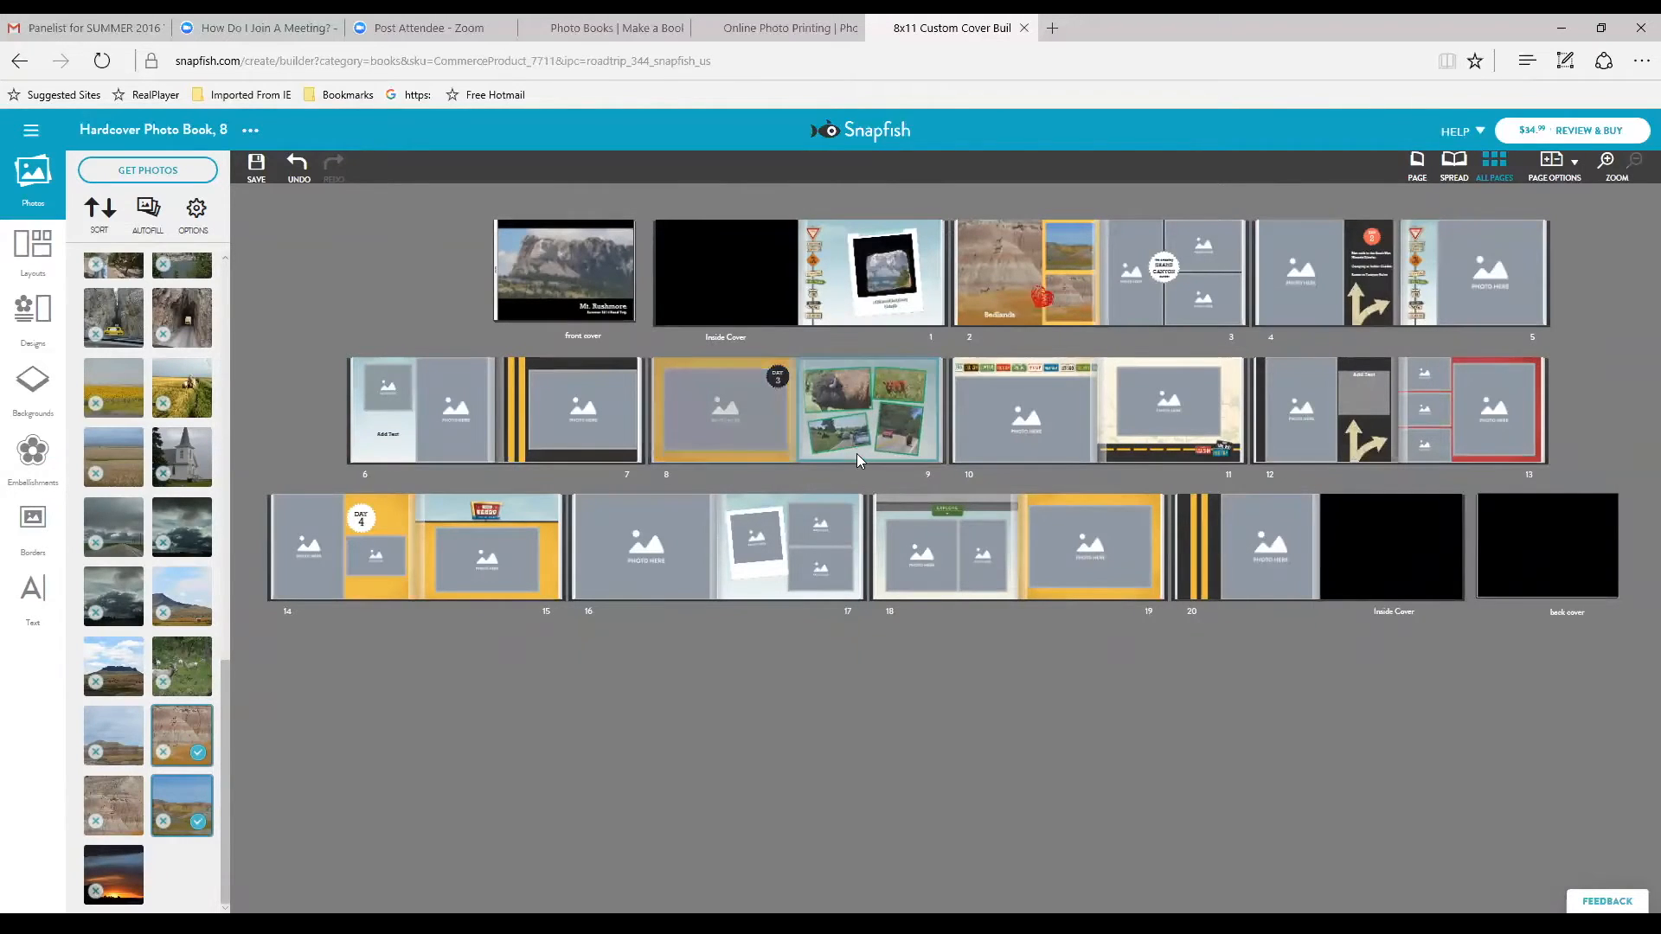
pyautogui.moveTo(858, 453); pyautogui.dragTo(727, 413)
pyautogui.moveTo(842, 438); pyautogui.dragTo(1114, 396)
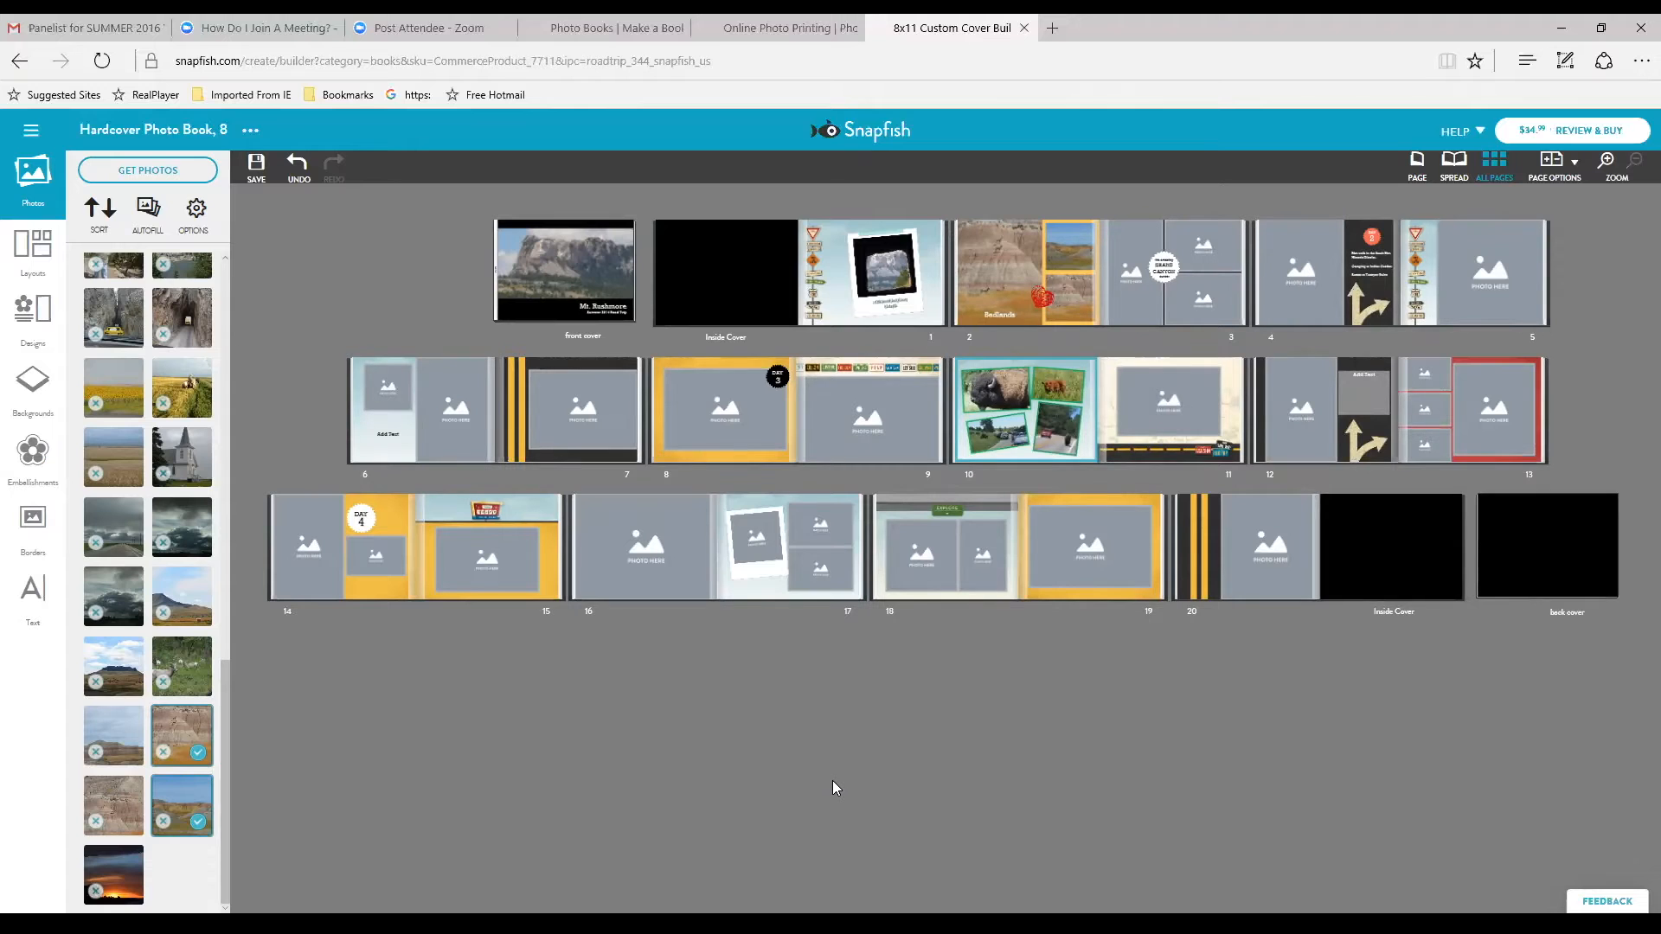
pyautogui.click(1454, 167)
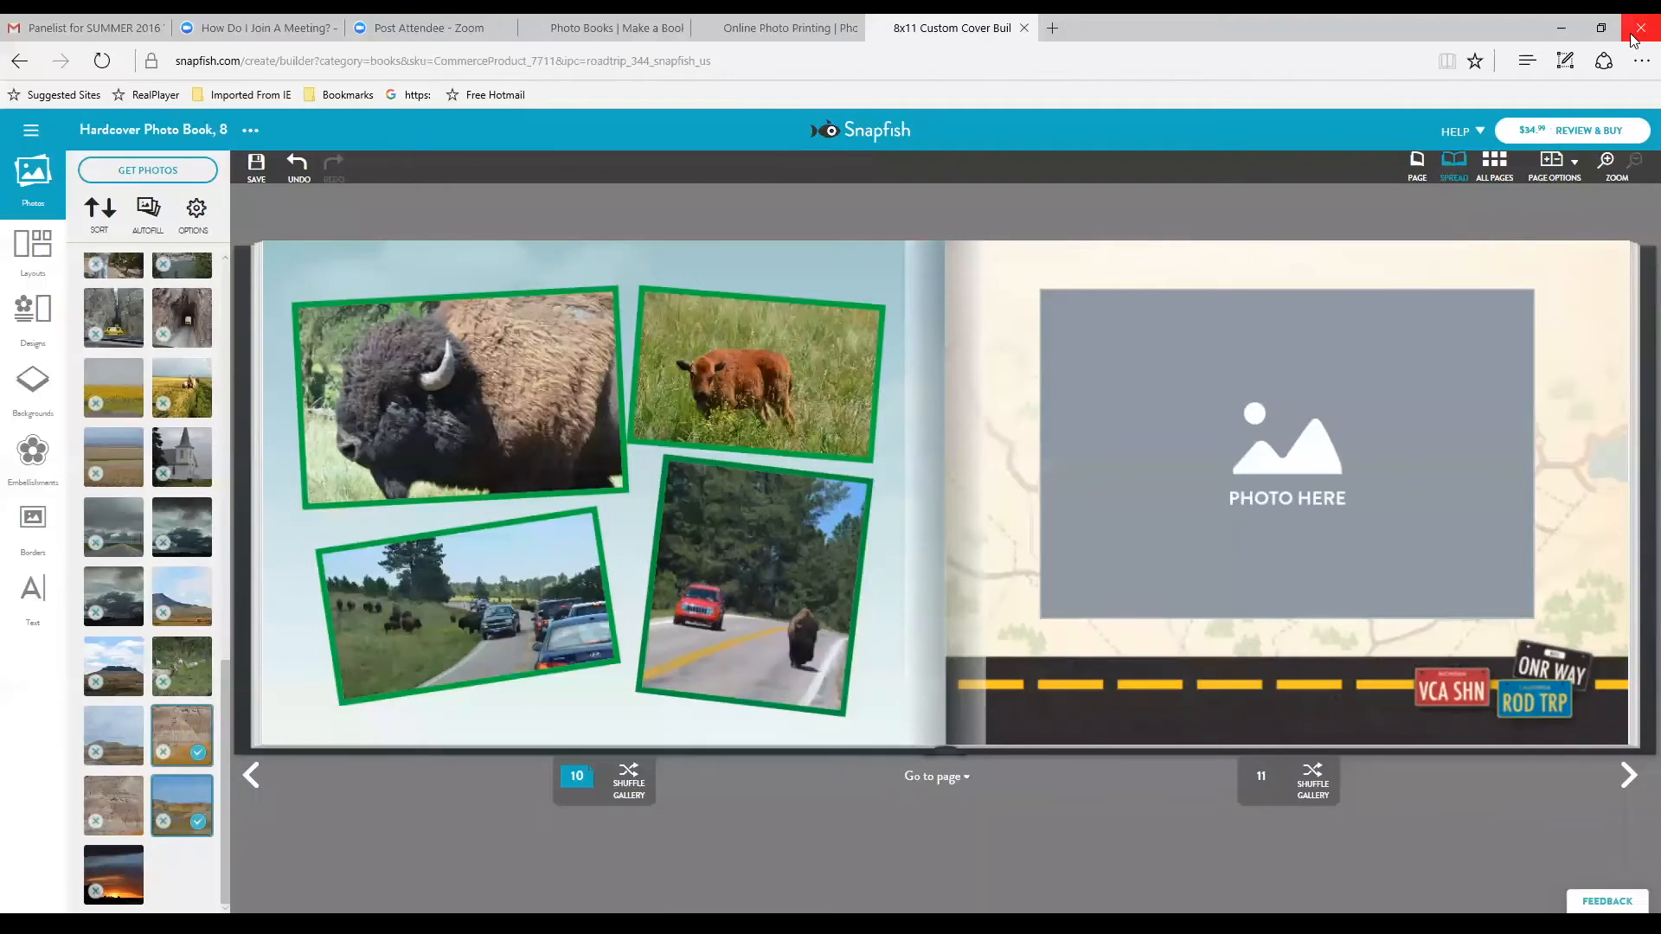
# Close the photo book builder tab and the Snapfish home page tab, keeping the browser open.
pyautogui.click(1639, 26)
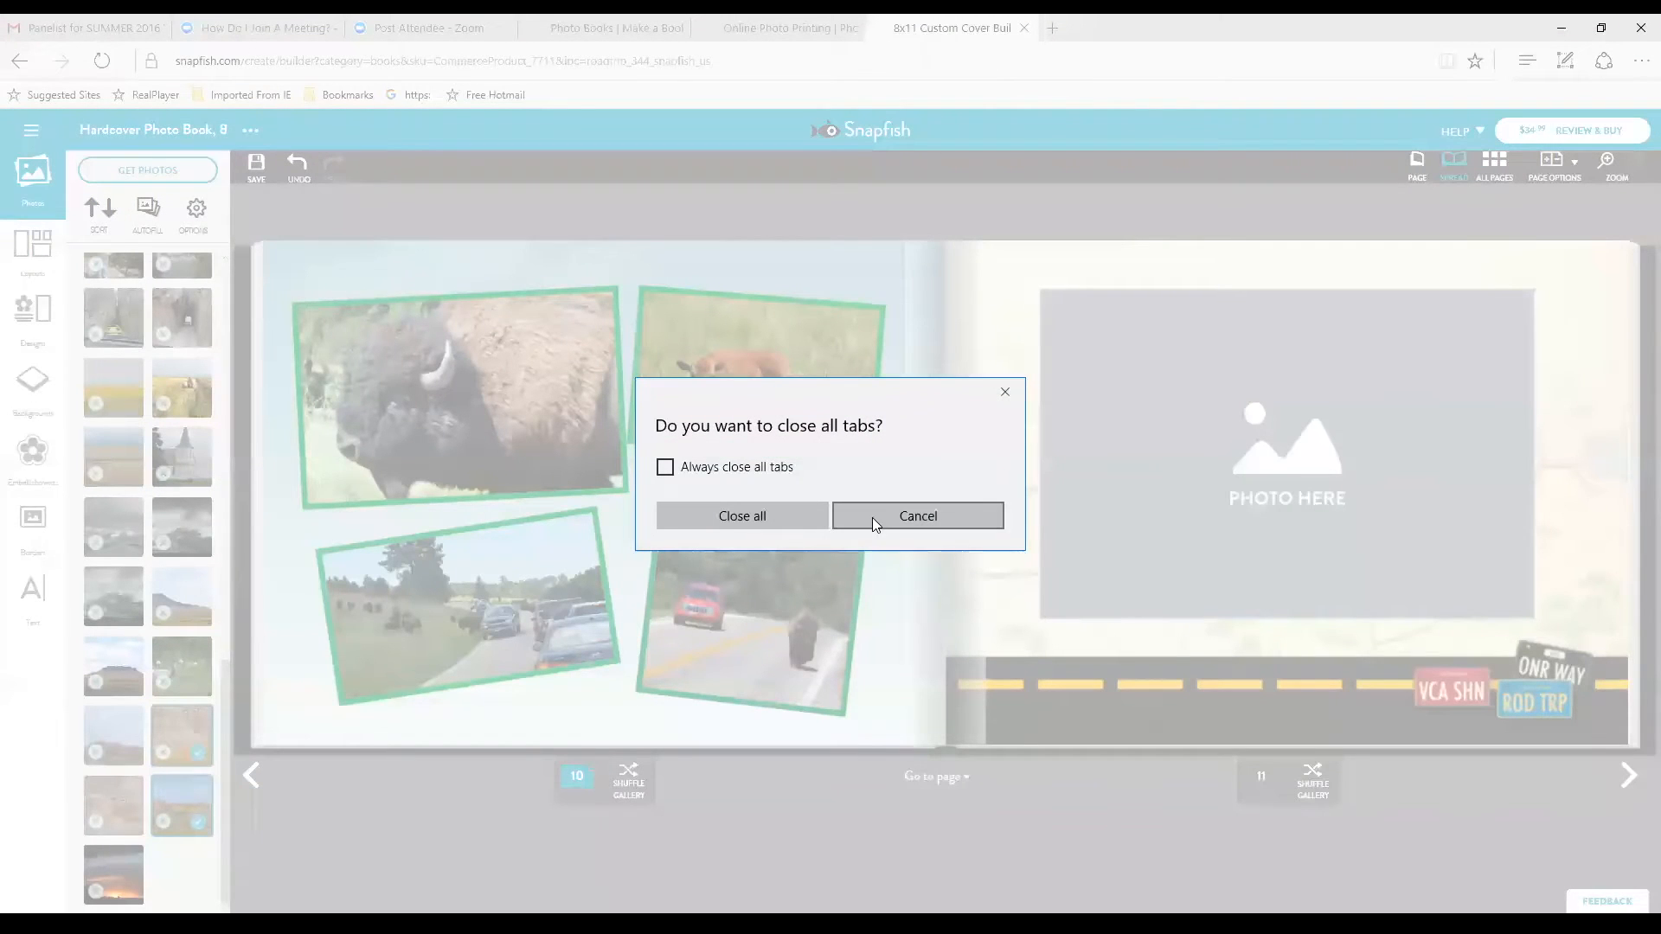
pyautogui.click(883, 514)
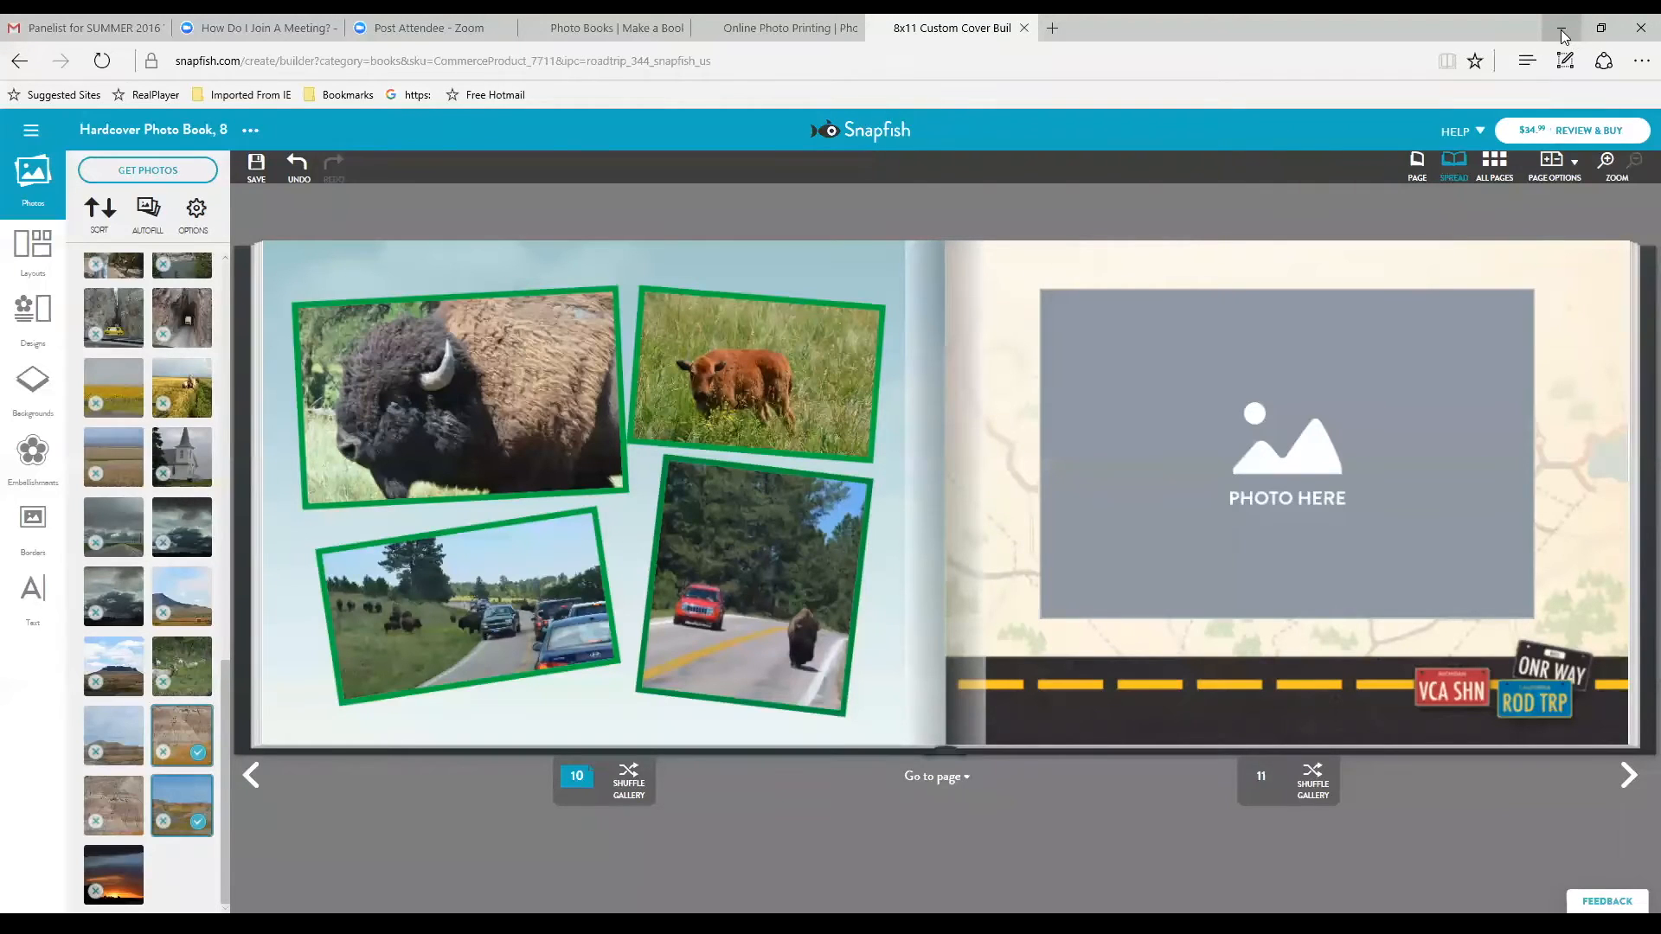
pyautogui.click(1023, 28)
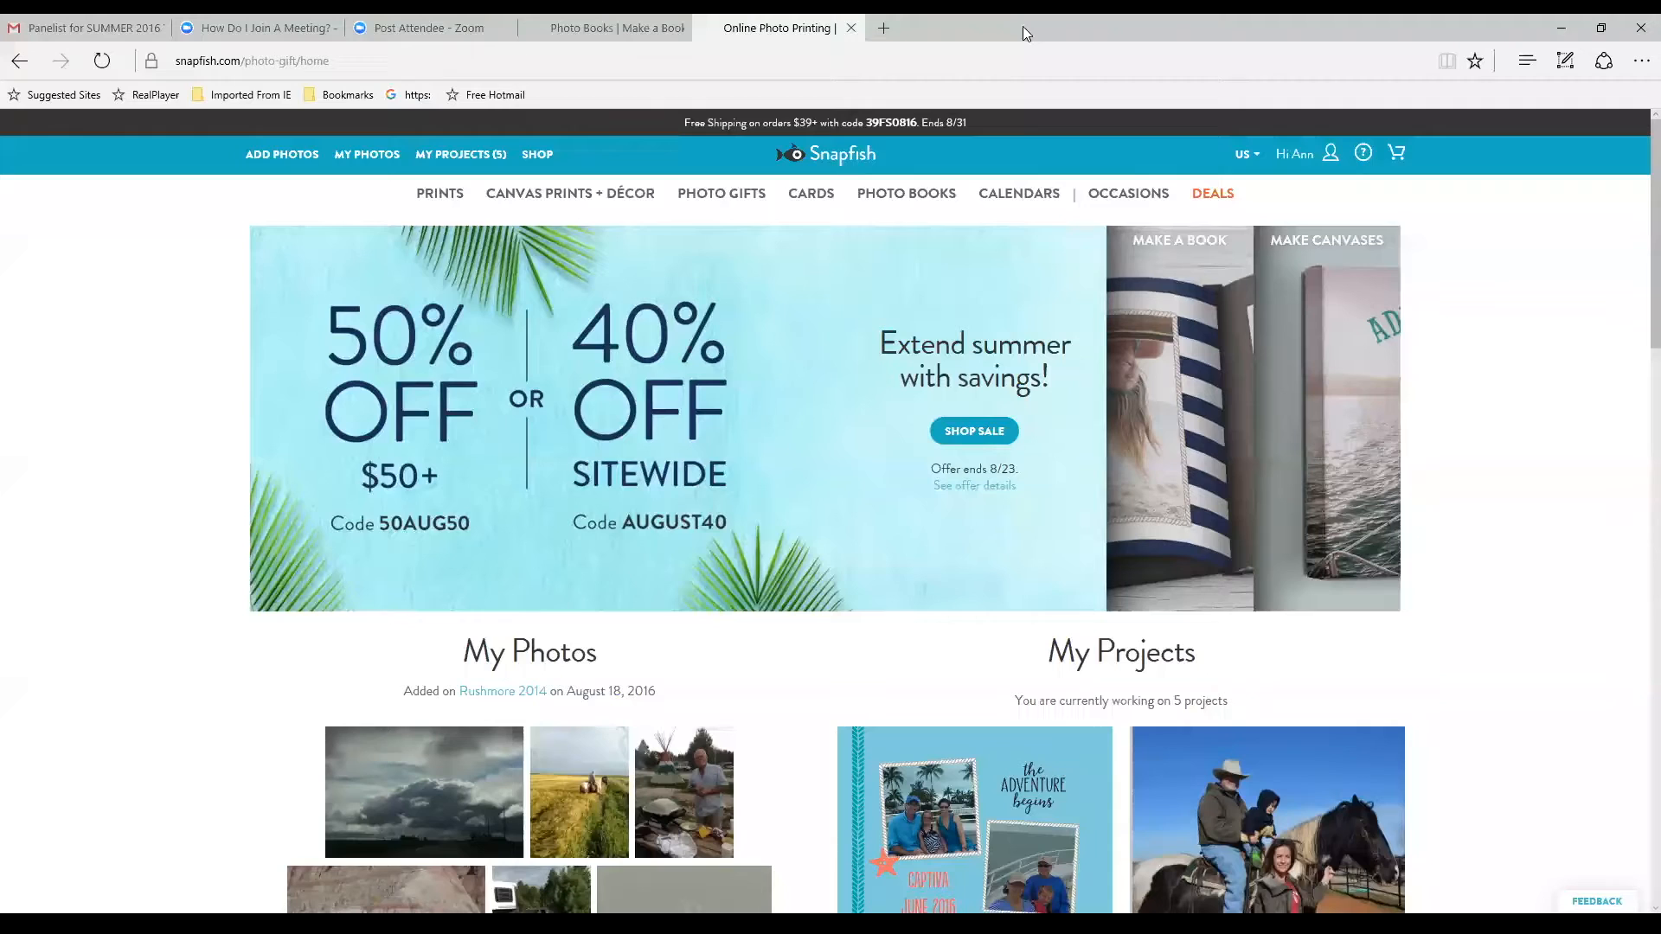
pyautogui.click(852, 30)
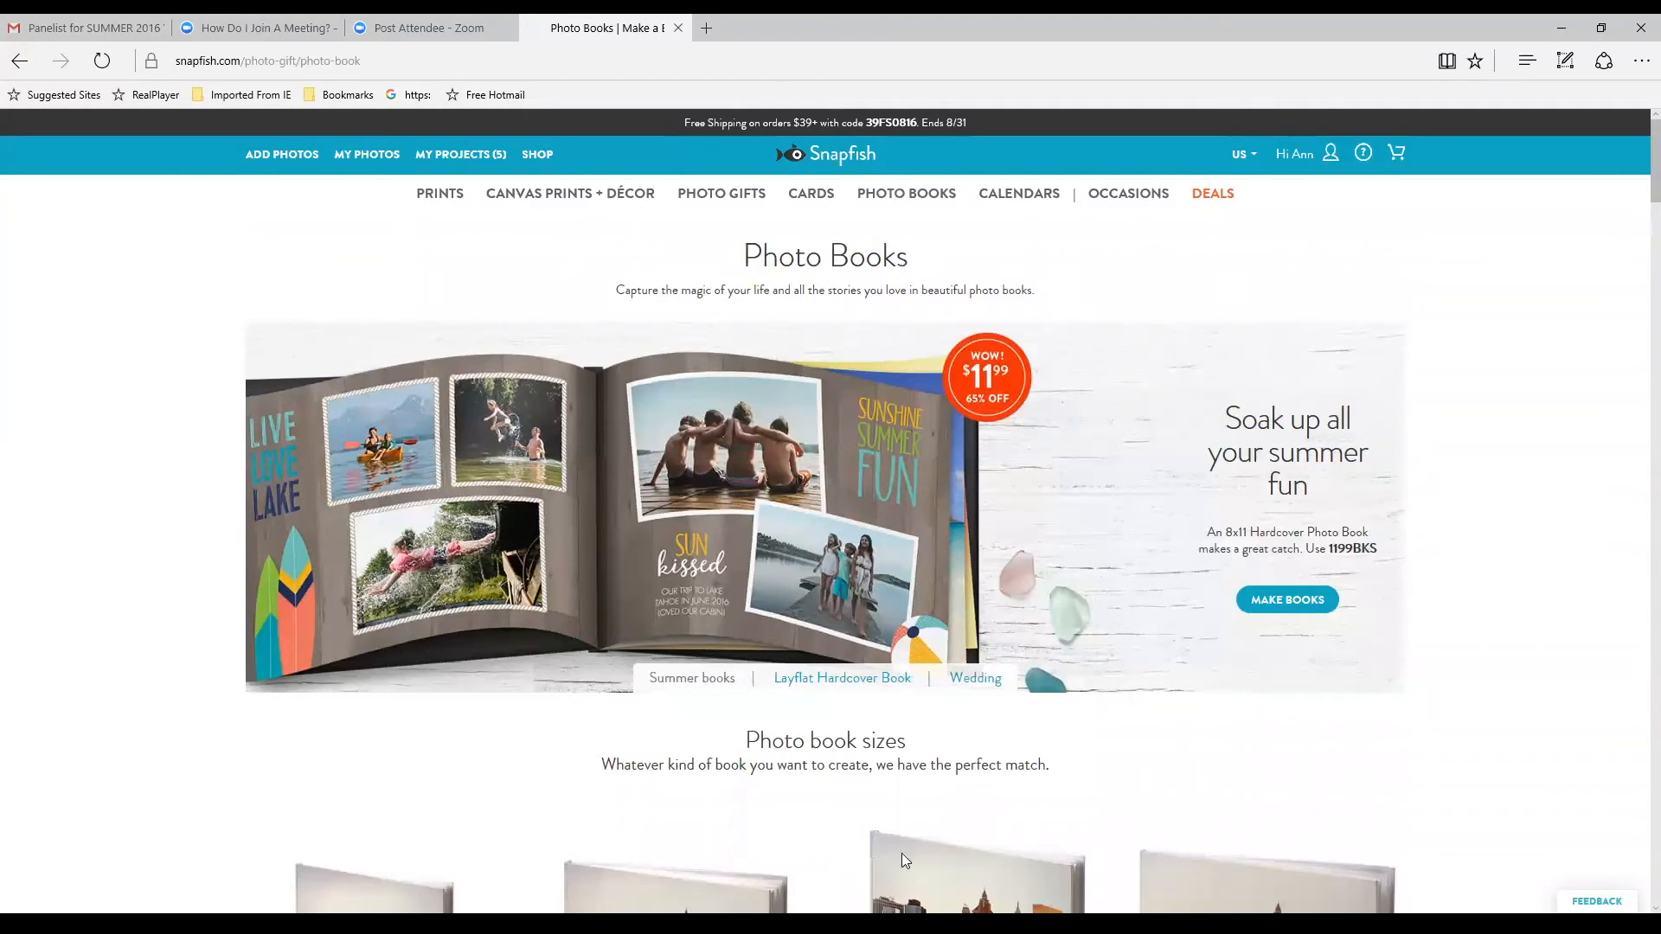
pyautogui.moveTo(982, 861)
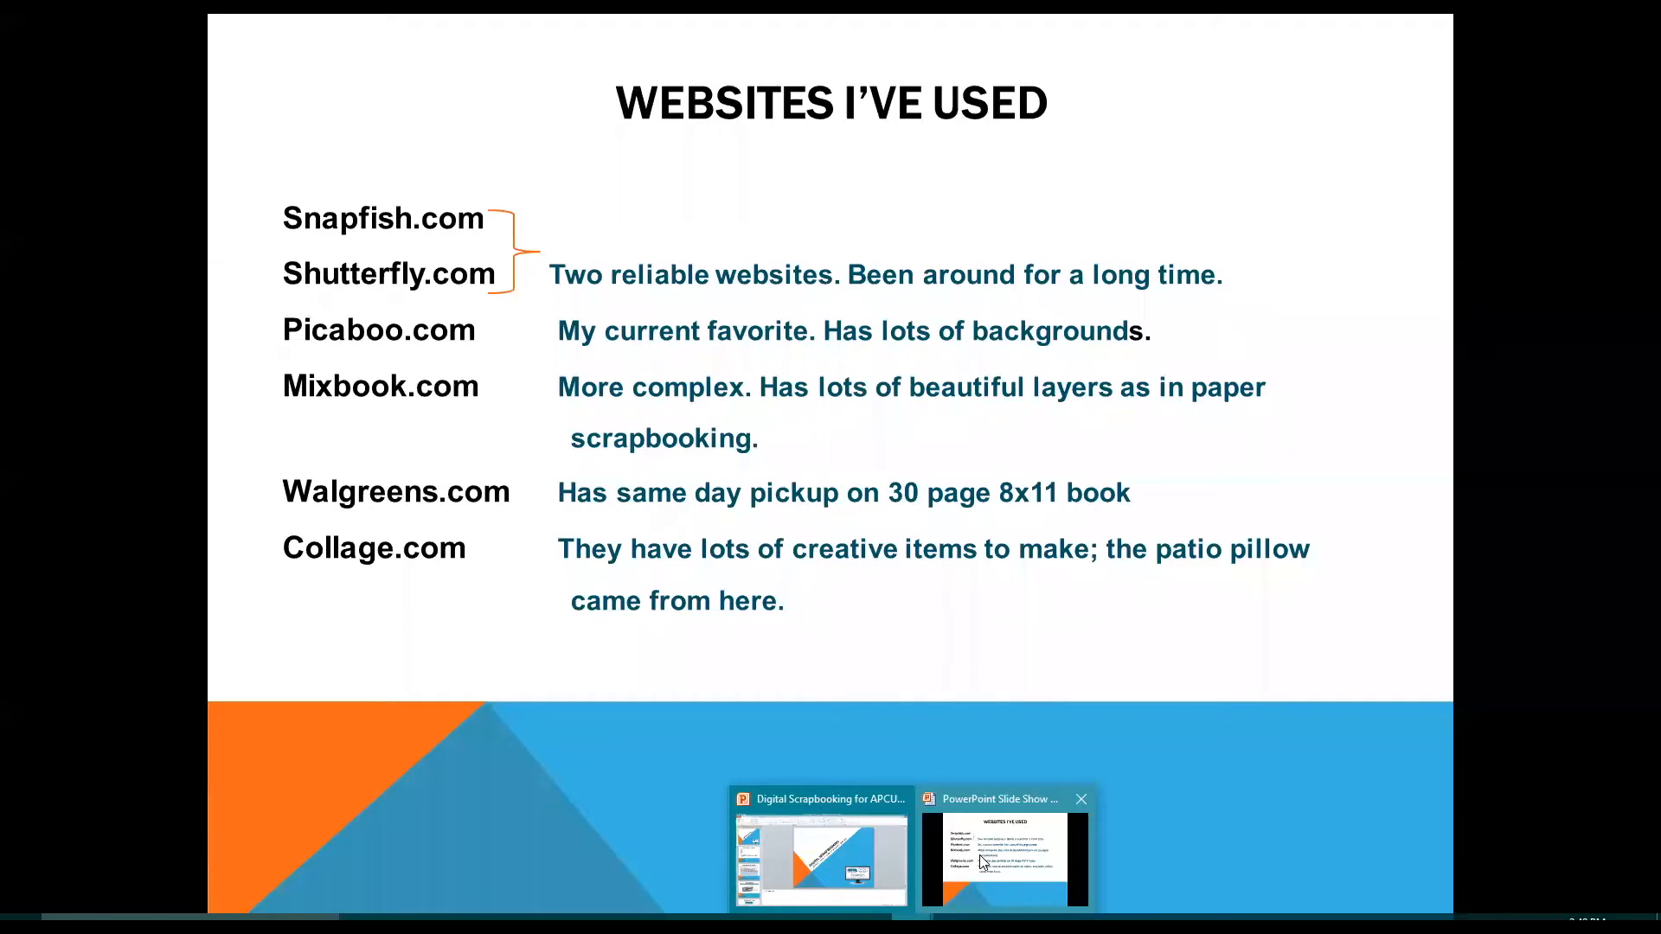